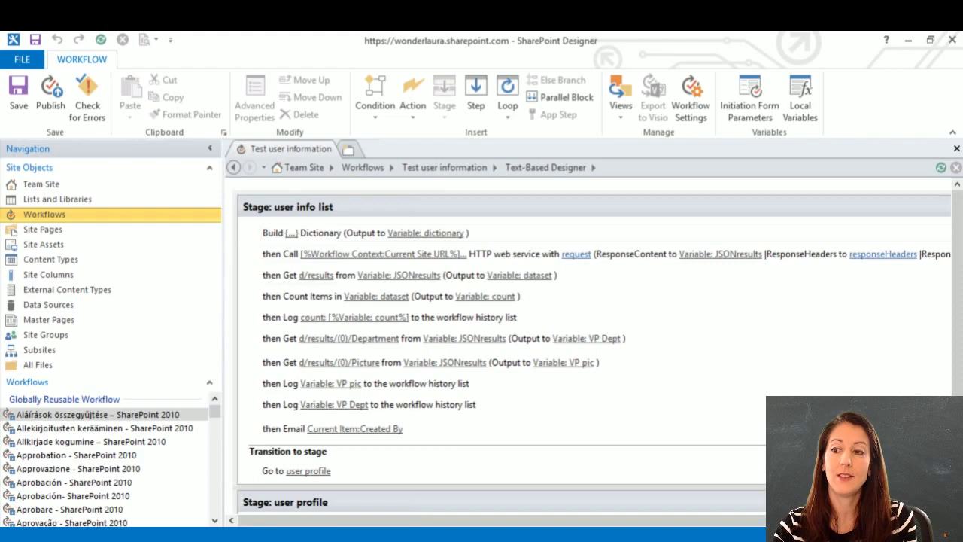
Open the HTTP web service URL of the Call action in the String Builder and highlight its _vti_bin/listdata.svc/UserInformationList part.
click(419, 255)
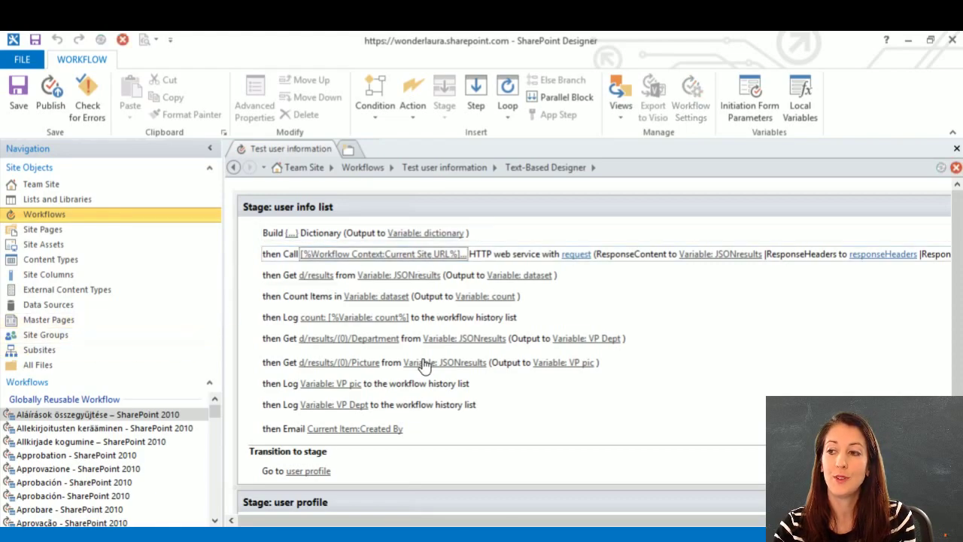
click(653, 264)
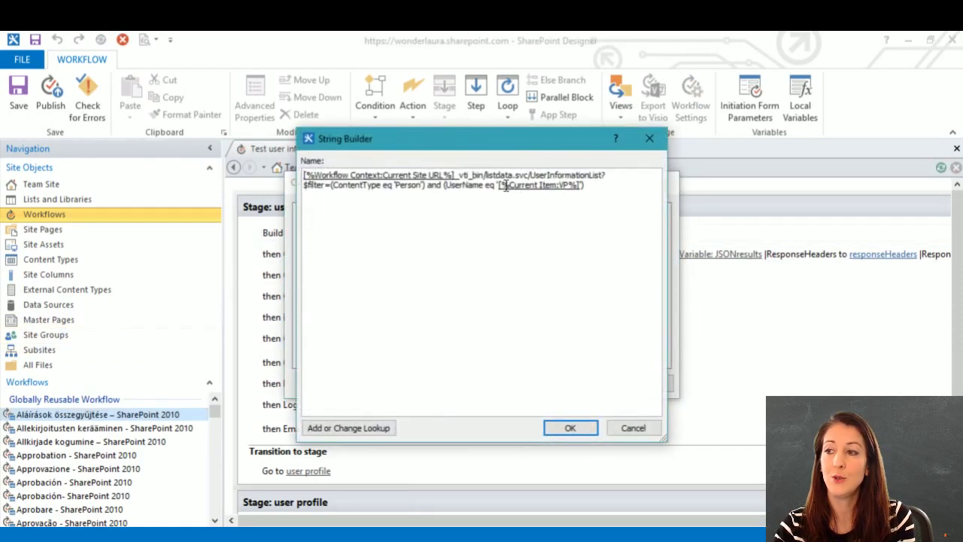
drag(530, 175, 608, 180)
click(609, 174)
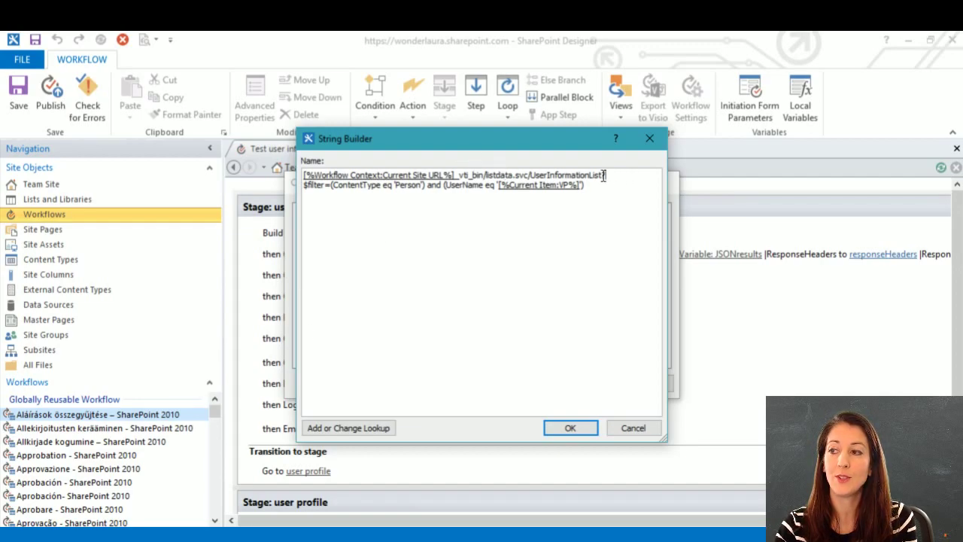
drag(604, 175, 456, 175)
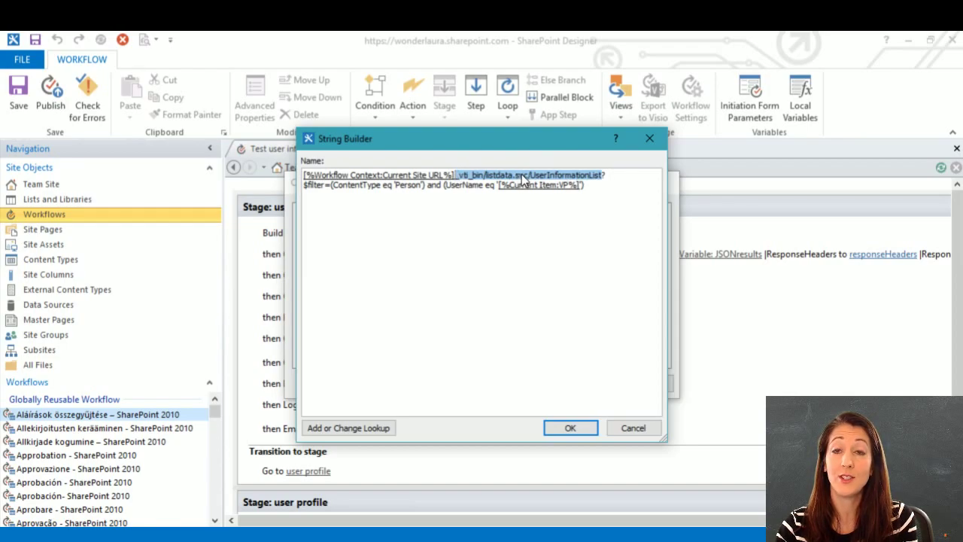
Switch to Notepad++, maximize it and examine the unfiltered UserInformationList JSON response, and return to SharePoint Designer.
key(alt+Tab)
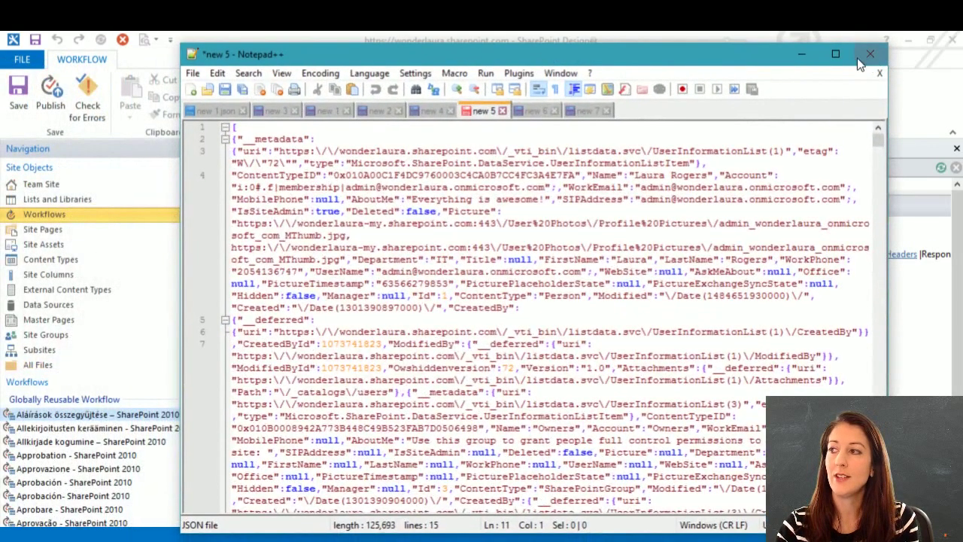
click(861, 60)
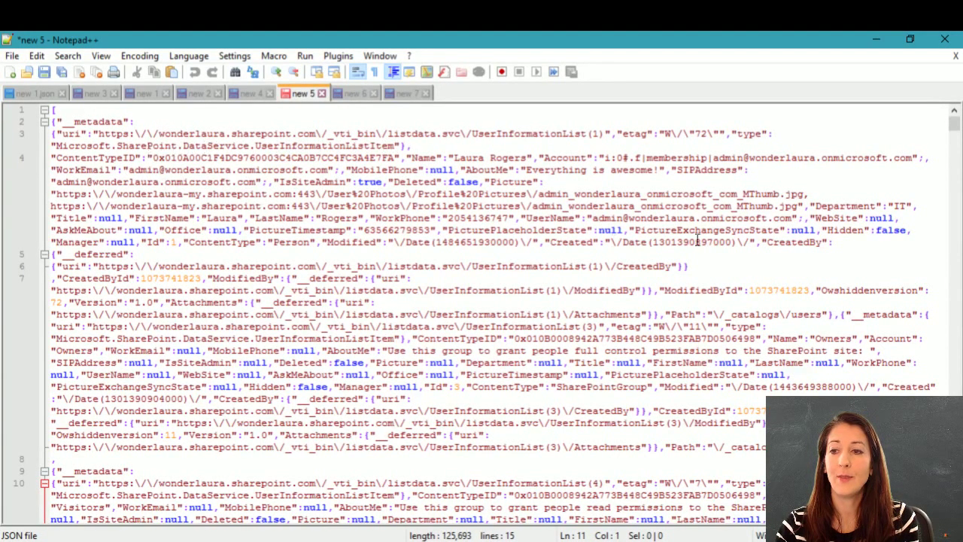
mouse_move(955, 130)
mouse_down()
mouse_move(957, 147)
mouse_move(956, 127)
mouse_up()
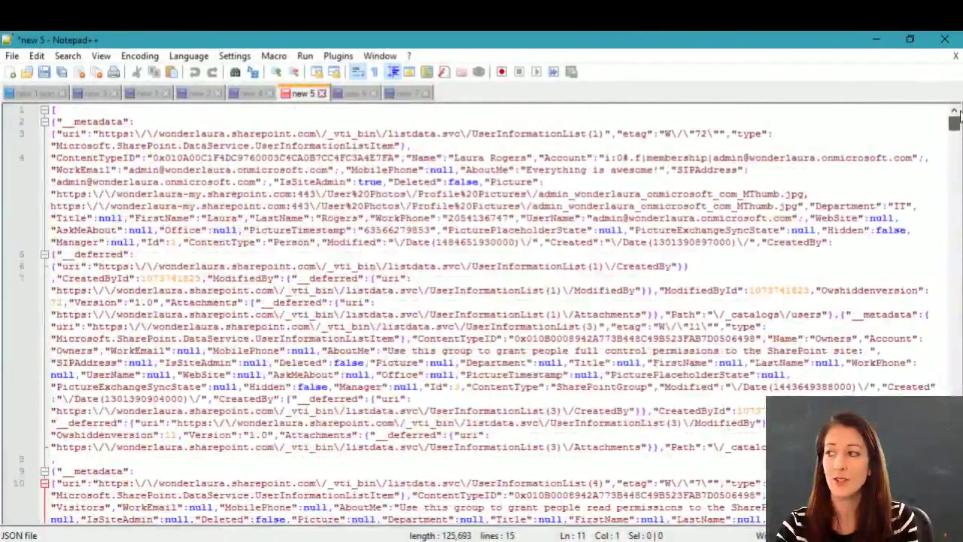
click(878, 34)
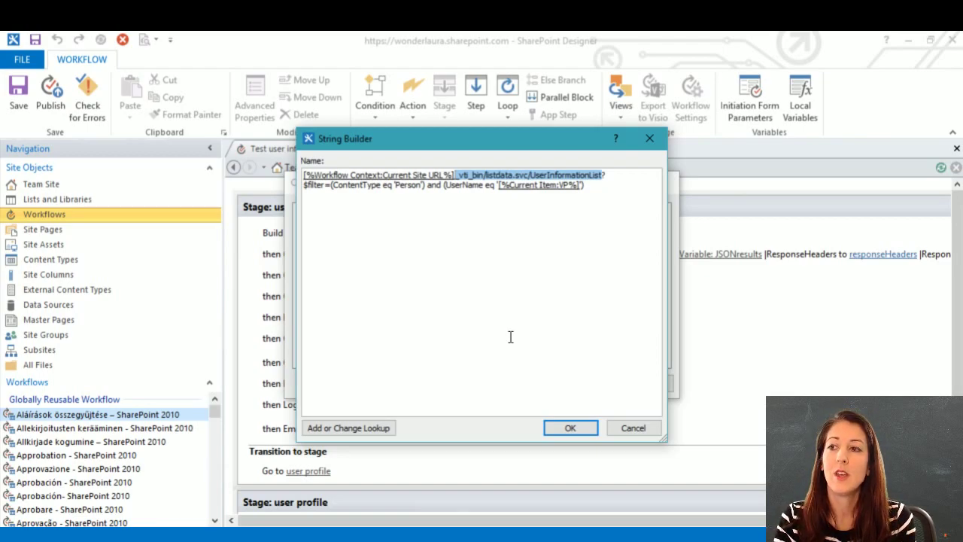
Examine the URL's filter on ContentType 'Person' and on UserName matching the current item's VP.
click(490, 179)
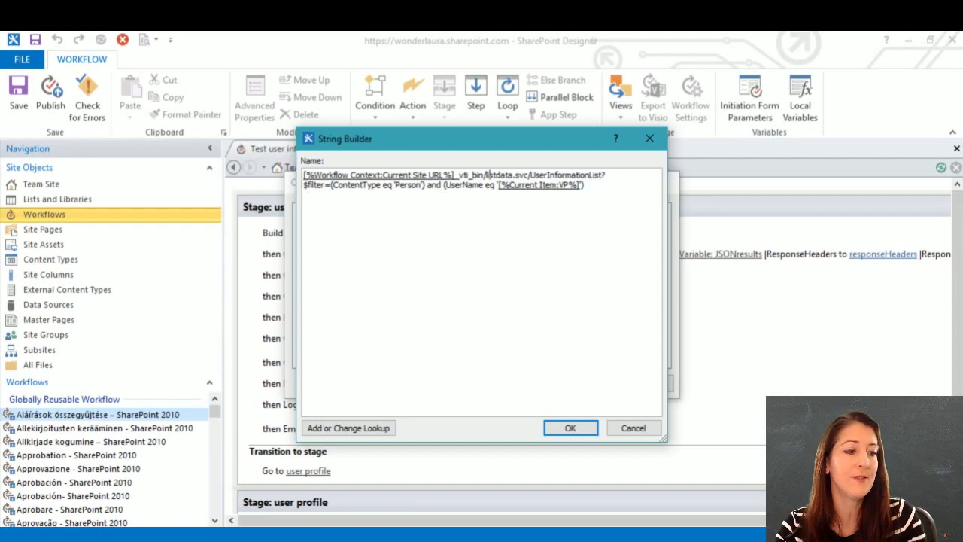
key(alt+Tab)
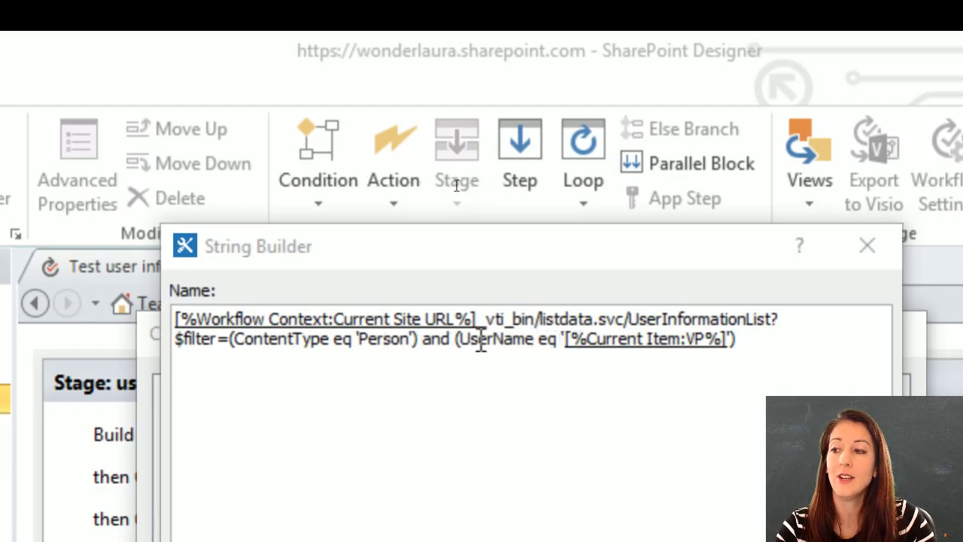
click(679, 339)
click(653, 339)
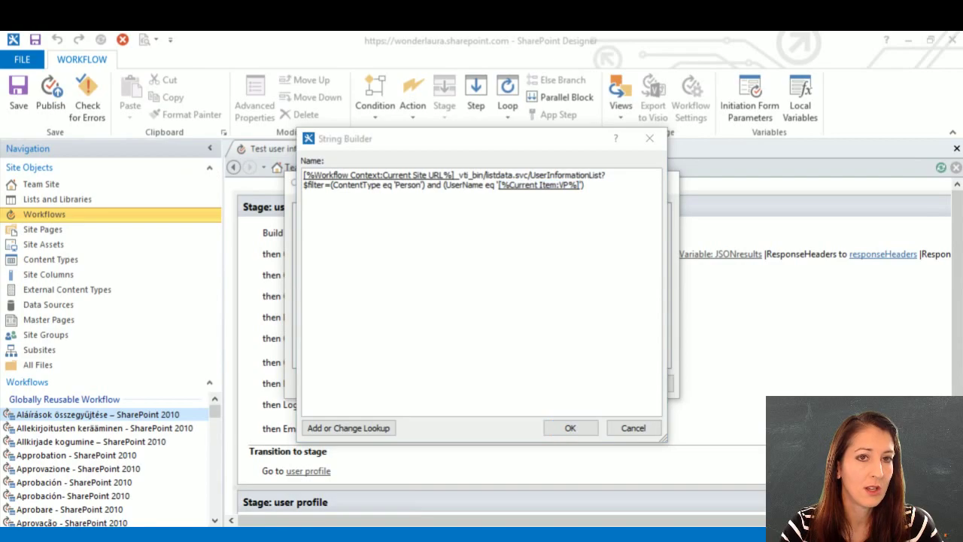
Open the lookup behind Current Item:VP in the URL filter and inspect its source field and return format.
click(540, 185)
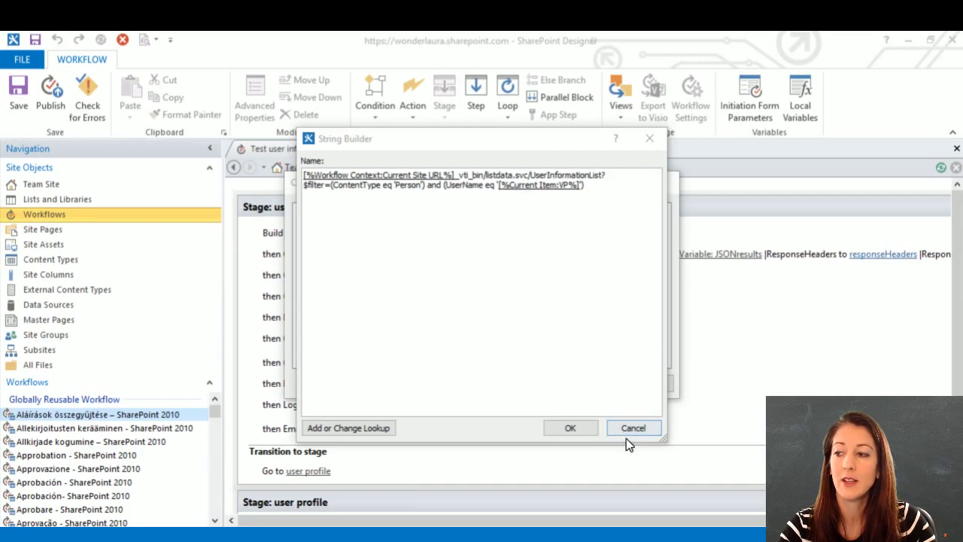
click(549, 188)
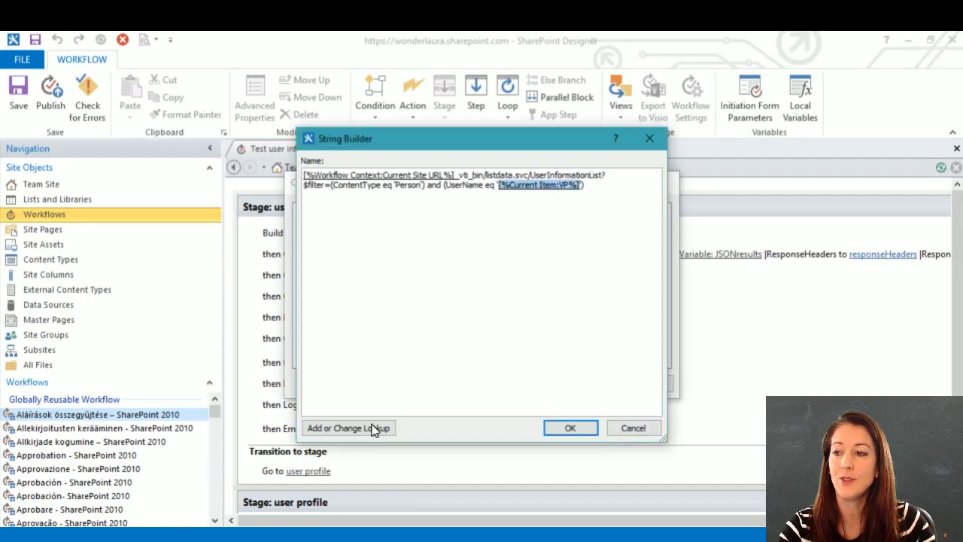
click(361, 432)
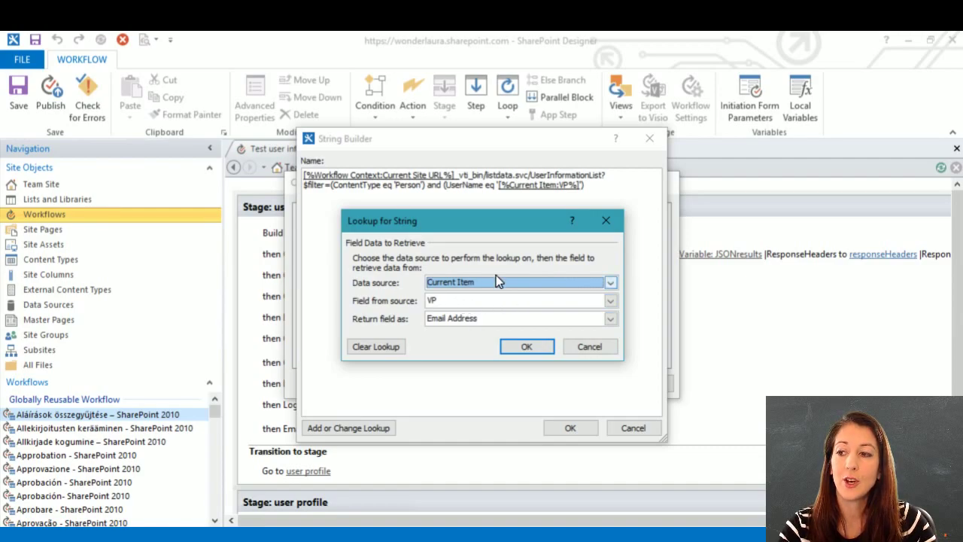
click(458, 303)
click(458, 303)
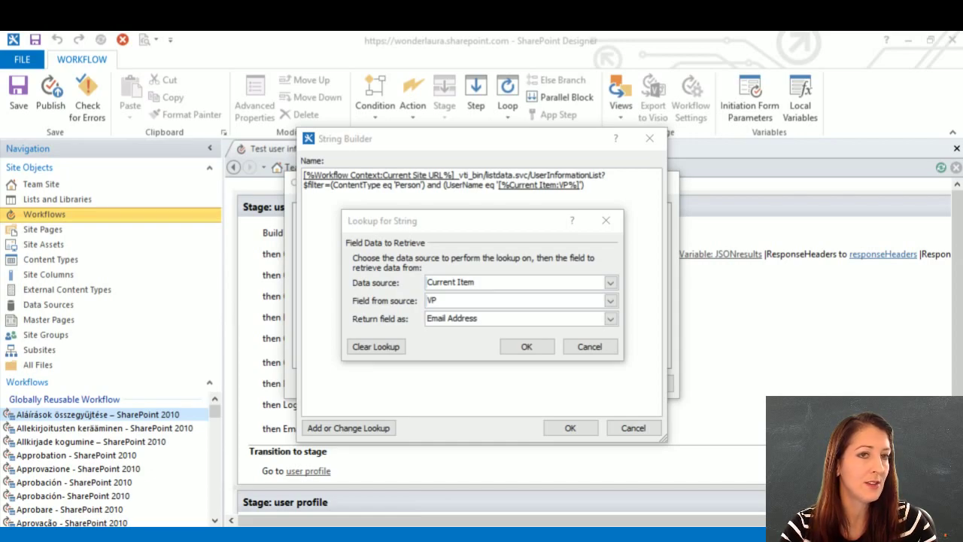
Switch to the browser and check the VP assigned to the IT item in the Appover Lookup list.
drag(0, 106, 628, 39)
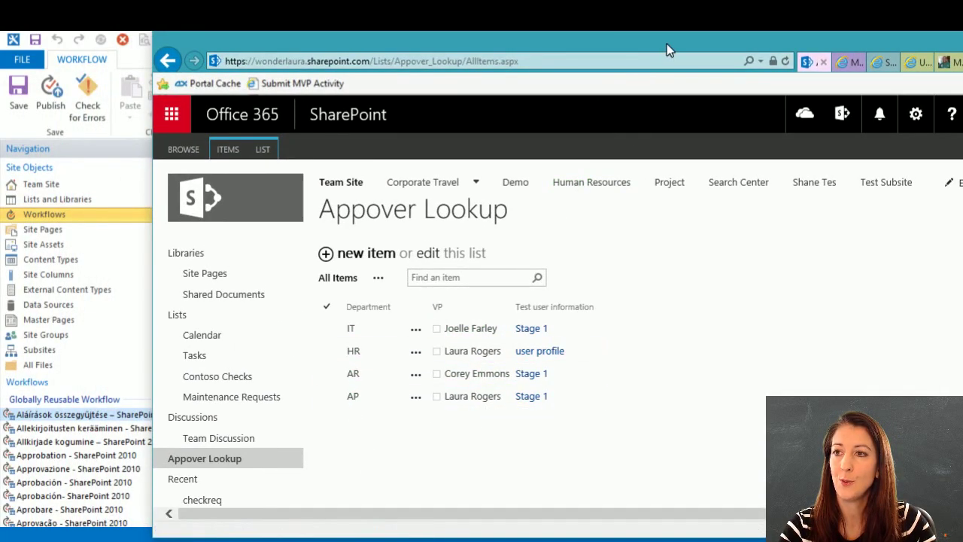
click(403, 333)
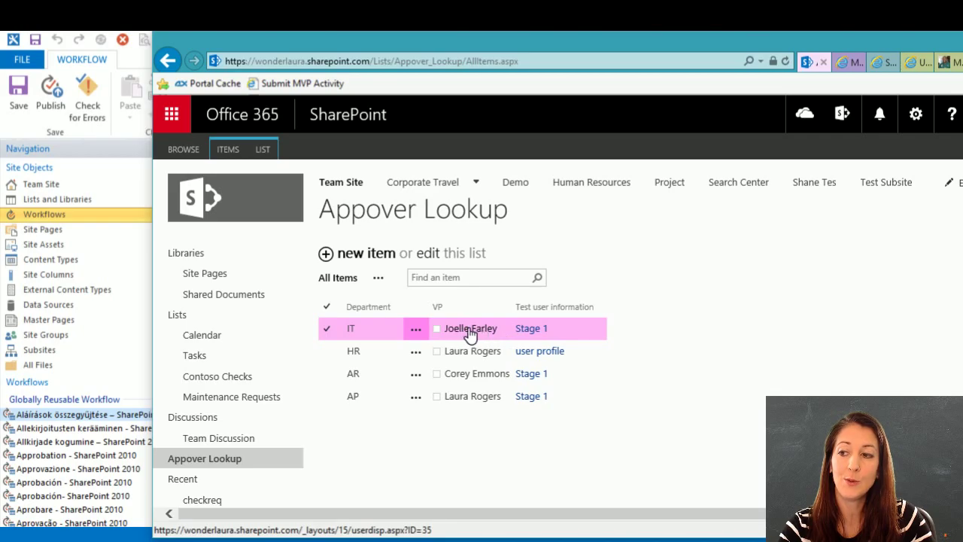
Switch to Notepad++ and compare the JSON responses in the new 6 and new 7 documents.
drag(837, 46, 0, 64)
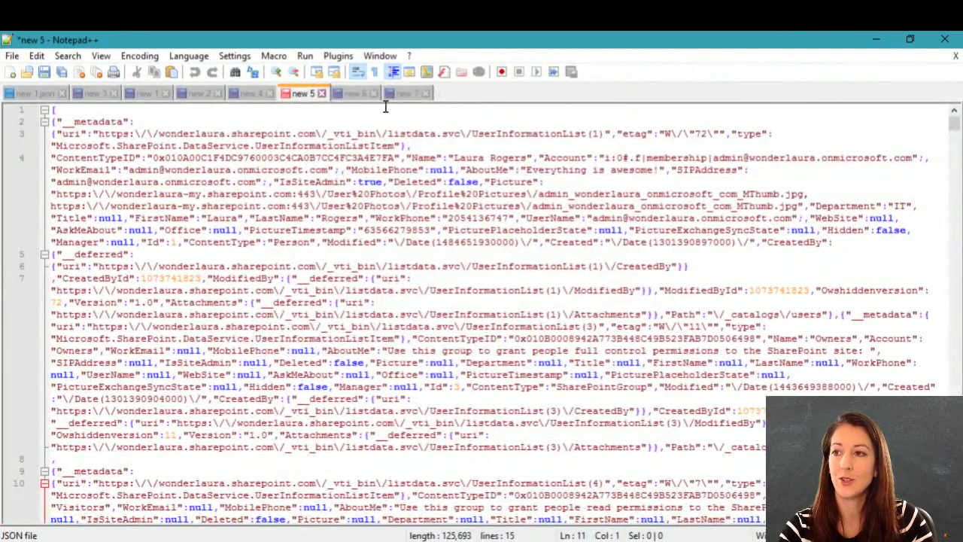
click(357, 102)
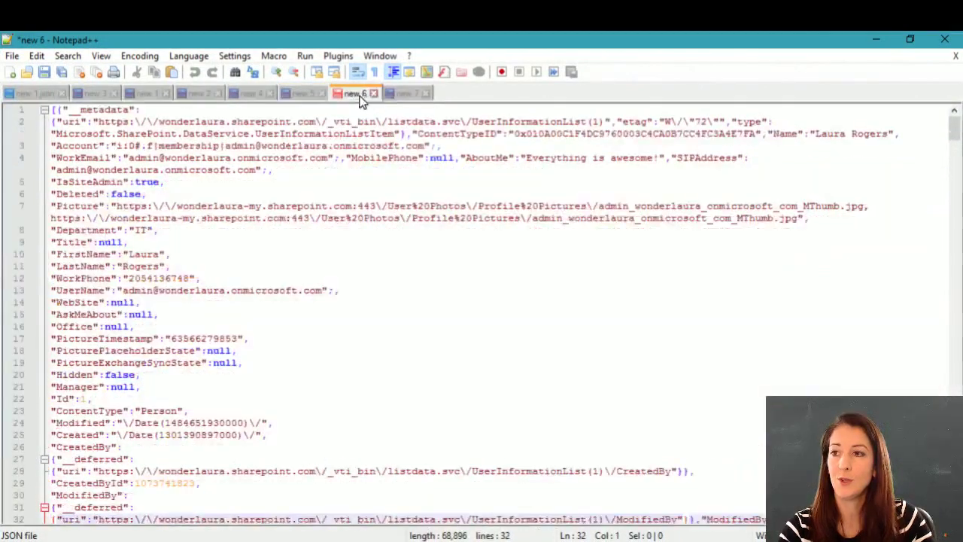
click(399, 95)
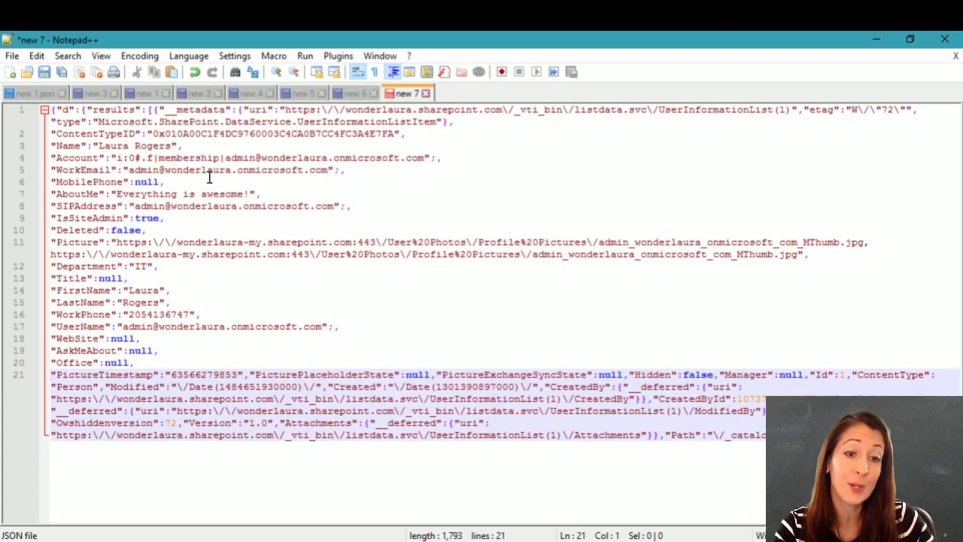
key(alt+Tab)
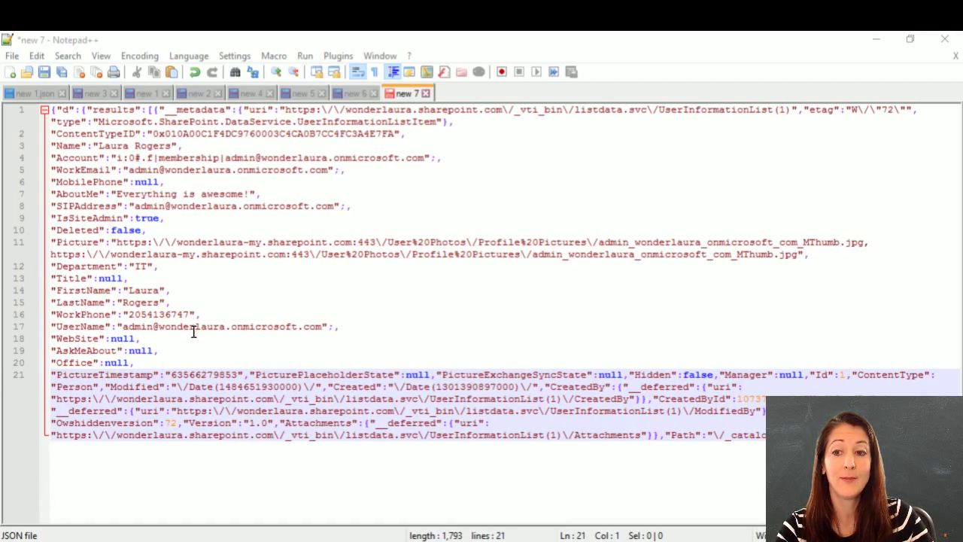
Highlight the UserName field, its value and the Picture URLs in the new 7 JSON, and return to SharePoint Designer.
drag(58, 326, 106, 327)
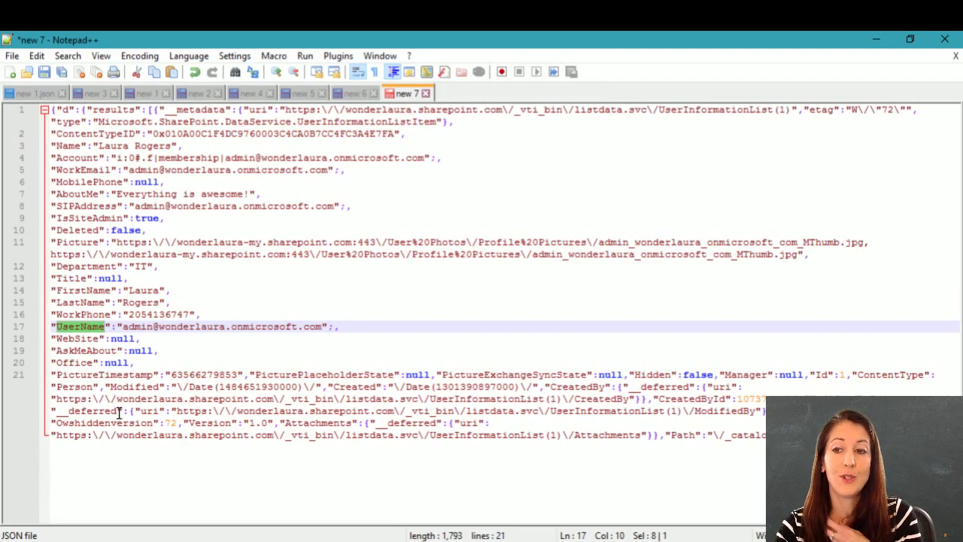
click(123, 327)
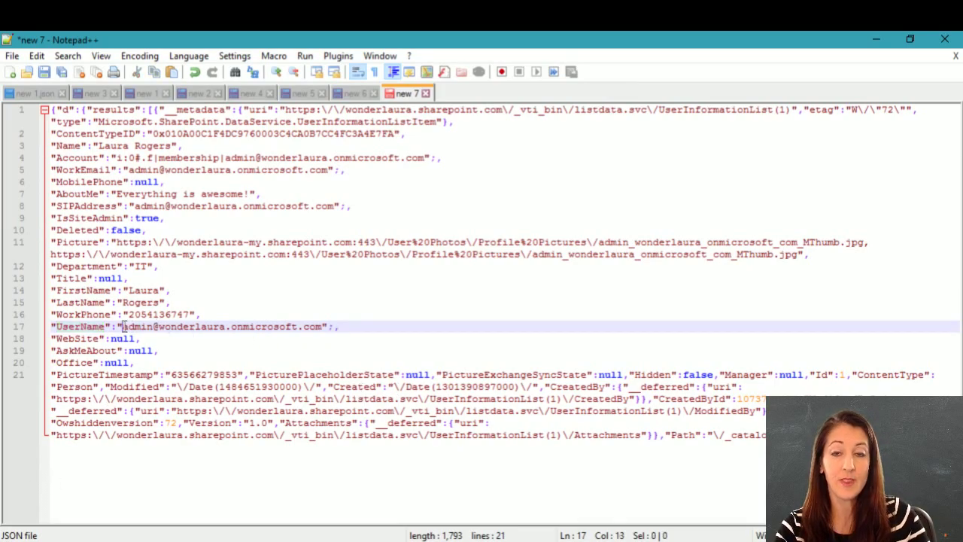
drag(124, 327, 322, 328)
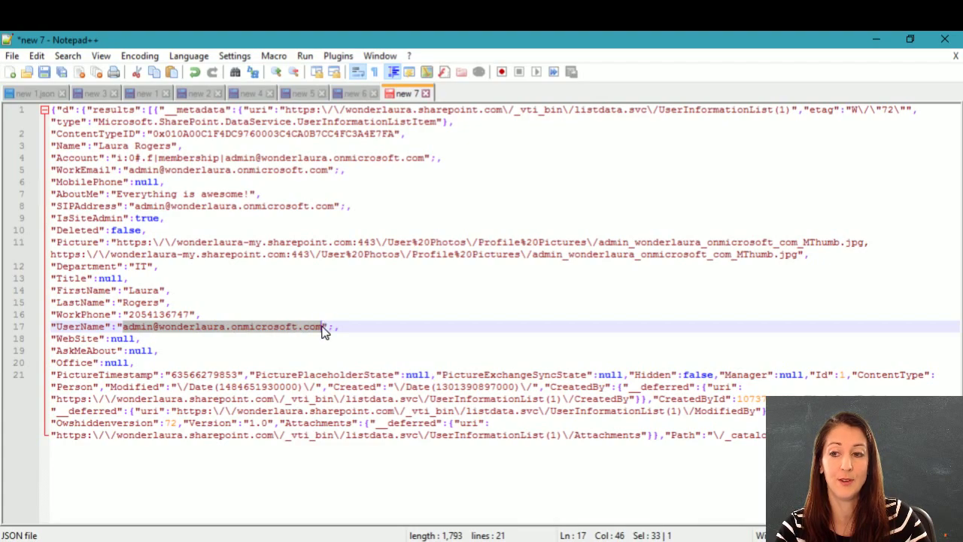
click(75, 326)
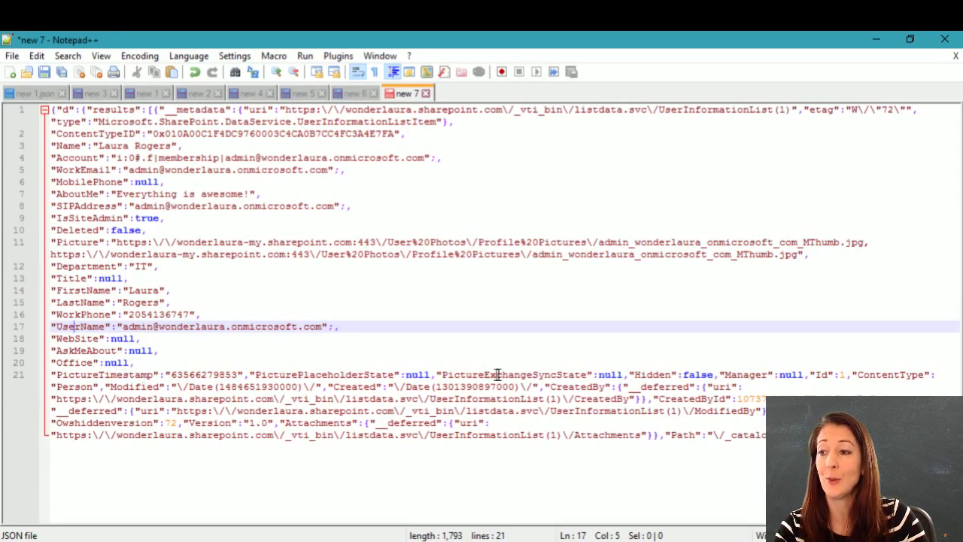
drag(116, 243, 810, 255)
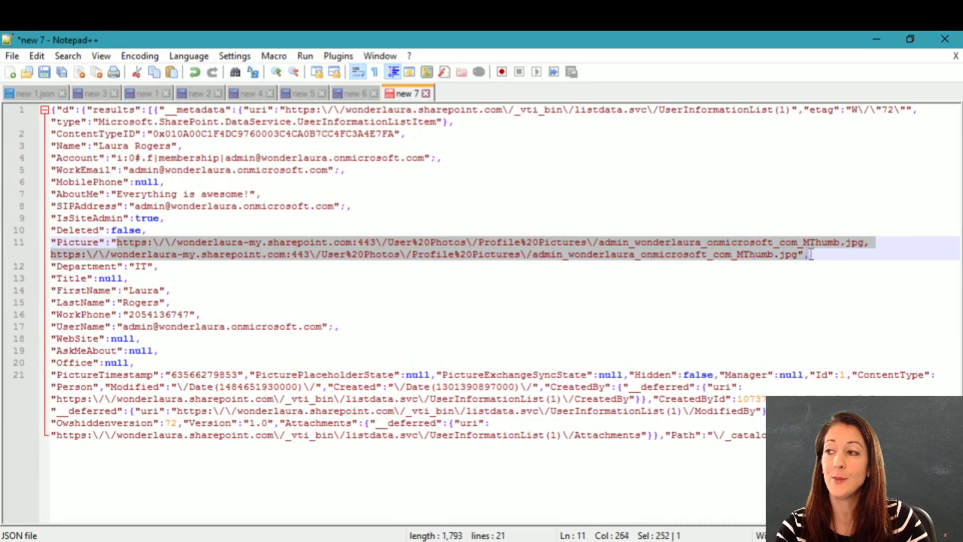
click(204, 243)
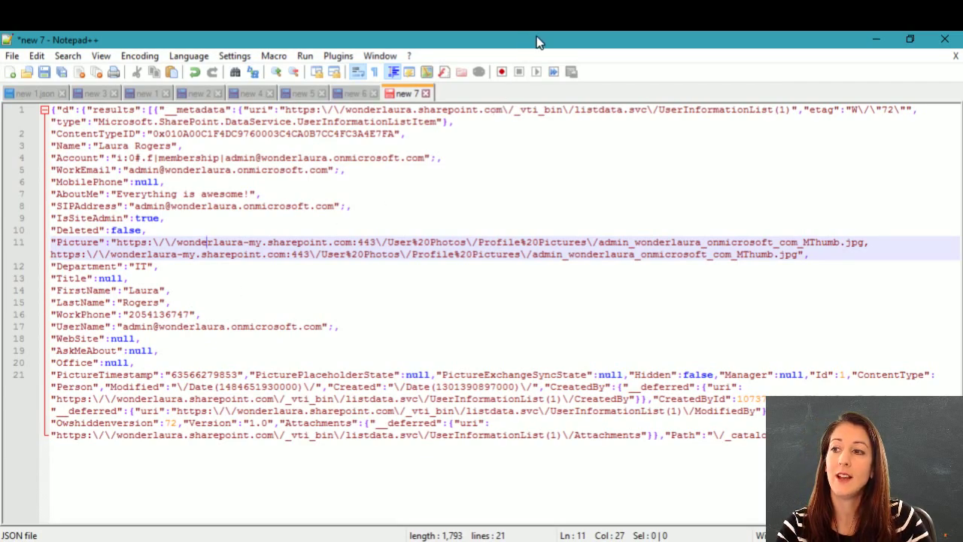
drag(536, 45, 0, 137)
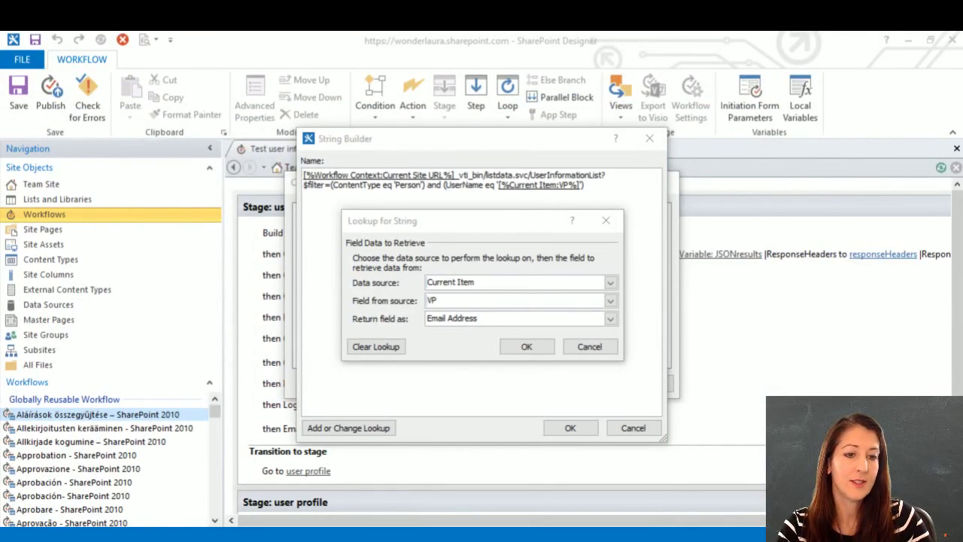
Cancel the string lookup, the String Builder and the Call HTTP Web Service dialog.
click(589, 346)
click(634, 431)
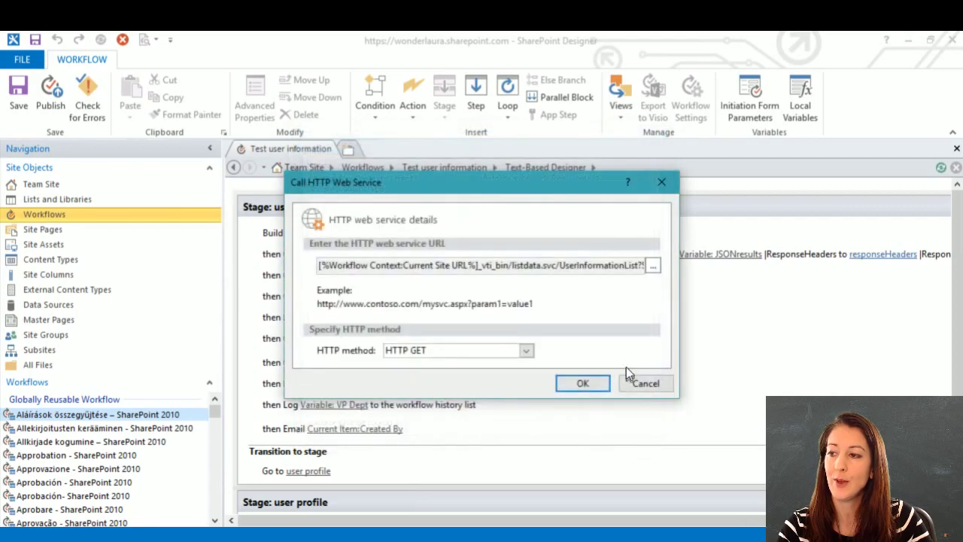
click(640, 382)
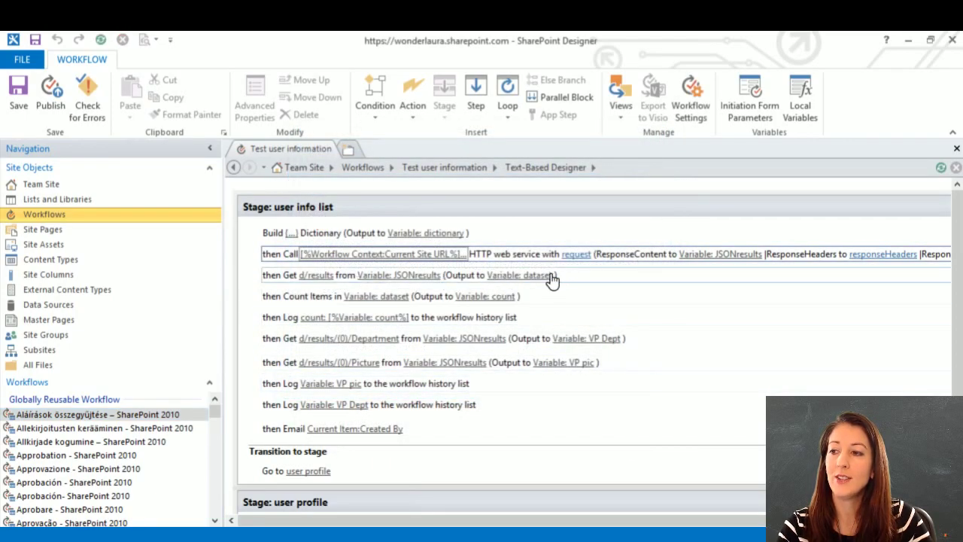
Review the actions that get d/results into dataset, count its items and log the count in the user info list stage.
click(595, 274)
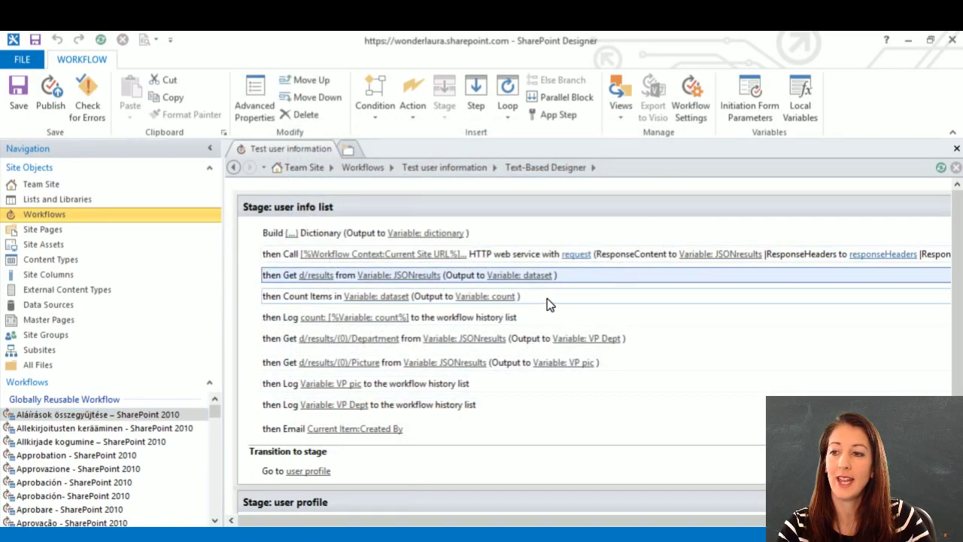
click(545, 295)
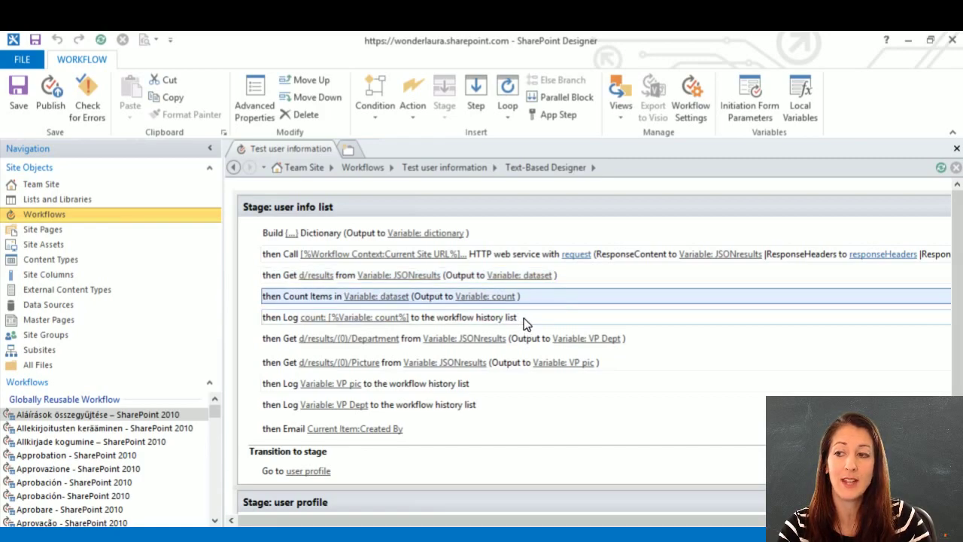
click(526, 322)
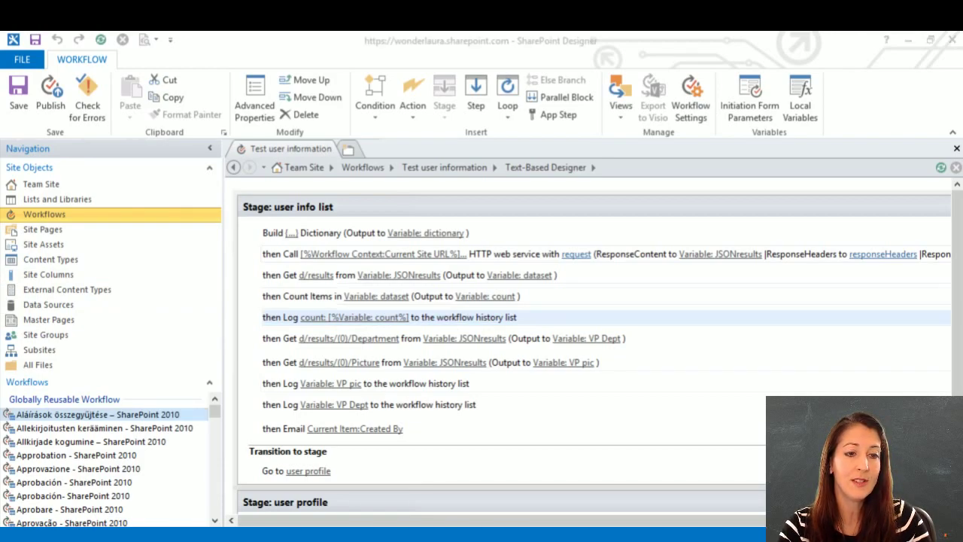
Examine the d/results/(0)/Department path in the Get action that outputs to VP Dept, highlighting the Department part.
click(692, 338)
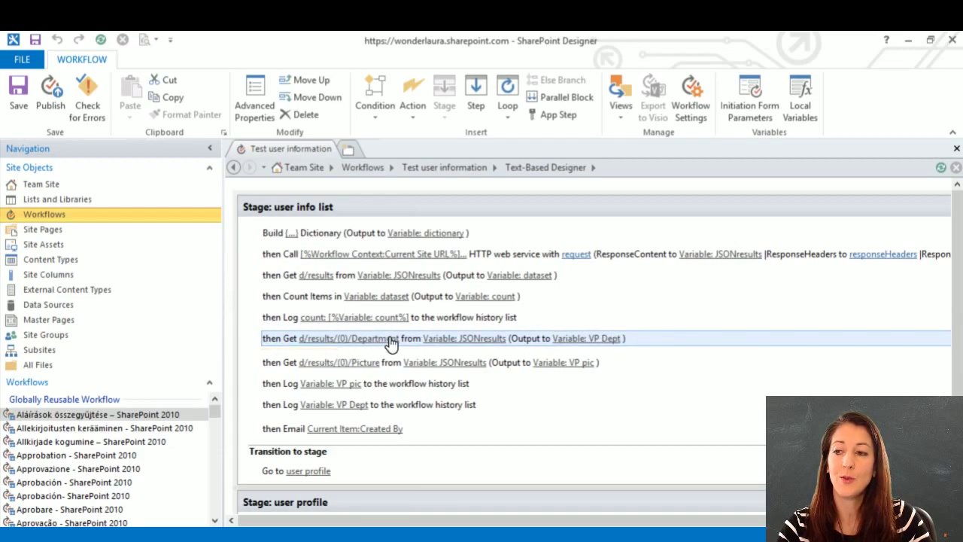
click(362, 338)
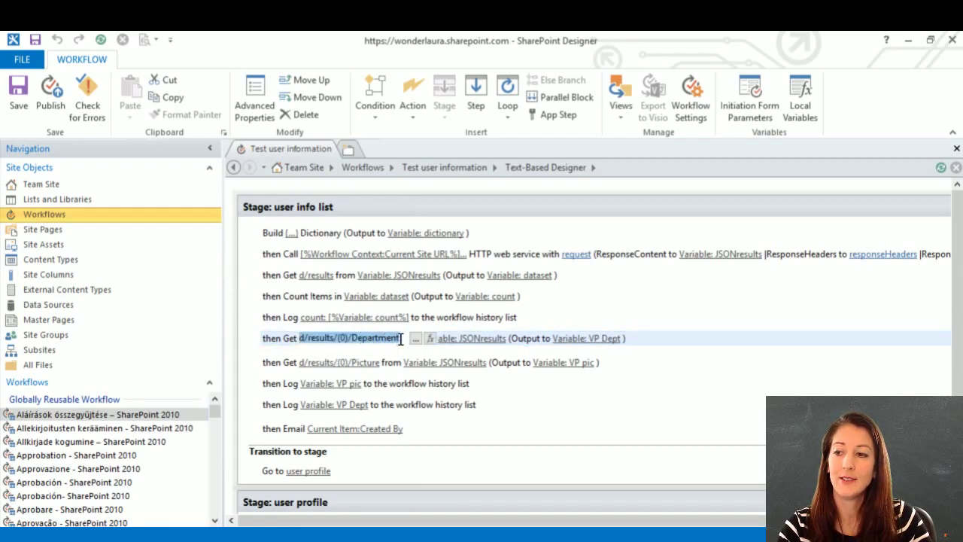
click(401, 339)
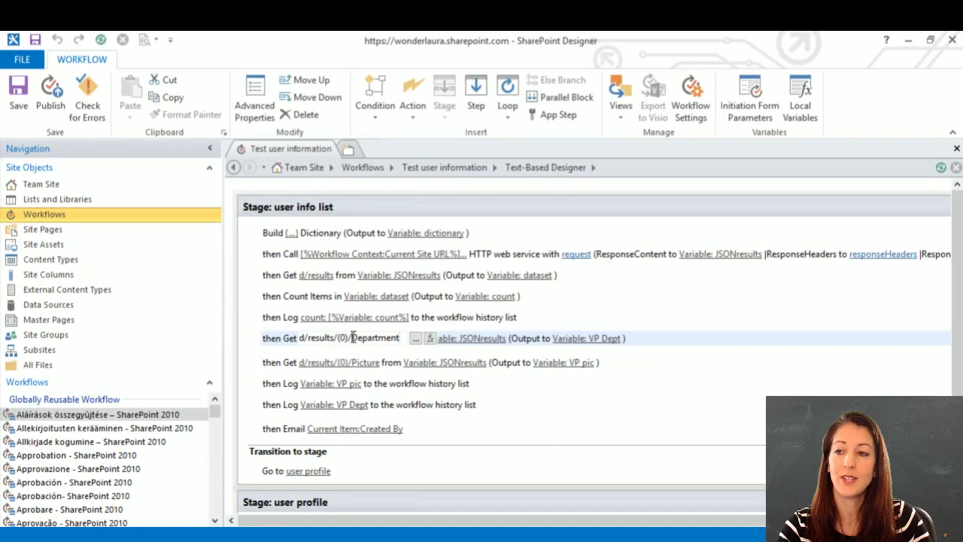
drag(350, 338, 398, 338)
click(392, 338)
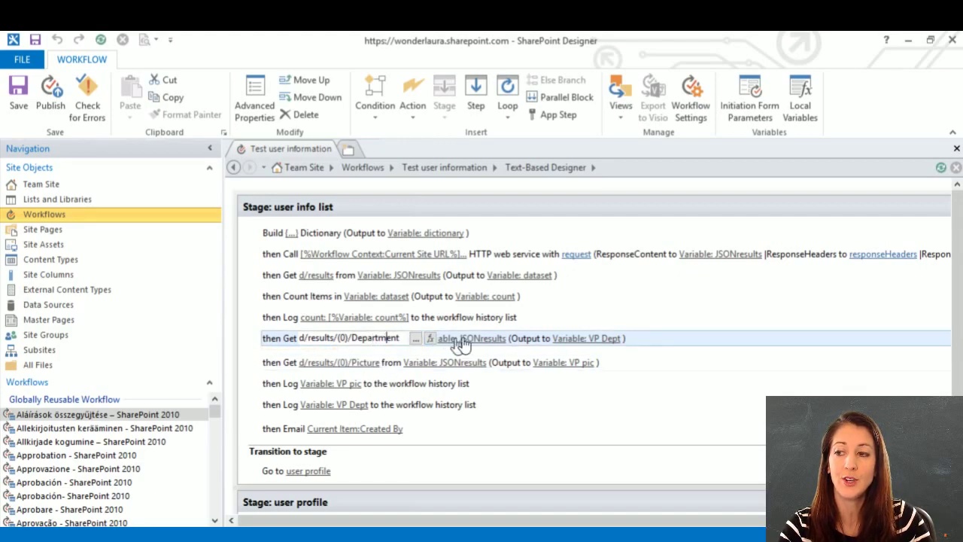
click(389, 367)
Duplicate the Get Department action directly below itself and change the copy's path to d/results/(0)/Manager.
click(272, 340)
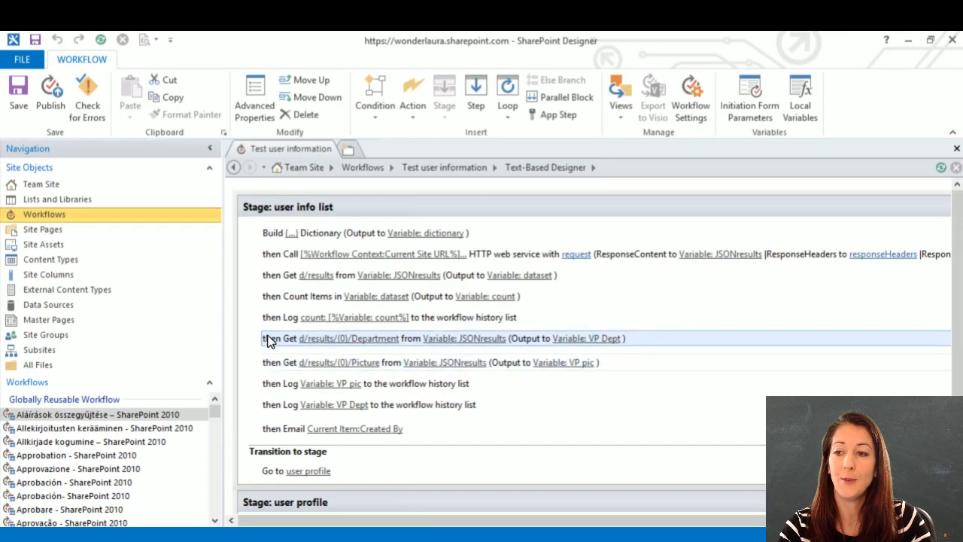
click(280, 356)
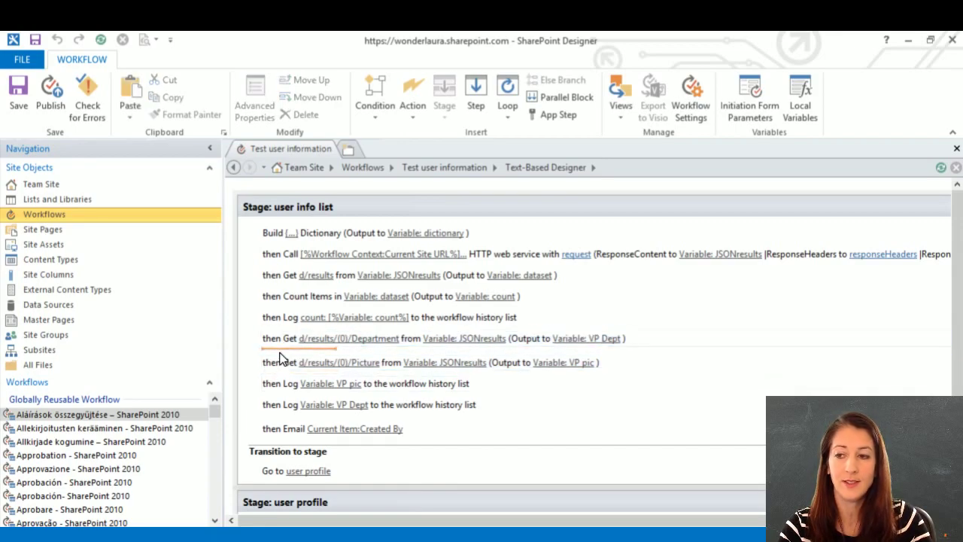
key(ctrl+v)
click(350, 363)
click(316, 361)
drag(316, 361, 367, 362)
text(Ma)
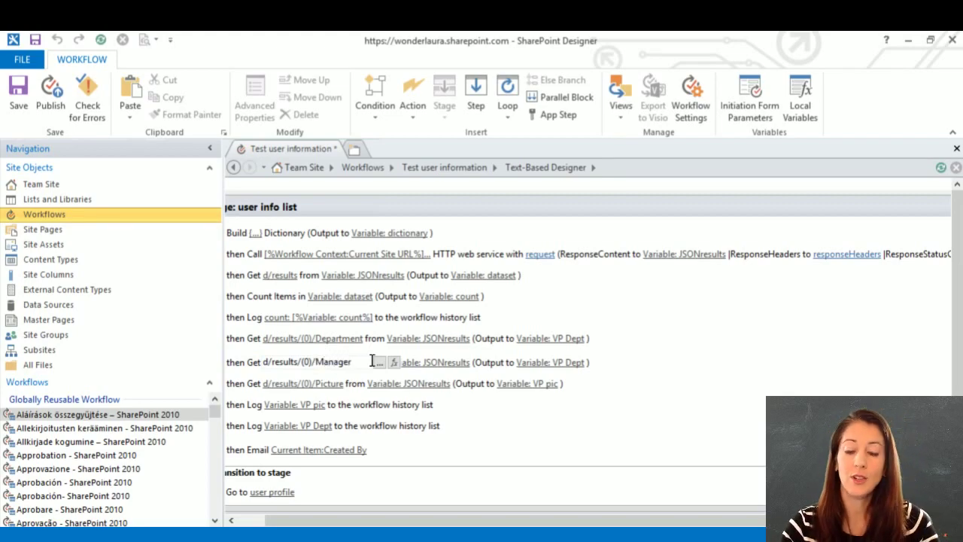
text(nager)
key(Return)
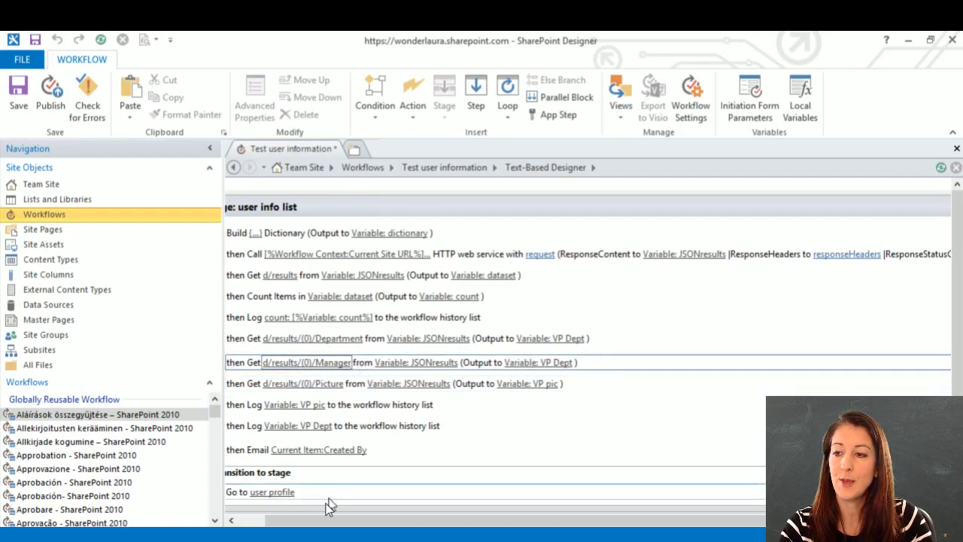
Output the Get Manager action to a new String variable named VP Manager.
drag(305, 527, 281, 507)
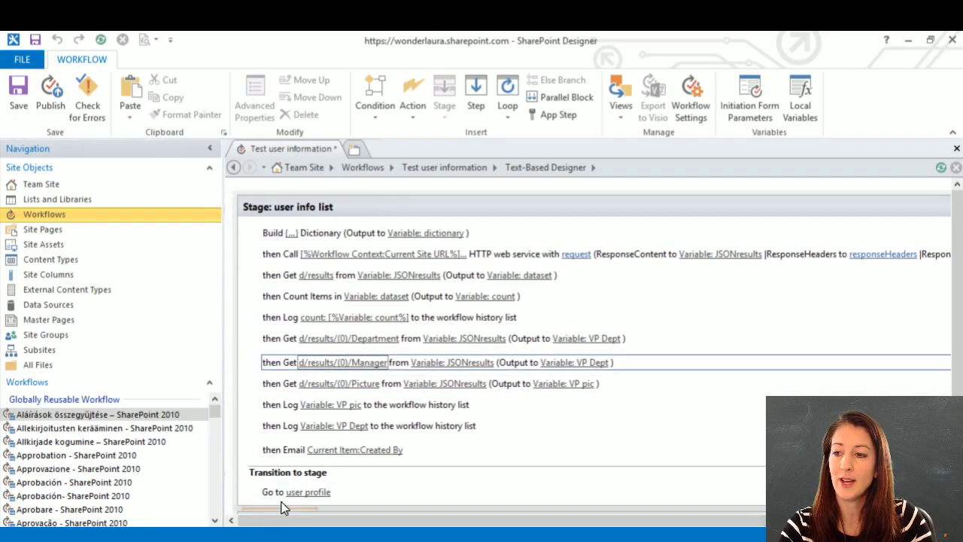
click(589, 366)
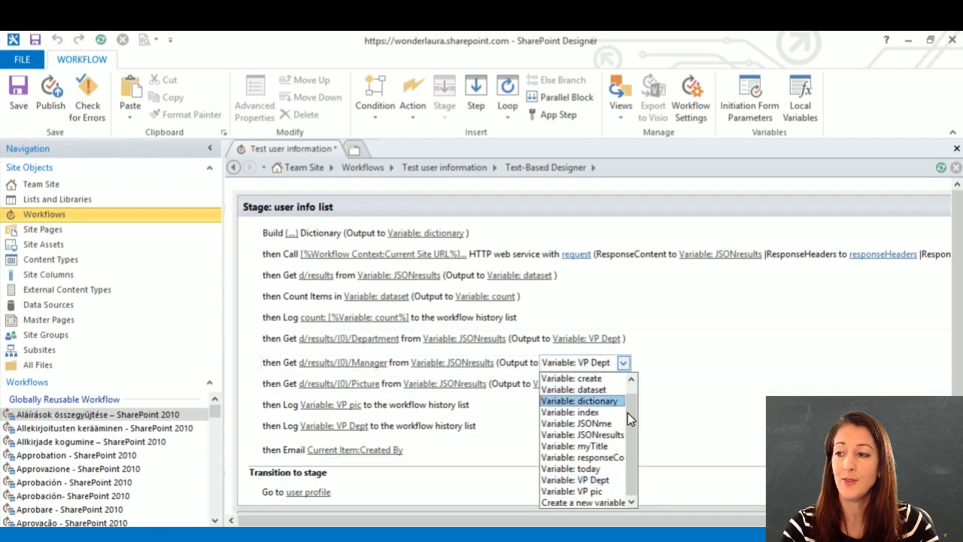
click(586, 504)
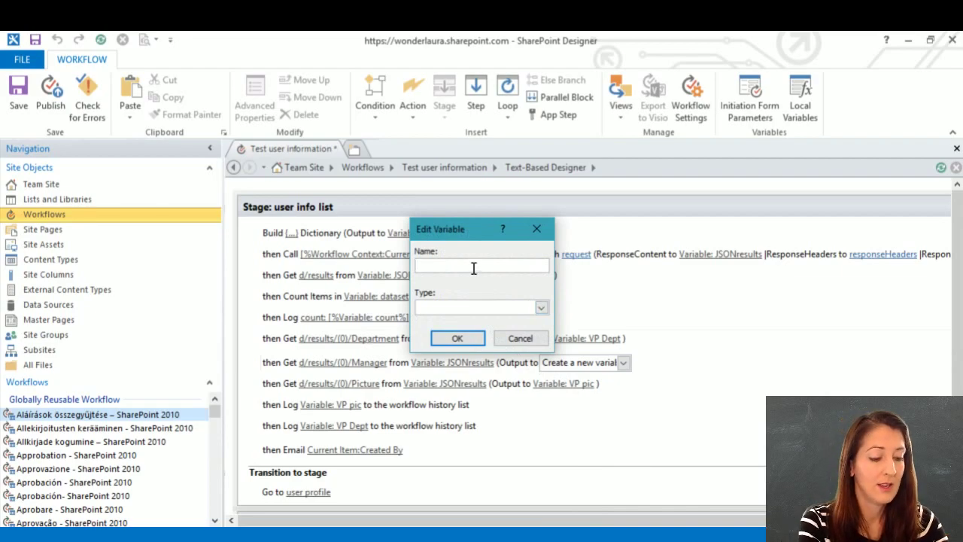
text(VP Mana)
key(Tab)
key(s)
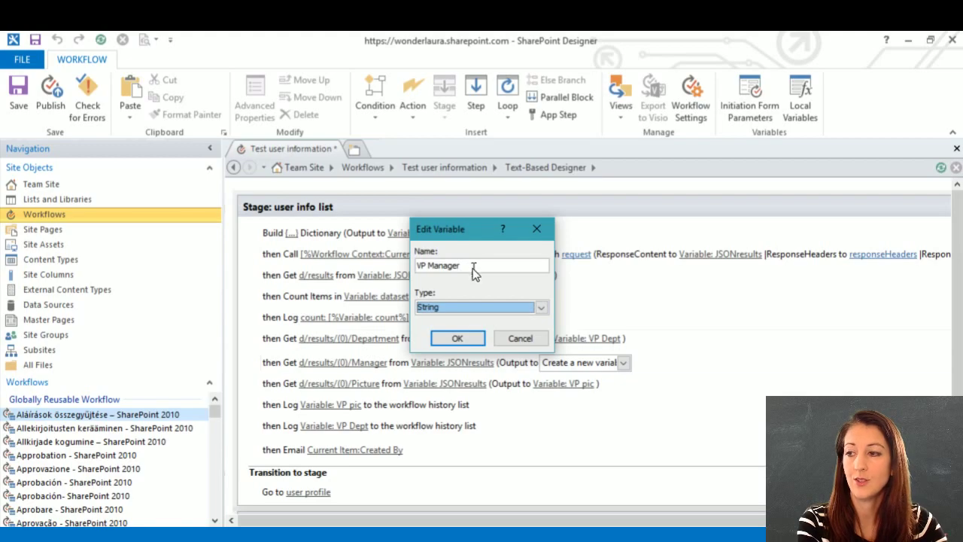
key(Return)
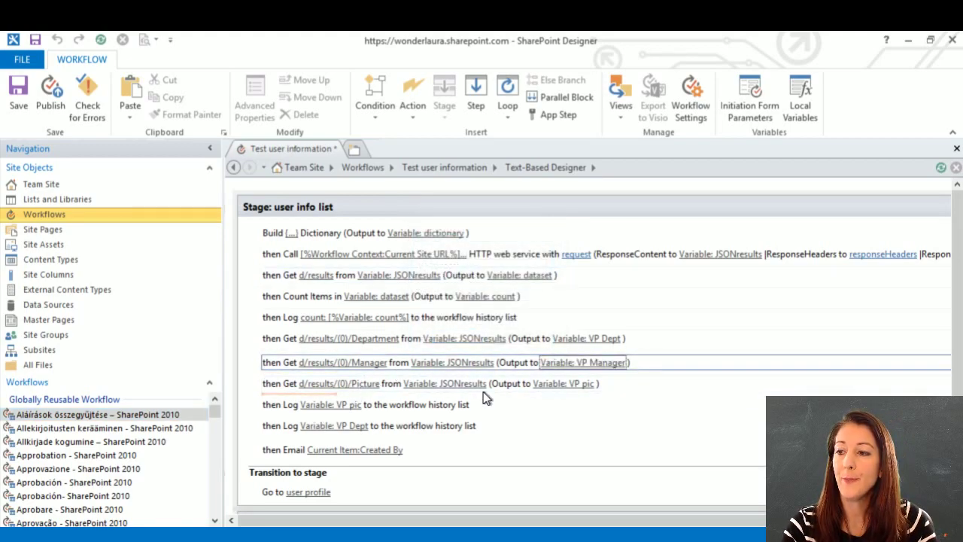
Duplicate the VP Dept log action below itself and make the copy log the VP Manager variable.
scroll(432, 408, down, 2)
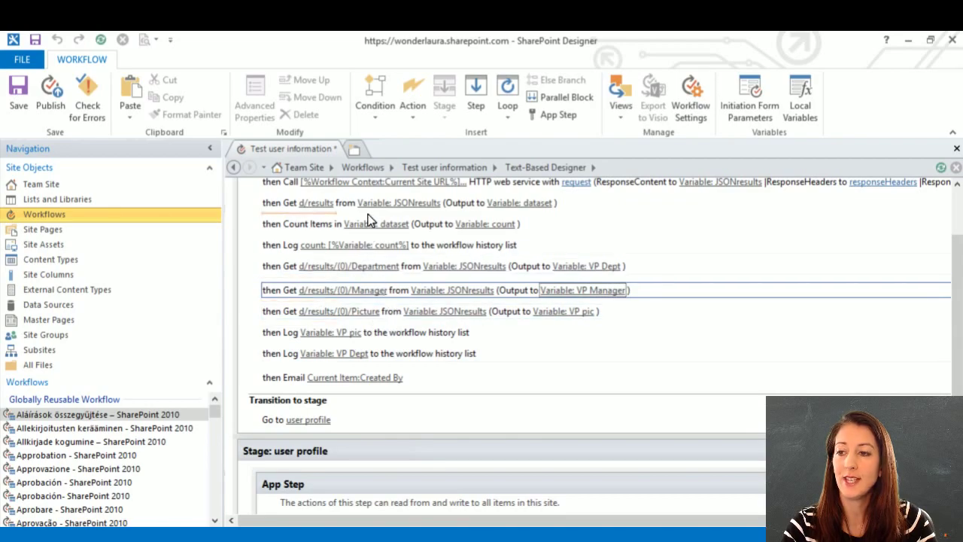
click(277, 357)
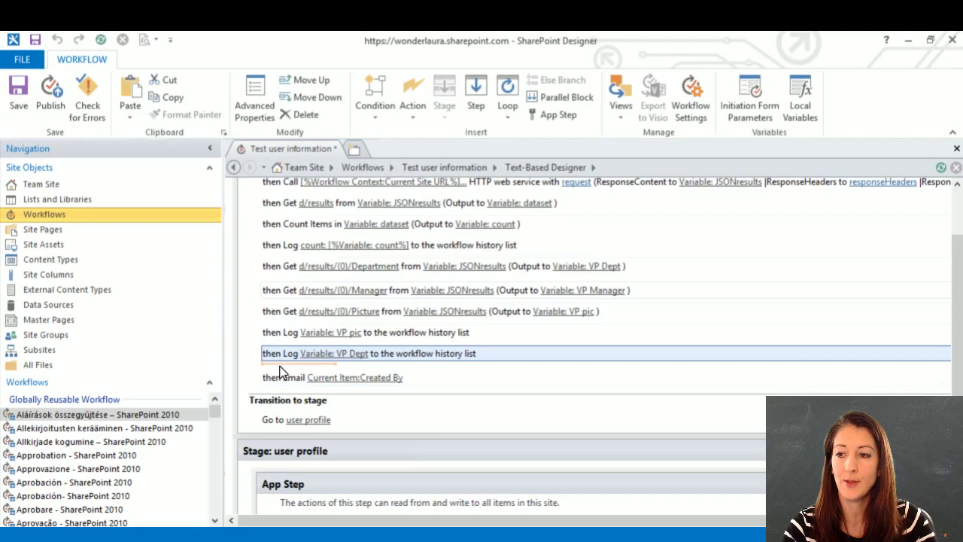
click(279, 366)
text(then Log Variable: VP Dept to the workflow history list)
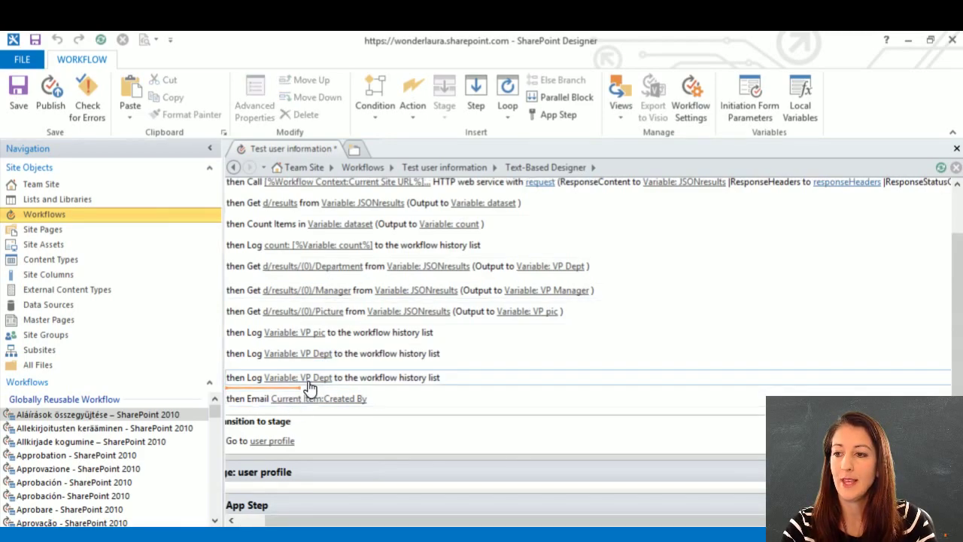
click(309, 377)
click(512, 307)
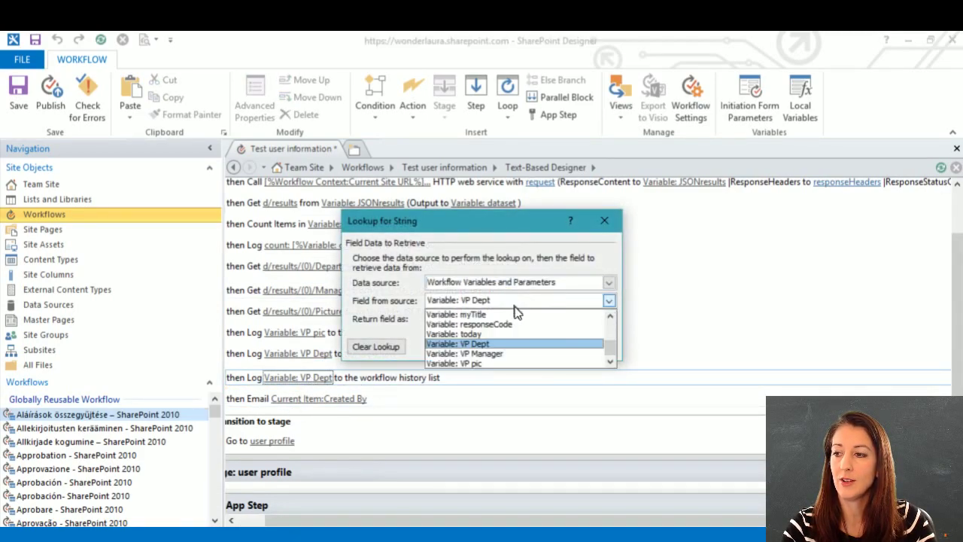
click(519, 355)
click(530, 347)
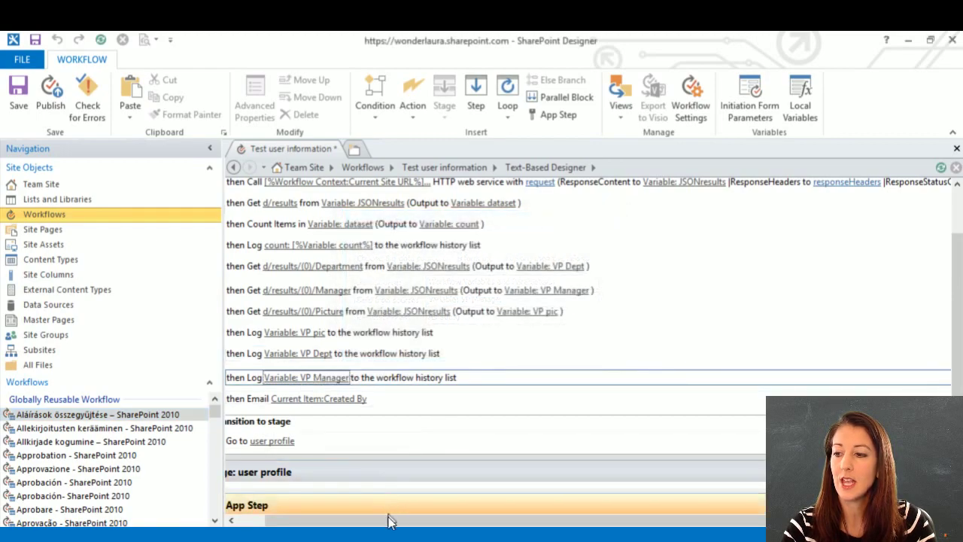
View the message definition of the email action addressed to Current Item:Created By, and close it without changes.
drag(388, 521, 355, 520)
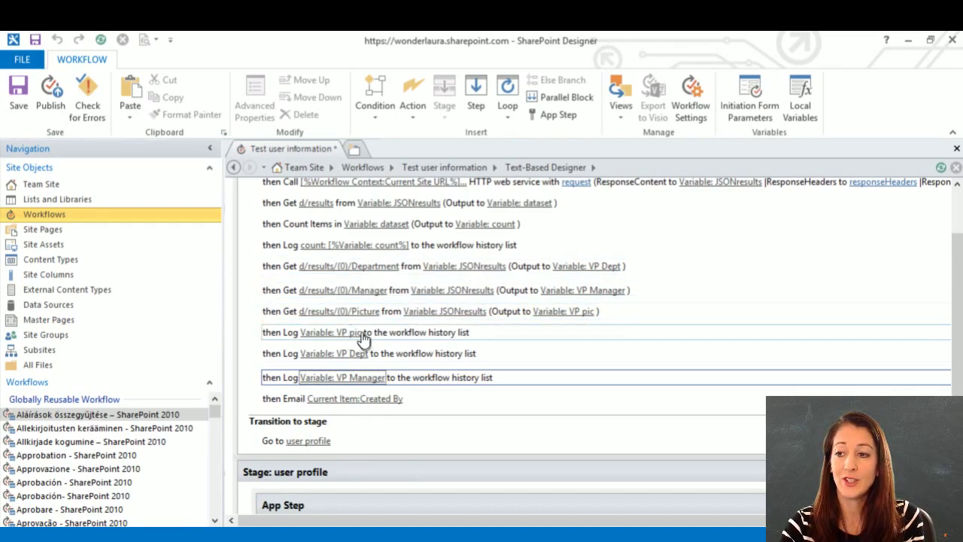
click(381, 381)
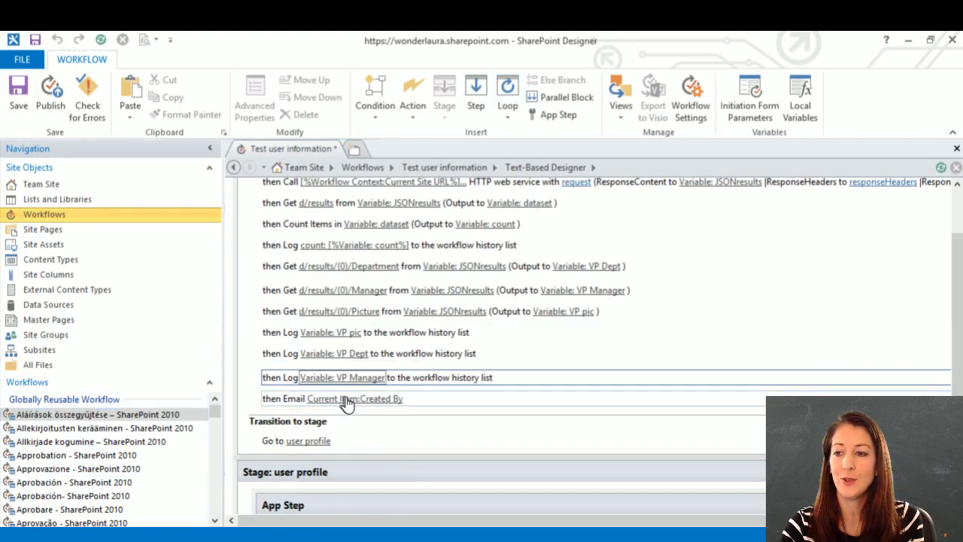
click(459, 405)
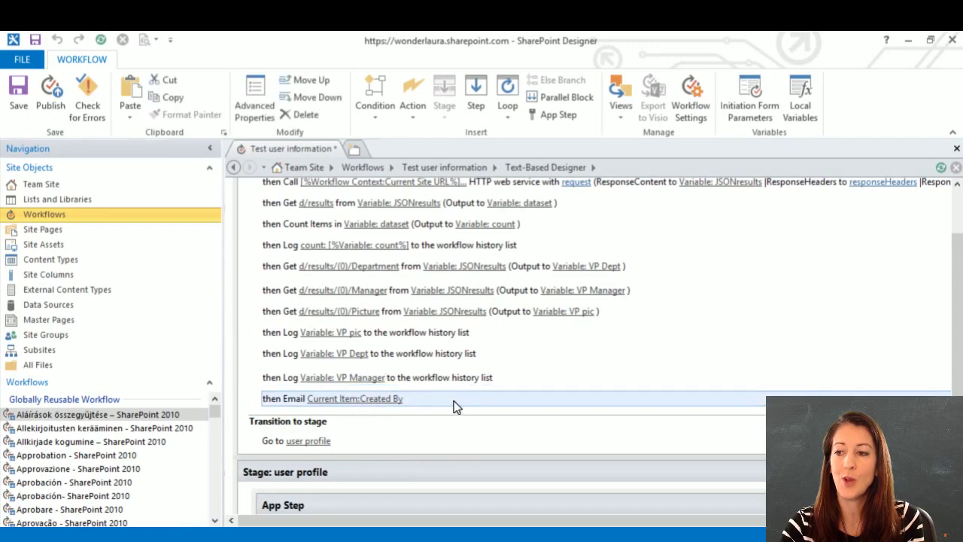
click(392, 405)
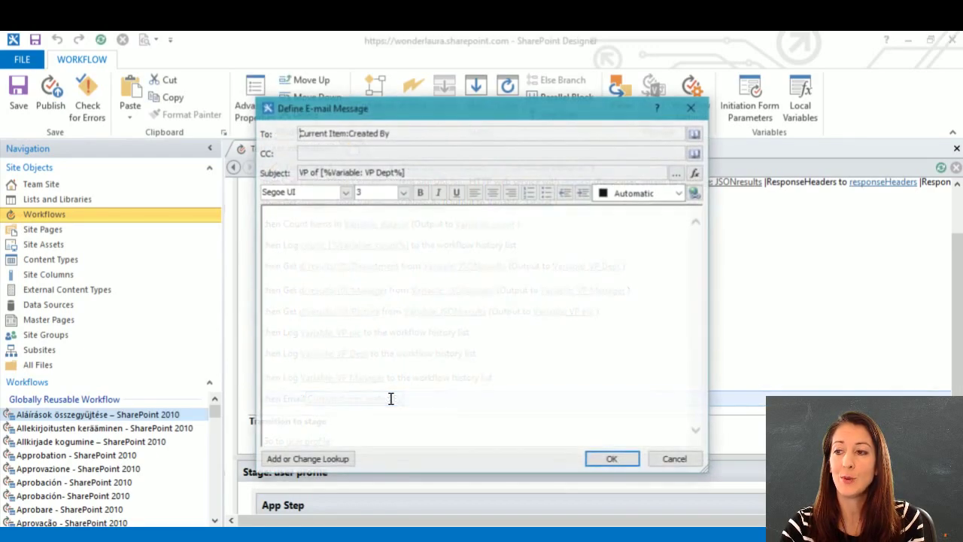
click(674, 462)
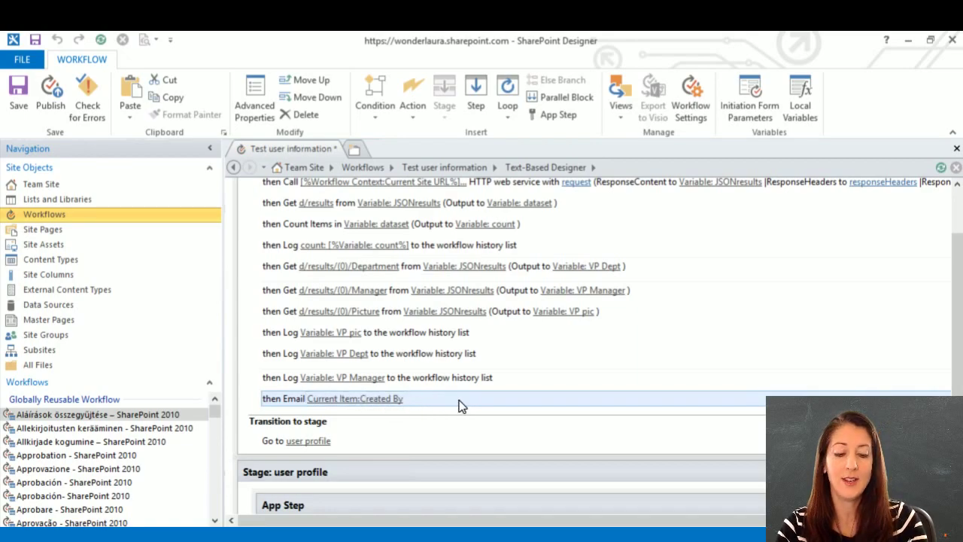
Delete the email action from the user info list stage and set the stage's transition to End of Workflow.
key(Delete)
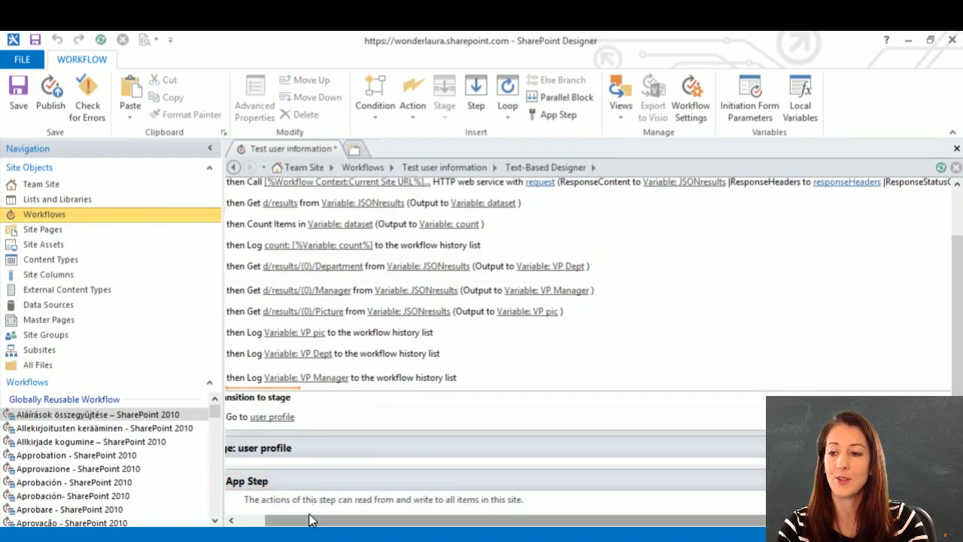
drag(310, 524, 284, 524)
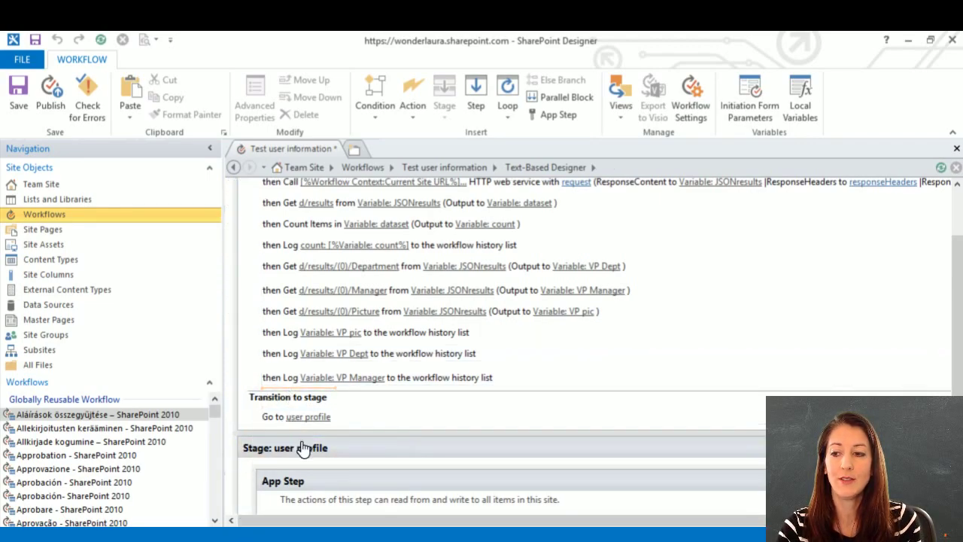
click(312, 419)
click(320, 455)
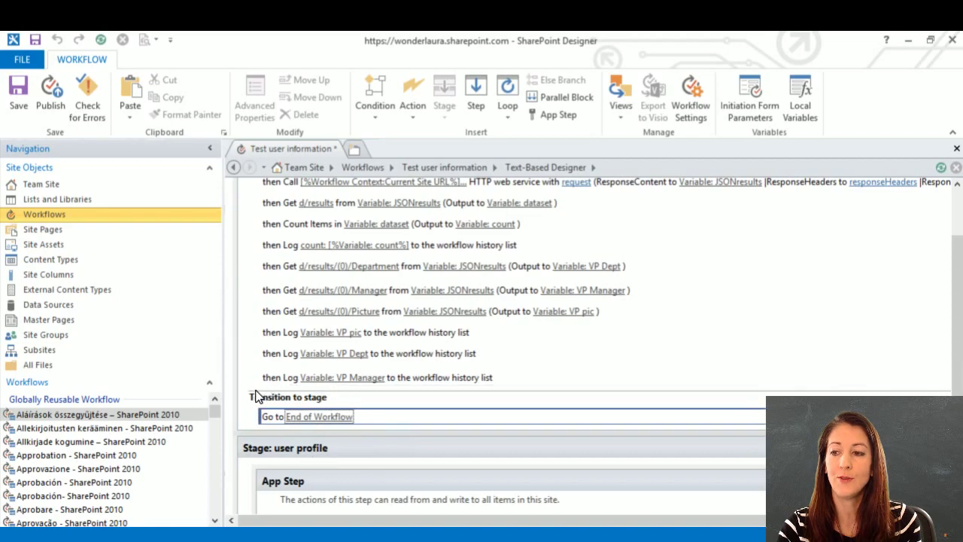
Publish the Test user information workflow.
scroll(602, 324, up, 2)
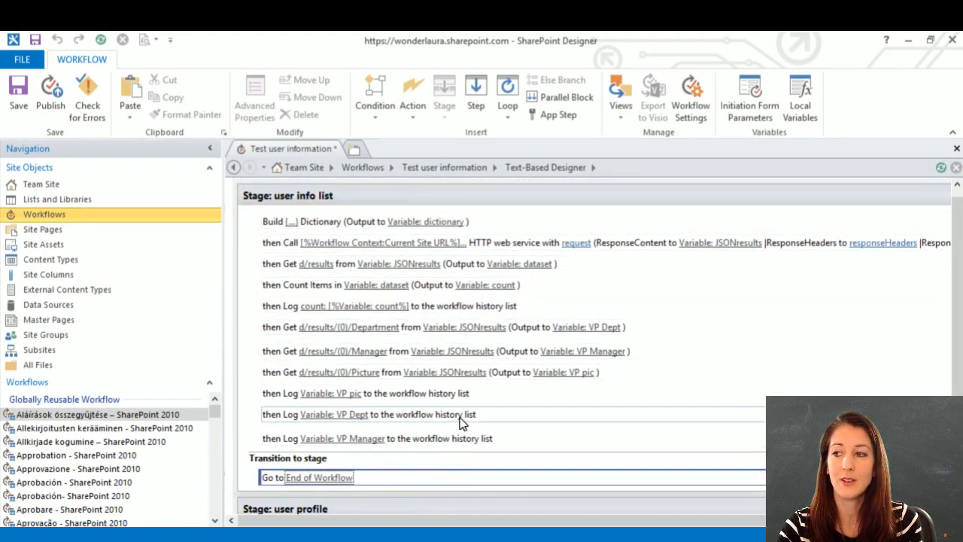
click(45, 103)
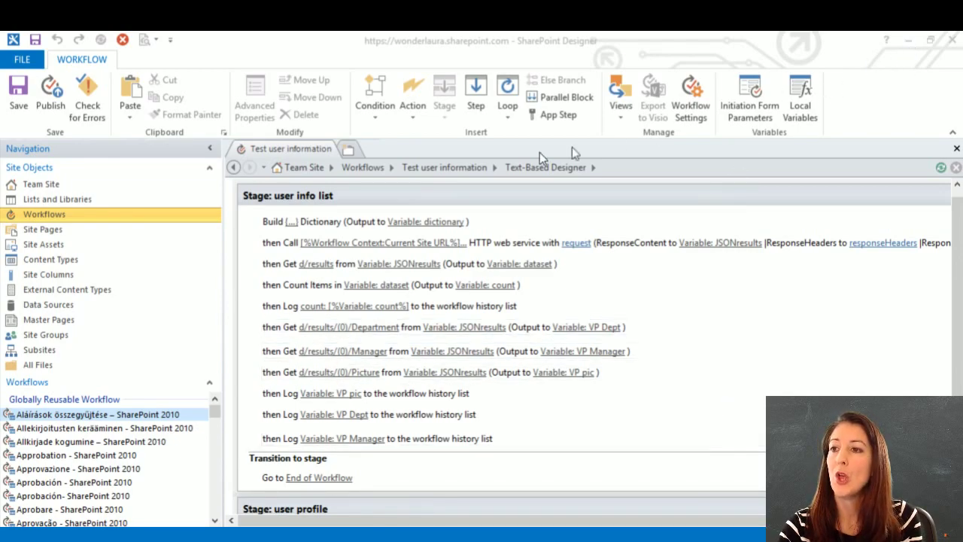
Check the associated list in the workflow's settings and switch to the Appover Lookup list in the browser.
click(460, 168)
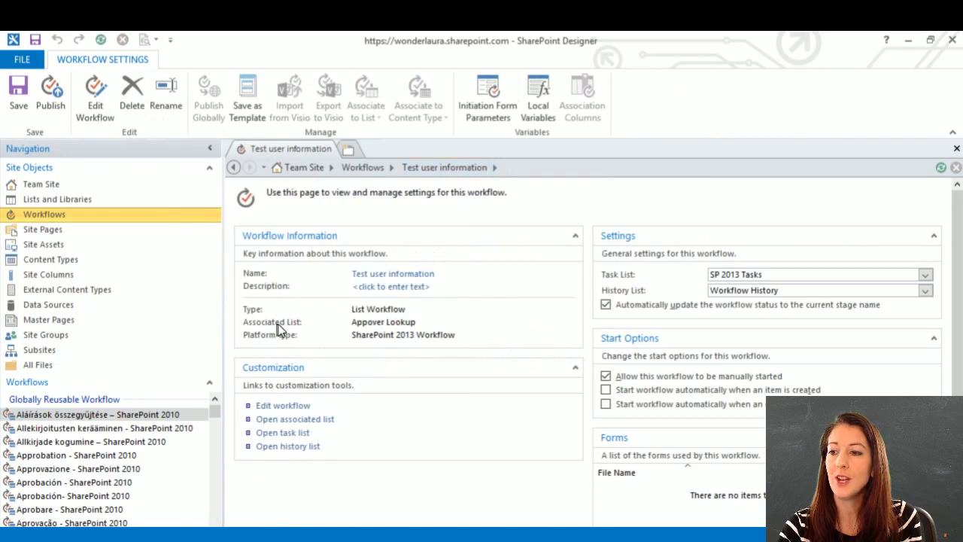
drag(354, 322, 422, 325)
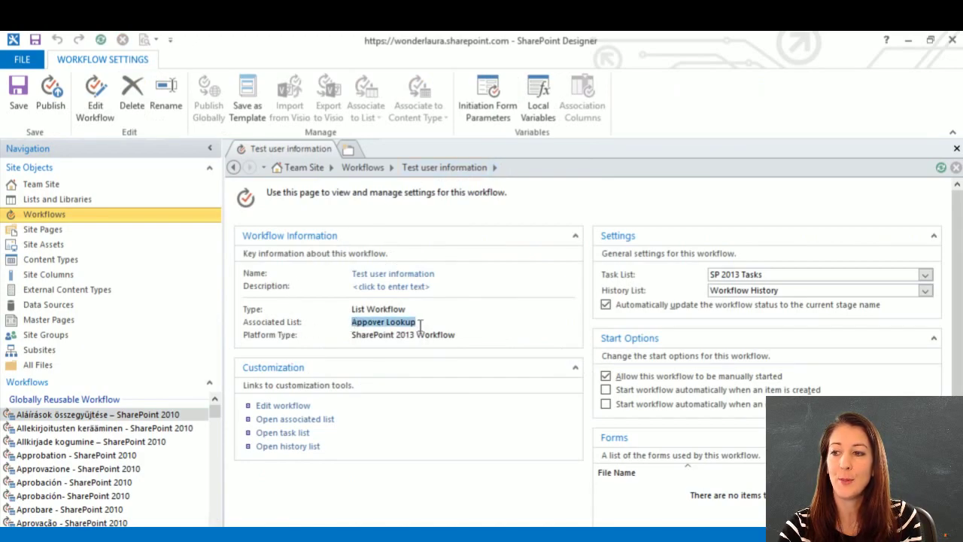
click(909, 42)
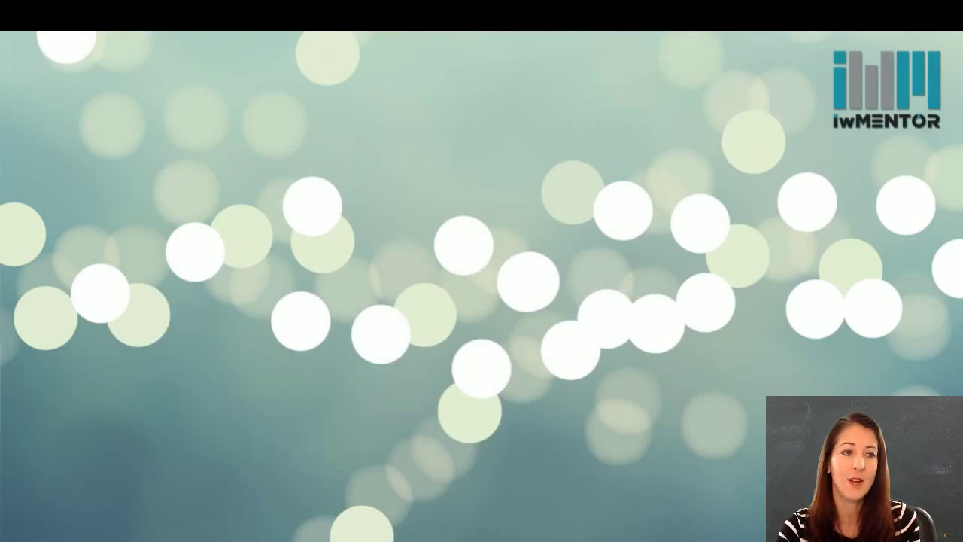
drag(1, 95, 652, 40)
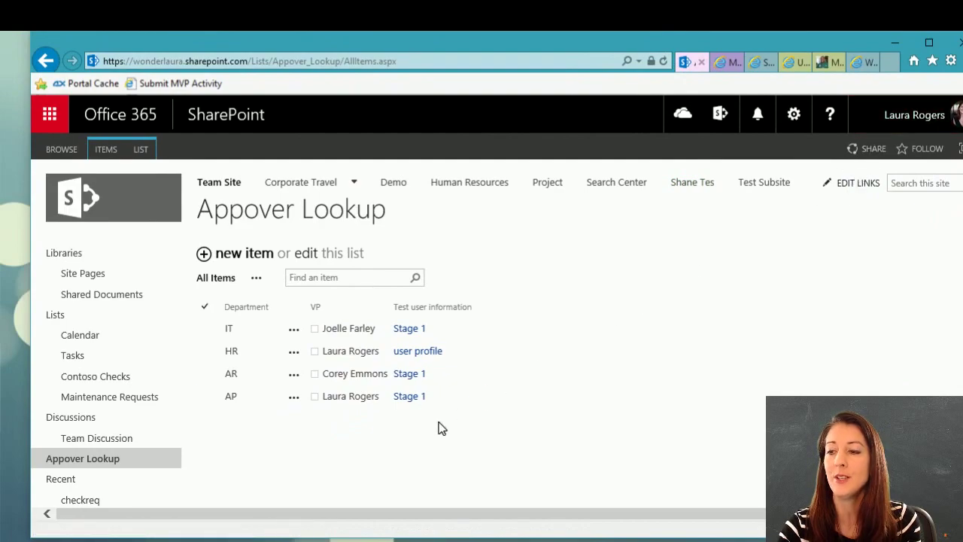
click(261, 378)
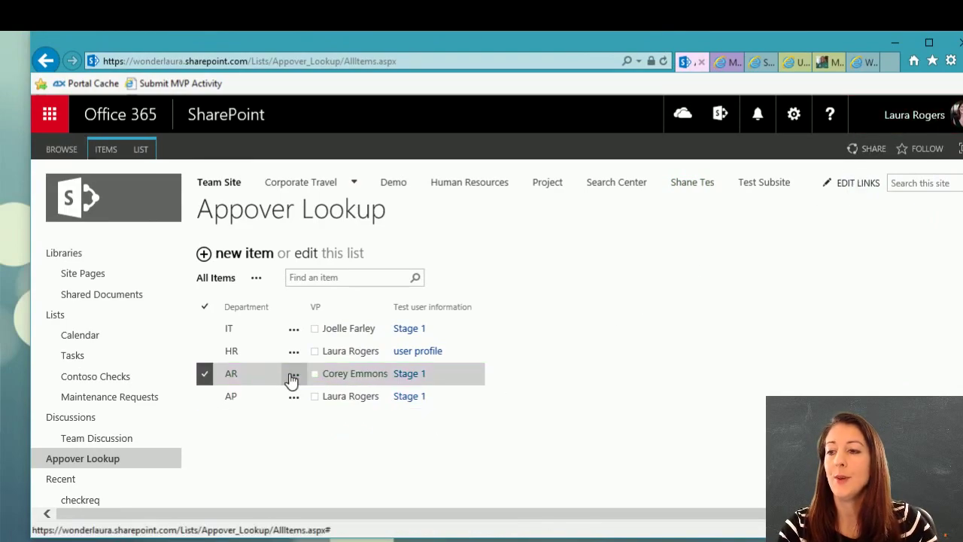
click(293, 376)
click(312, 412)
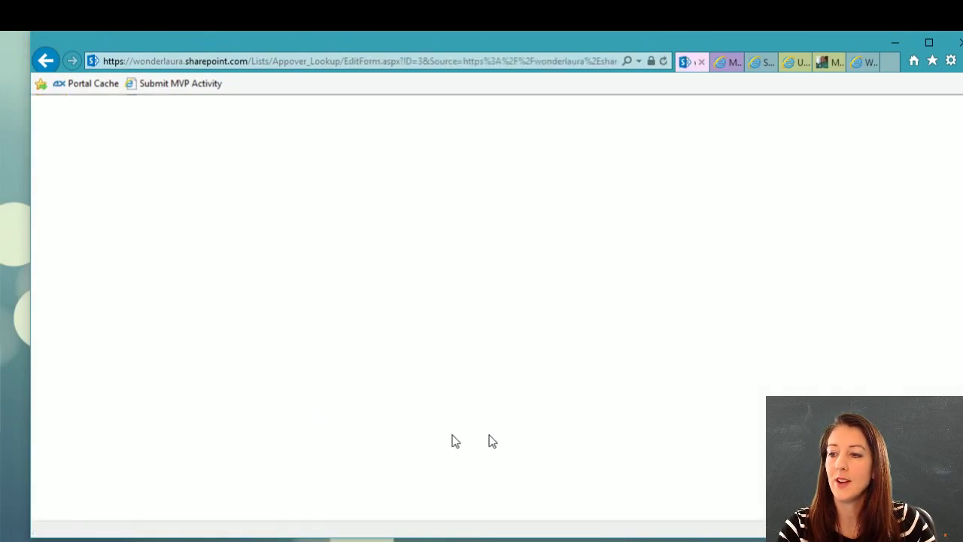
click(45, 60)
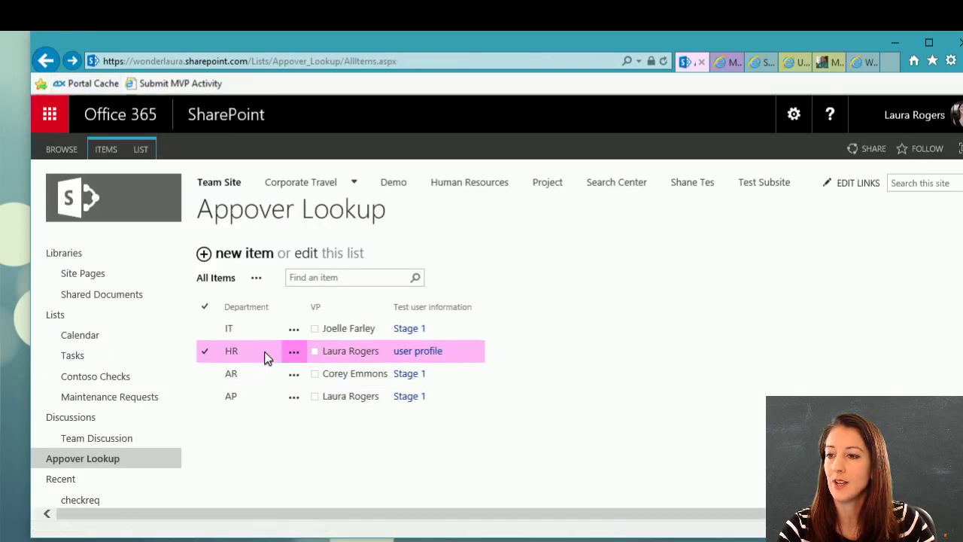
Edit the IT item in the Appover Lookup list, enter a different person's name as VP, and save the item.
click(261, 334)
click(294, 330)
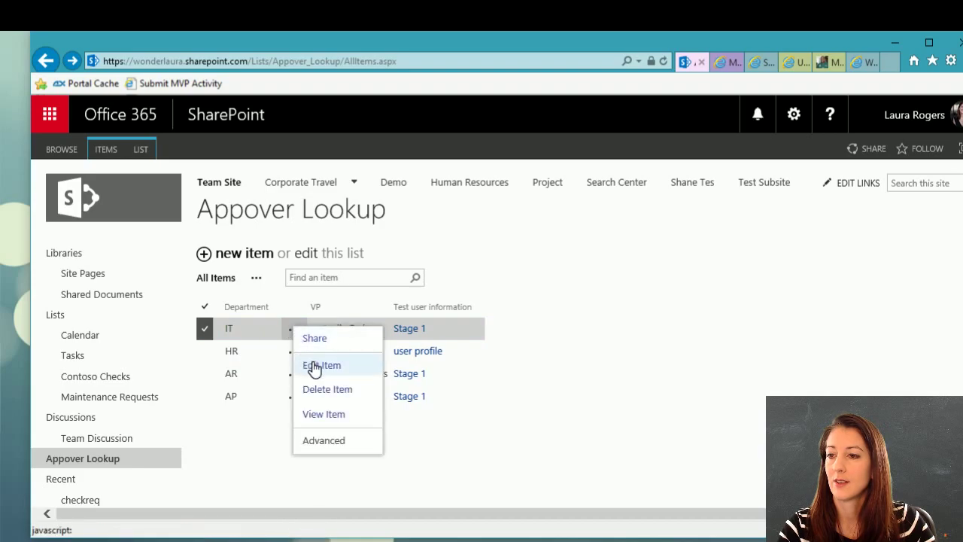
click(312, 365)
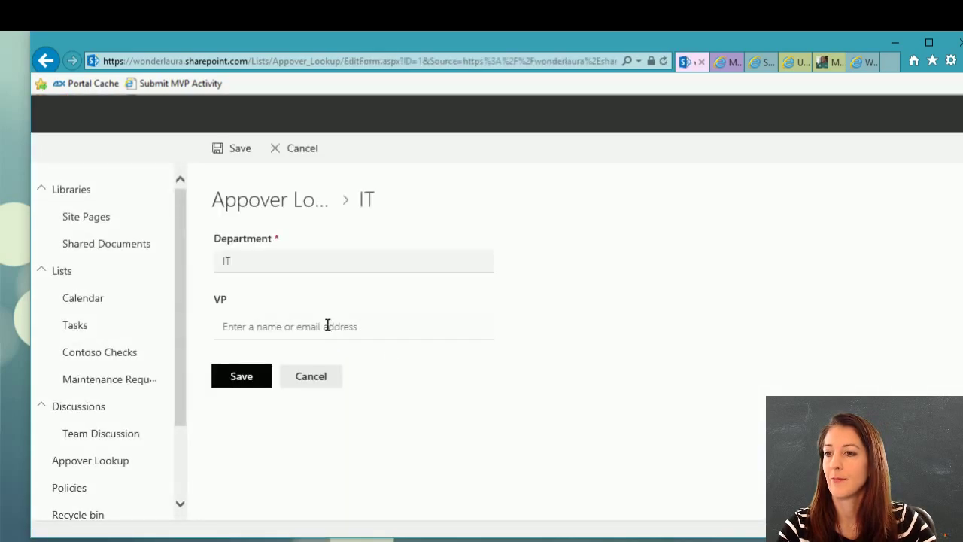
click(346, 326)
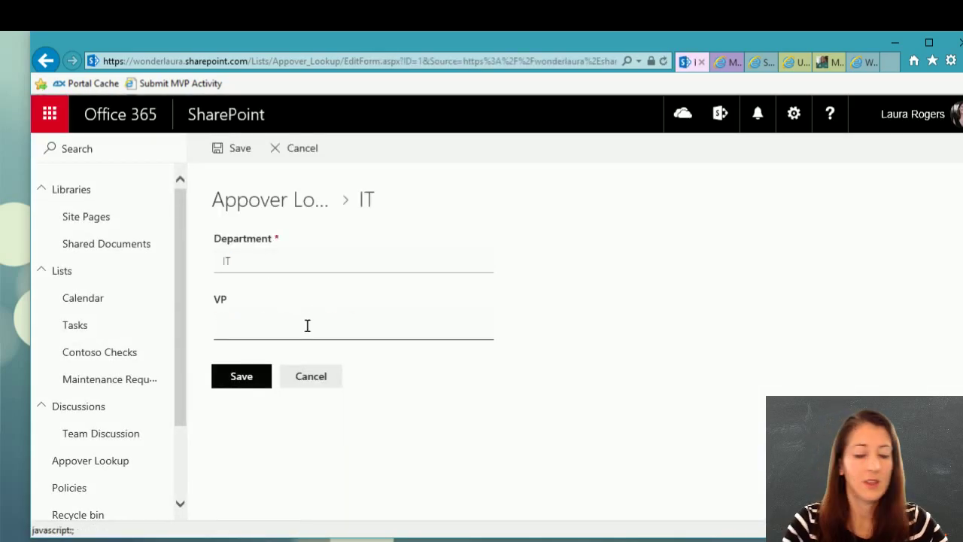
text(bill)
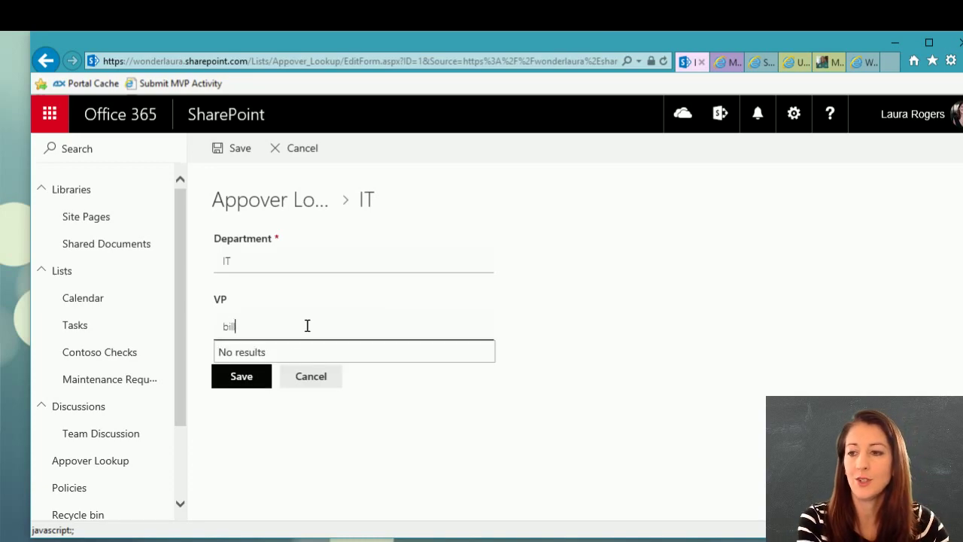
click(308, 365)
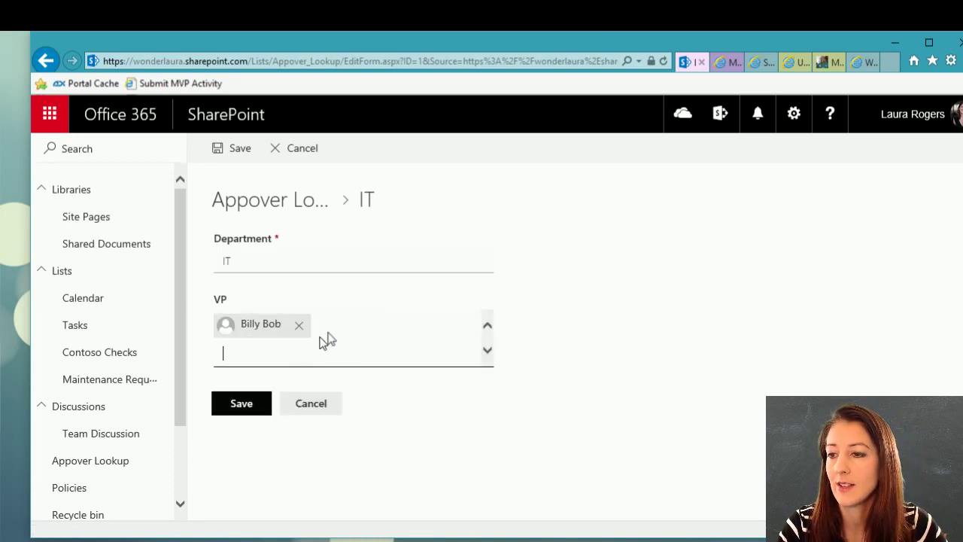
click(243, 407)
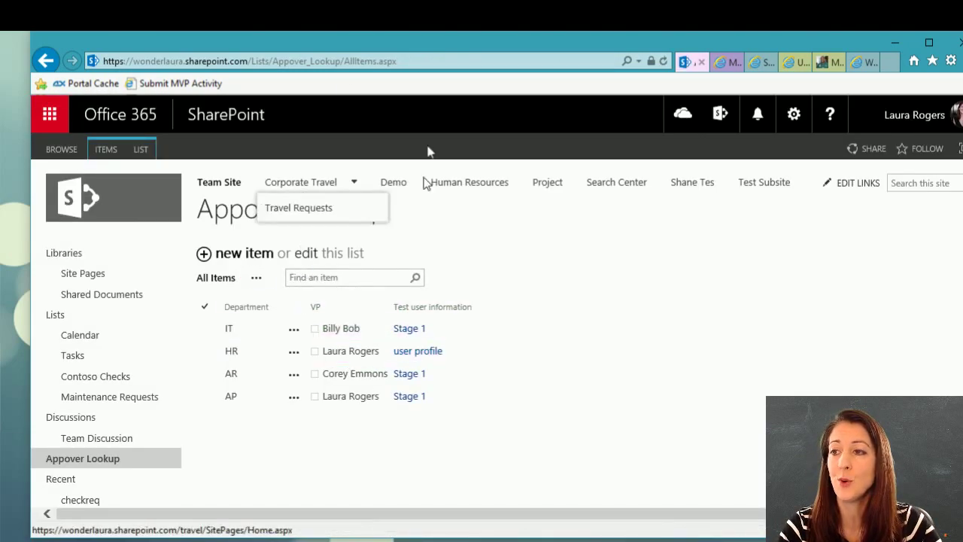
Start the Test user information workflow manually on the IT item of the Appover Lookup list.
click(426, 62)
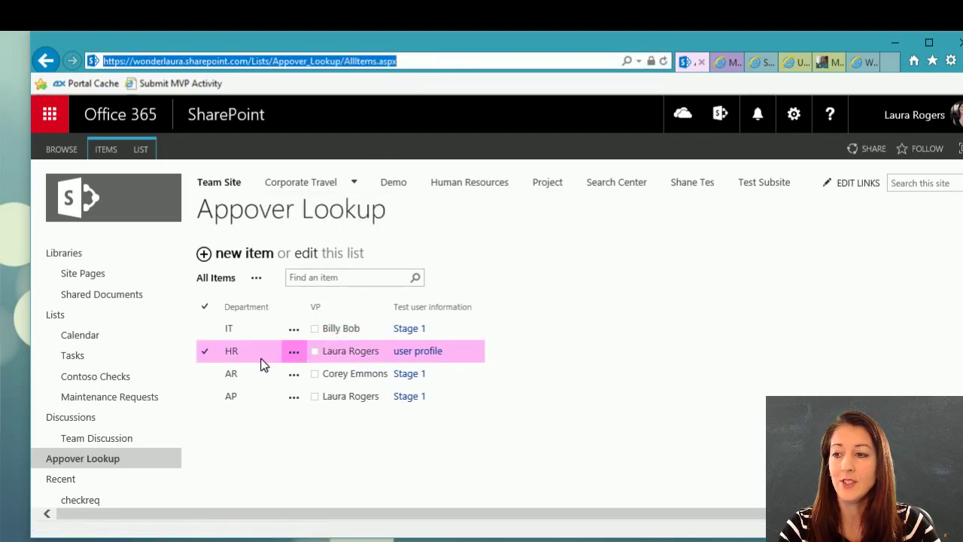
click(261, 329)
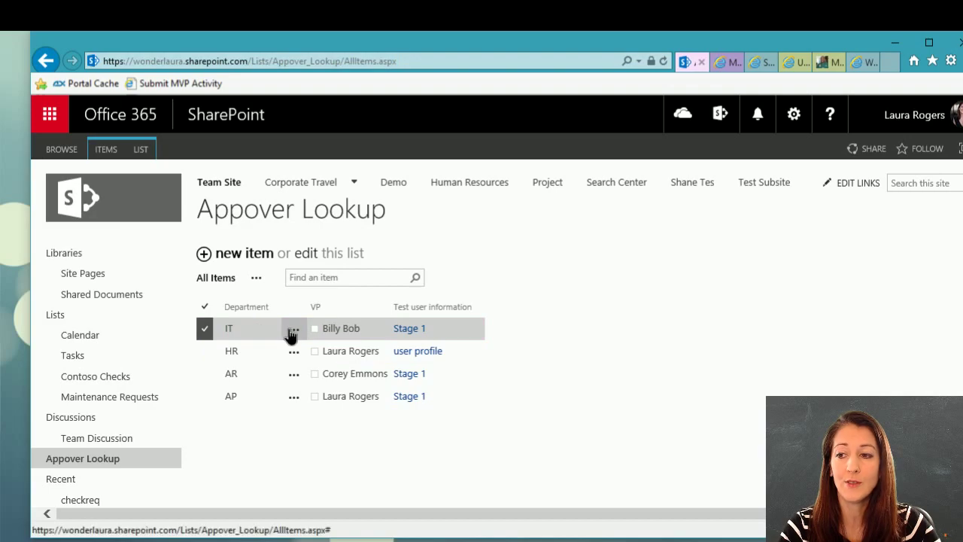
click(293, 331)
mouse_move(340, 445)
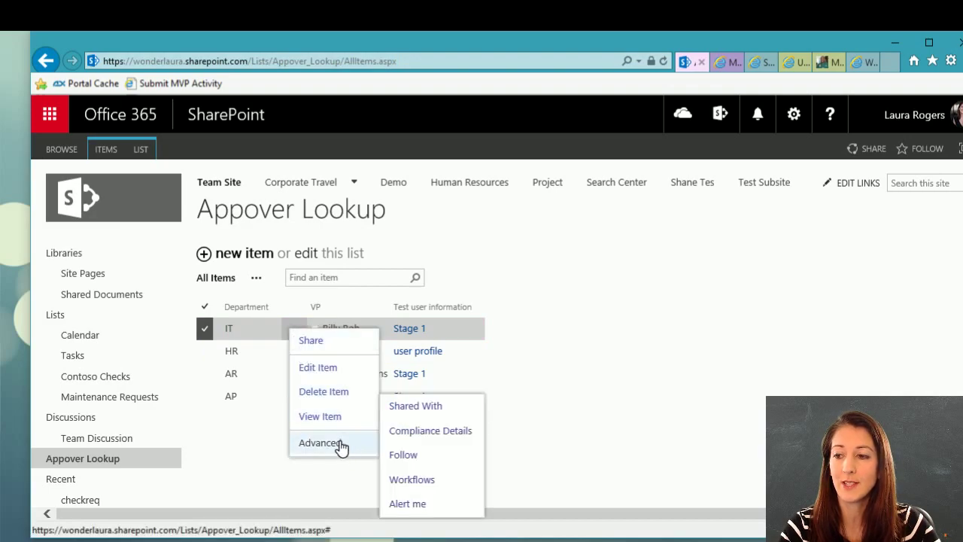
click(411, 482)
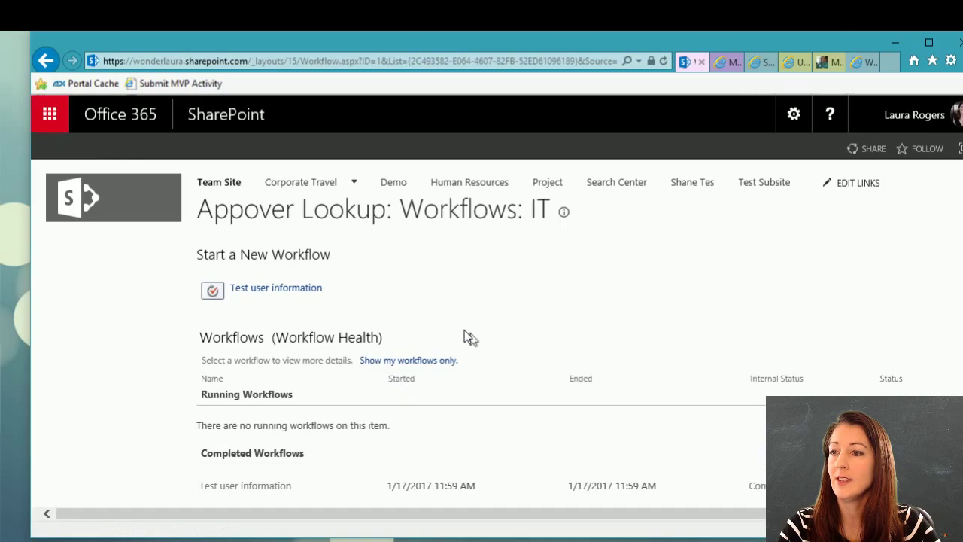
click(276, 291)
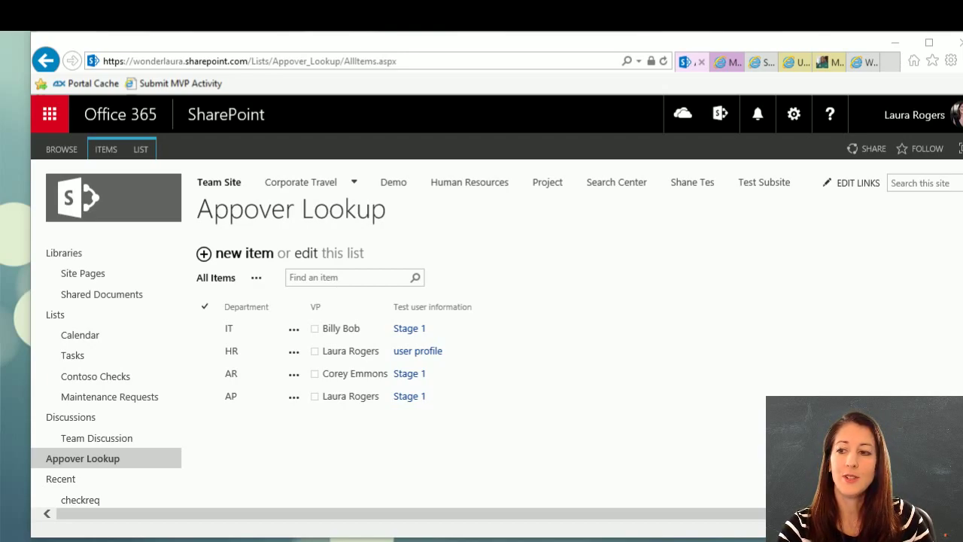
Reload the Appover Lookup list, open the IT item's workflow status, and examine the comments logged in the Workflow History.
click(426, 60)
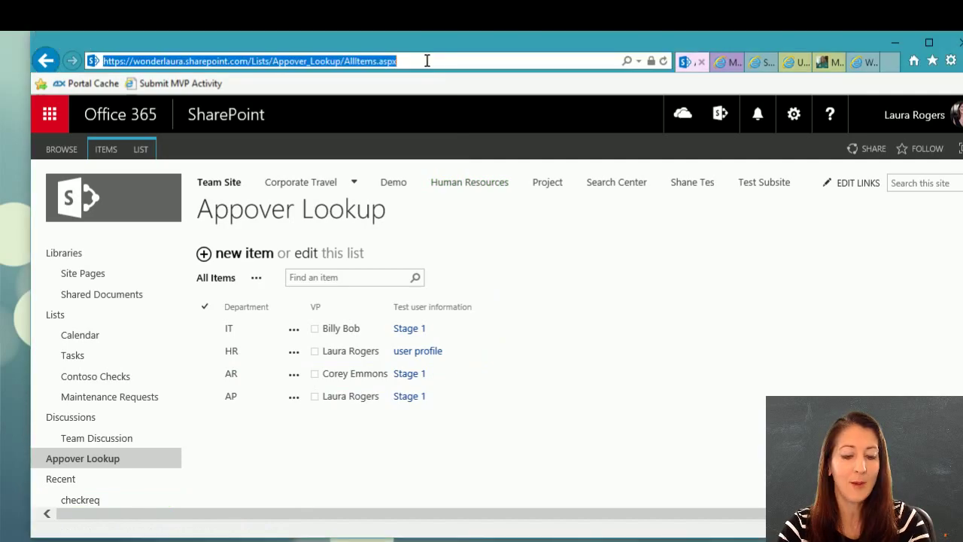
key(Return)
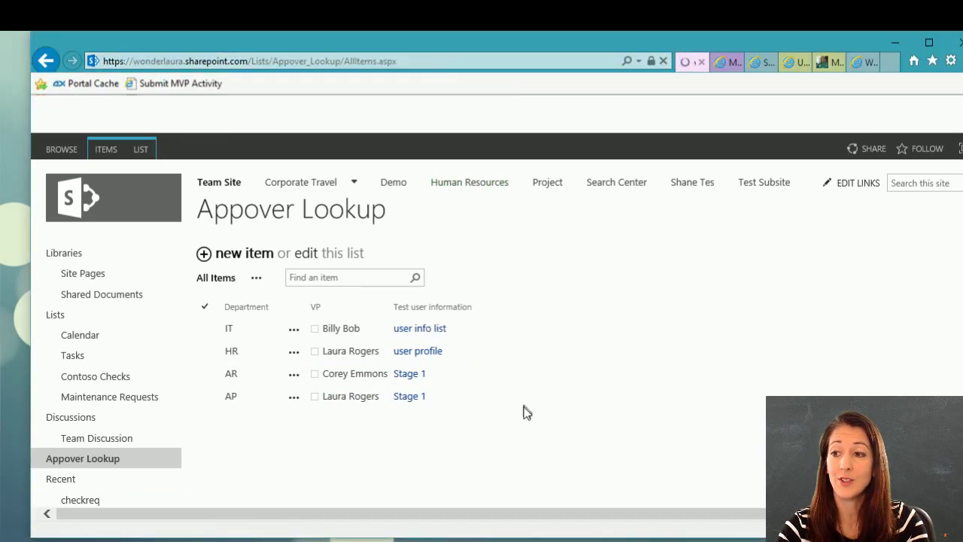
click(420, 329)
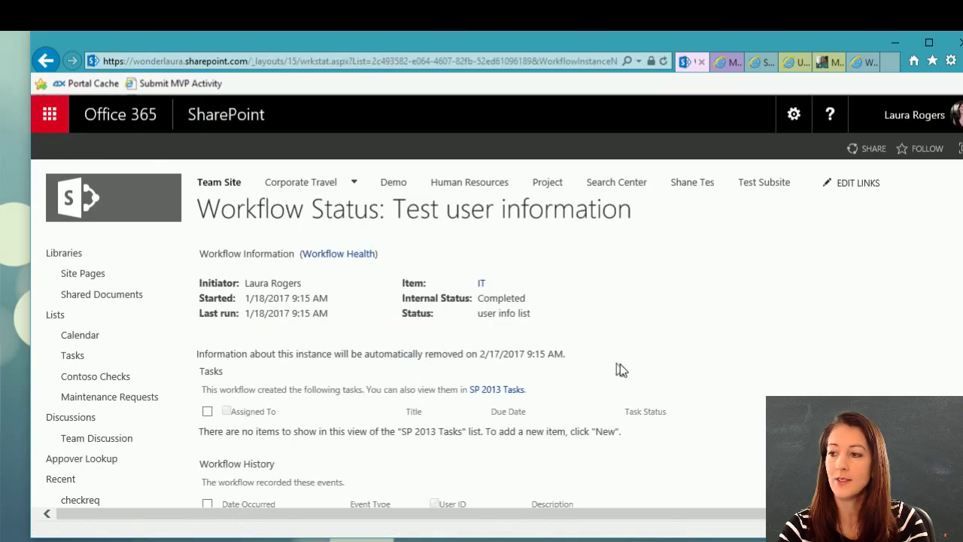
scroll(636, 369, down, 3)
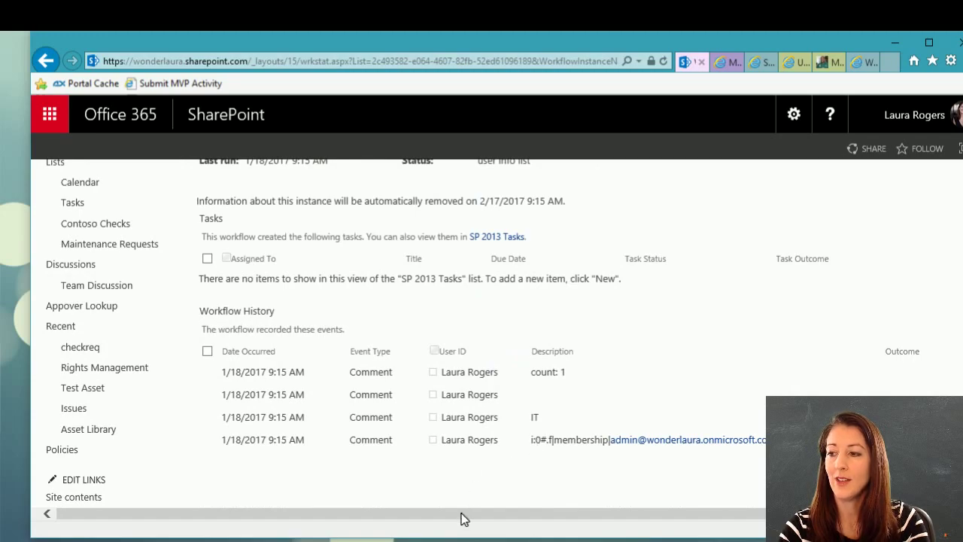
drag(462, 519, 542, 519)
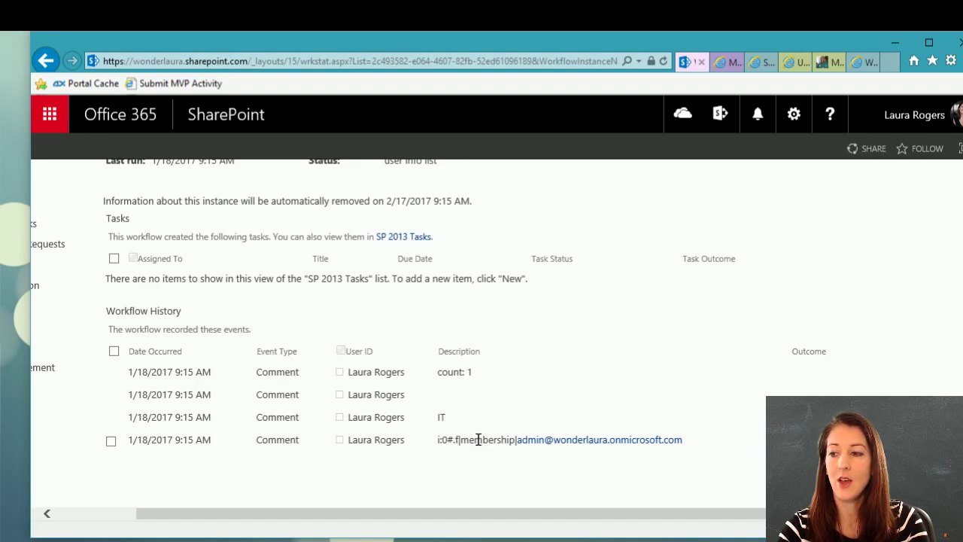
scroll(497, 237, up, 2)
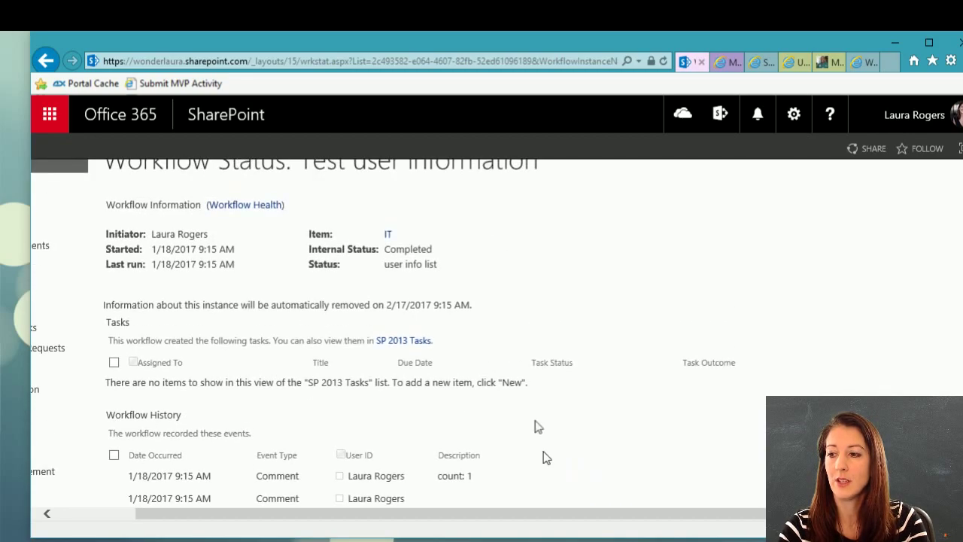
scroll(531, 406, down, 2)
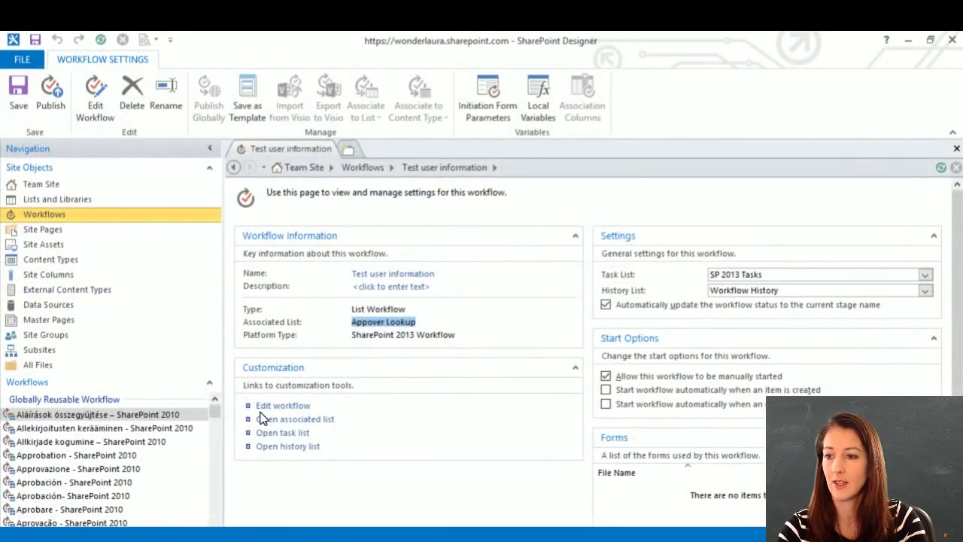
Switch to SharePoint Designer, open the workflow for editing, and review the VP pic, VP Dept and VP Manager log actions without changing them.
click(275, 406)
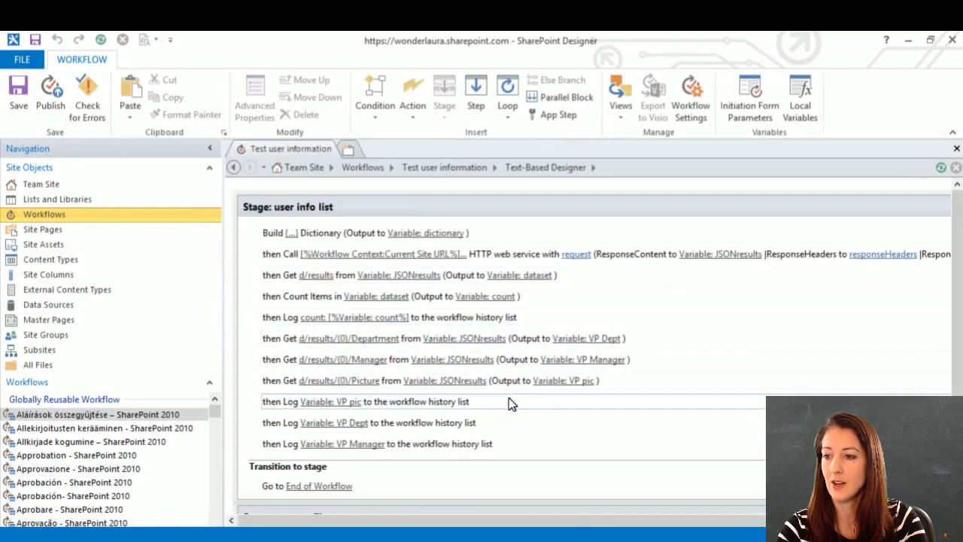
click(407, 403)
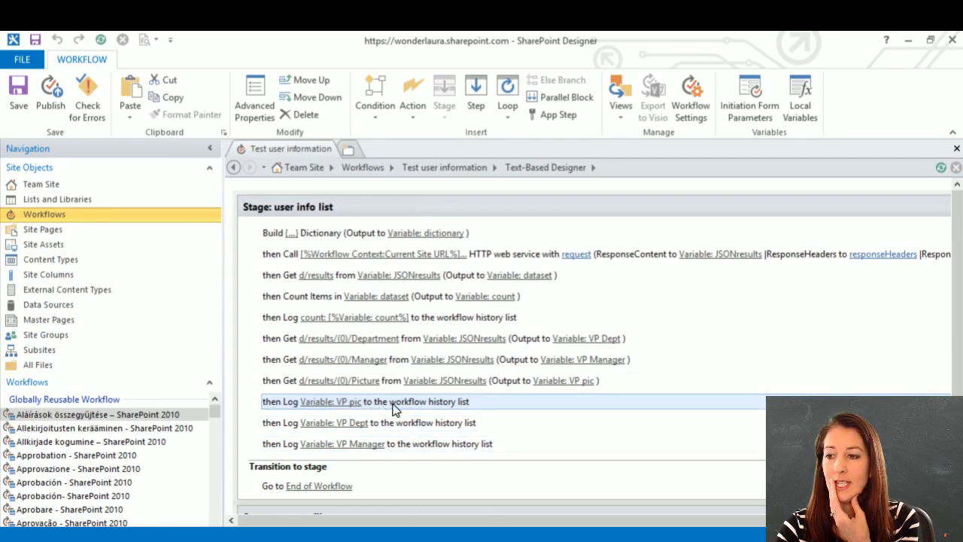
click(400, 445)
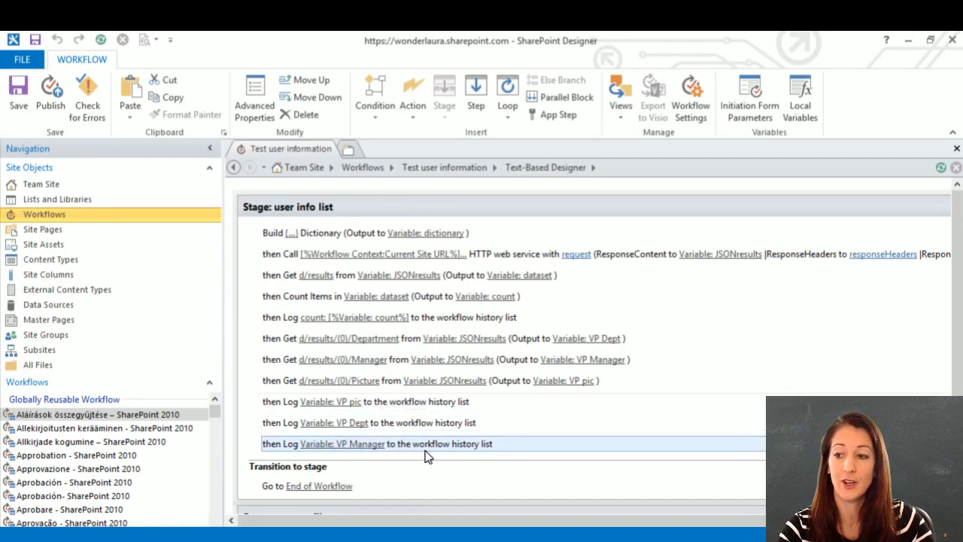
click(418, 403)
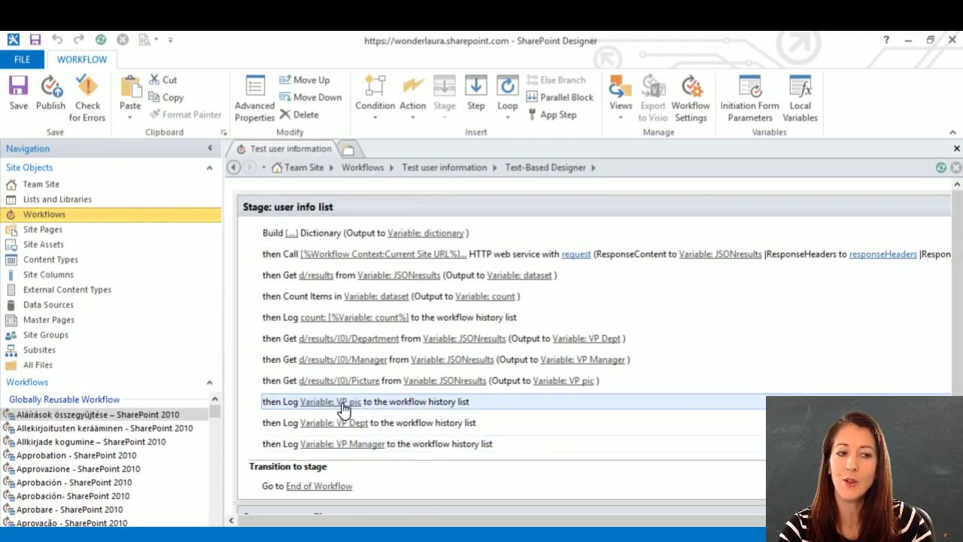
click(368, 446)
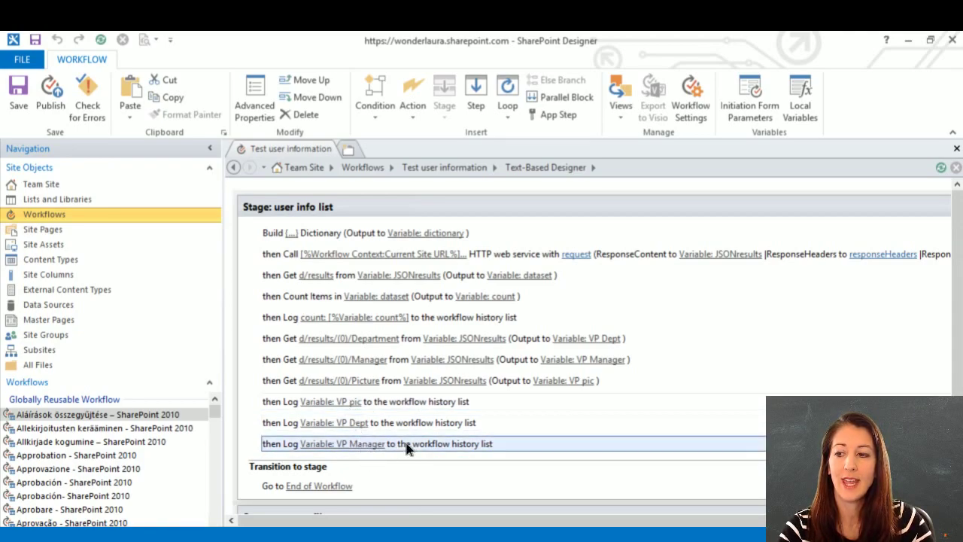
click(345, 401)
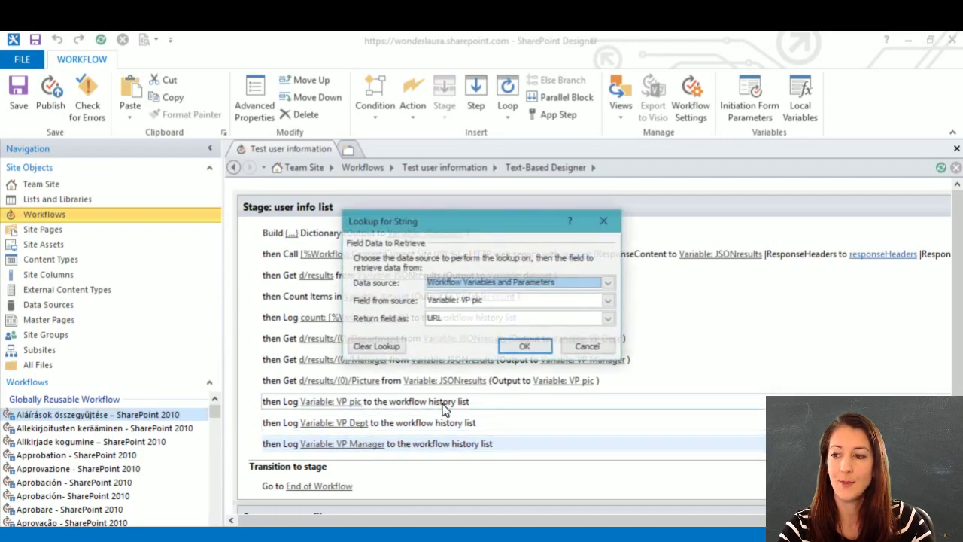
click(589, 348)
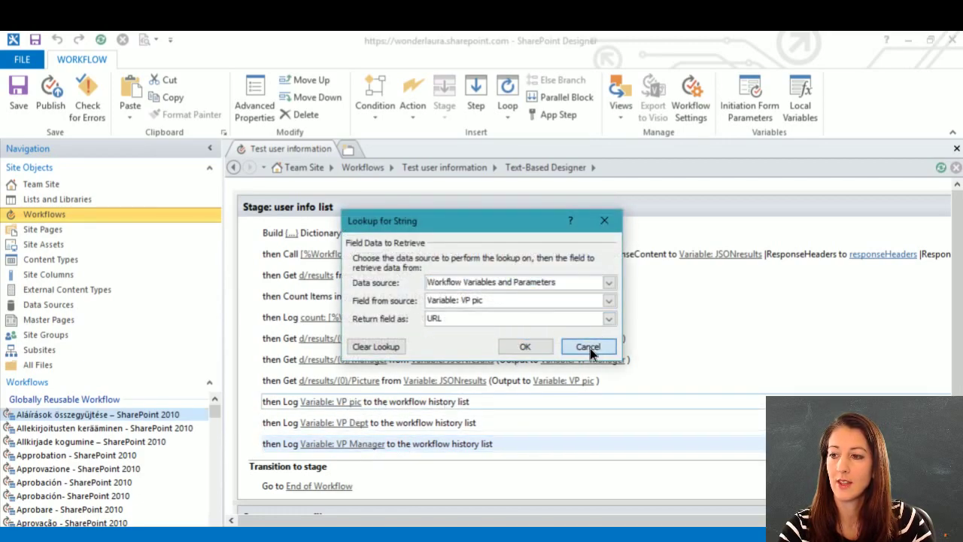
click(425, 445)
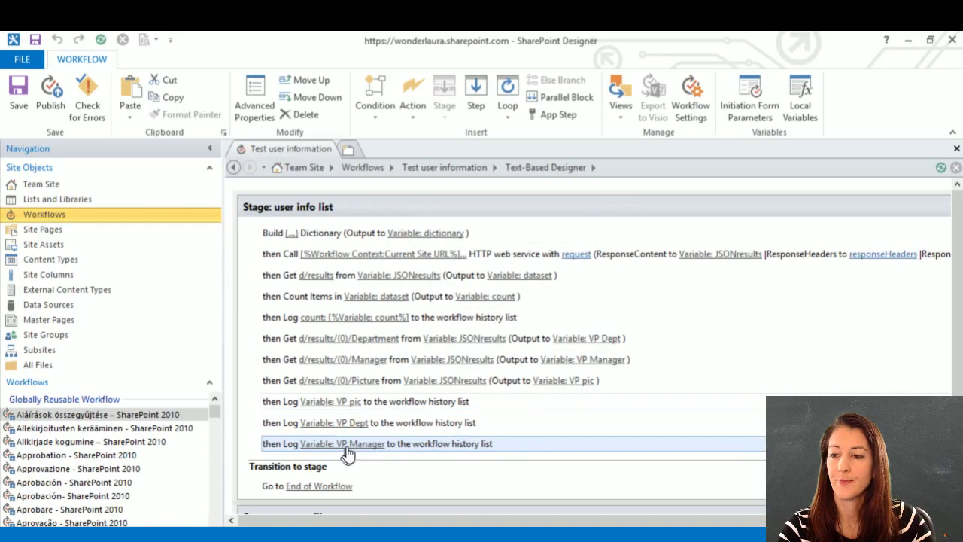
Switch back to the browser and examine the manager's account value in the last Workflow History entry.
key(alt+Tab)
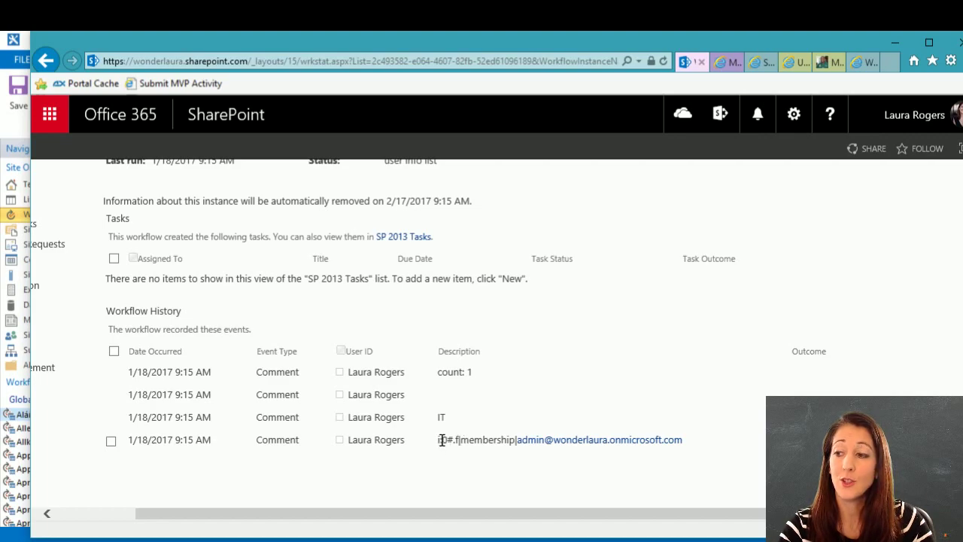
drag(438, 439, 694, 447)
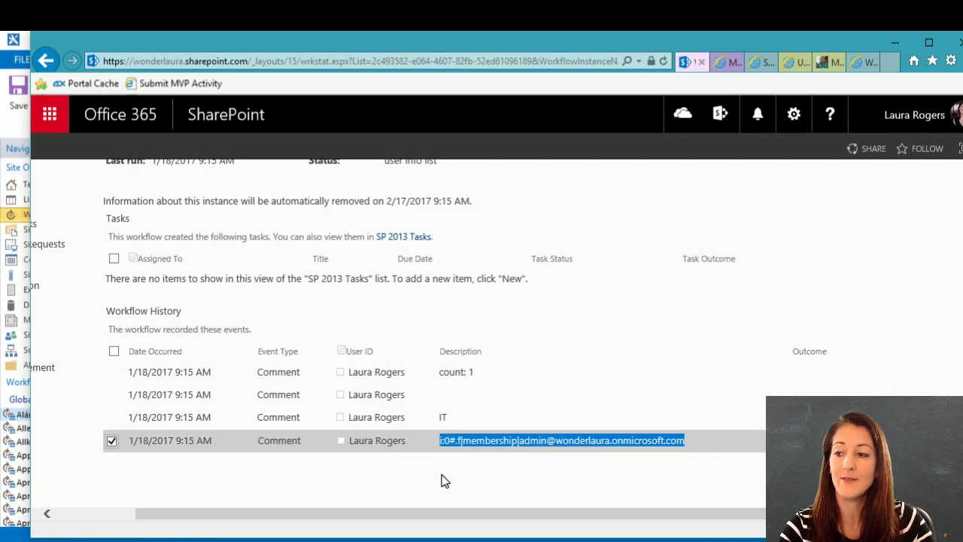
click(445, 436)
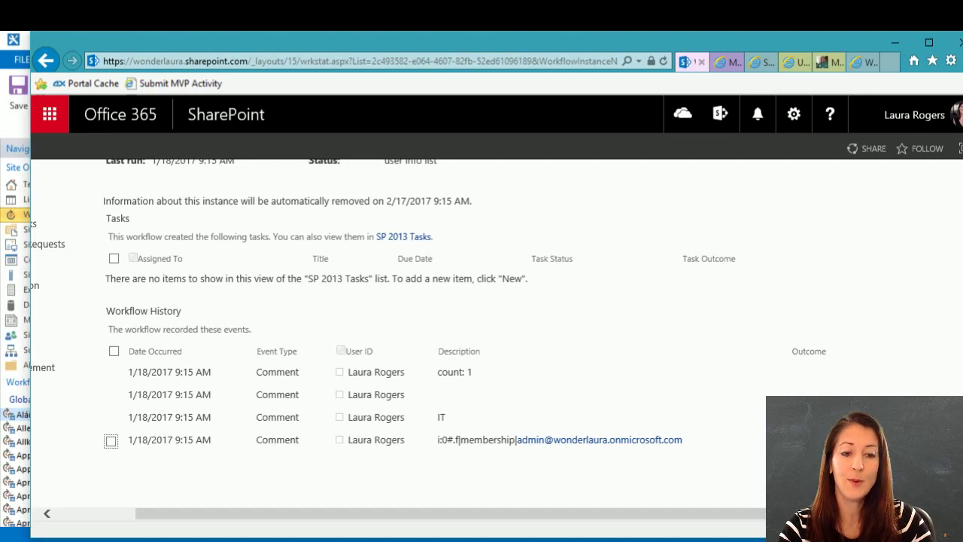
Switch to Notepad++ and inspect the Account field in the UserInformationList JSON response.
key(alt+Tab)
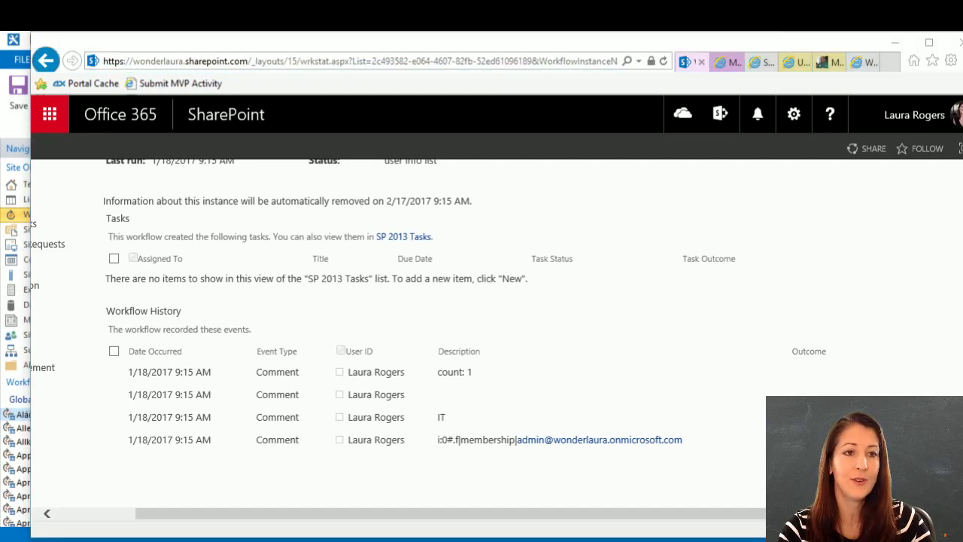
drag(0, 143, 555, 77)
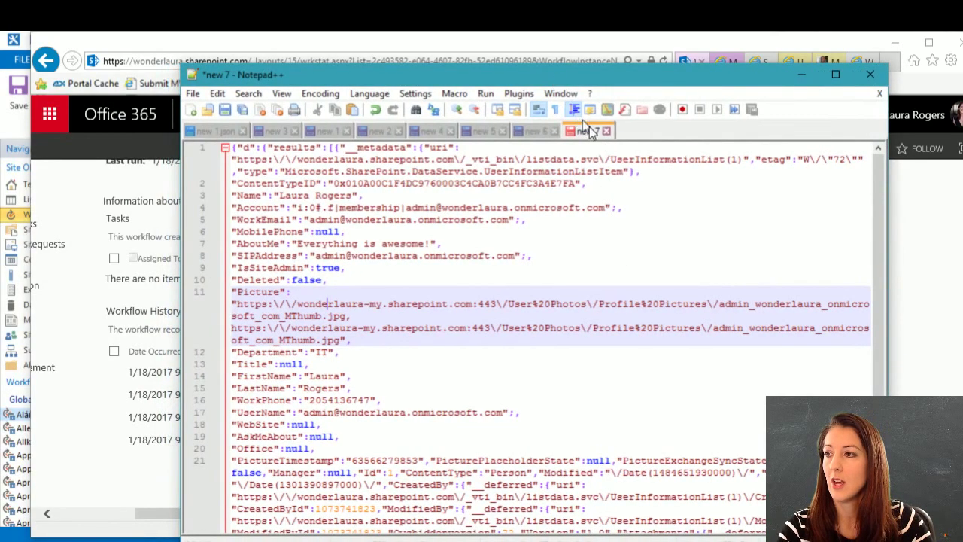
click(238, 207)
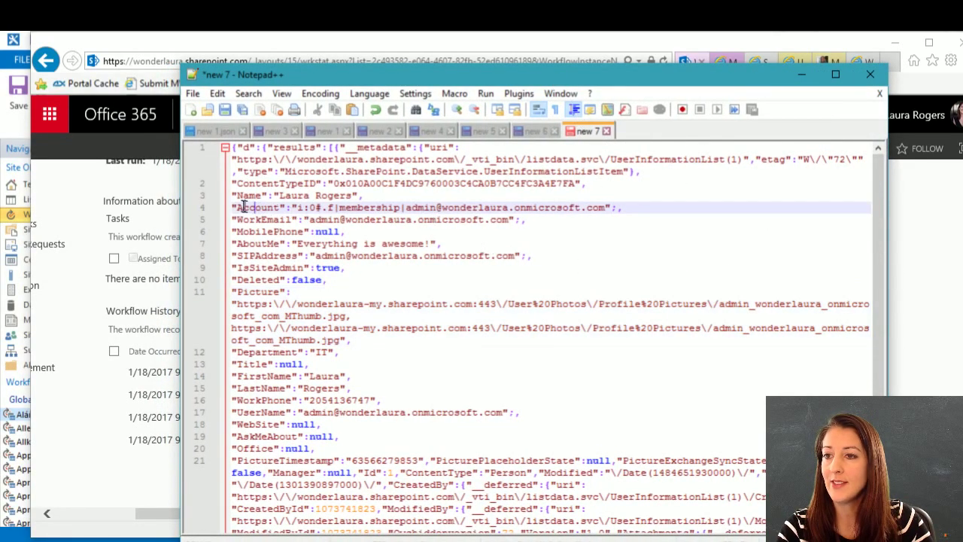
Examine the Account field's name and its full membership claim value in the JSON, and minimize Notepad++.
drag(237, 207, 279, 207)
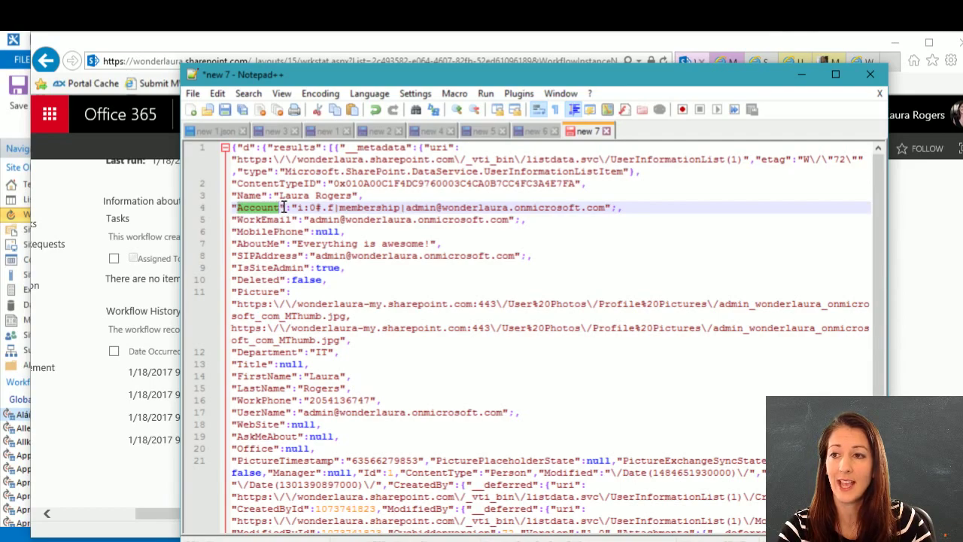
click(293, 207)
drag(297, 208, 608, 208)
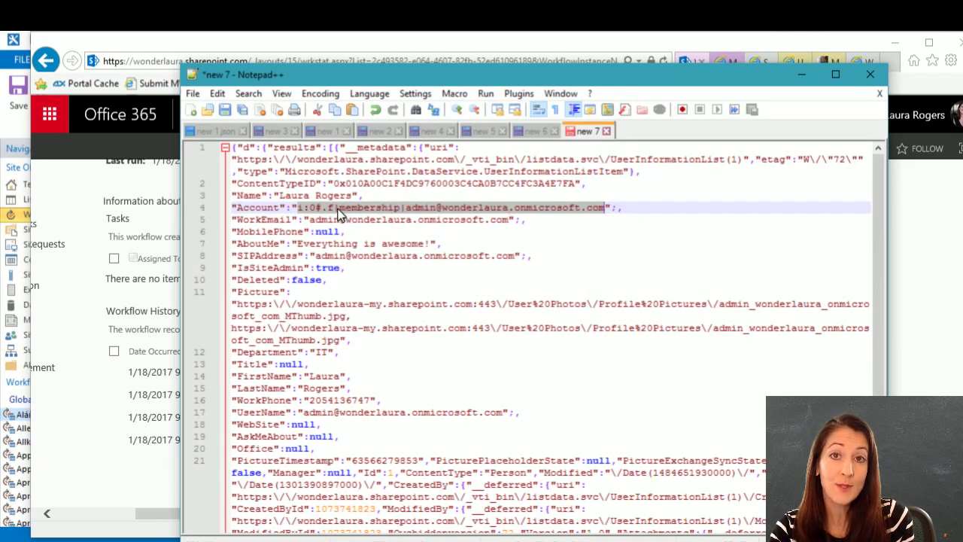
click(303, 208)
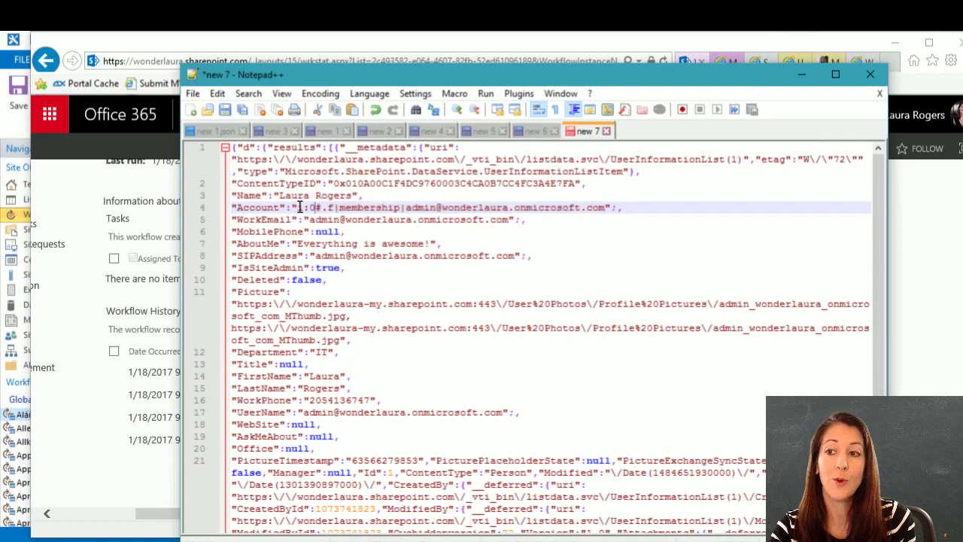
drag(300, 208, 609, 208)
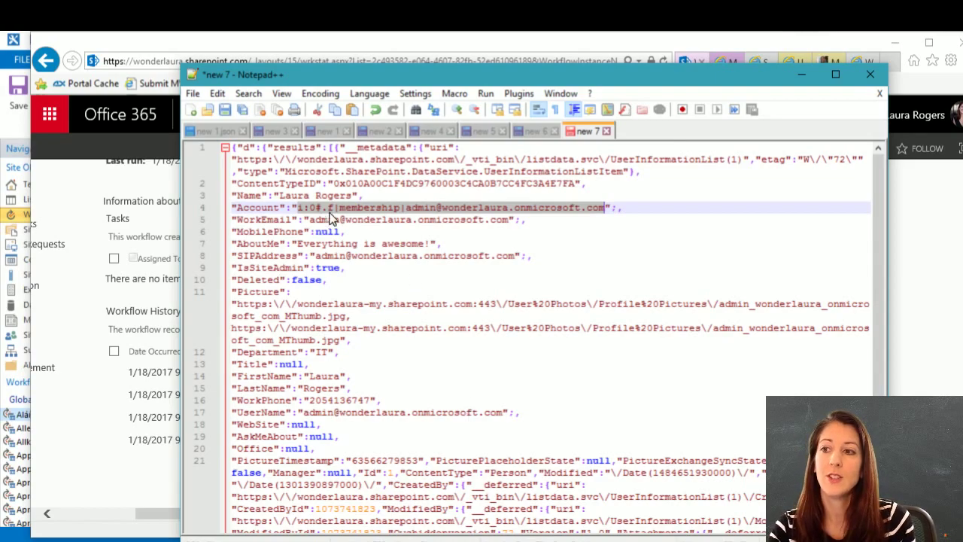
click(433, 215)
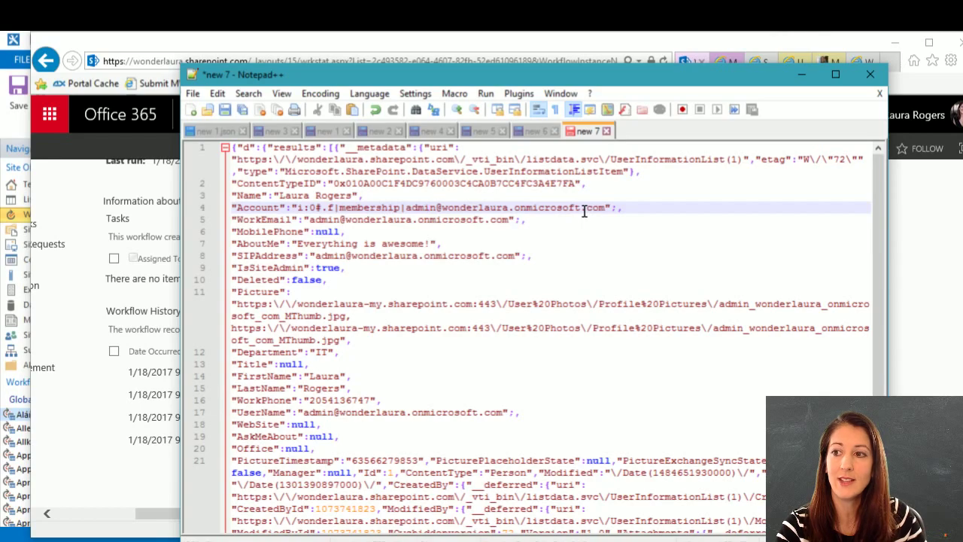
click(800, 76)
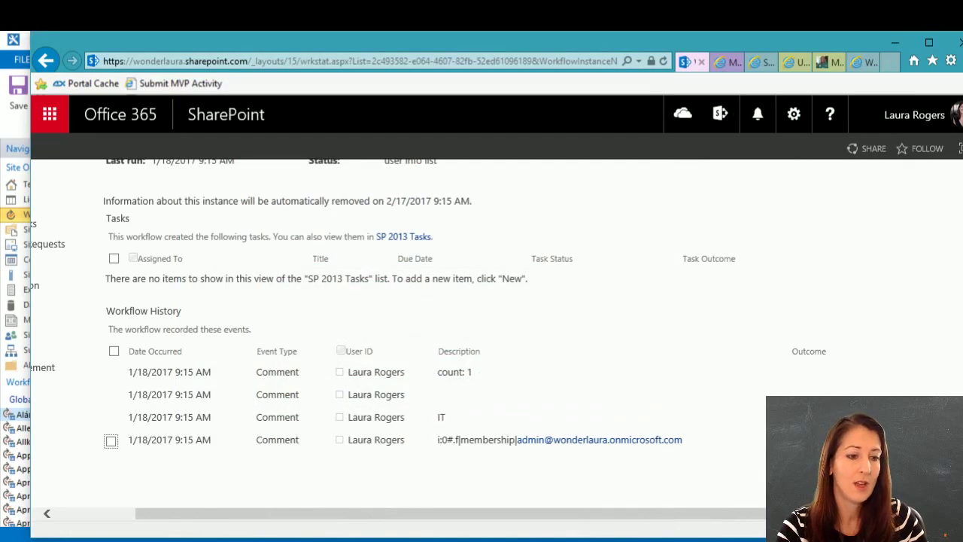
Read the infopulse article on the SharePoint Foundation REST interface, examining the UserInformationList URLs with $filter, $orderby and $select.
key(alt+Tab)
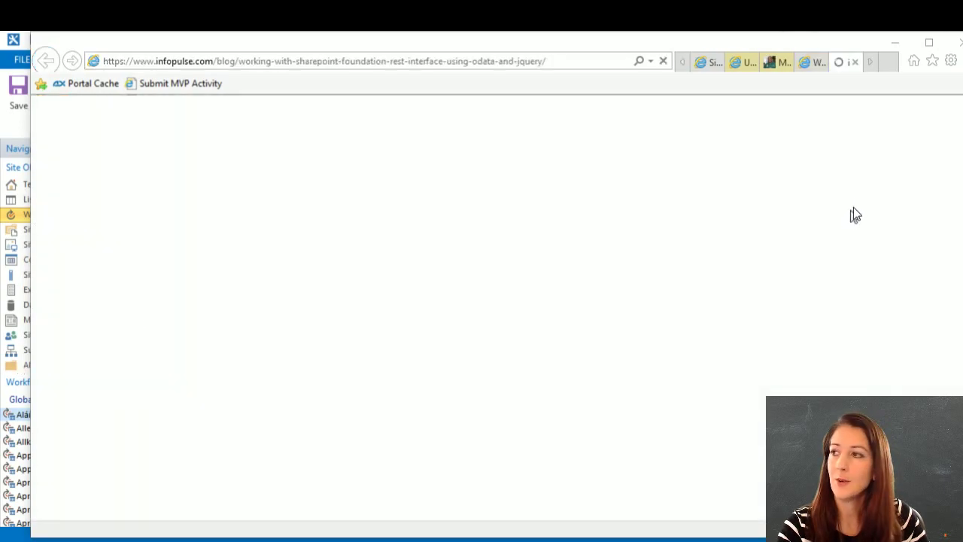
scroll(490, 358, down, 3)
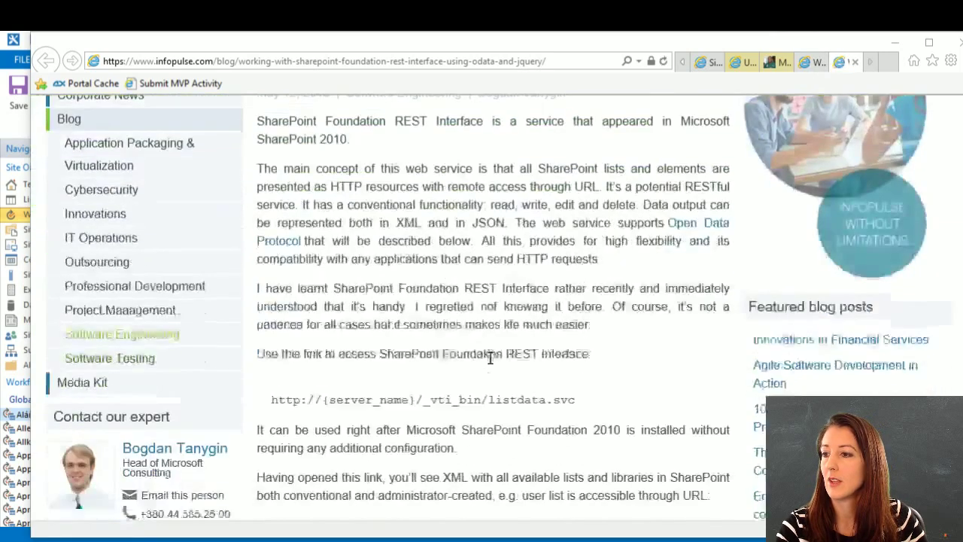
scroll(490, 358, up, 3)
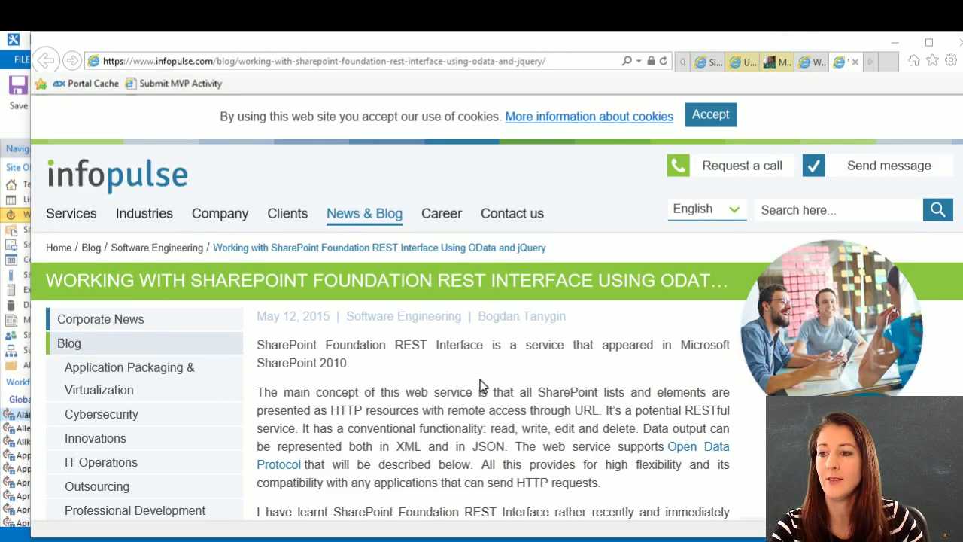
scroll(482, 383, down, 4)
scroll(475, 299, down, 2)
scroll(476, 299, down, 1)
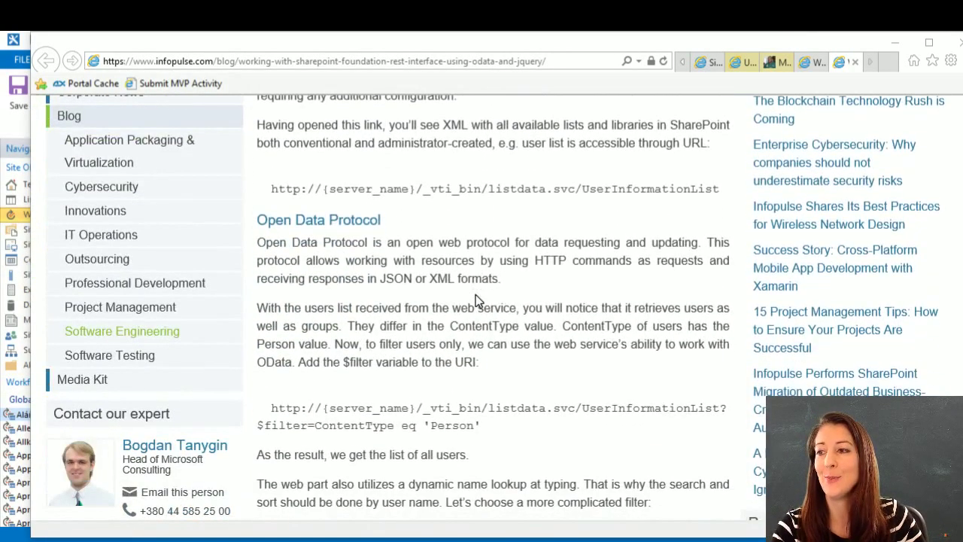
scroll(475, 299, up, 1)
scroll(477, 298, down, 2)
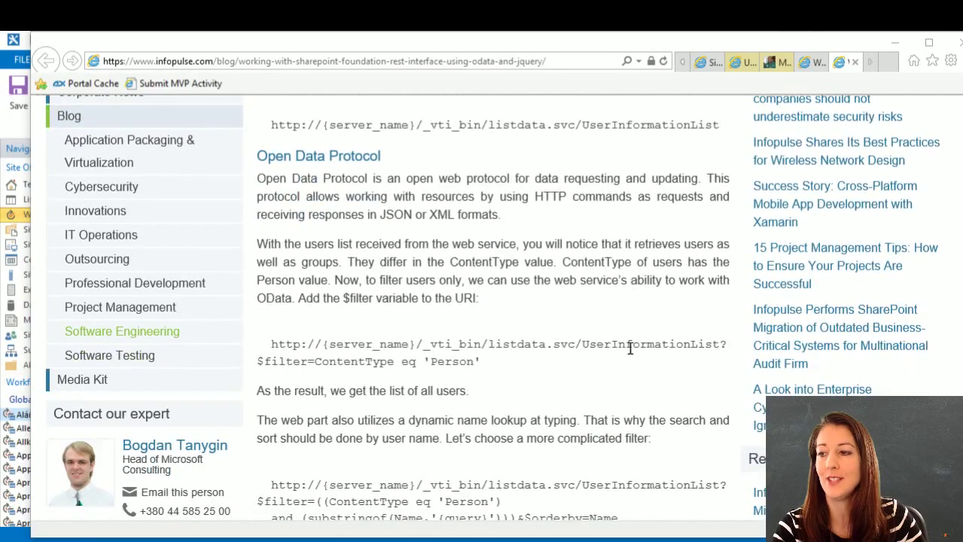
scroll(451, 354, down, 1)
scroll(440, 360, down, 2)
scroll(424, 369, down, 1)
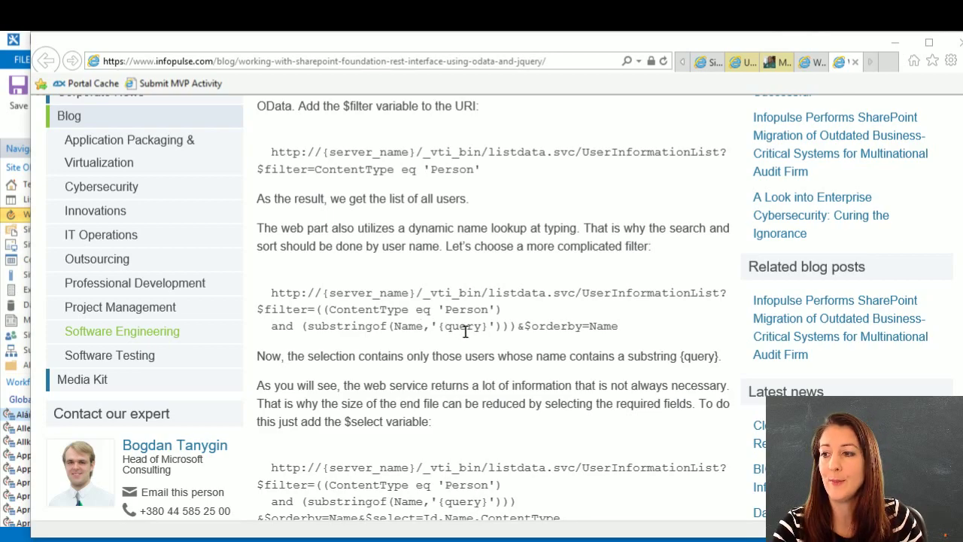
scroll(461, 331, down, 3)
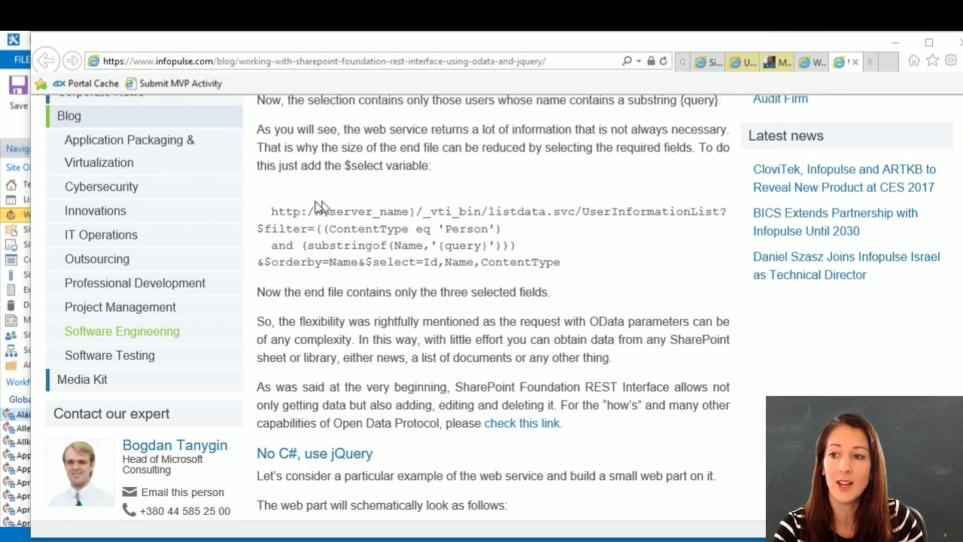
Close the infopulse article's open pages and return to the workflow in SharePoint Designer.
click(854, 62)
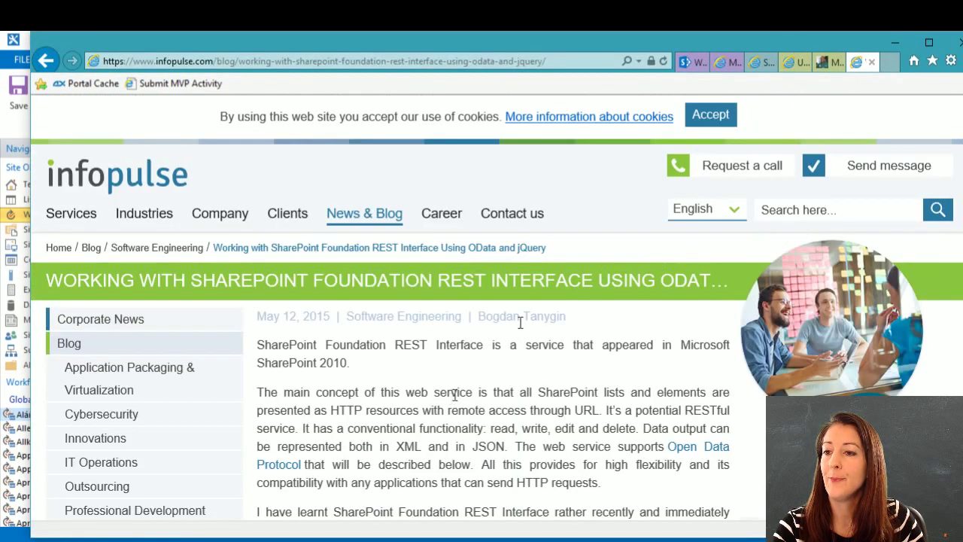
click(871, 62)
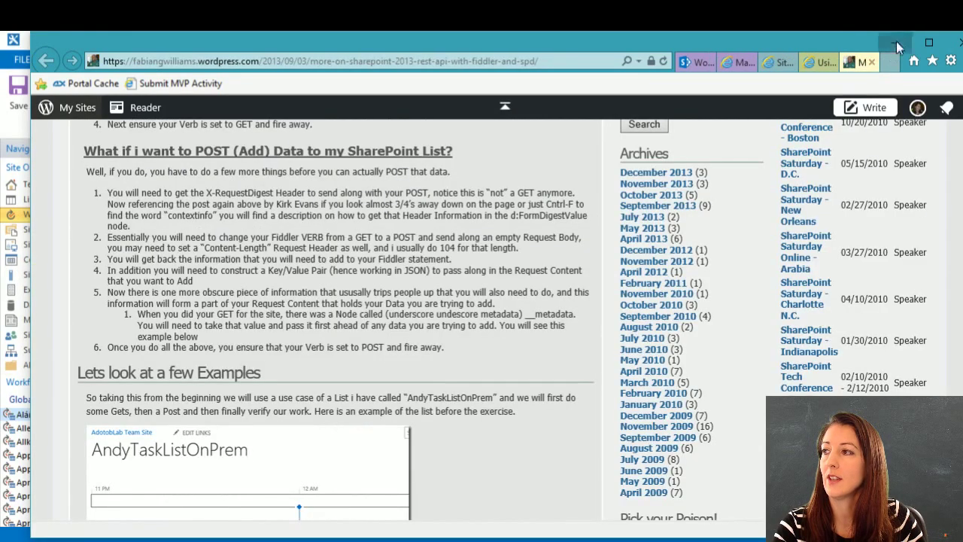
click(896, 43)
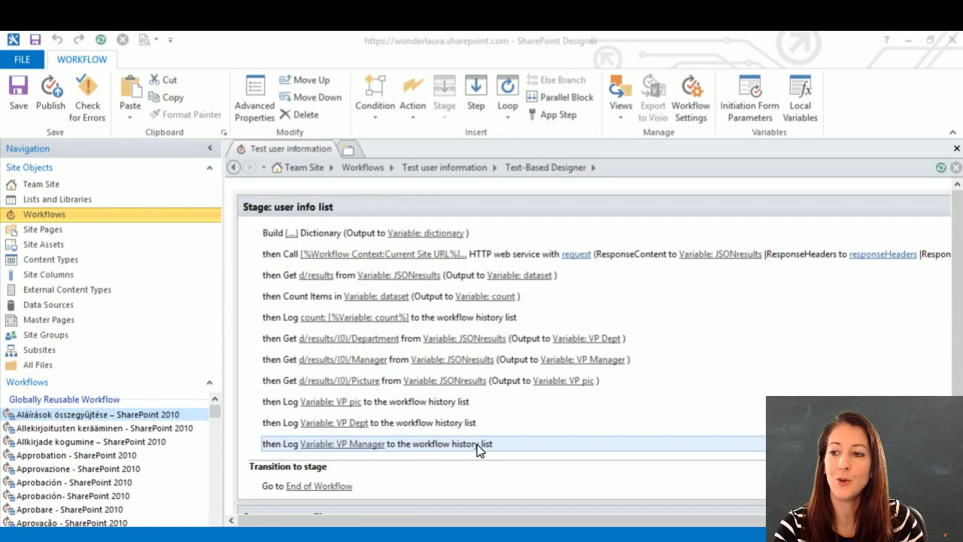
Add a Send an Email action after the VP Manager log action, addressed to the user who created the current item.
click(298, 458)
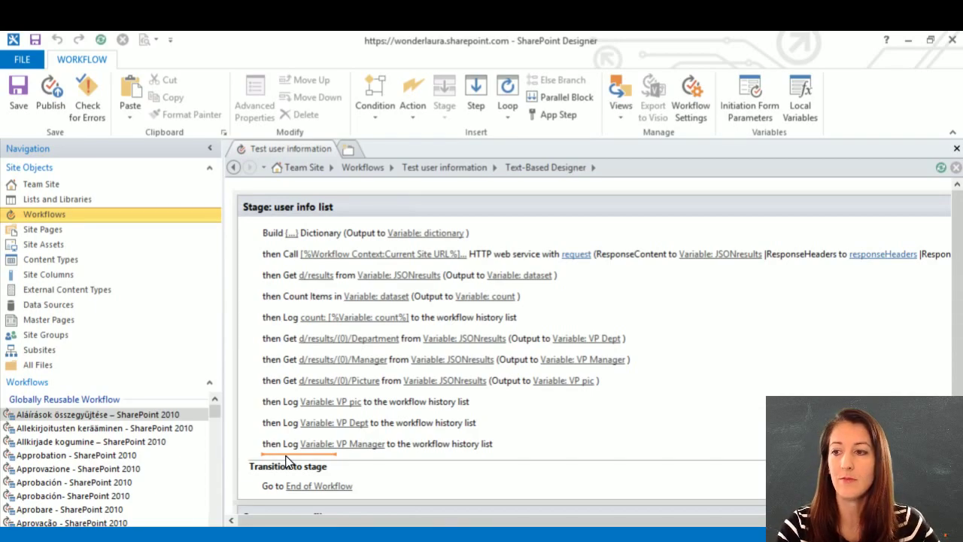
text(email)
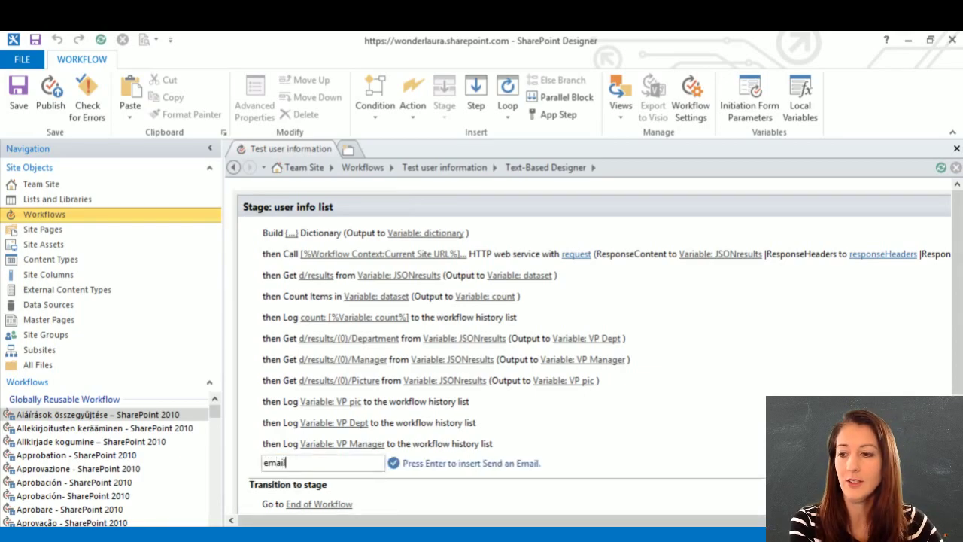
key(Return)
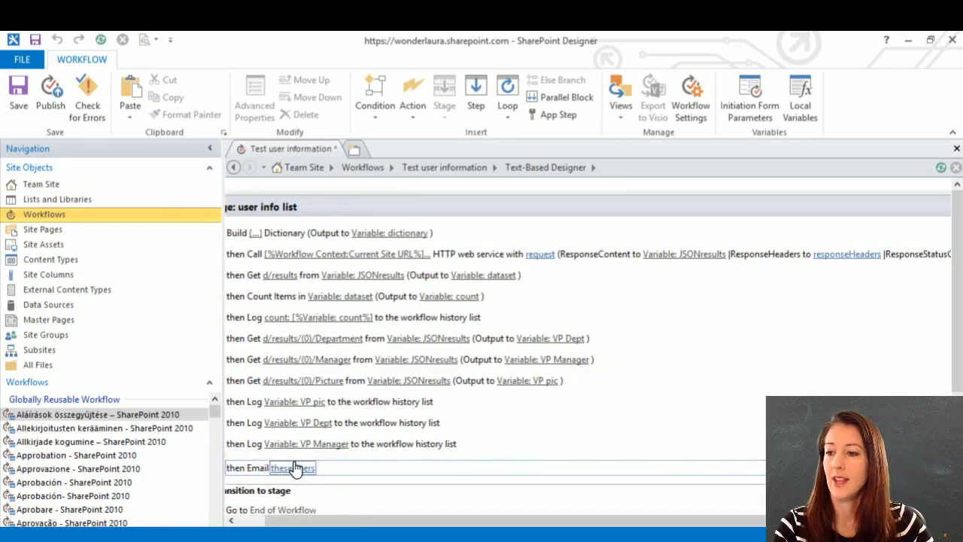
click(299, 470)
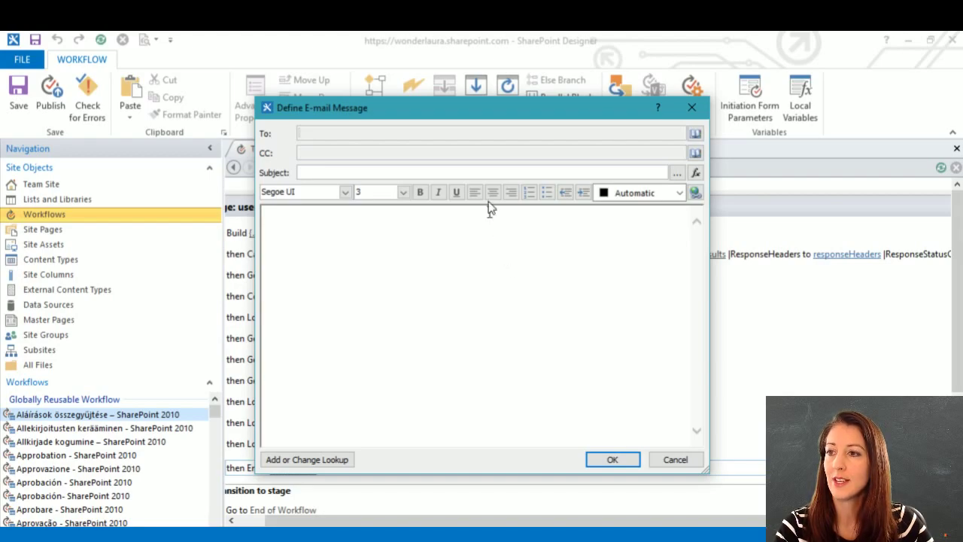
click(696, 132)
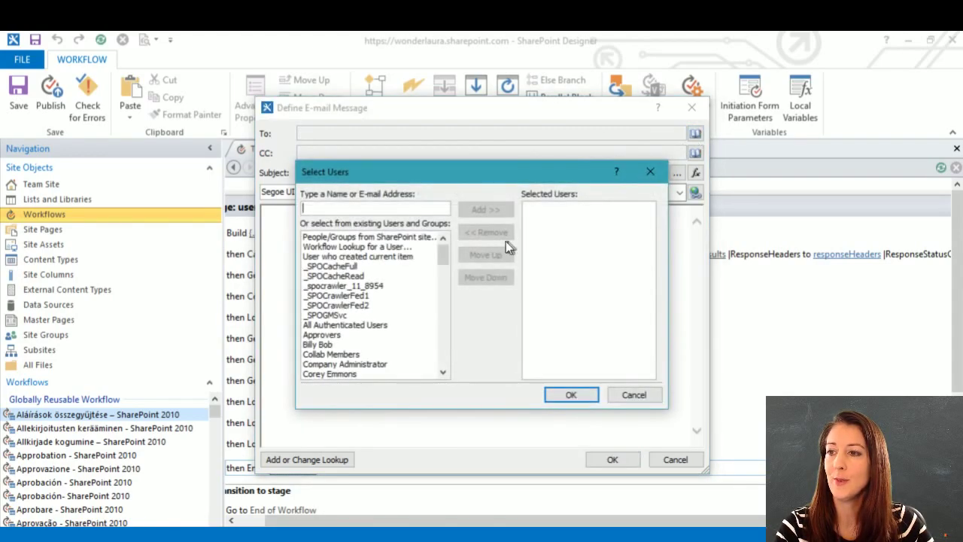
double_click(368, 257)
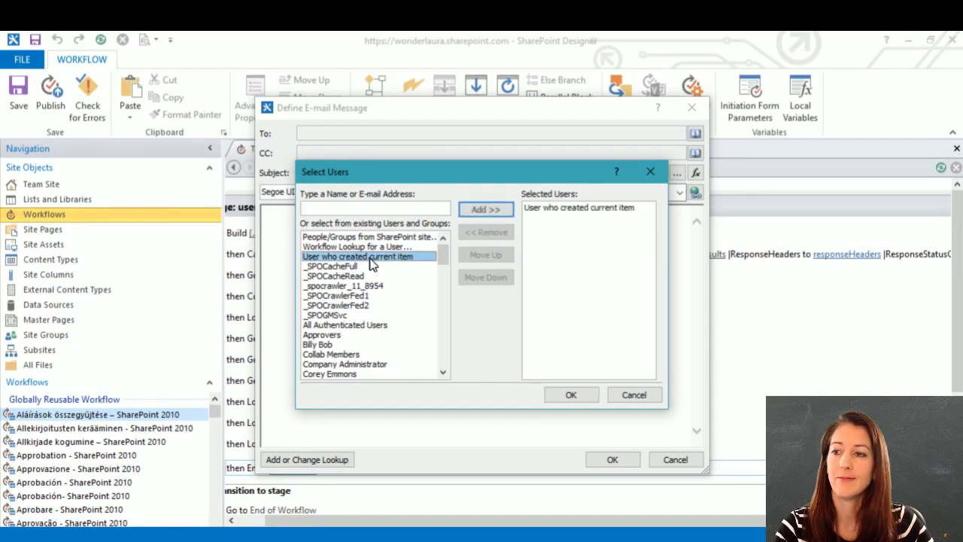
click(591, 399)
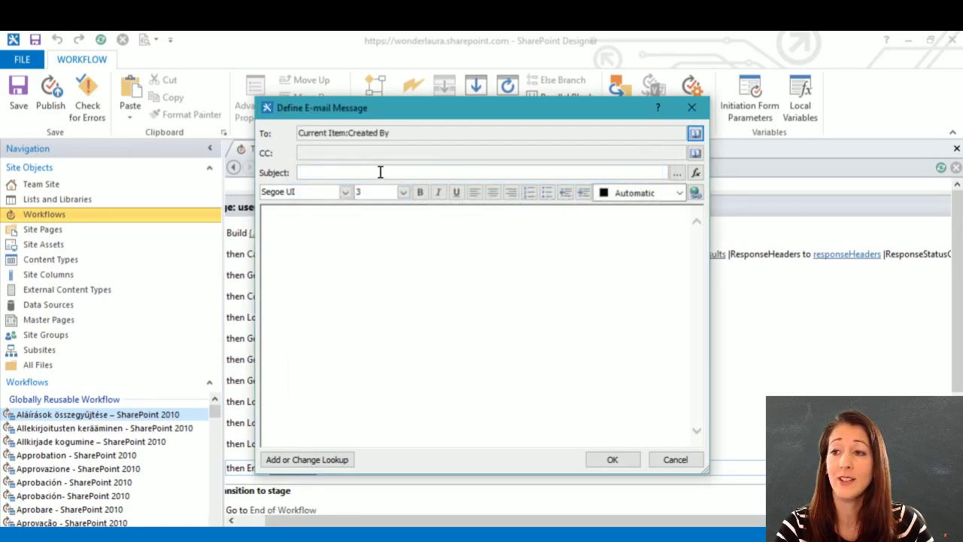
Build the email subject as "VP info: " followed by a lookup to the current item's VP field.
click(631, 172)
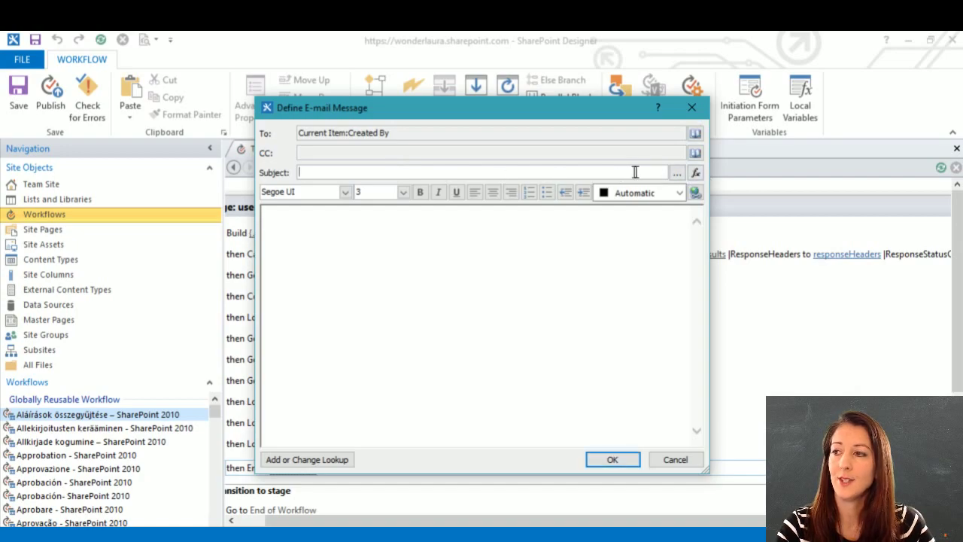
click(676, 174)
text(VP info:)
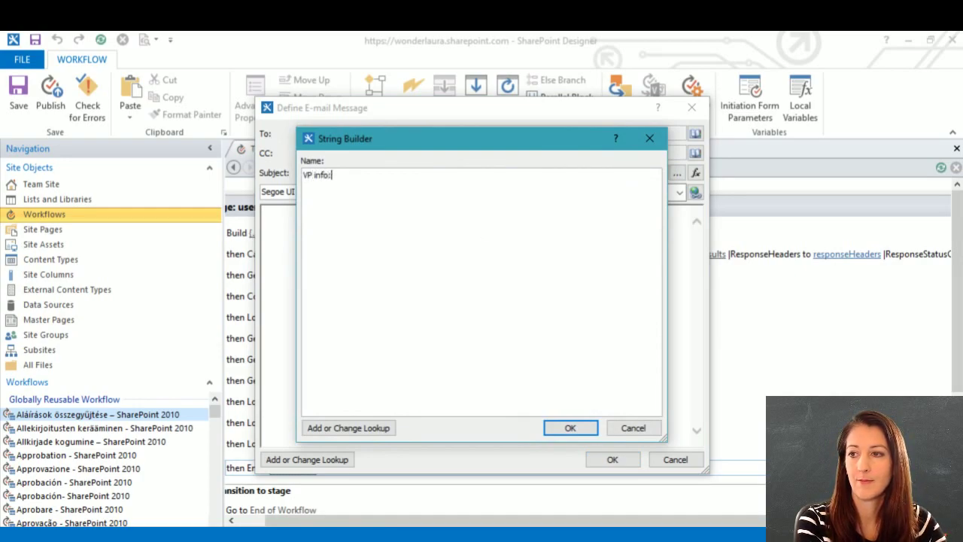
click(361, 434)
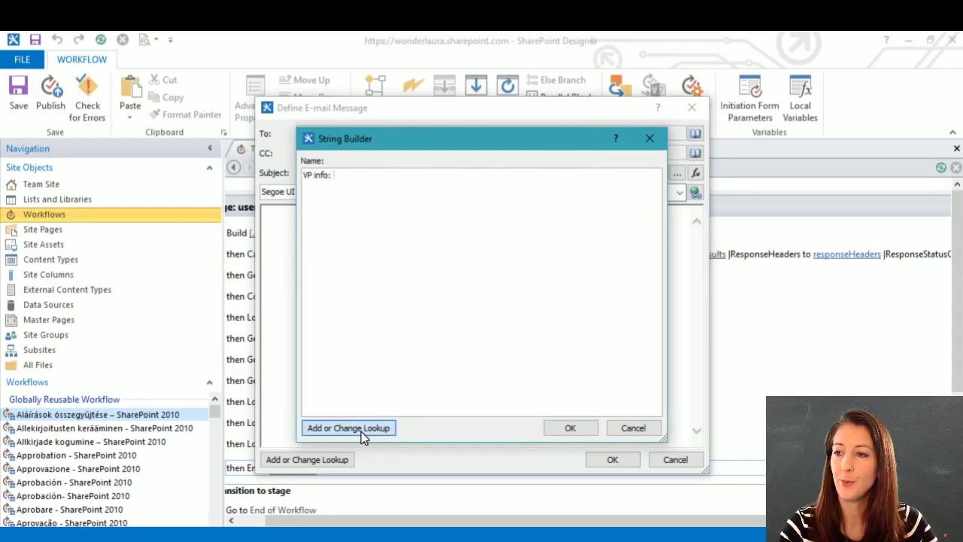
click(498, 297)
key(v)
click(472, 301)
click(462, 364)
click(475, 319)
click(474, 332)
click(527, 346)
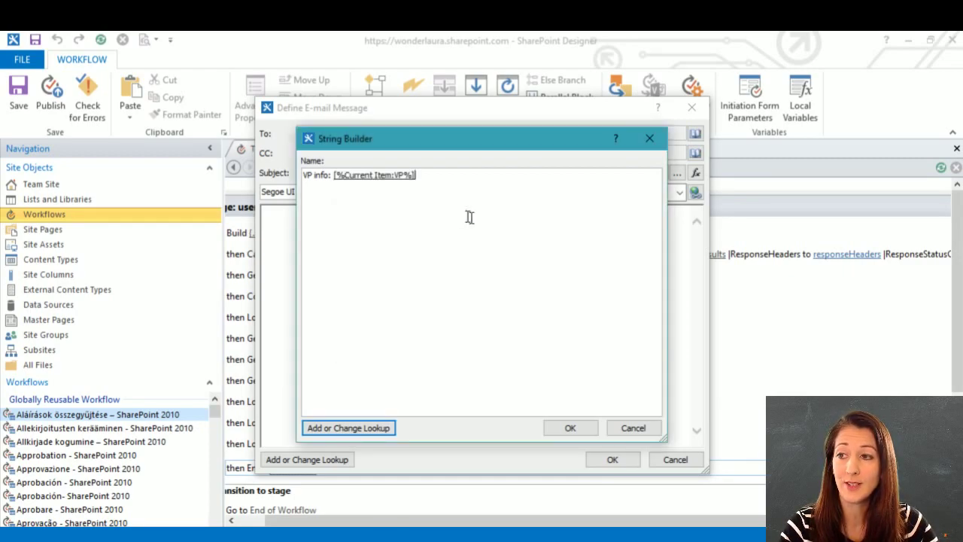
click(568, 427)
Start the email body with "Department: " followed by a lookup to the workflow variable VP Dept.
click(408, 224)
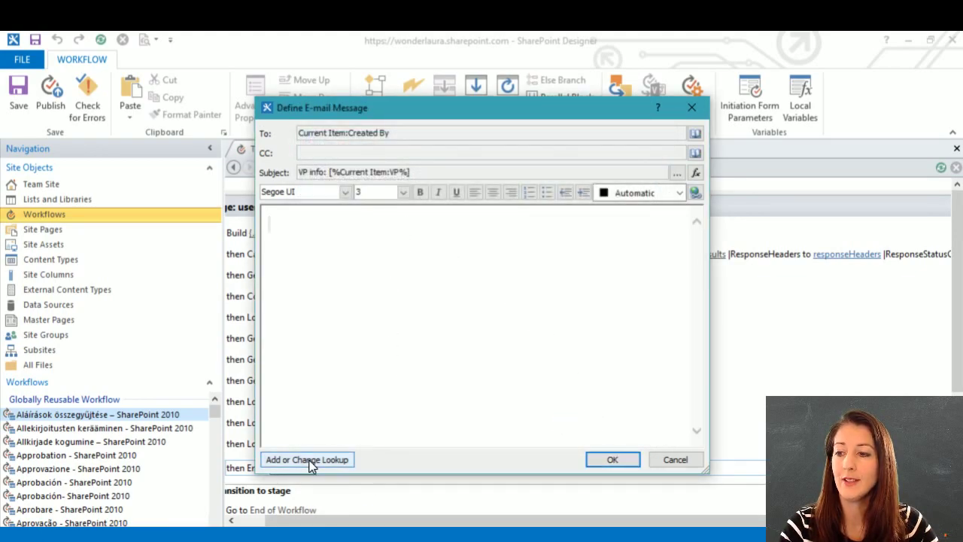
text(Department:)
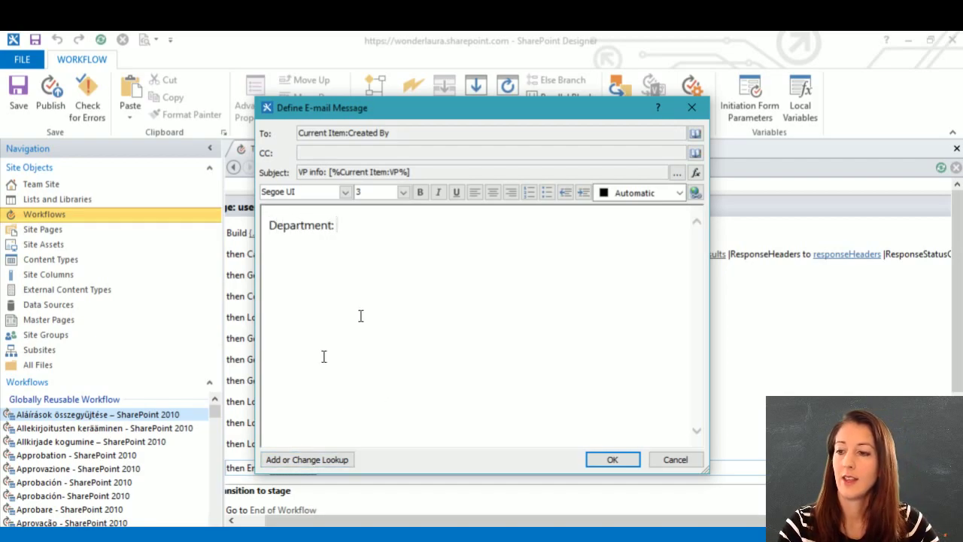
click(306, 459)
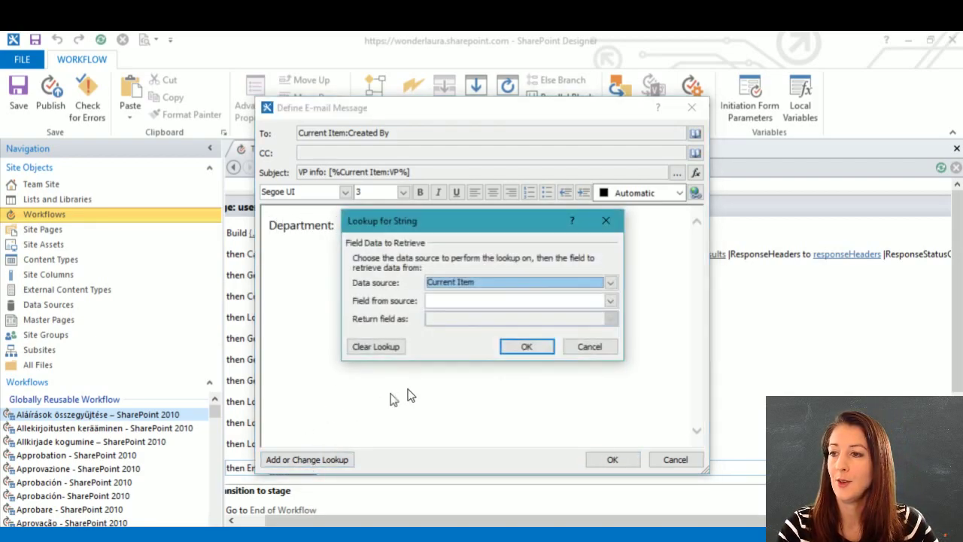
click(508, 284)
click(504, 304)
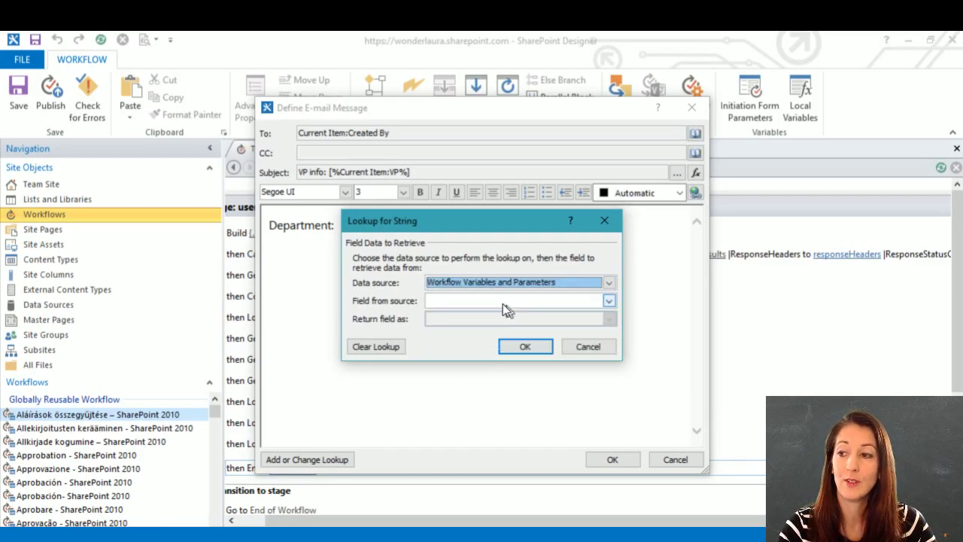
click(505, 302)
drag(613, 328, 614, 359)
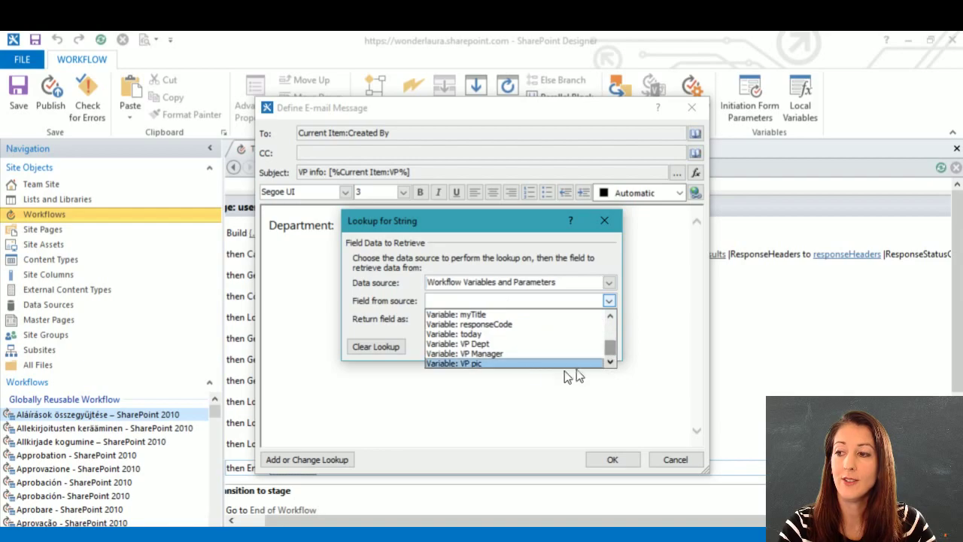
click(489, 343)
click(525, 347)
Add a "Manager:" line to the email body with a lookup to the workflow variable VP Manager, returned as string, and save the message.
key(Return)
text(Manager:)
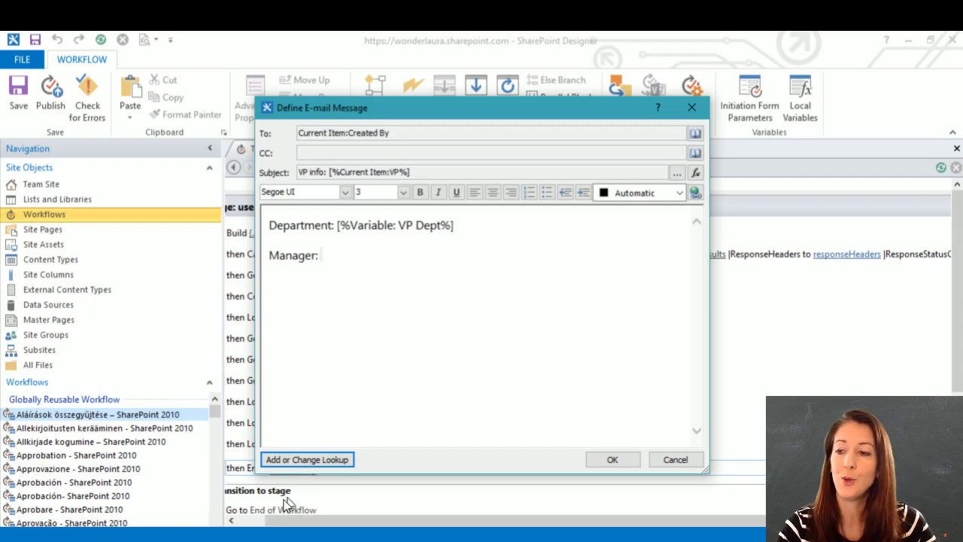
click(282, 459)
key(w)
click(475, 303)
scroll(604, 329, down, 3)
click(527, 354)
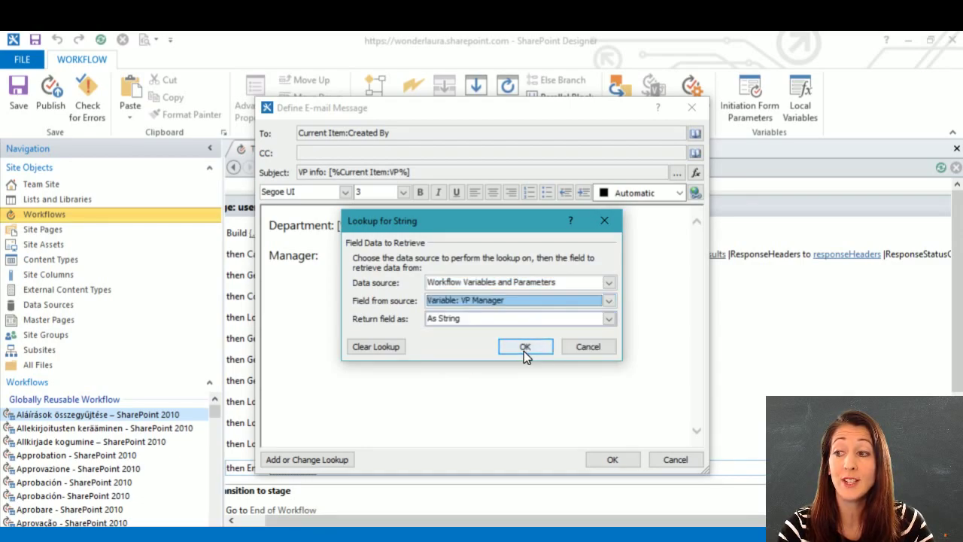
click(481, 324)
click(482, 326)
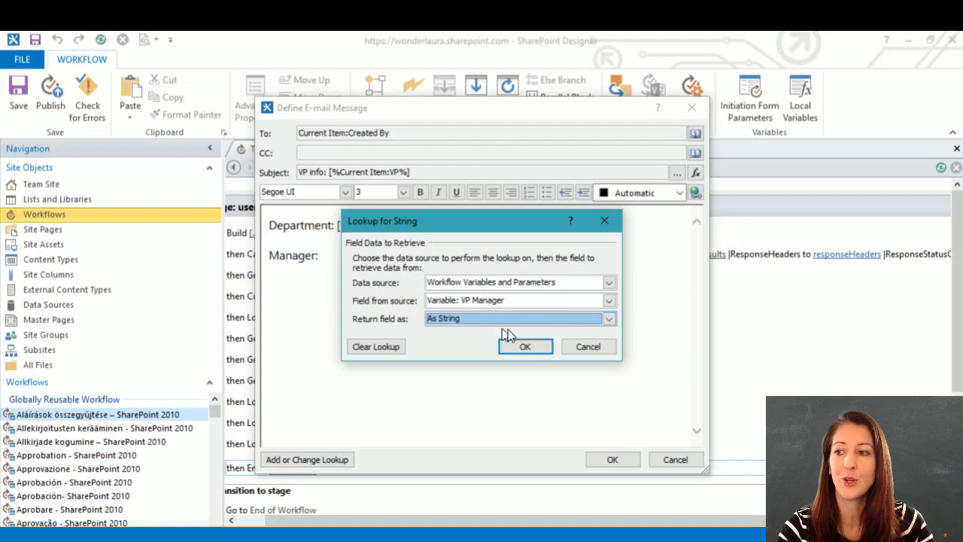
click(527, 344)
key(Return)
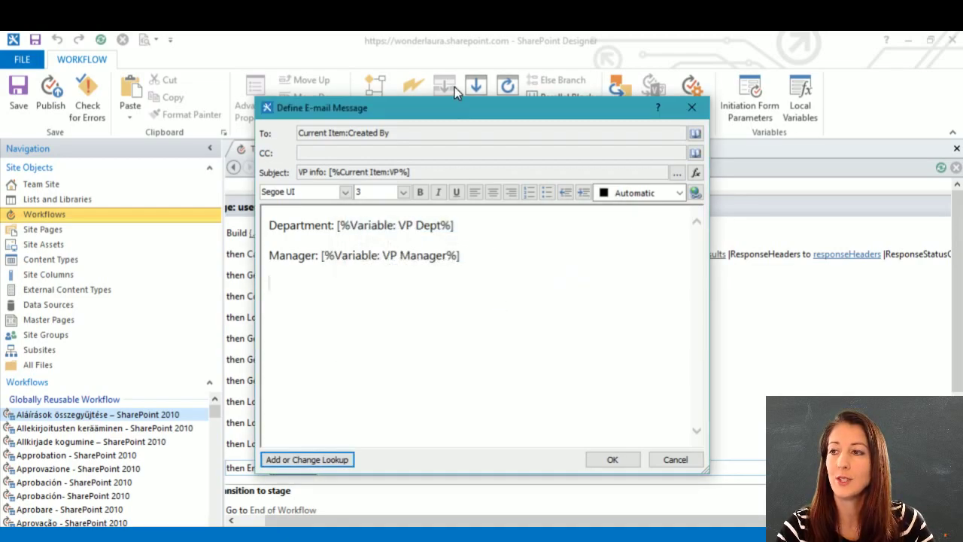
drag(455, 108, 540, 98)
click(687, 452)
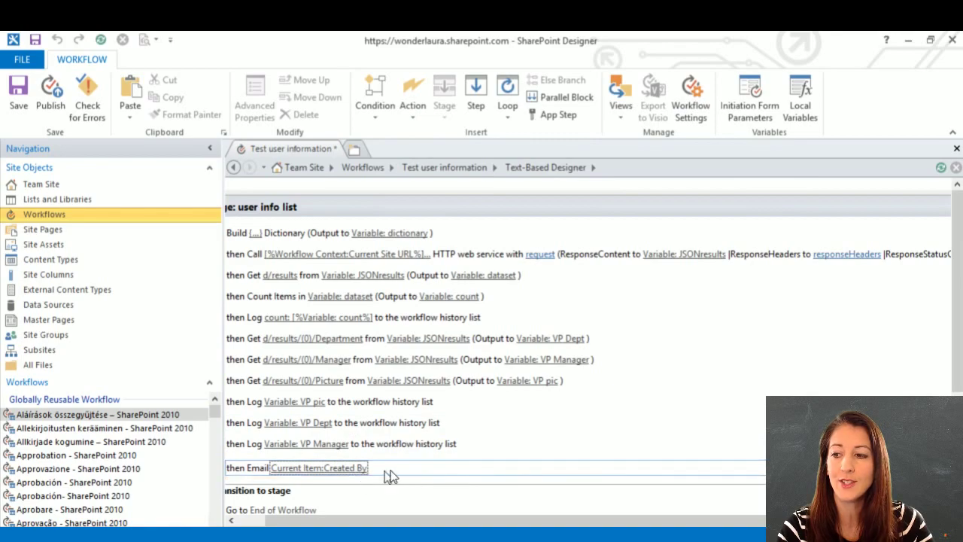
Open the Send an Email action's advanced properties and open its Body parameter in the String Builder.
click(813, 468)
drag(786, 520, 914, 520)
click(922, 468)
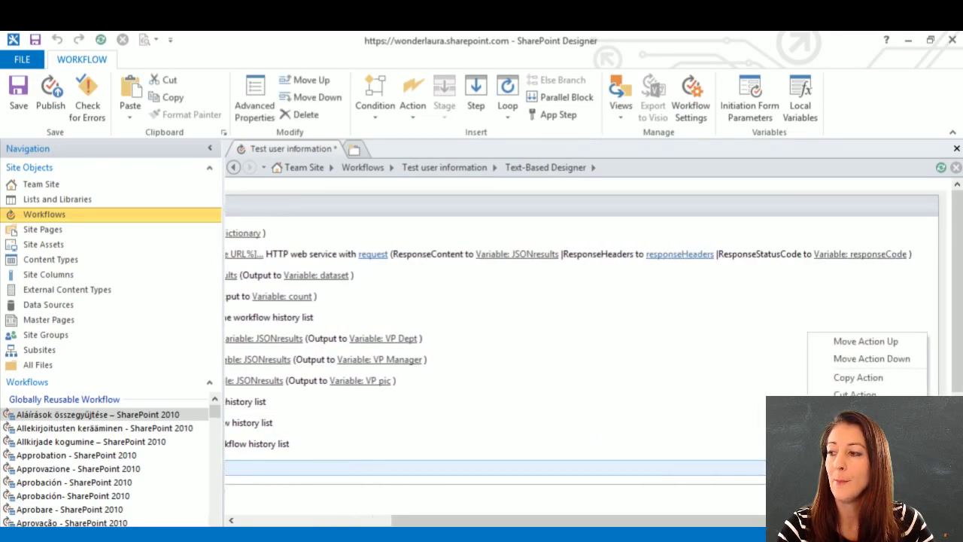
drag(957, 346, 958, 458)
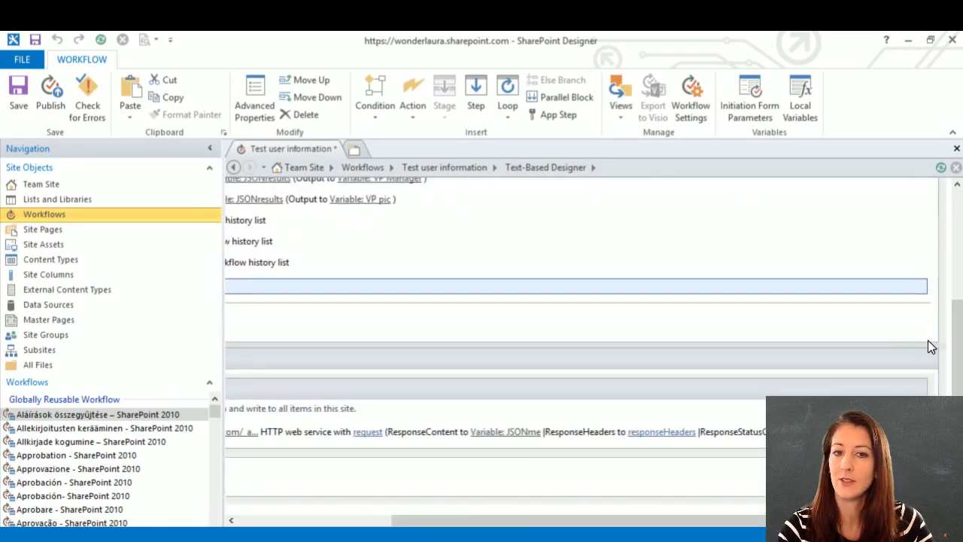
click(920, 287)
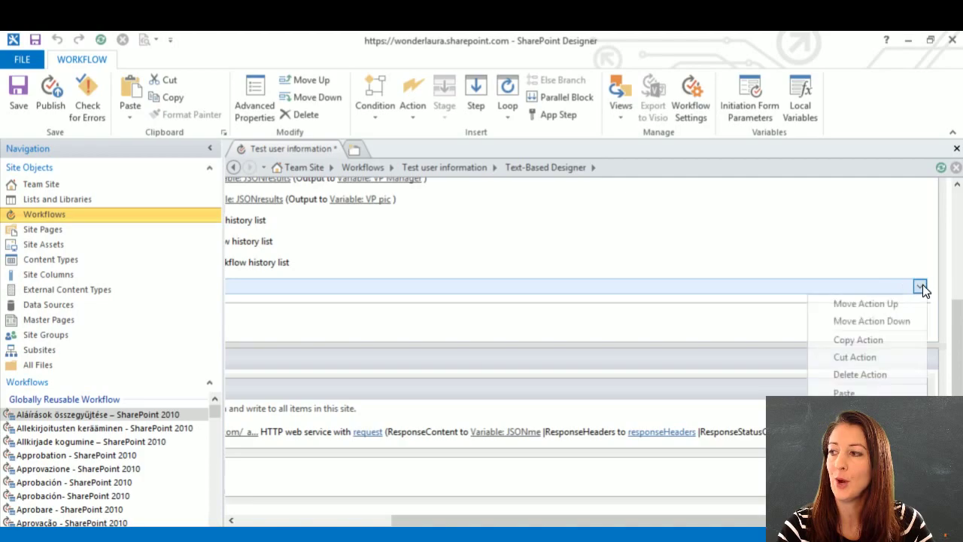
click(853, 411)
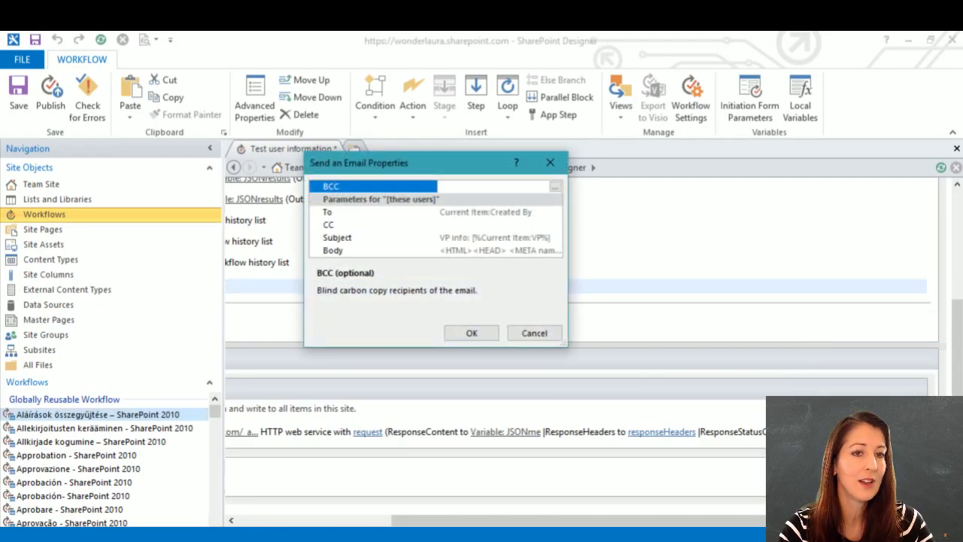
key(alt+Tab)
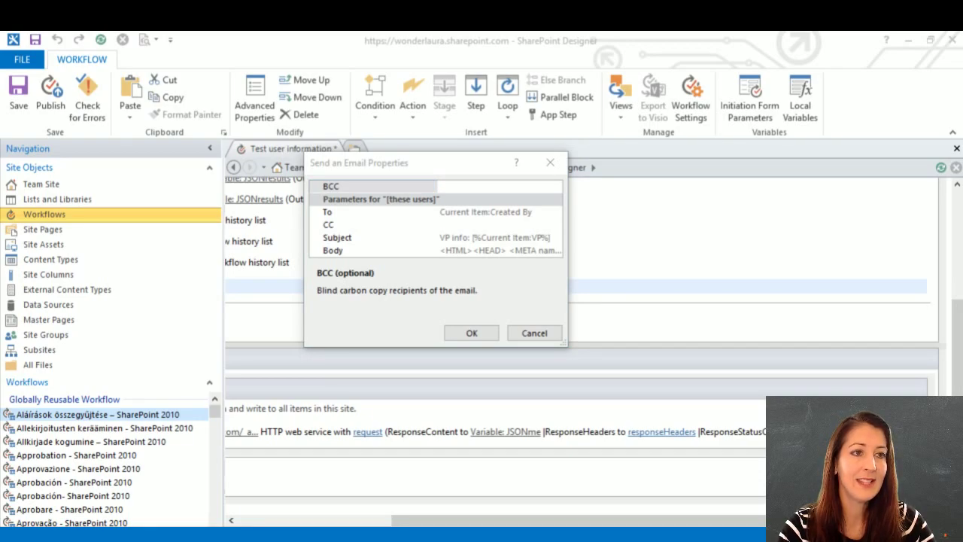
click(494, 253)
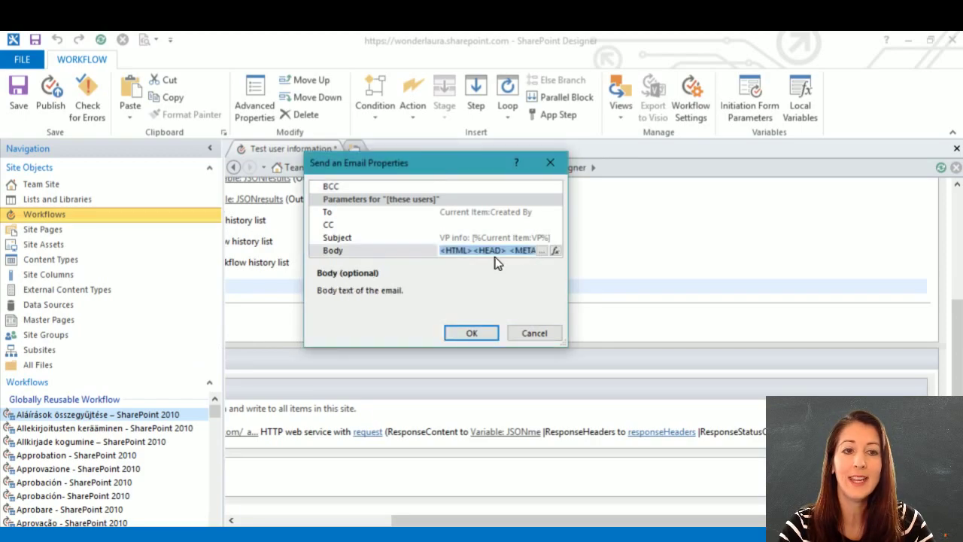
click(543, 250)
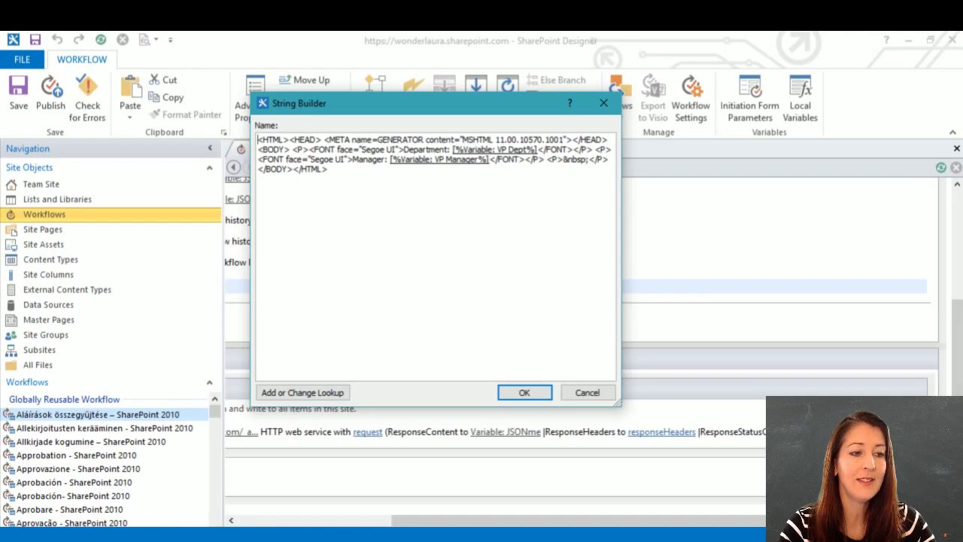
Review the Department, Title and LastName field names in the JSON results in Notepad++, and return to the String Builder in SharePoint Designer.
click(298, 540)
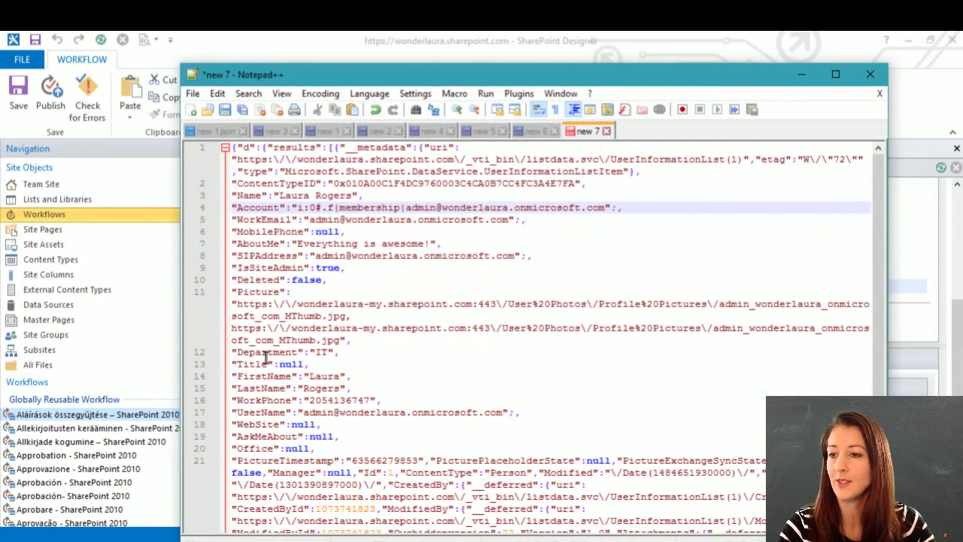
drag(238, 353, 297, 353)
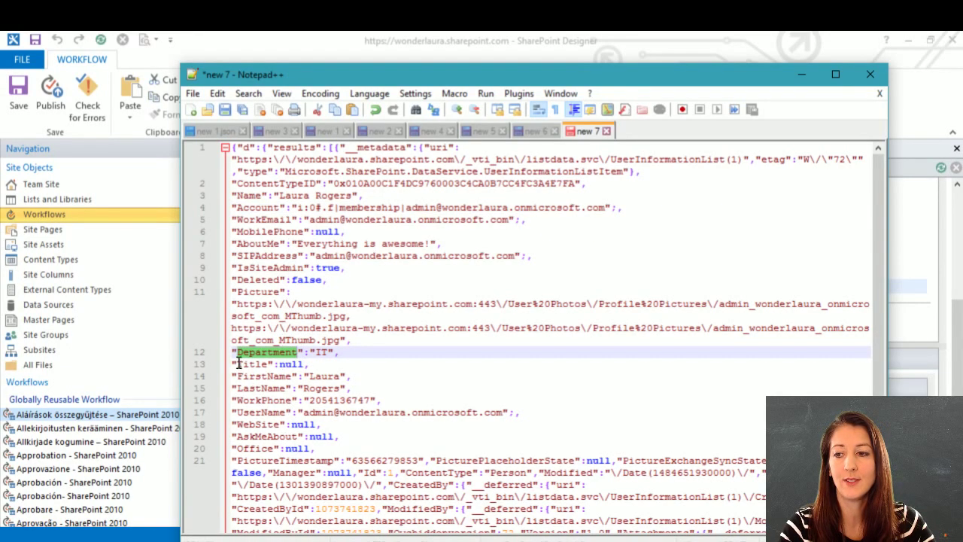
drag(237, 364, 267, 364)
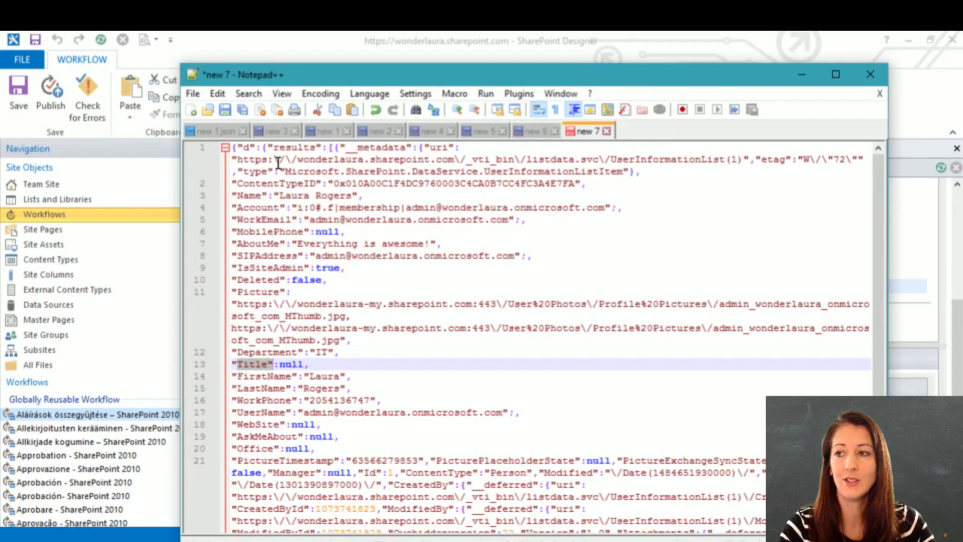
click(249, 364)
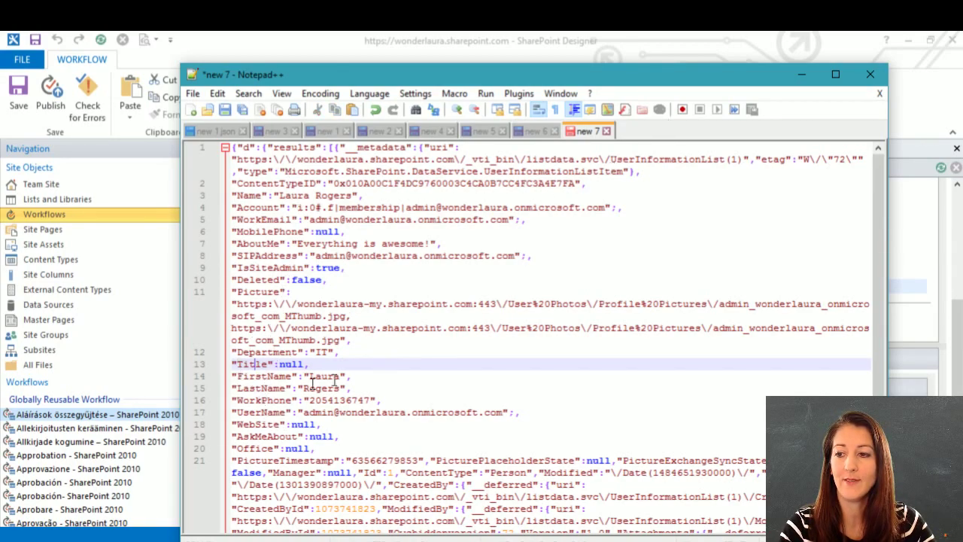
drag(238, 388, 286, 388)
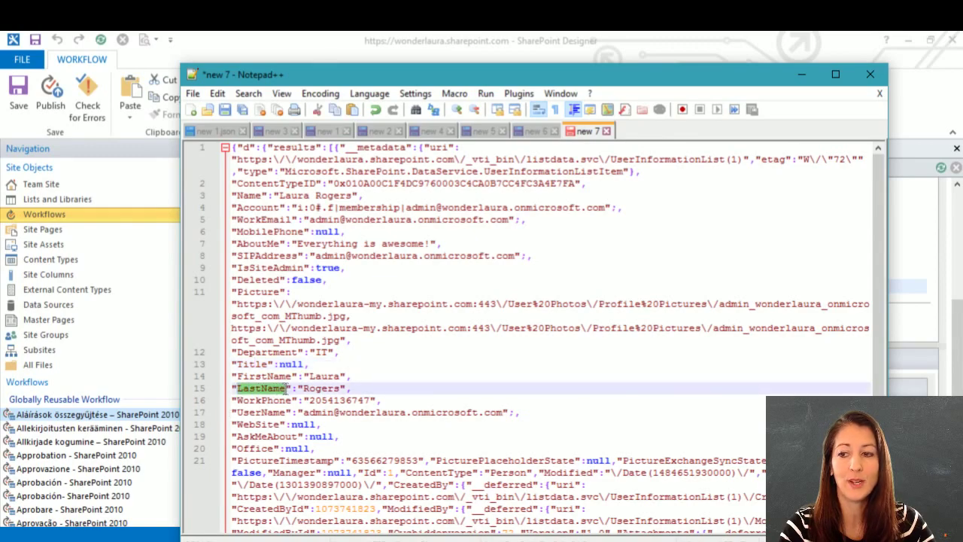
click(811, 78)
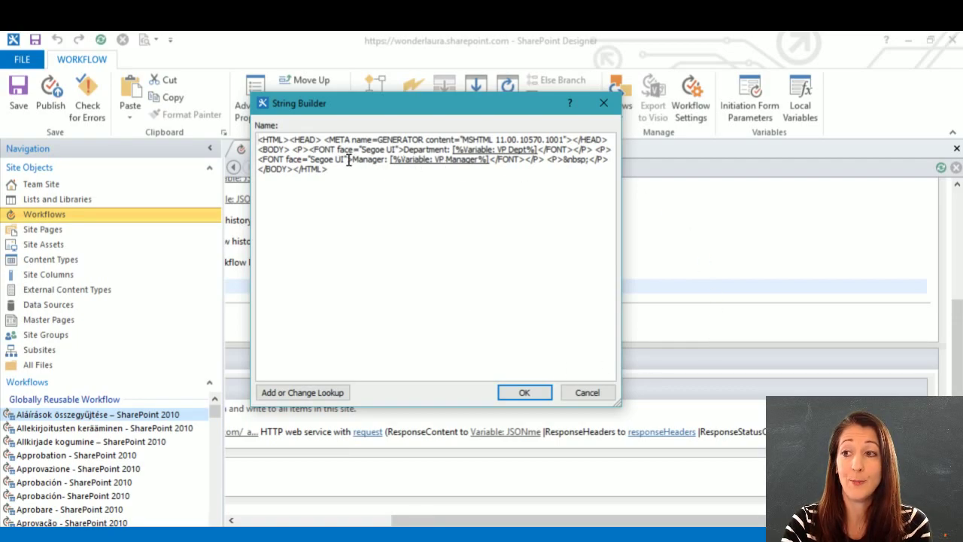
Insert the HTML <br><img src=" directly after the VP Manager lookup in the body markup.
drag(353, 159, 388, 160)
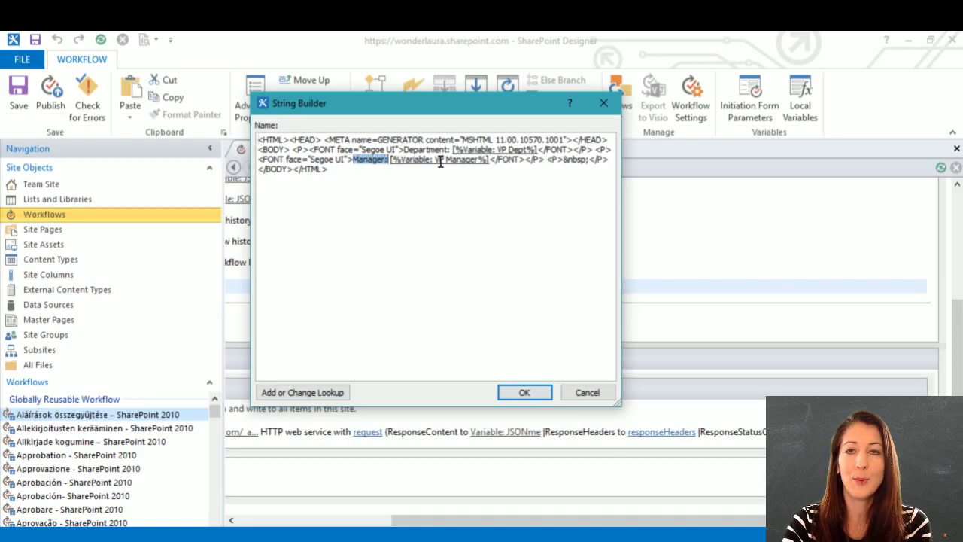
click(441, 161)
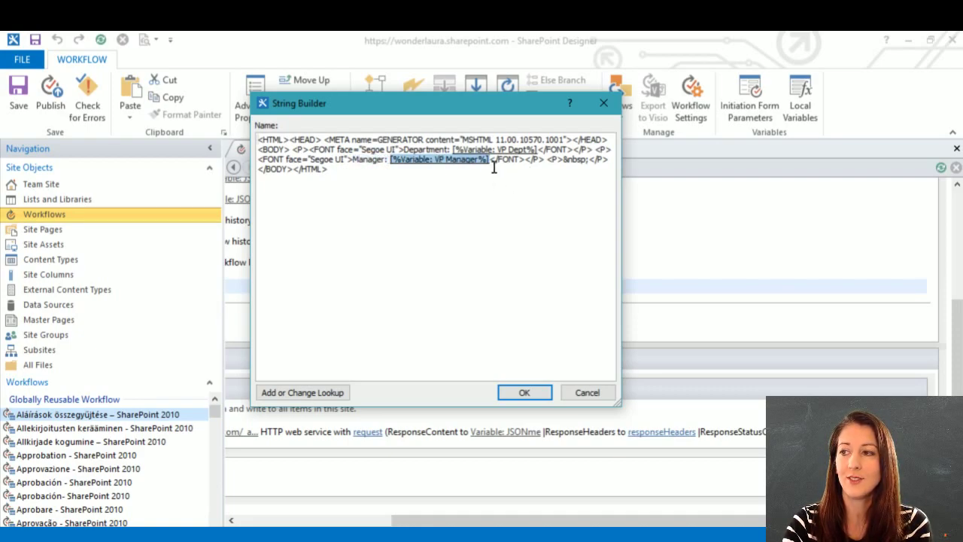
click(493, 161)
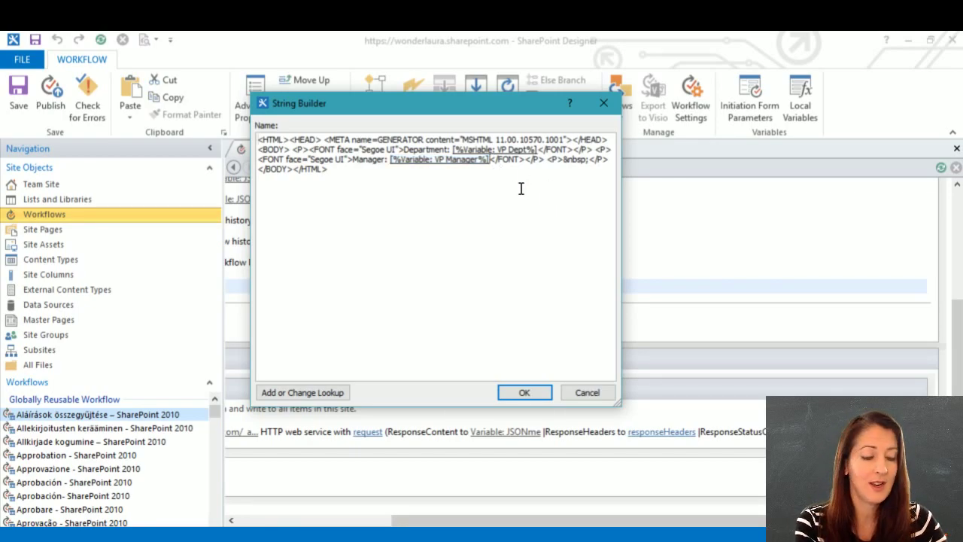
text(<br>)
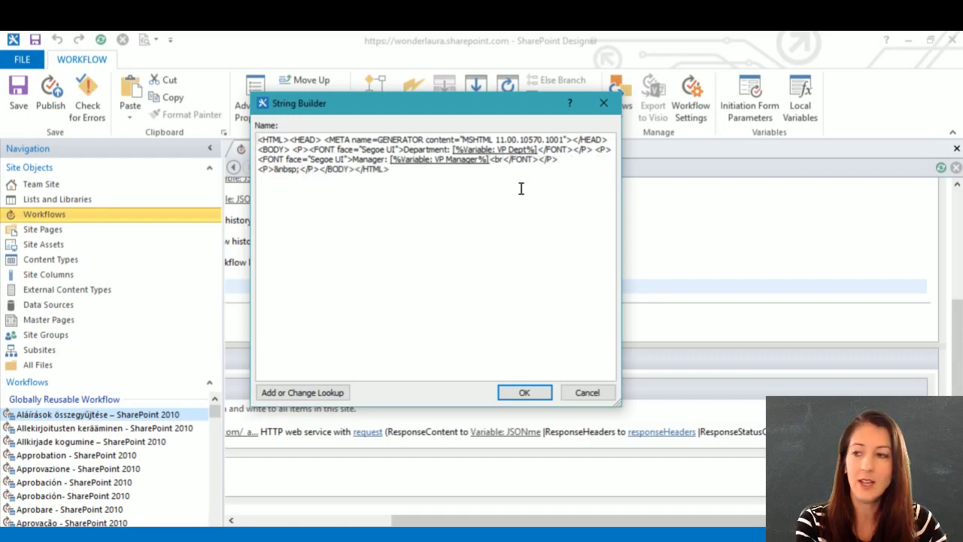
text(<)
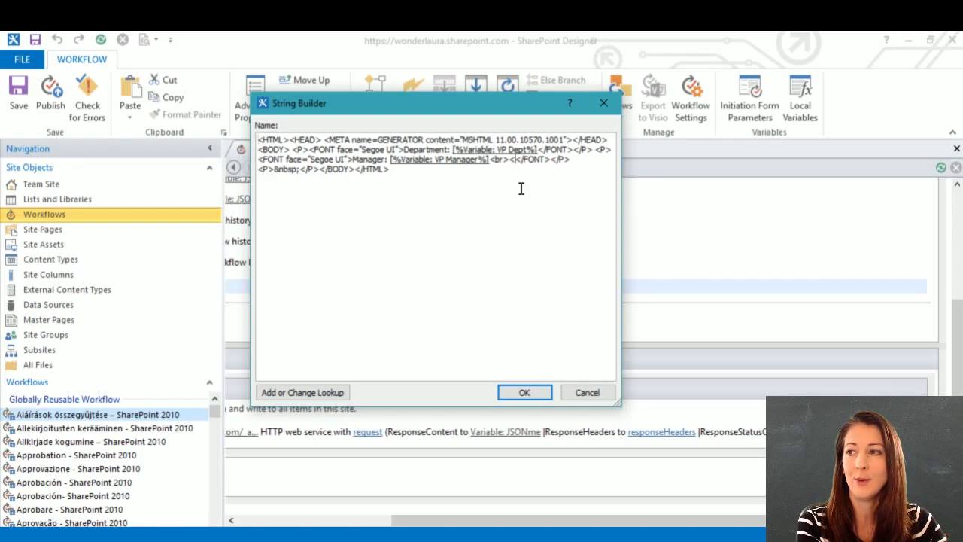
text(img sr)
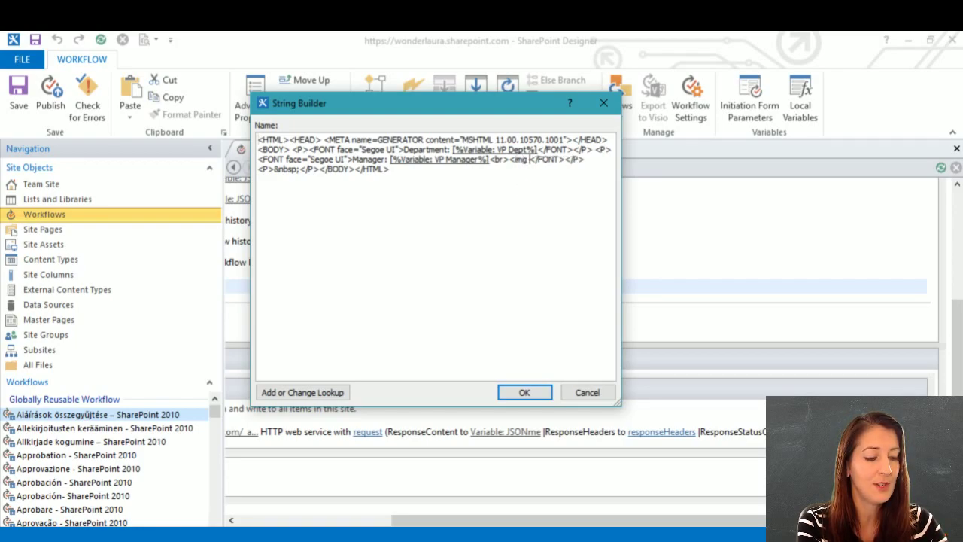
text(c=")
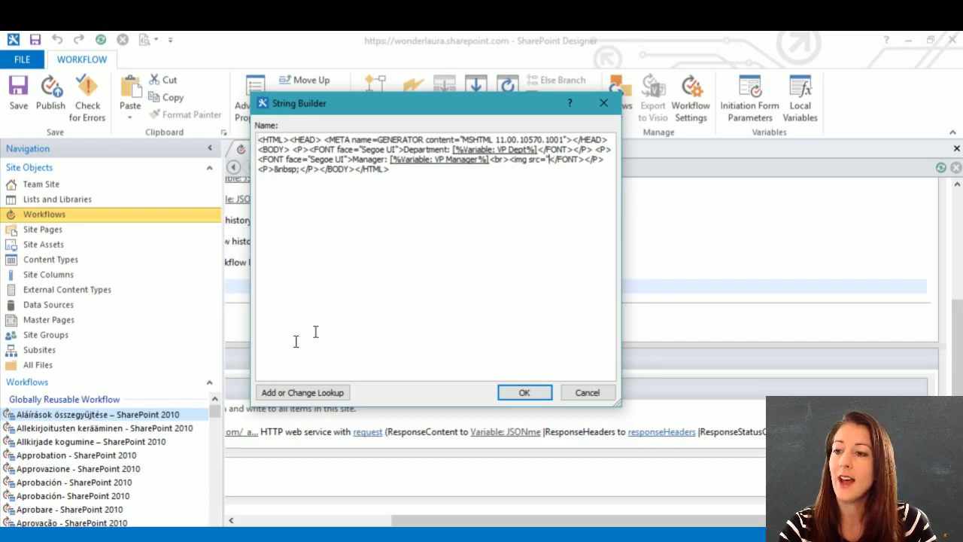
Set up a lookup for the image source using the workflow variable VP pic, with the field returned as URL.
click(301, 391)
click(452, 247)
click(426, 269)
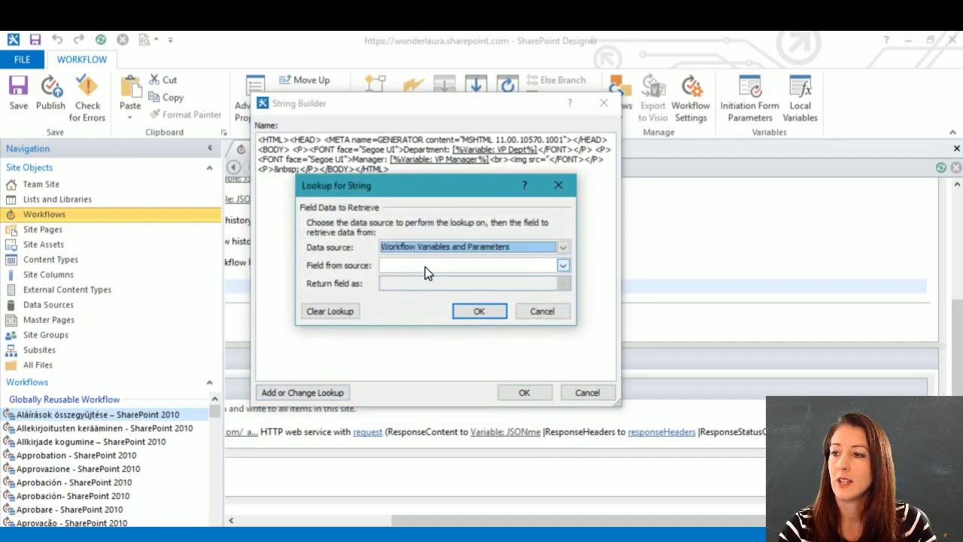
click(432, 265)
scroll(577, 289, down, 3)
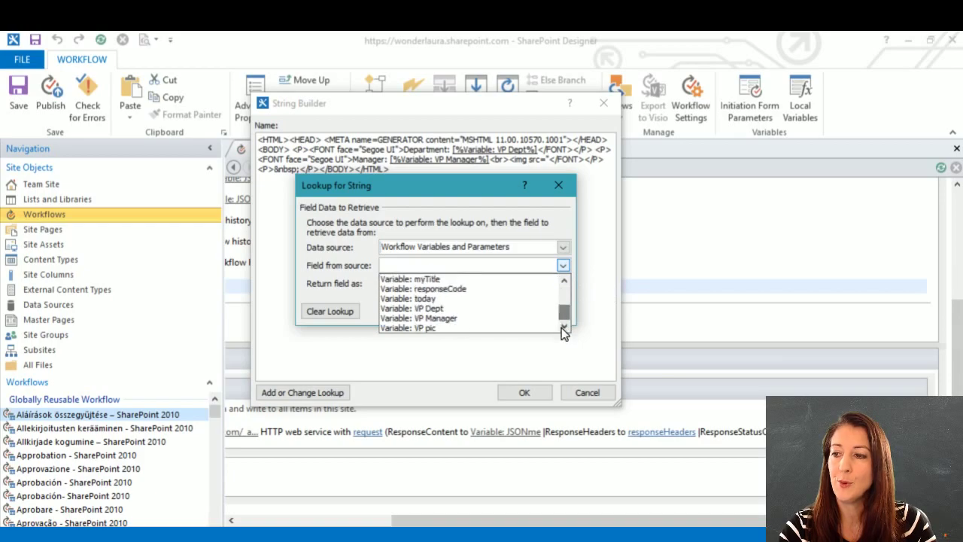
click(455, 328)
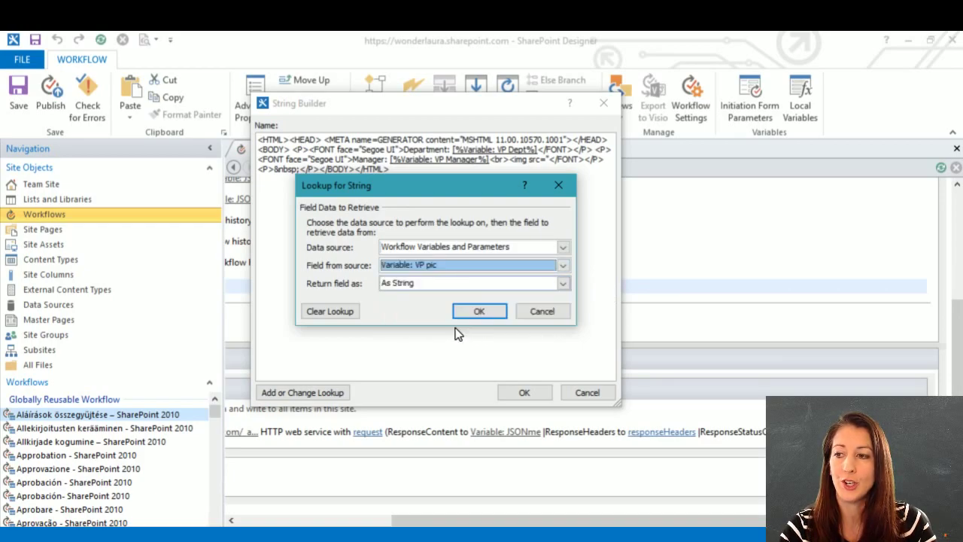
click(432, 284)
drag(564, 310, 564, 329)
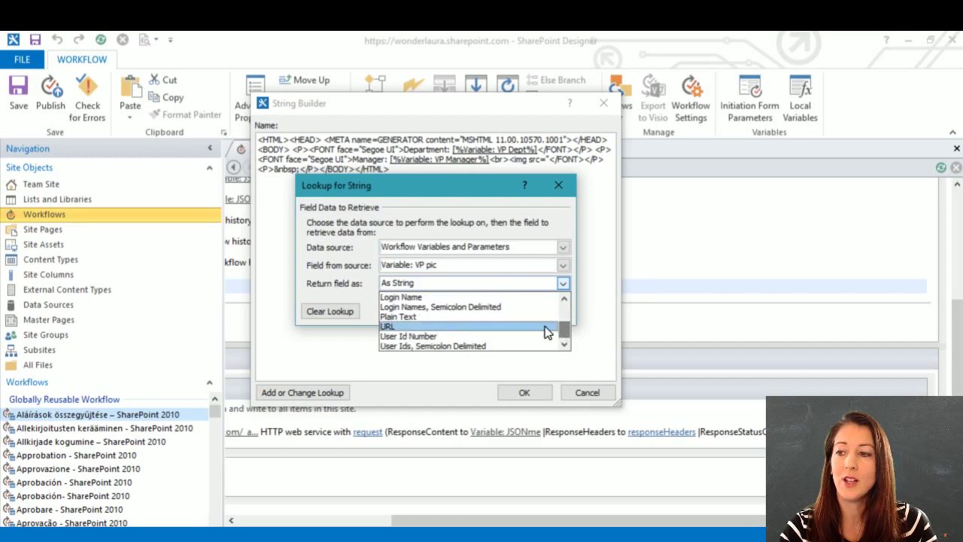
click(403, 329)
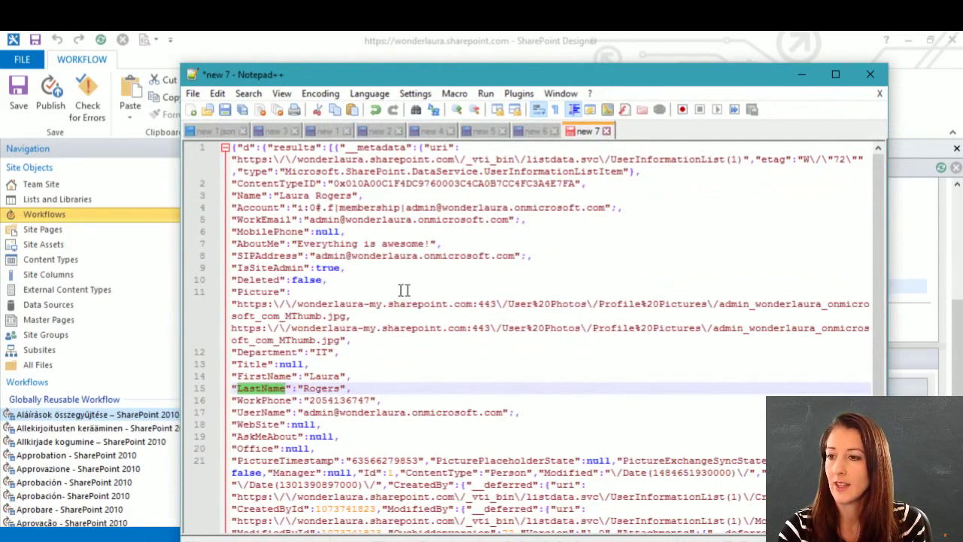
Examine the Picture field's image URLs in the JSON results in Notepad++.
click(233, 303)
drag(234, 303, 343, 340)
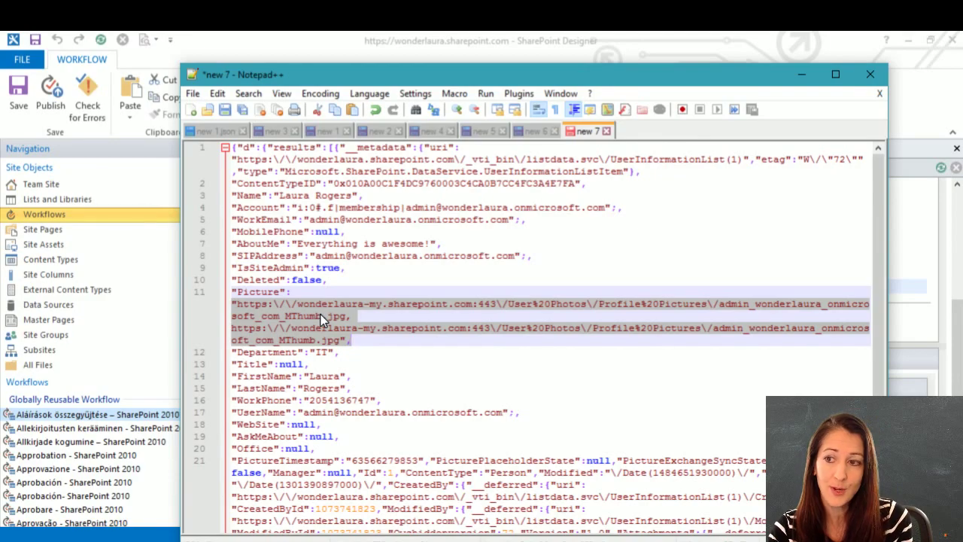
click(298, 316)
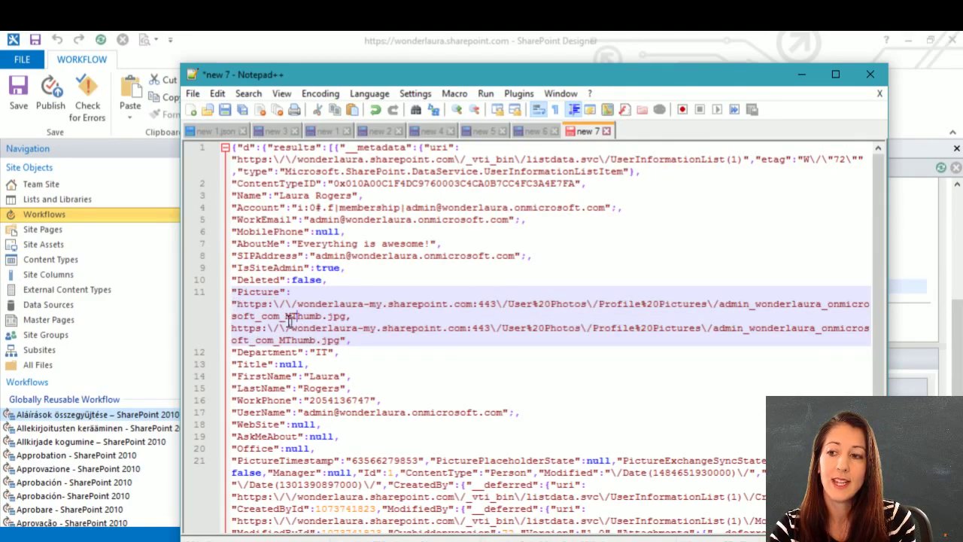
drag(236, 304, 365, 316)
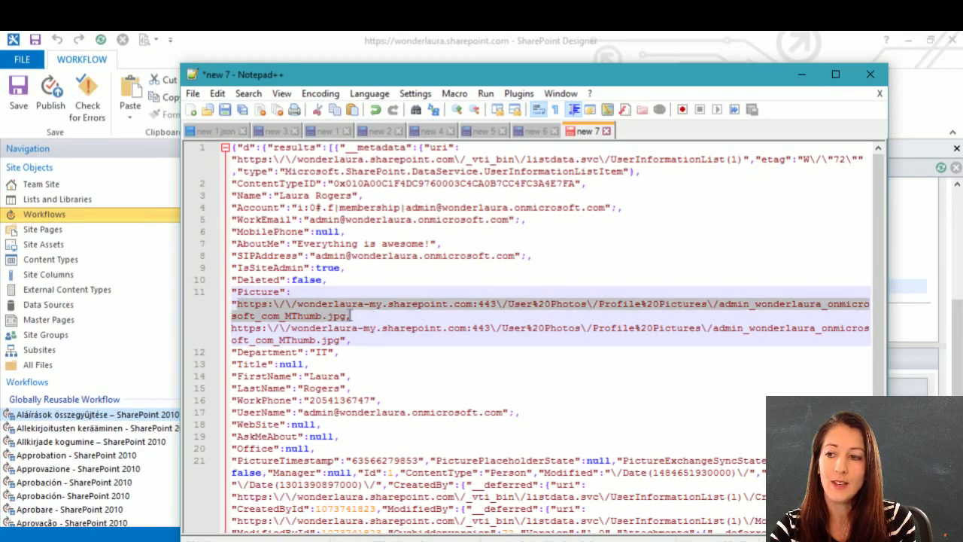
click(238, 328)
drag(234, 329, 340, 340)
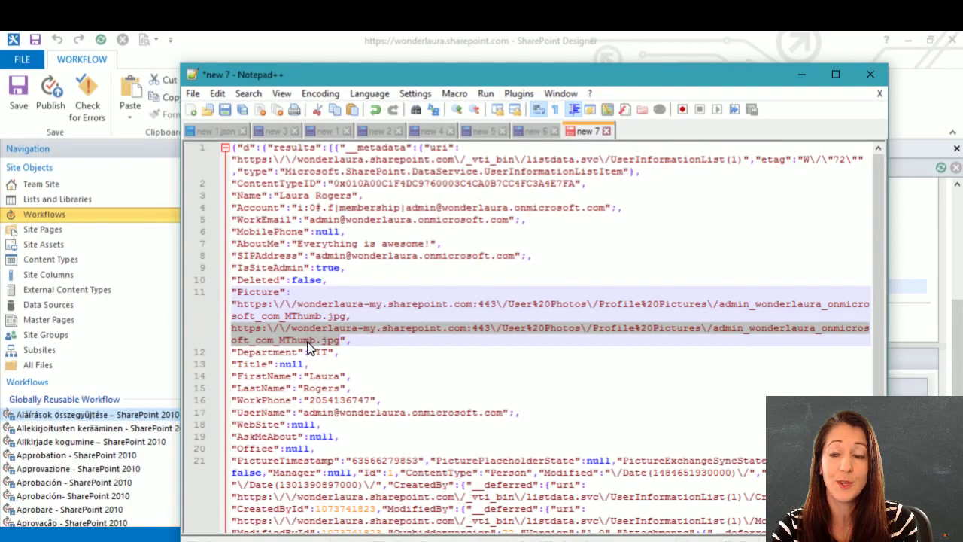
click(311, 316)
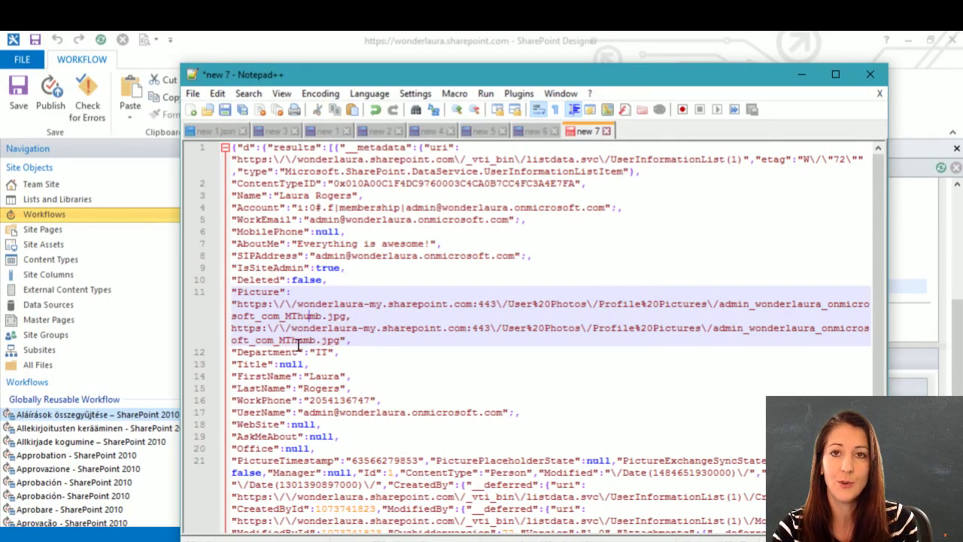
Return to SharePoint Designer, confirm the VP pic lookup and add " alt=" directly after it in the email body markup.
click(802, 77)
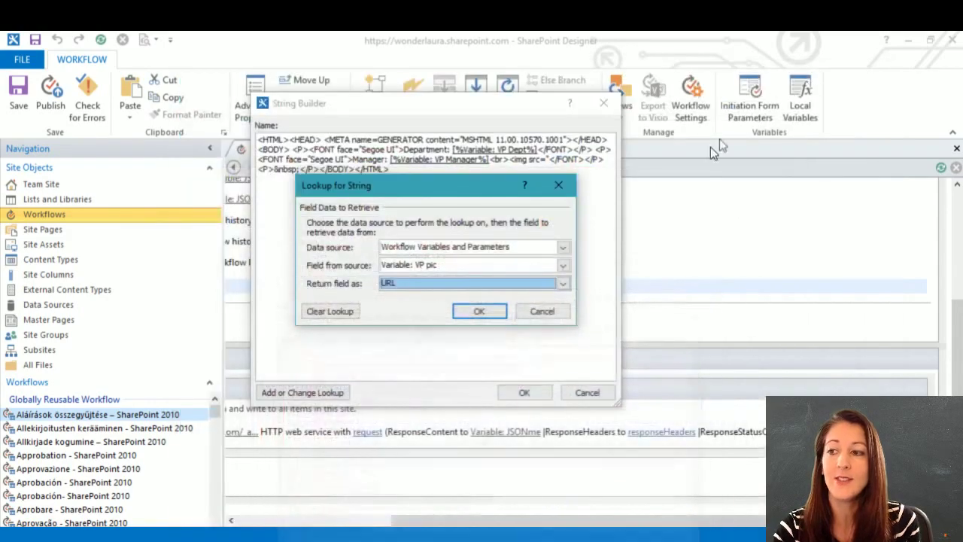
click(473, 313)
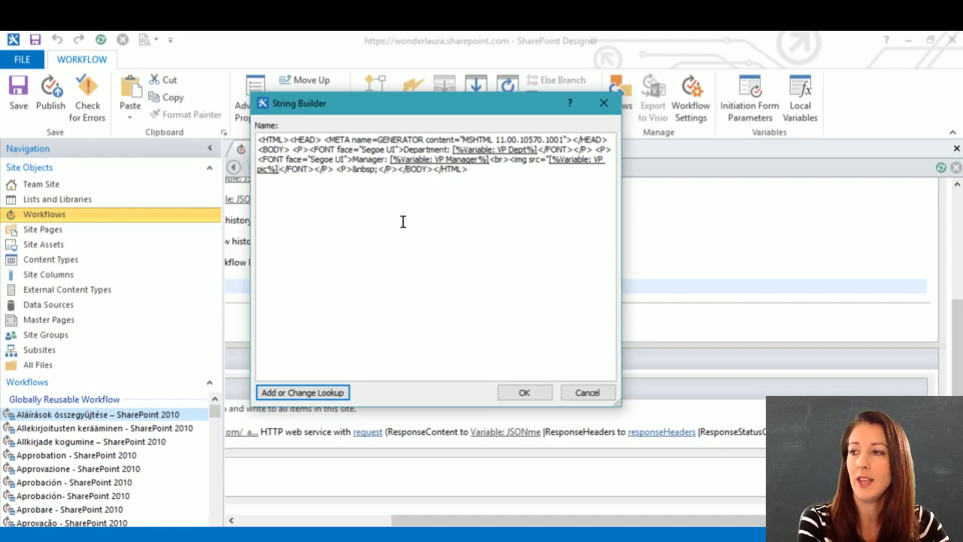
text(" a)
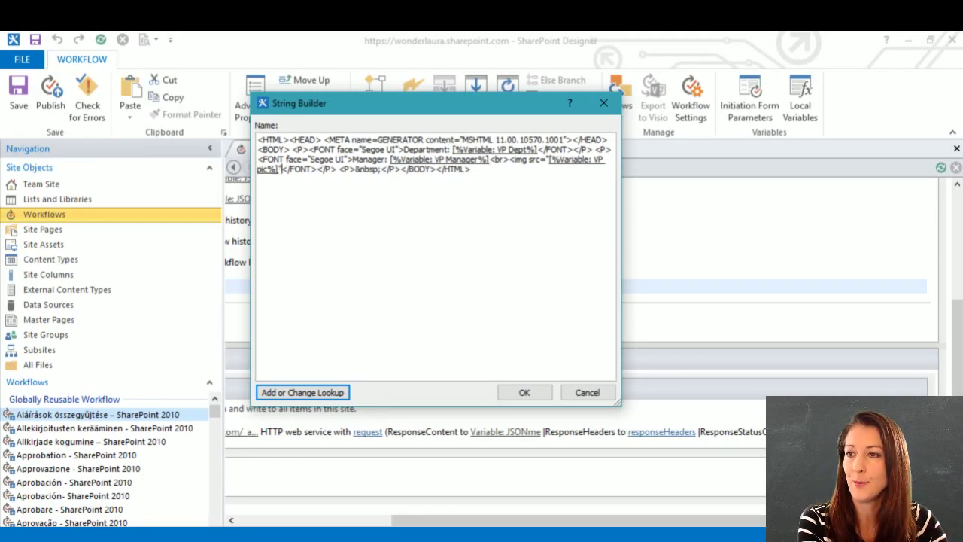
text(lt=")
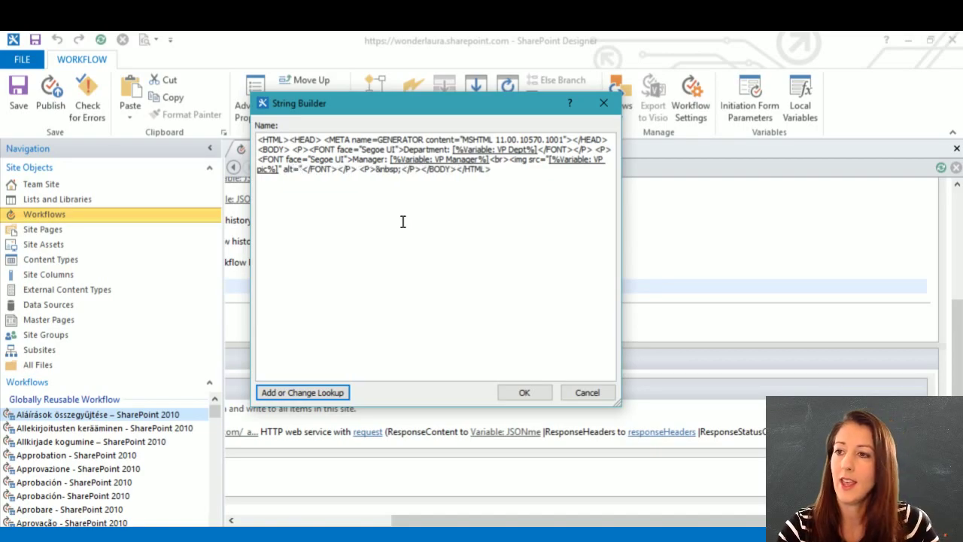
Insert a Current Item VP lookup returned as Display Name for the alt text, end the image tag with "> and save the body markup.
click(331, 392)
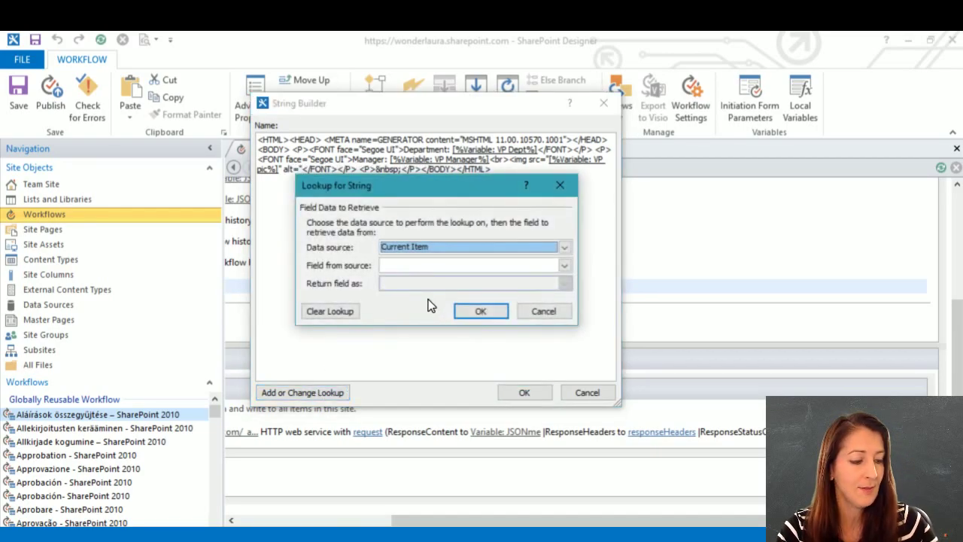
key(Tab)
key(v)
click(437, 267)
click(421, 328)
click(441, 284)
click(451, 296)
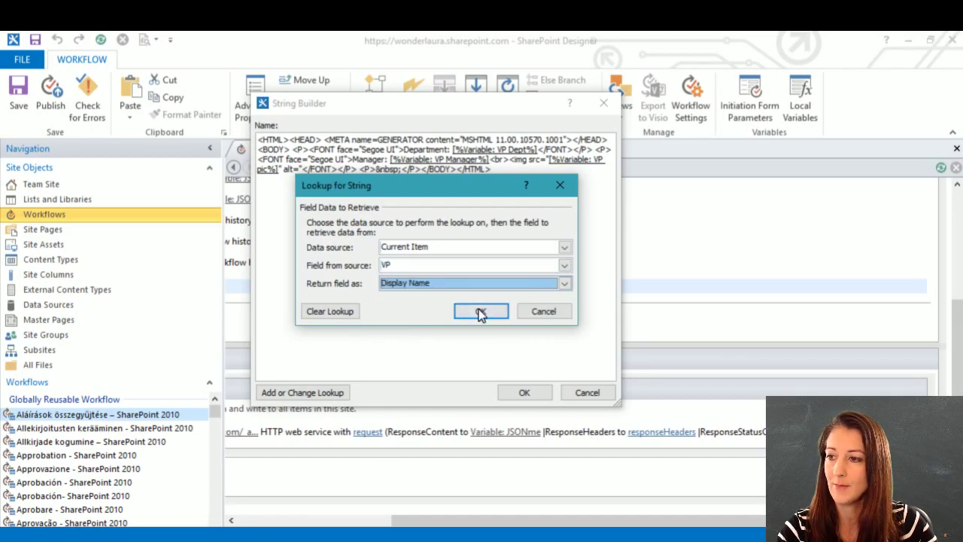
click(479, 312)
text(">)
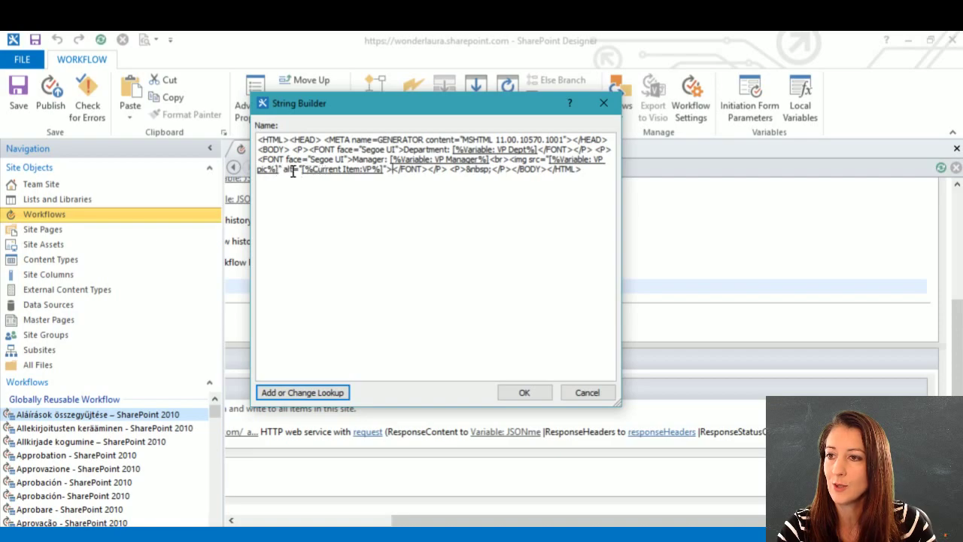
click(530, 399)
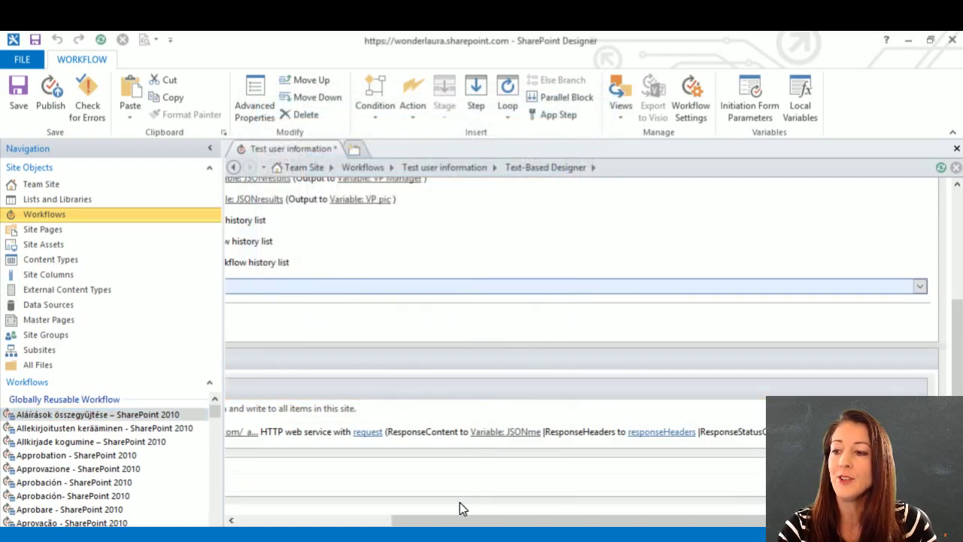
Publish the Test user information workflow with its new email action.
drag(428, 520, 298, 521)
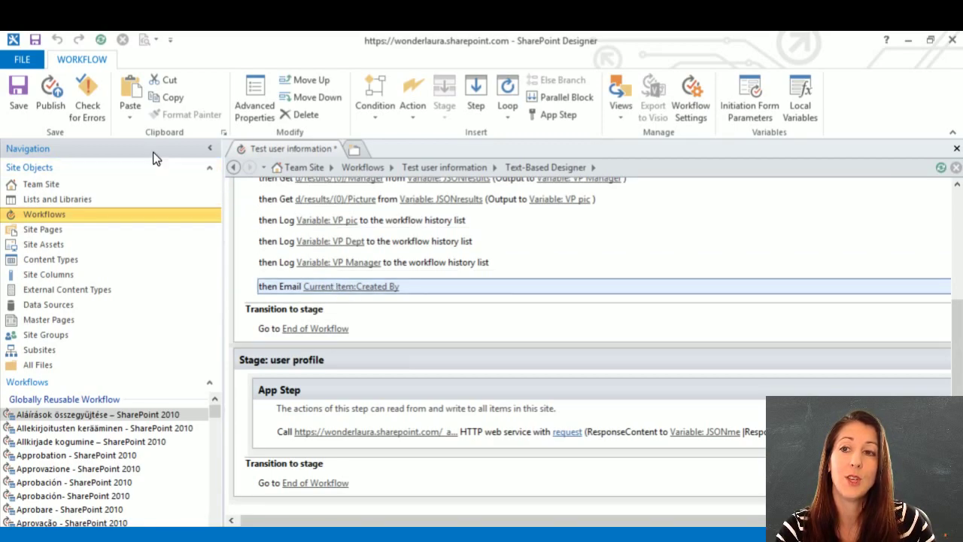
click(53, 108)
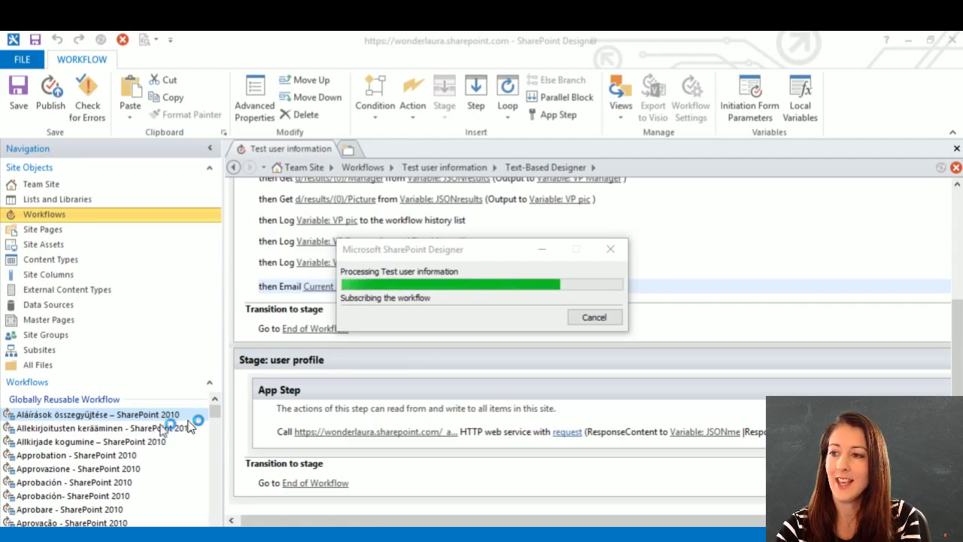
click(444, 254)
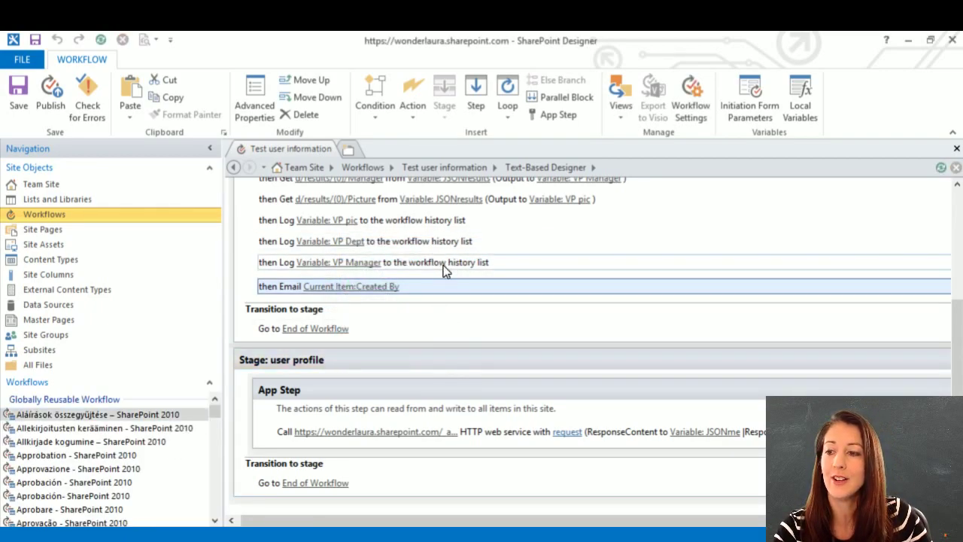
Switch to the browser and go back from the workflow status page to the Appover Lookup list.
click(907, 40)
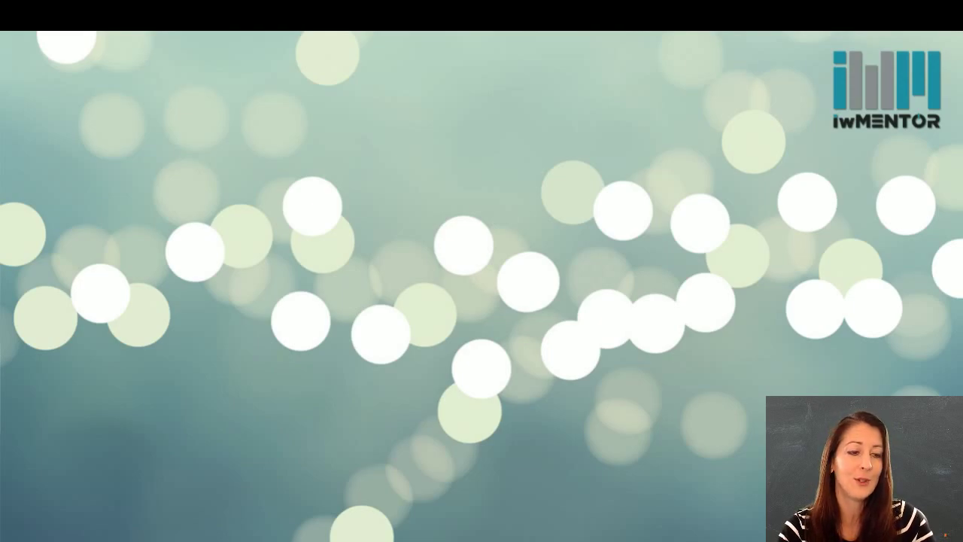
key(alt+Tab)
click(698, 62)
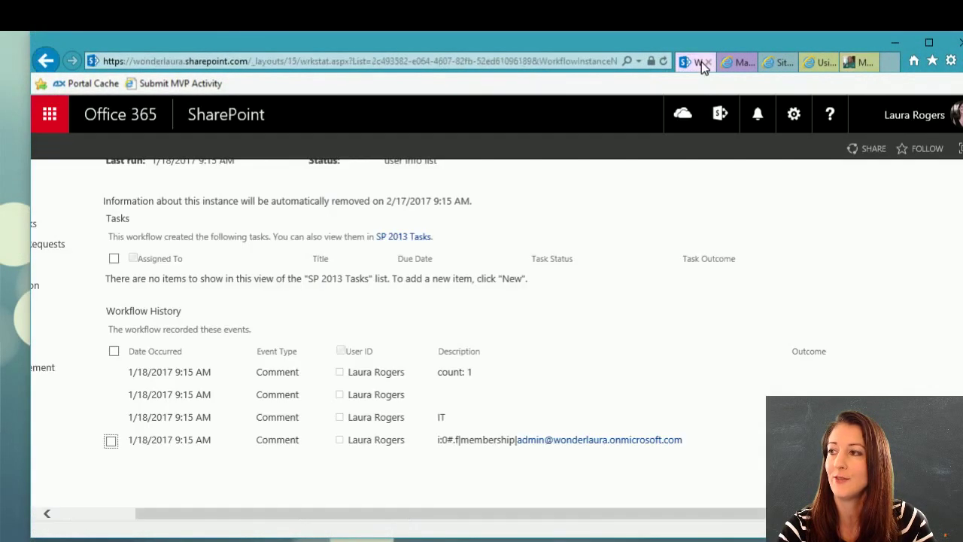
scroll(516, 395, up, 3)
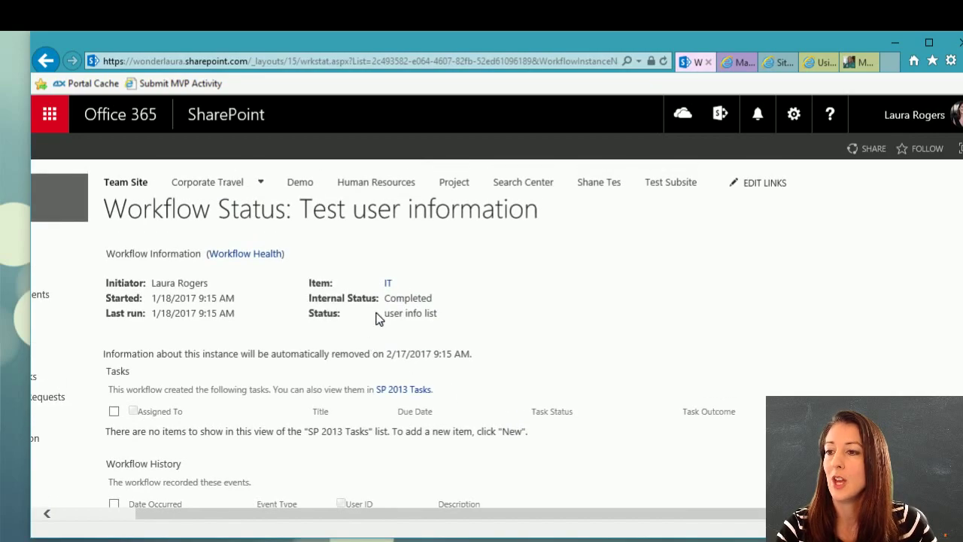
right_click(44, 56)
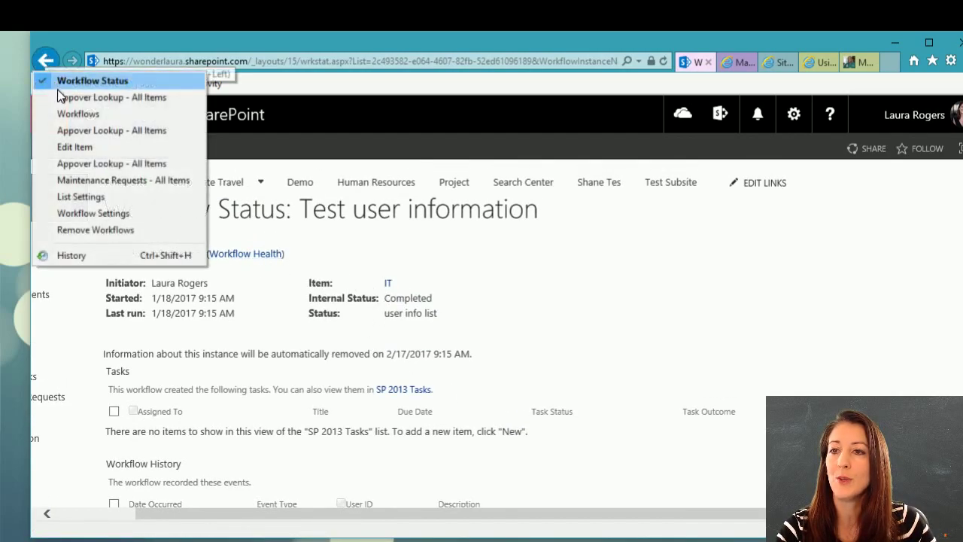
click(66, 97)
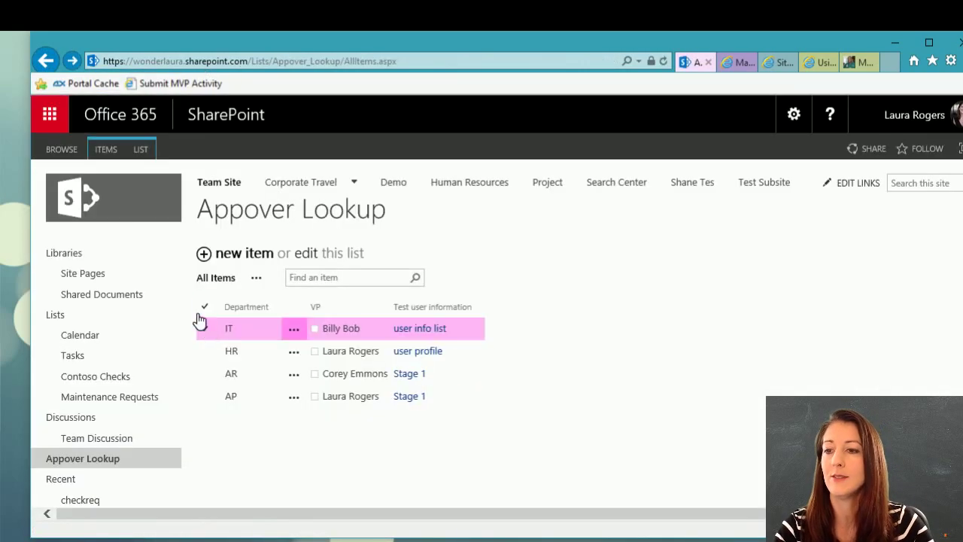
Start the Test user information workflow on the HR item of the Appover Lookup list.
click(219, 278)
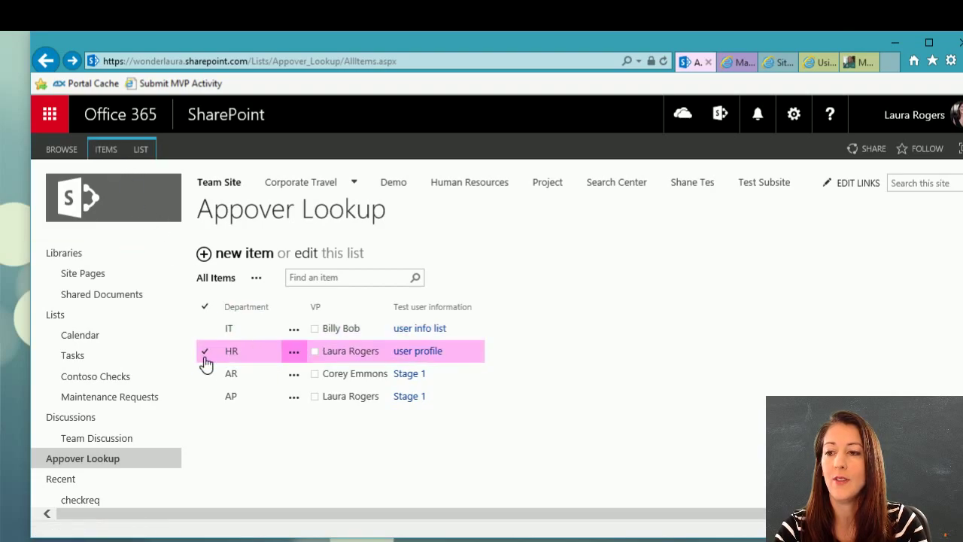
click(108, 150)
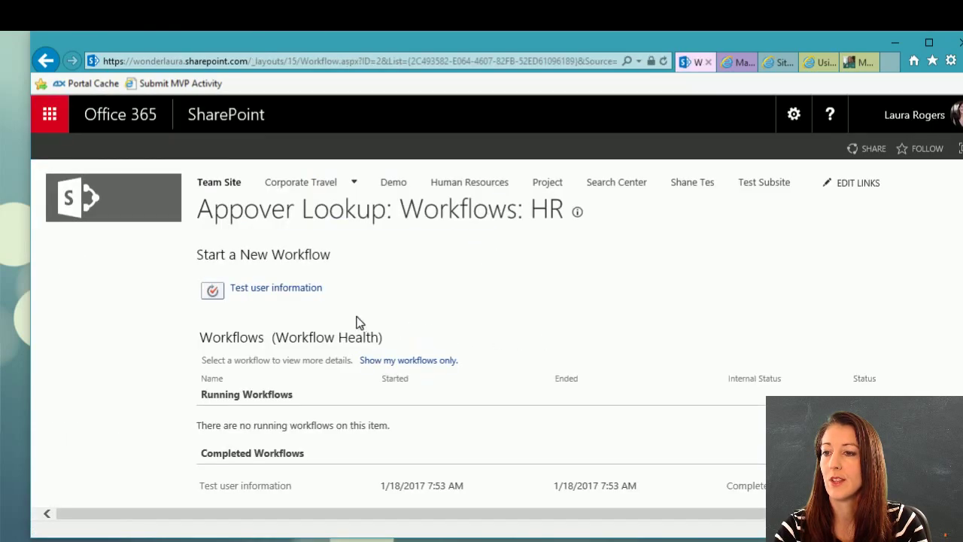
click(285, 296)
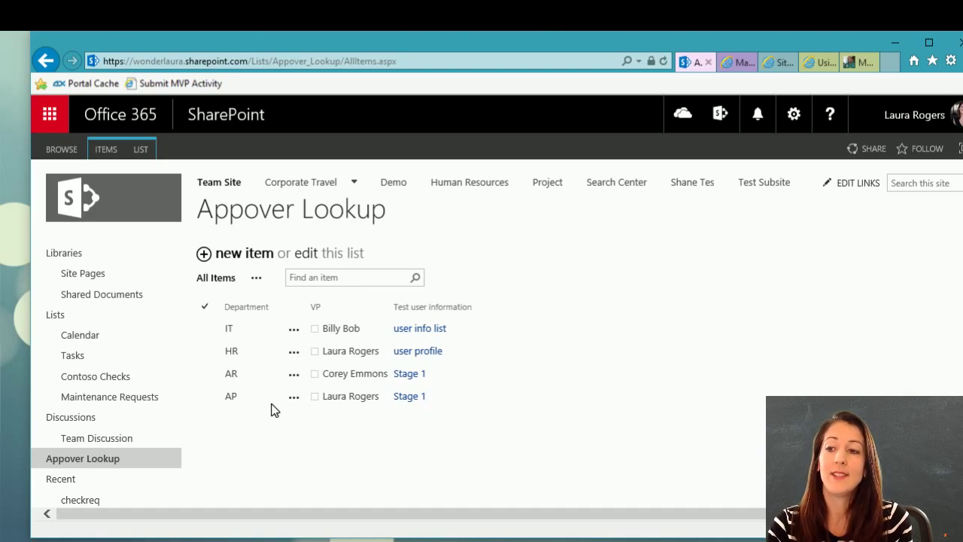
click(252, 330)
click(255, 396)
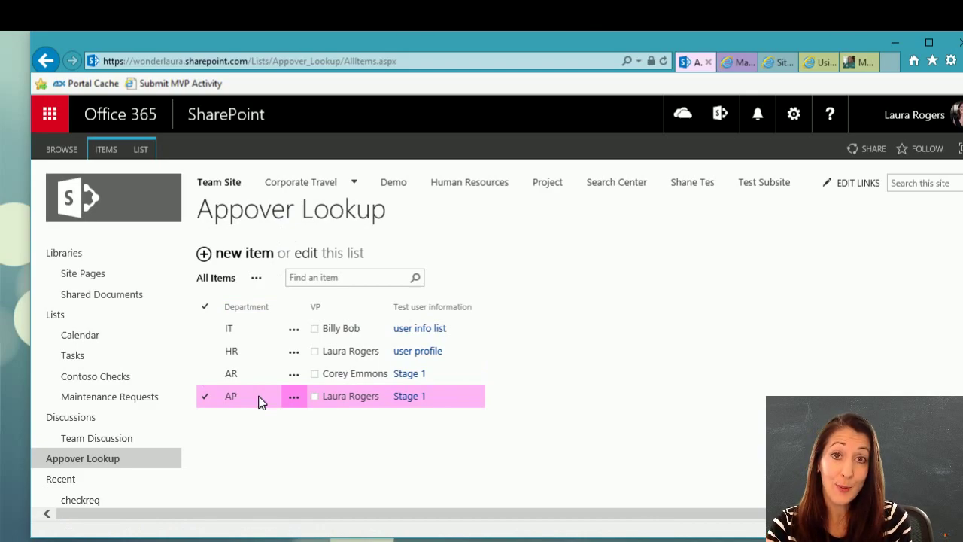
click(258, 401)
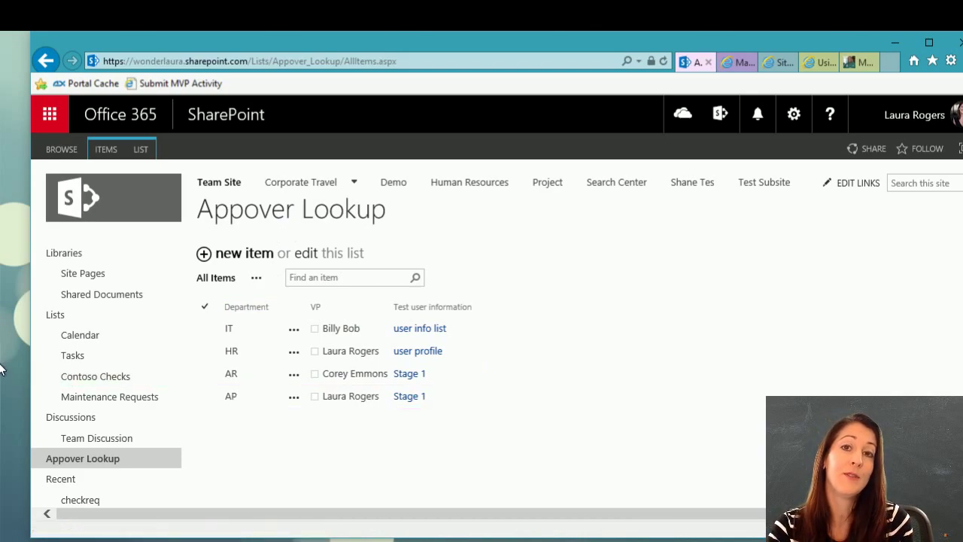
click(262, 354)
click(230, 325)
click(231, 323)
click(251, 355)
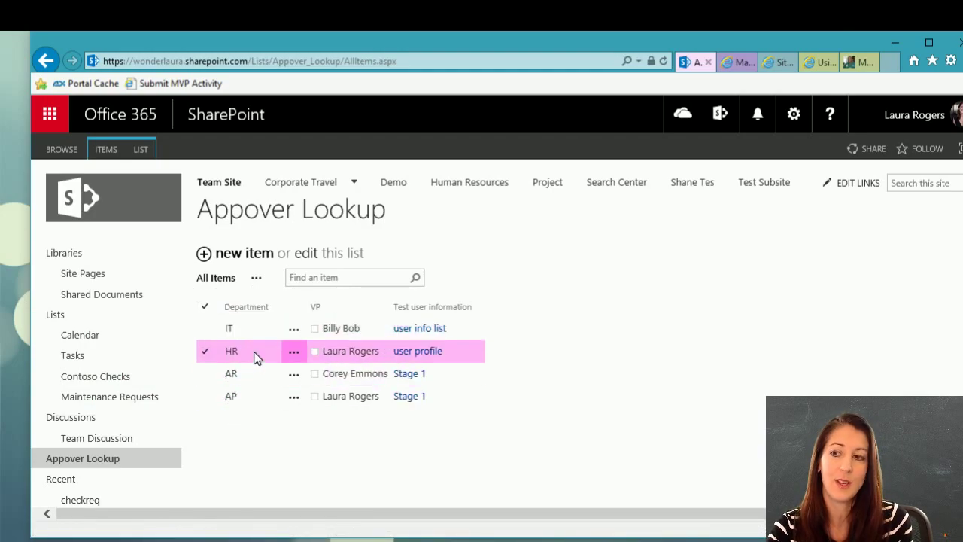
Refresh the list to check the HR item's workflow status, and read the newest VP info email from Team Site in Outlook.
click(223, 279)
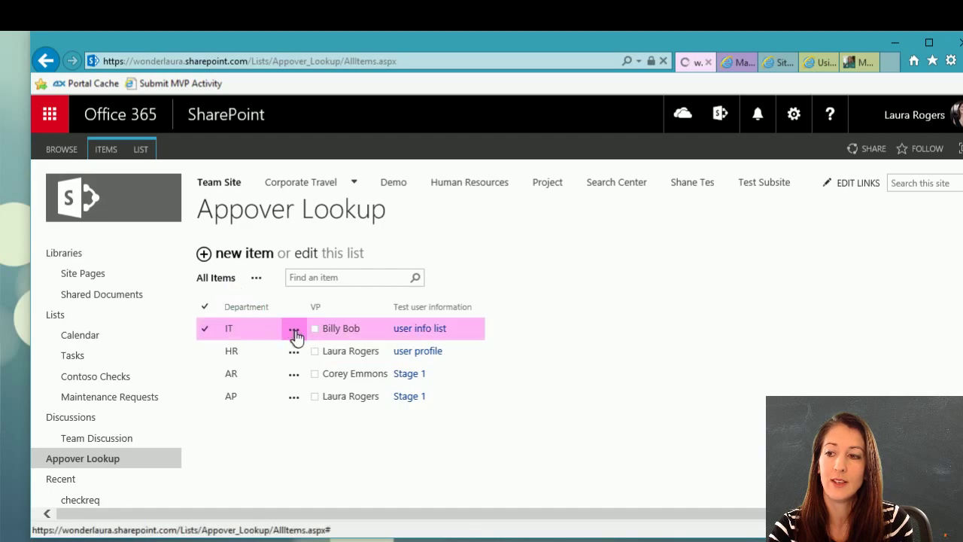
click(263, 360)
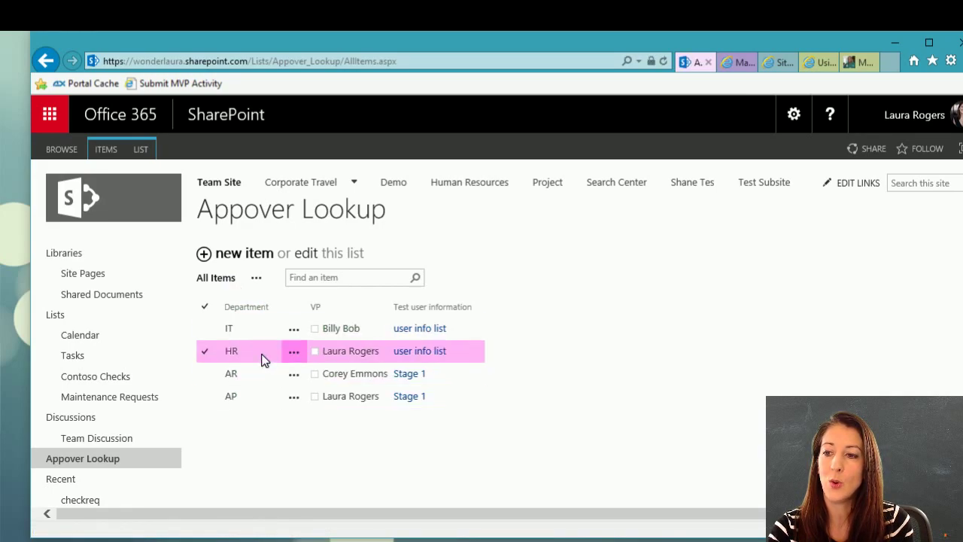
click(429, 352)
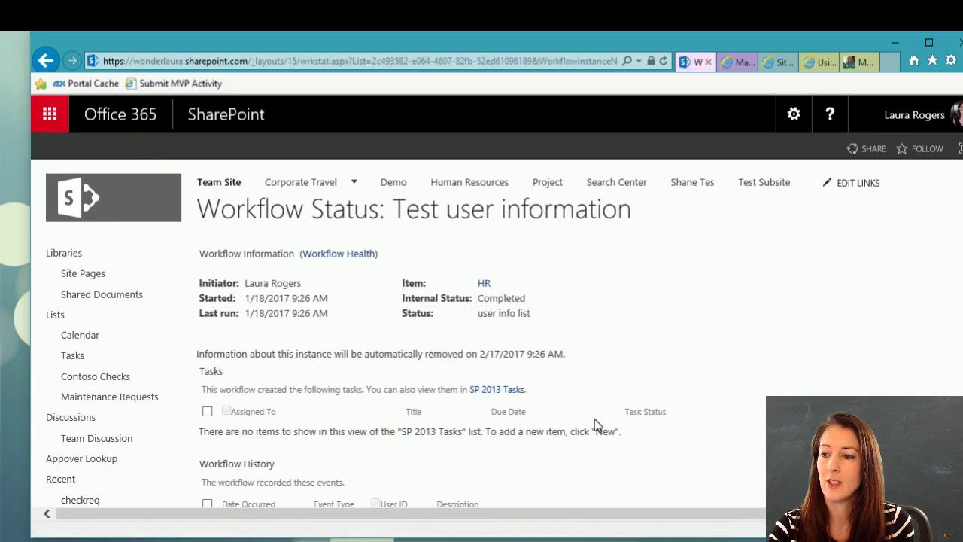
click(734, 63)
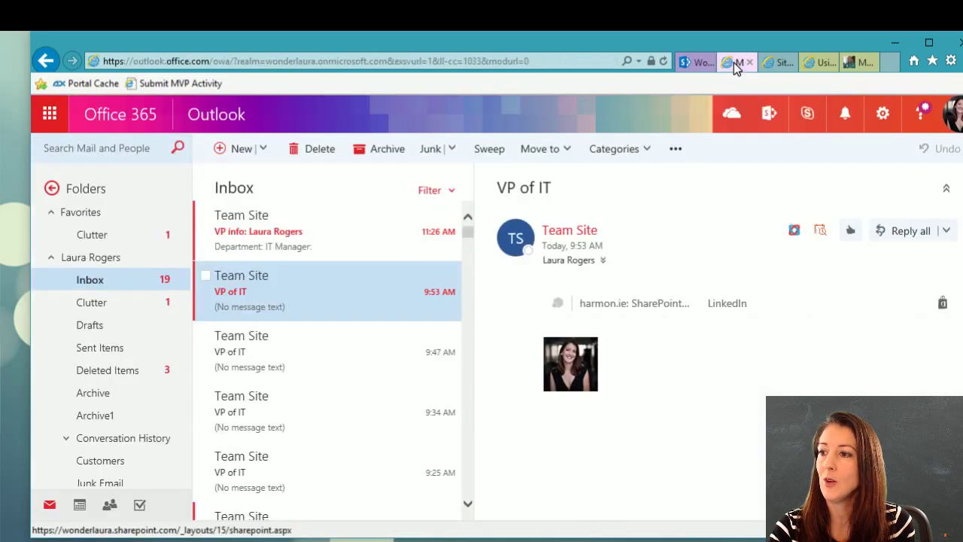
click(274, 244)
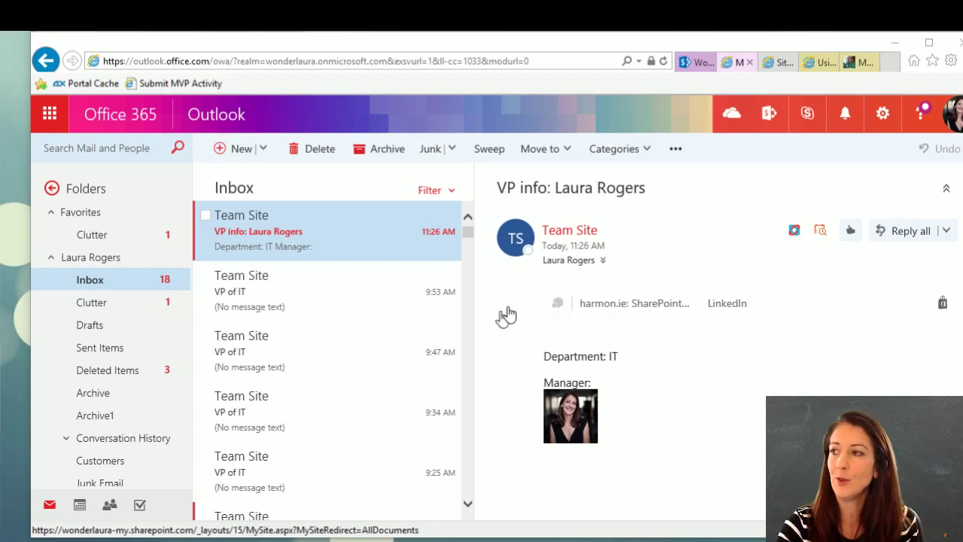
View the new item form of the Maintenance Requests list in SharePoint and close it without saving.
click(698, 64)
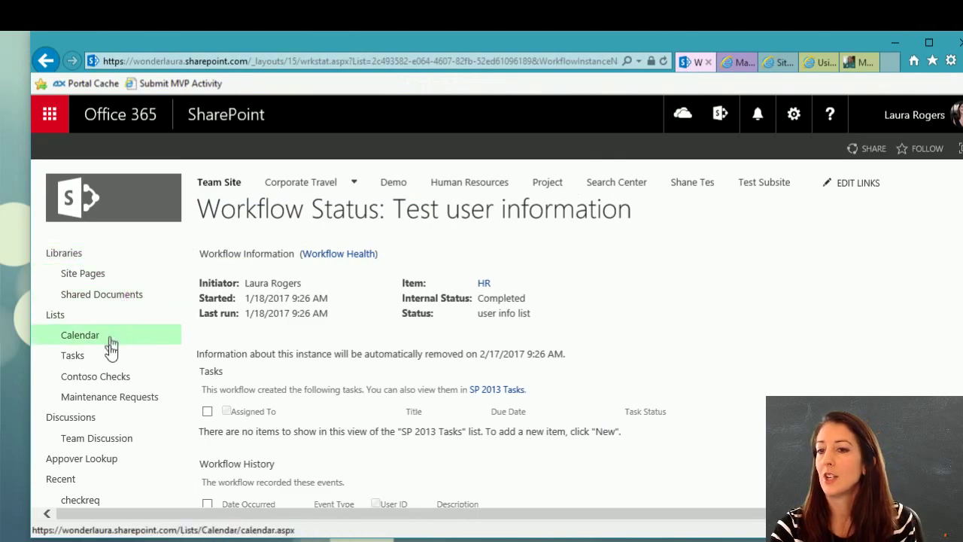
click(103, 396)
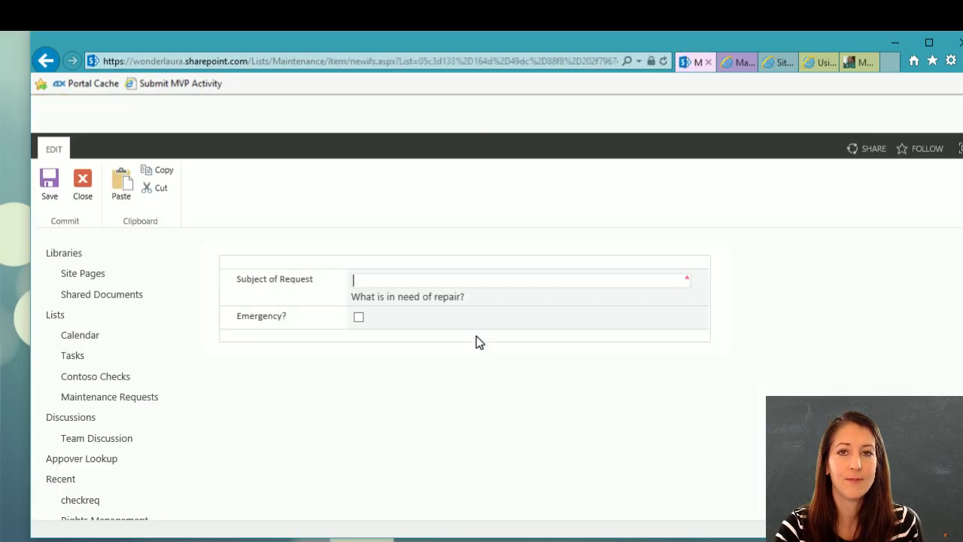
click(80, 191)
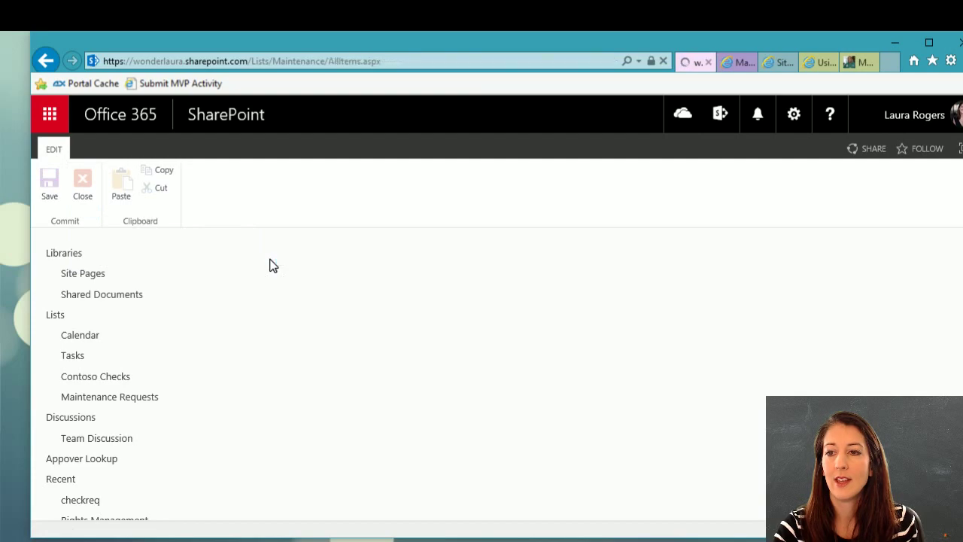
Set the Maintenance Requests list to use the default SharePoint form and delete its InfoPath form from the server.
click(342, 329)
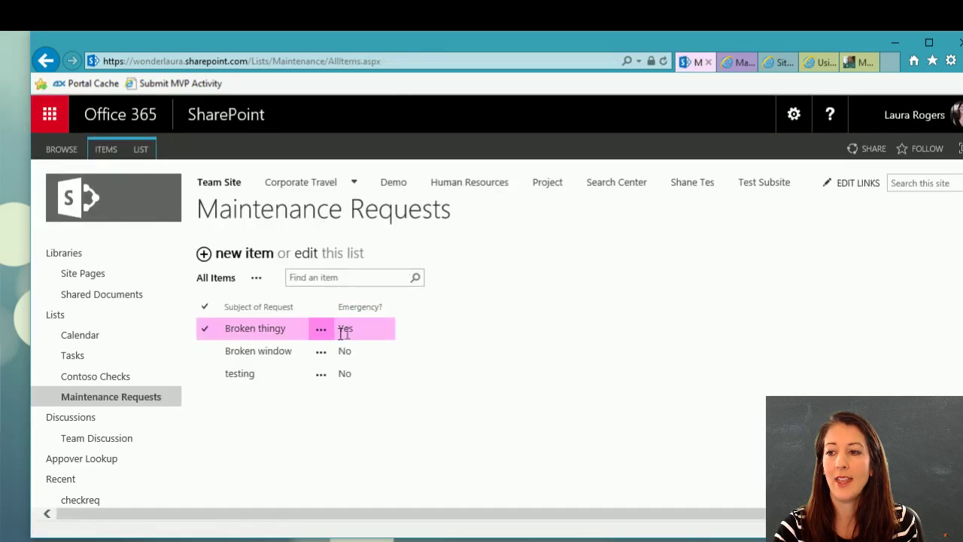
click(294, 325)
click(143, 149)
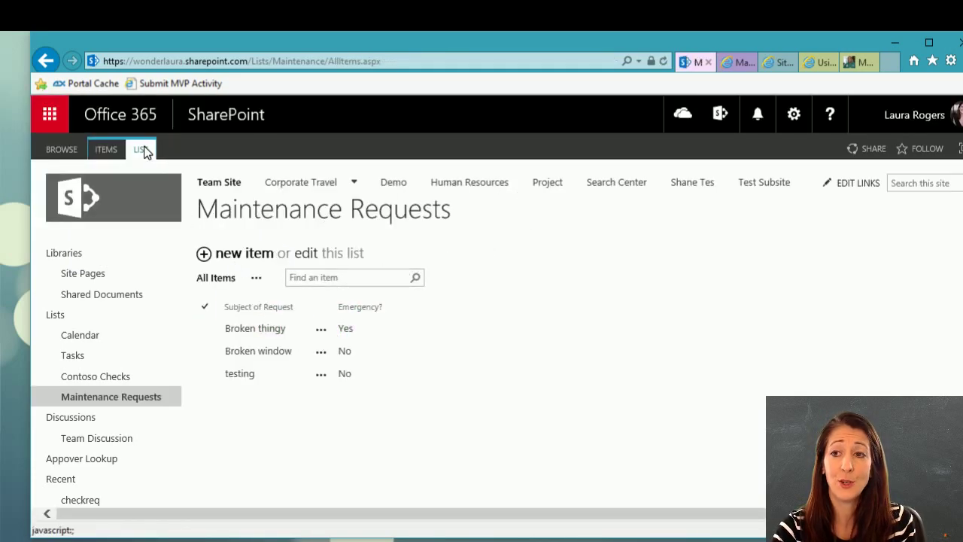
click(830, 194)
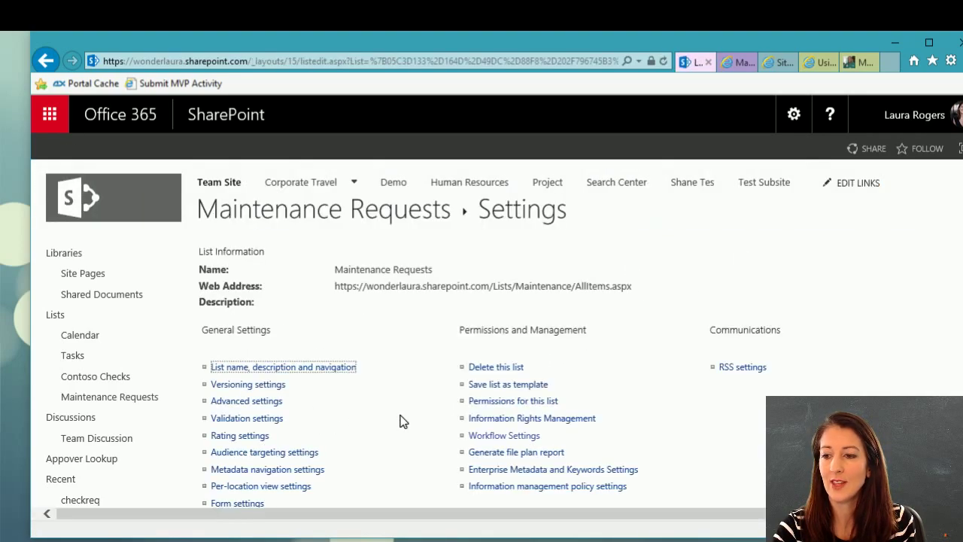
scroll(361, 437, down, 1)
click(240, 454)
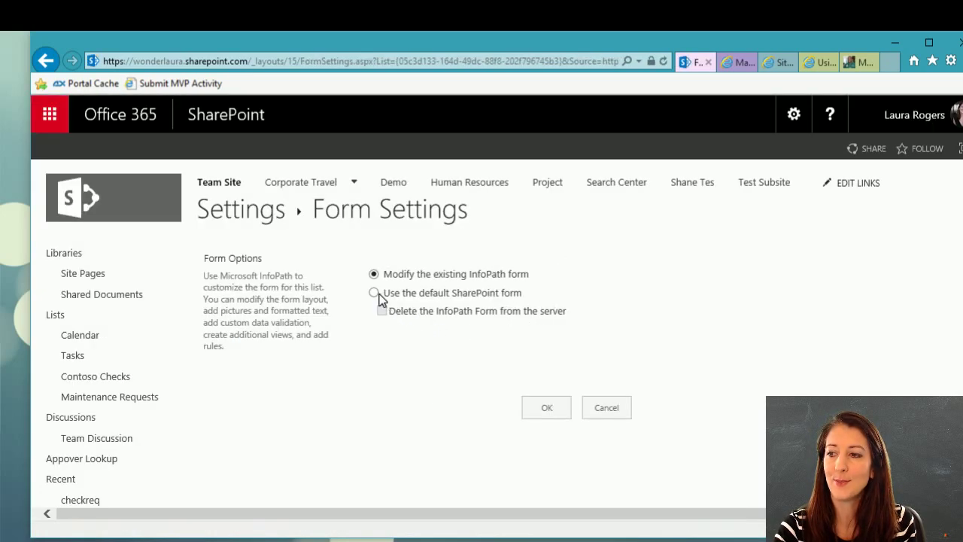
click(374, 293)
click(382, 311)
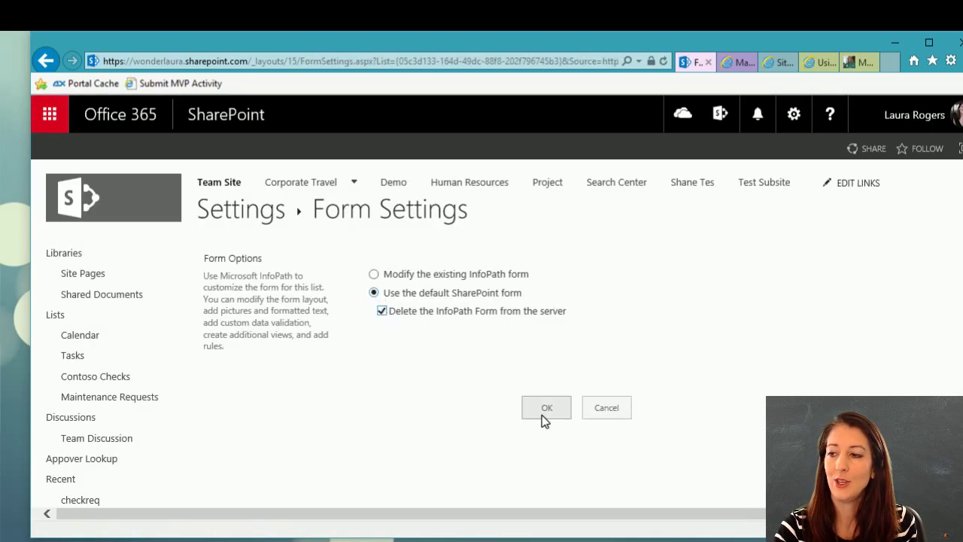
click(544, 414)
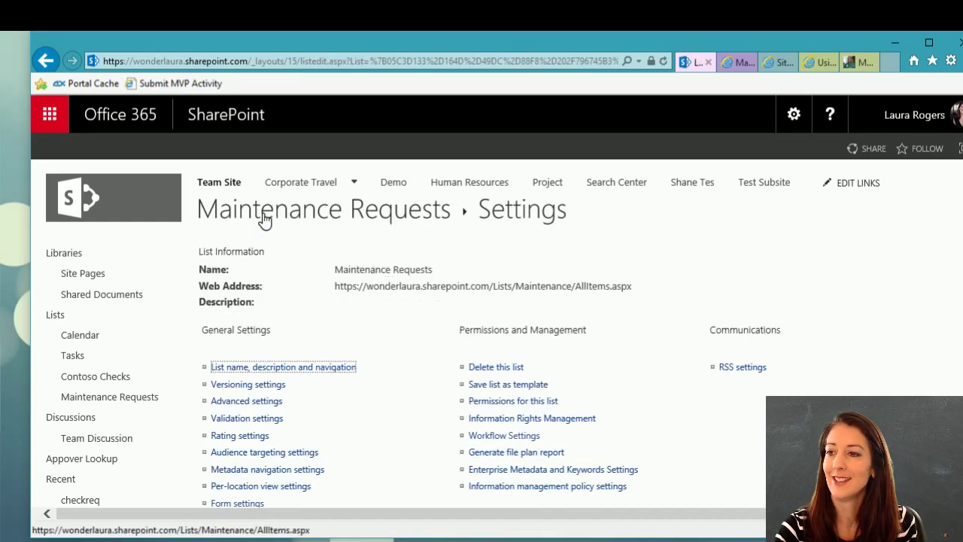
Check the Maintenance Requests list's new item form, try its Emergency? toggle, and cancel without saving.
click(265, 218)
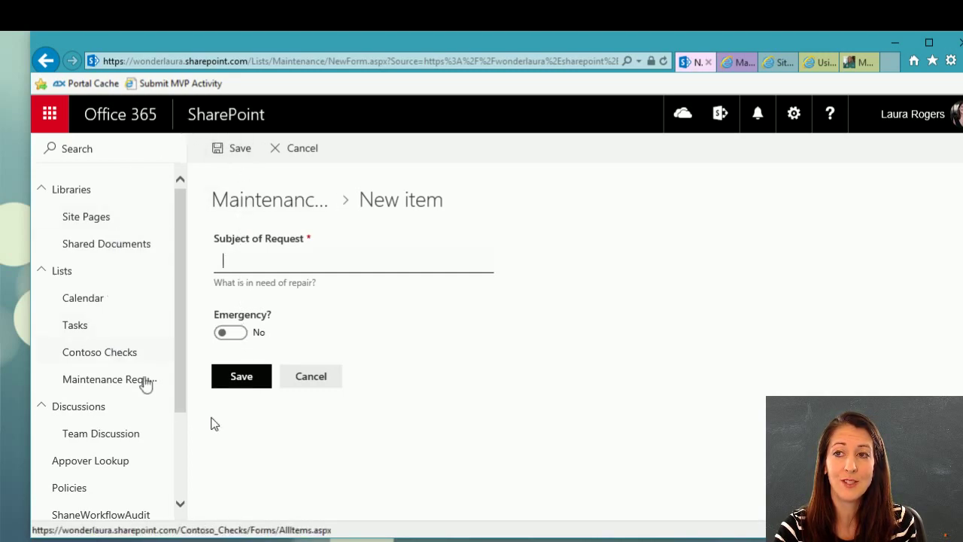
click(232, 334)
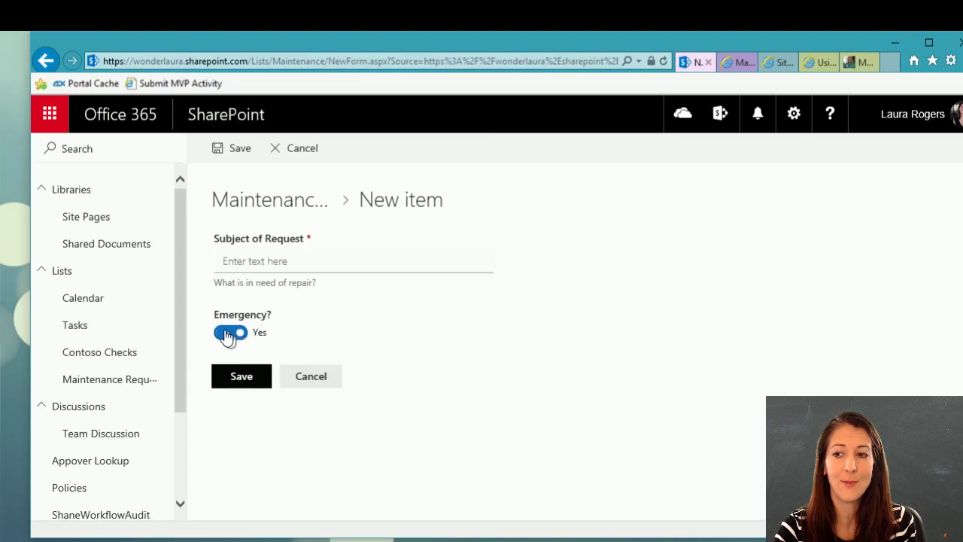
click(228, 335)
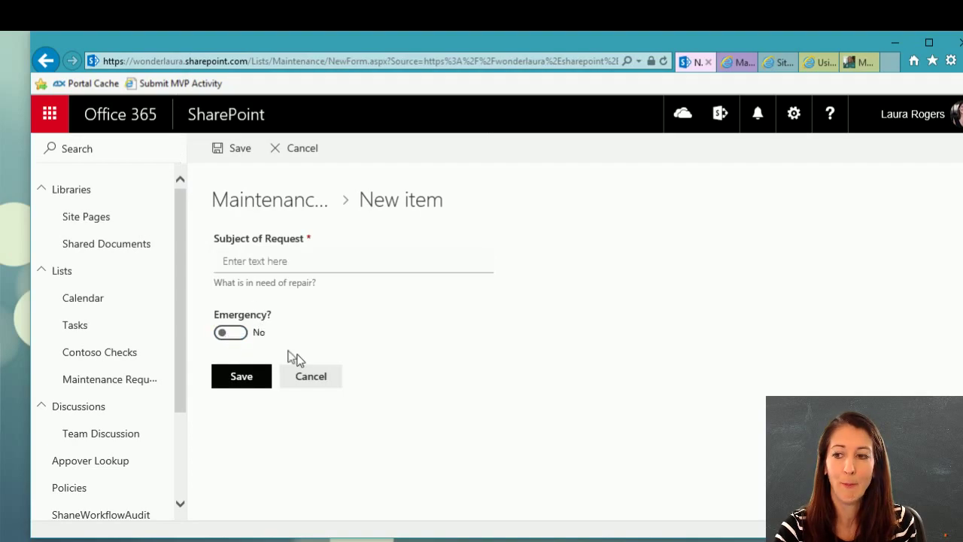
click(315, 378)
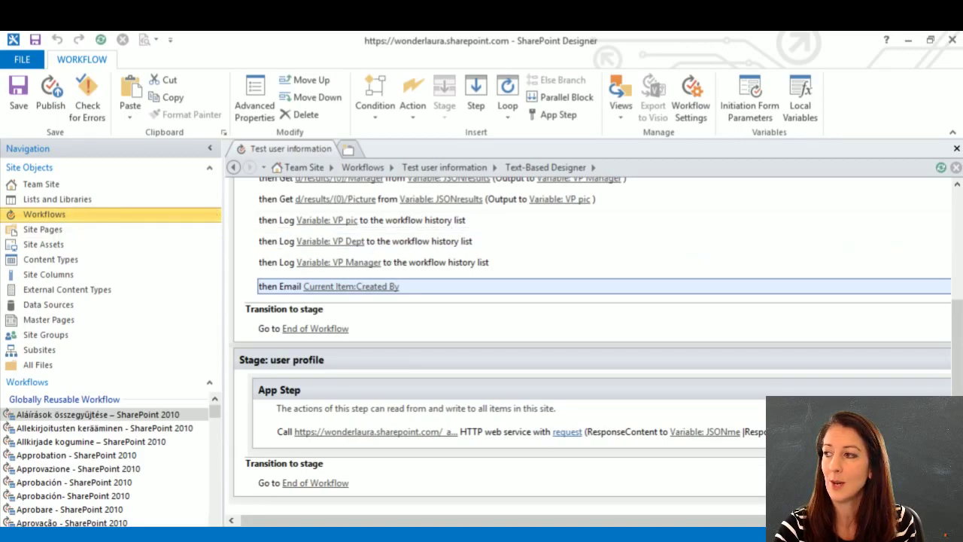
Switch to SharePoint Designer, go to the site's workflow list and refresh it.
scroll(953, 240, up, 3)
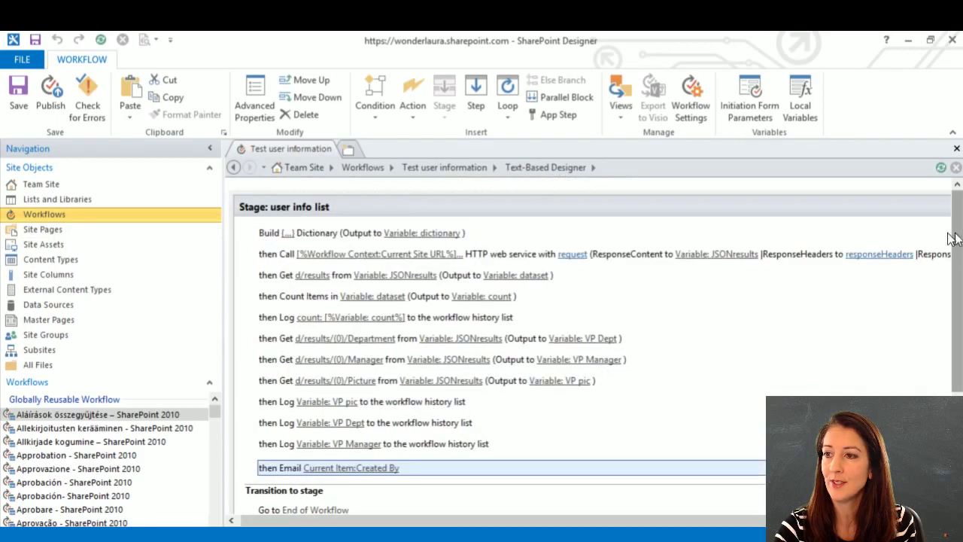
click(61, 215)
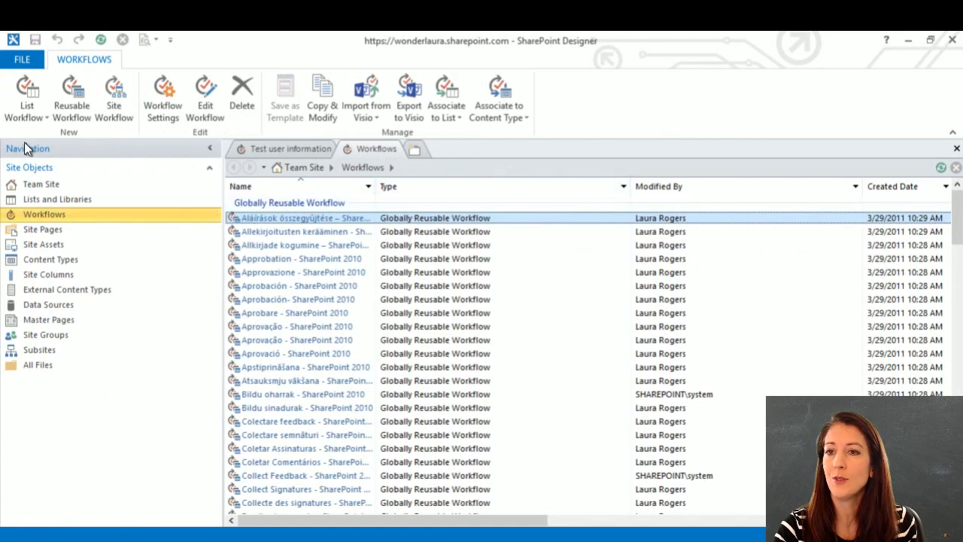
click(25, 111)
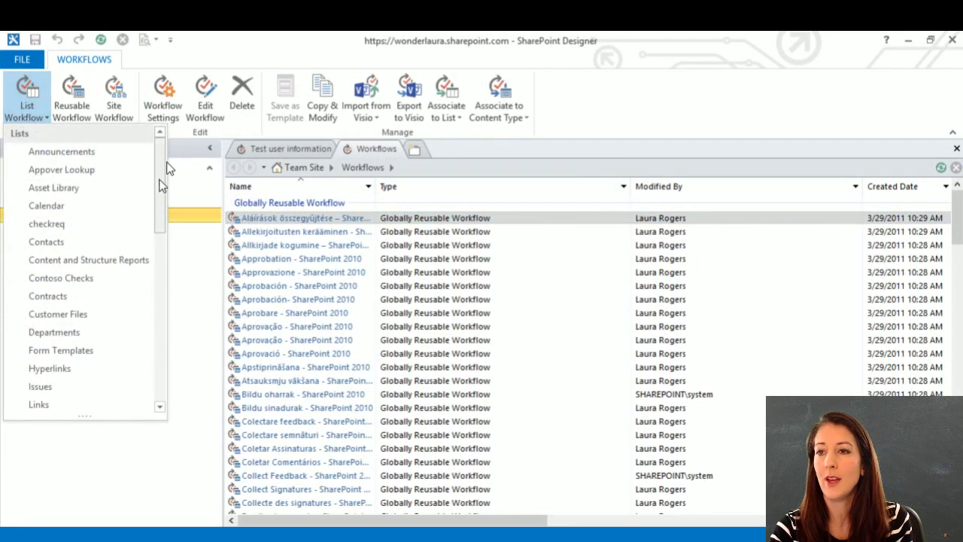
click(251, 42)
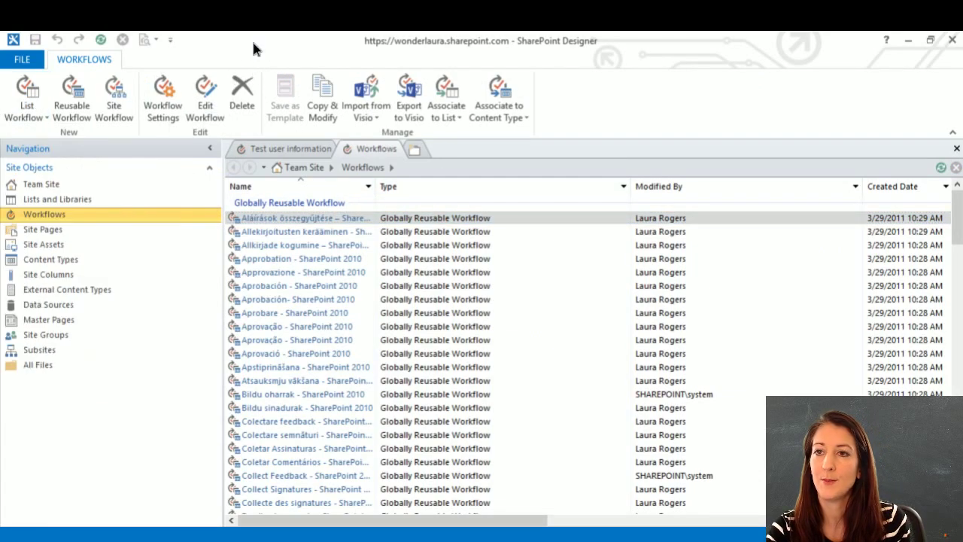
click(101, 39)
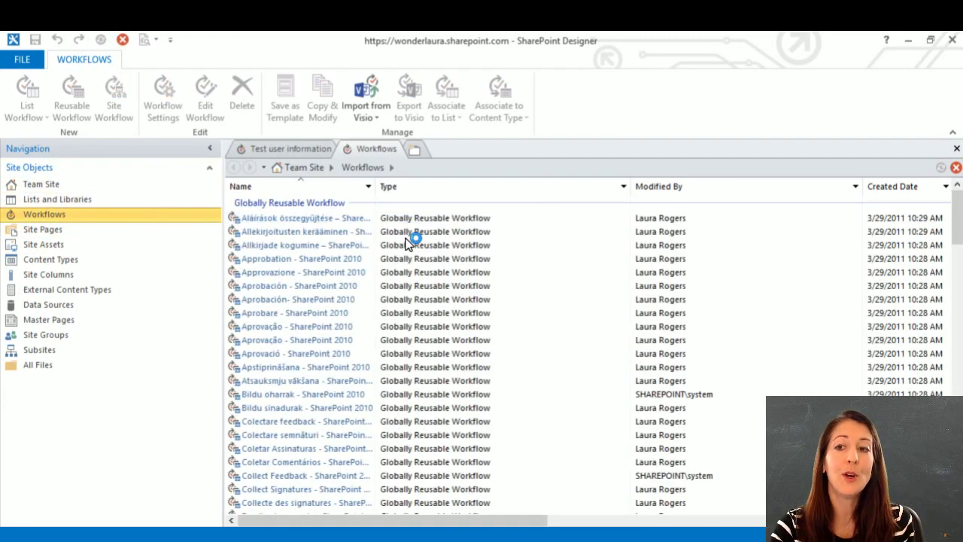
click(231, 218)
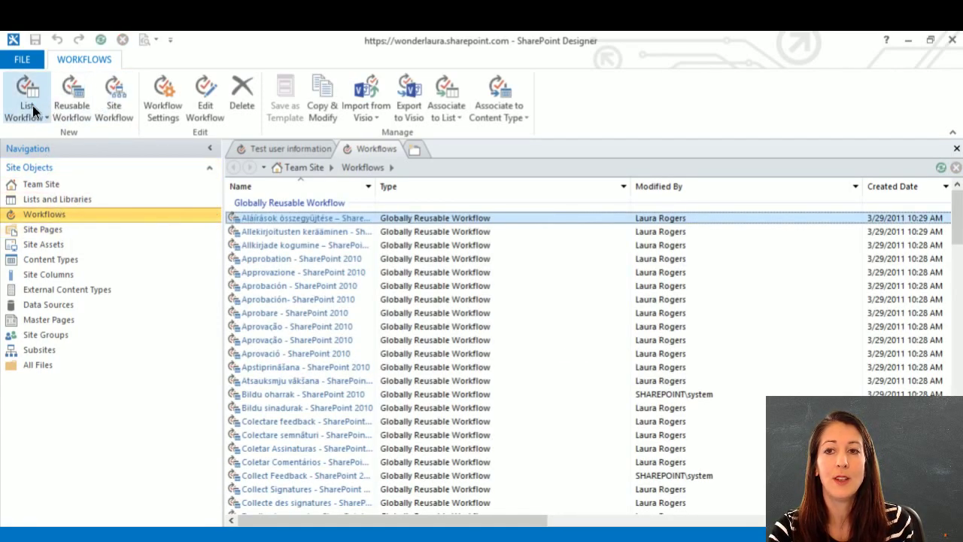
Create a SharePoint 2013 list workflow named New maintenance on the Maintenance Requests list.
click(33, 105)
scroll(159, 159, down, 4)
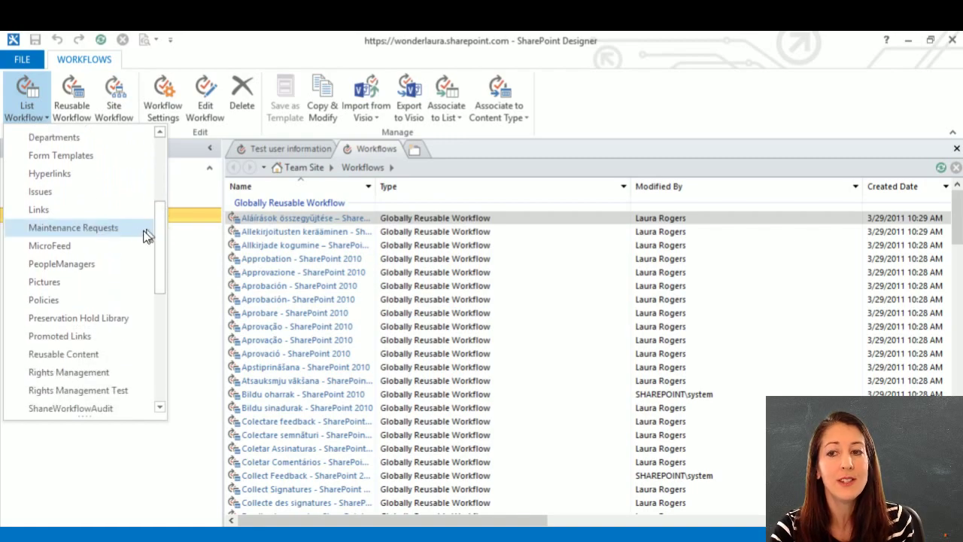
click(103, 229)
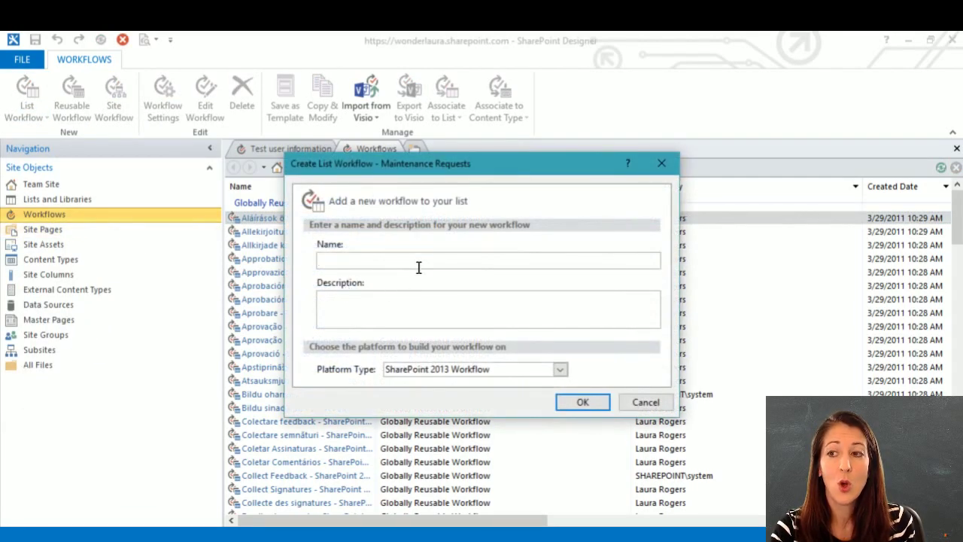
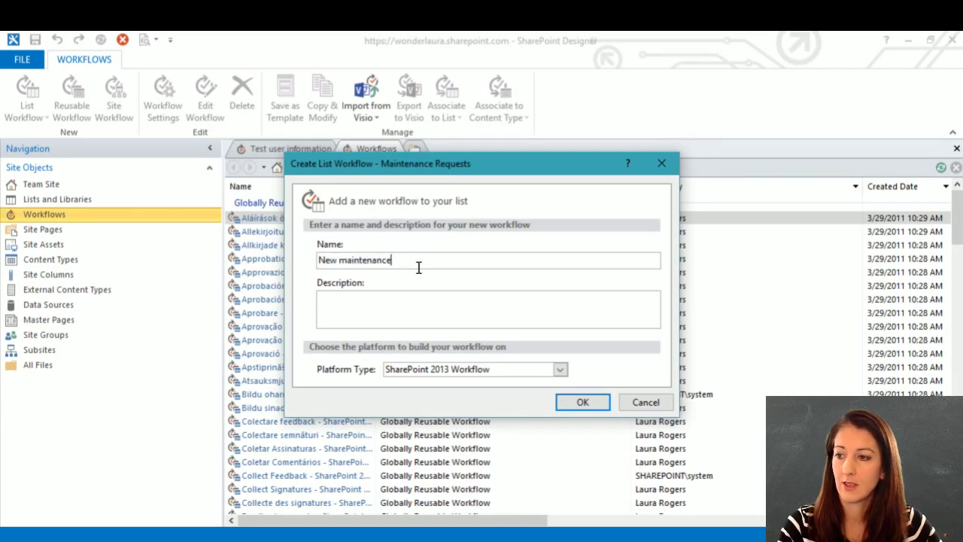
click(582, 403)
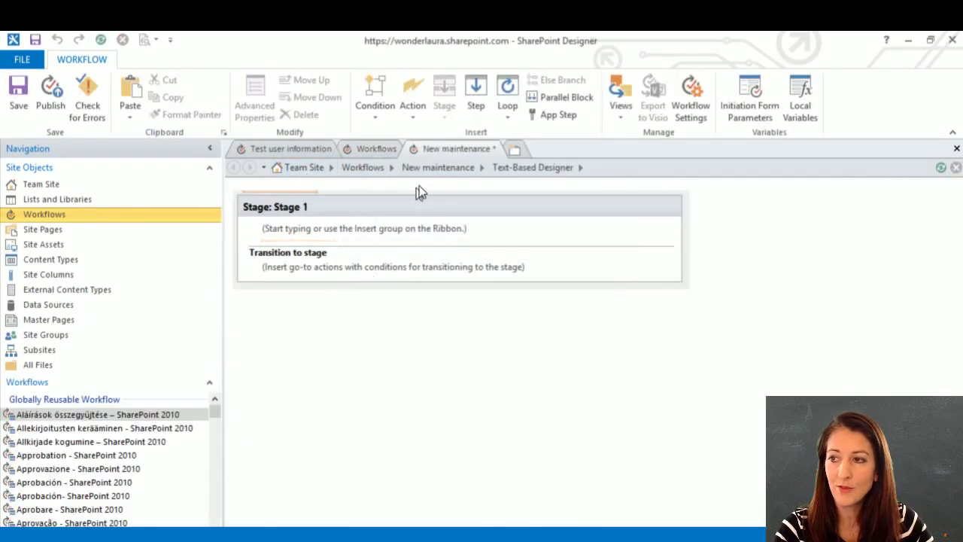
Review the Maintenance Requests list's settings page and its associated workflows, then close the page.
click(61, 199)
click(313, 340)
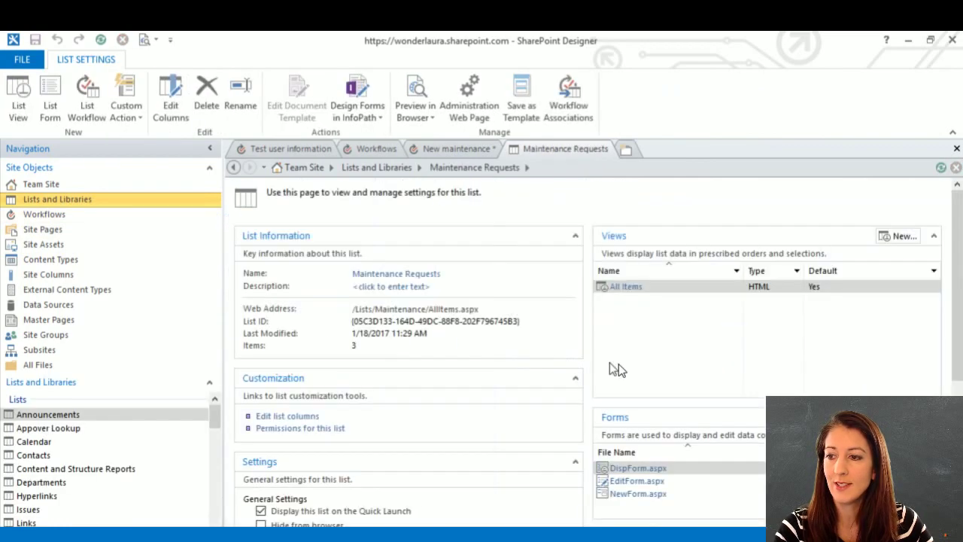
scroll(675, 382, down, 5)
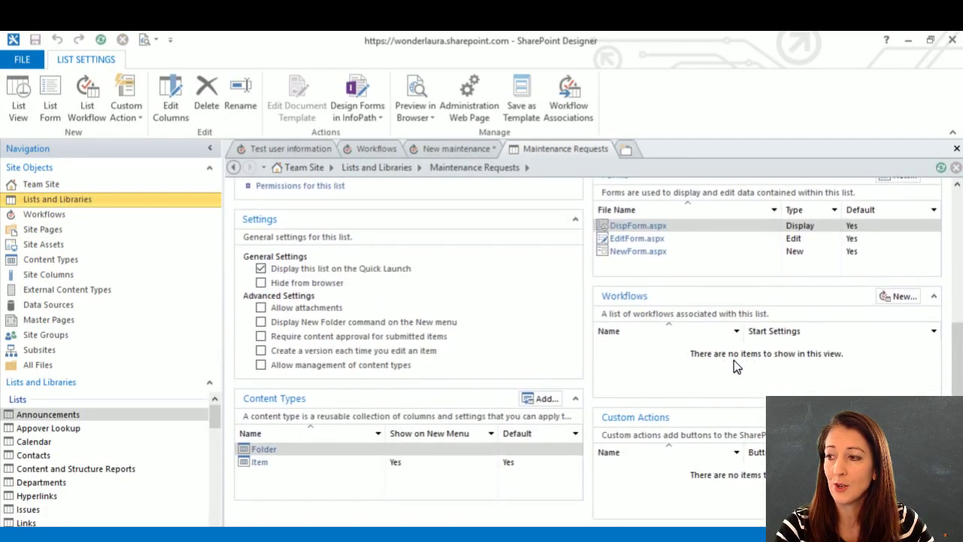
click(956, 149)
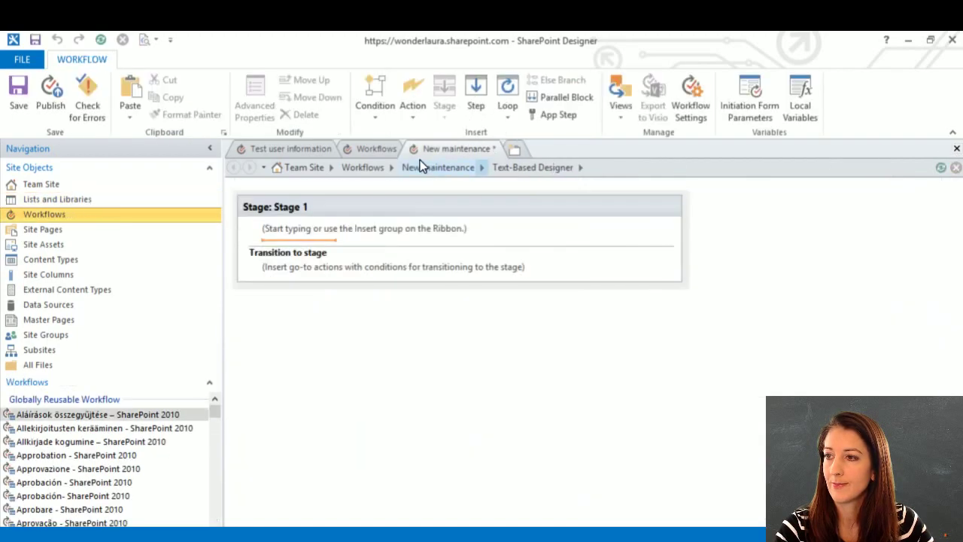
Add a Build Dictionary action to Stage 1 of the New maintenance workflow, using the Test user information workflow as reference.
click(304, 149)
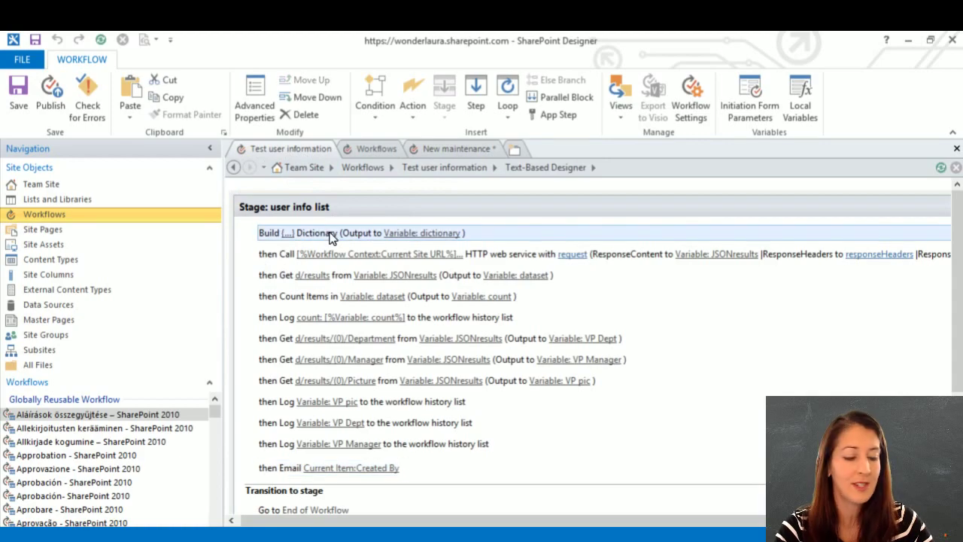
click(455, 148)
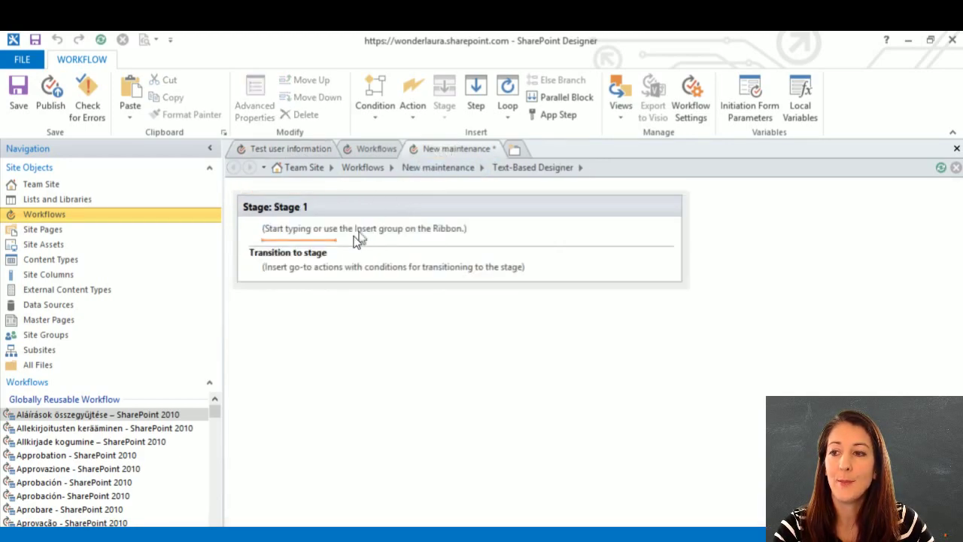
key(ctrl+v)
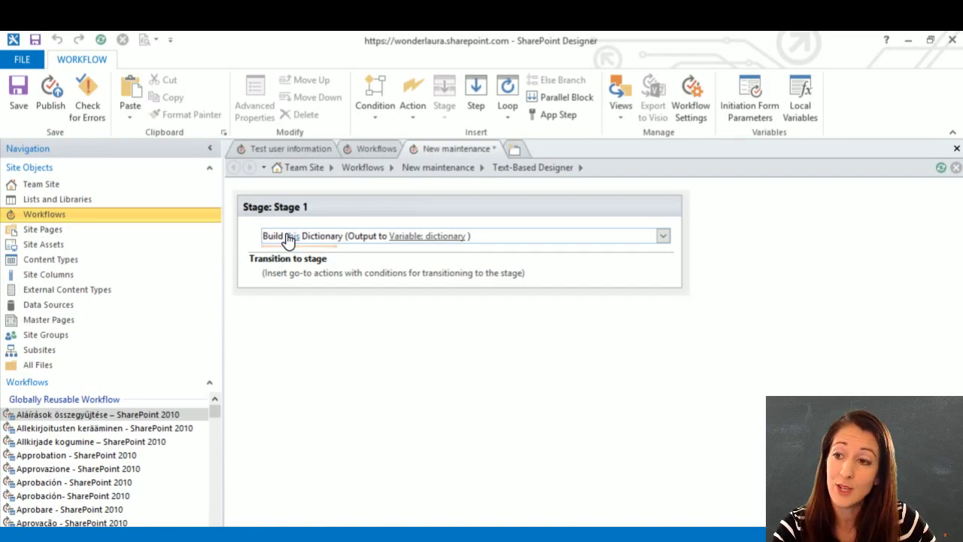
Copy the Accept item's value application/json;odata=verbose from the Test user information workflow's dictionary, leaving the dictionary without changes.
click(376, 149)
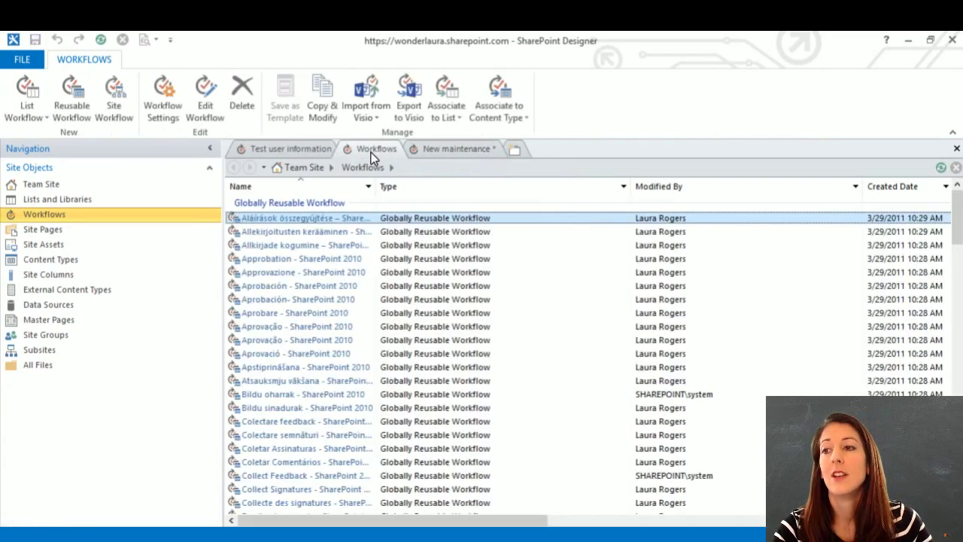
click(314, 151)
click(289, 233)
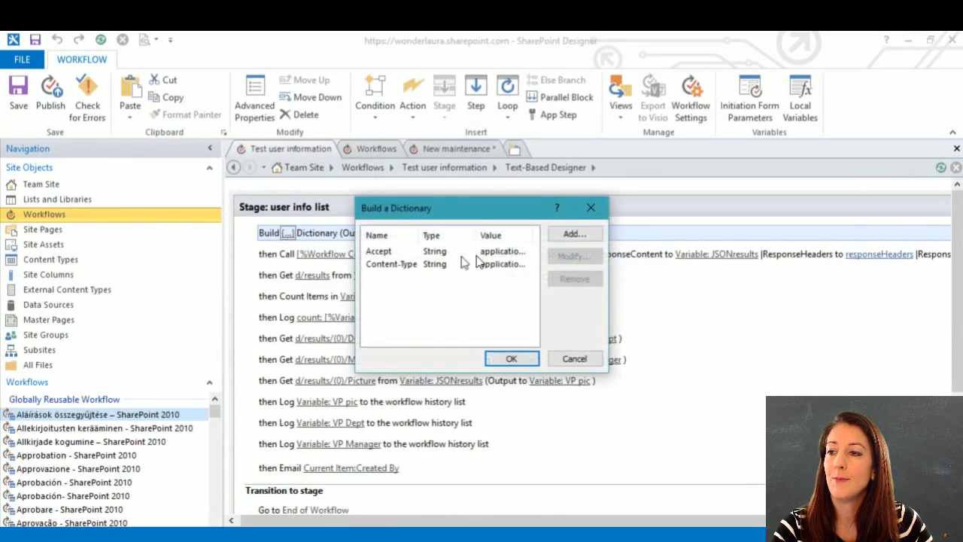
click(489, 252)
click(572, 255)
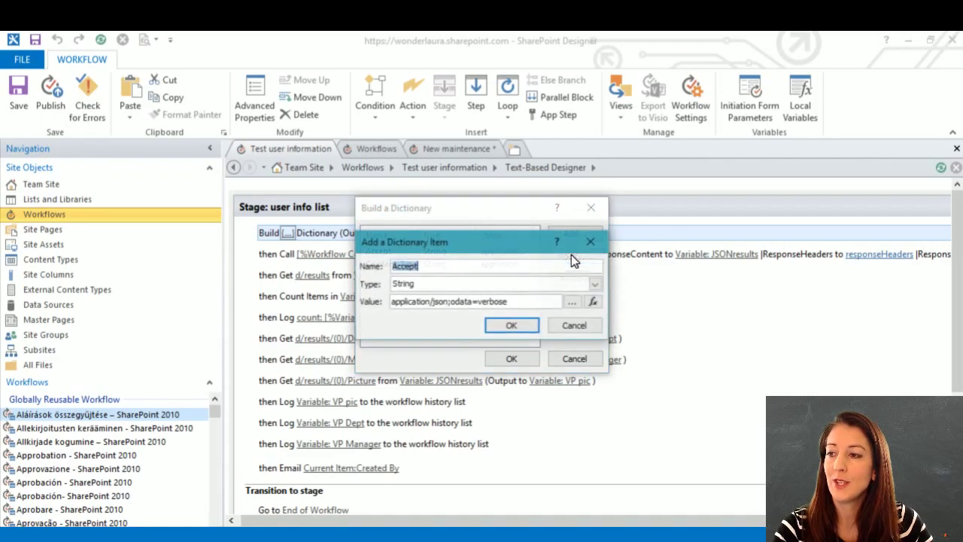
drag(541, 298, 362, 303)
key(ctrl+c)
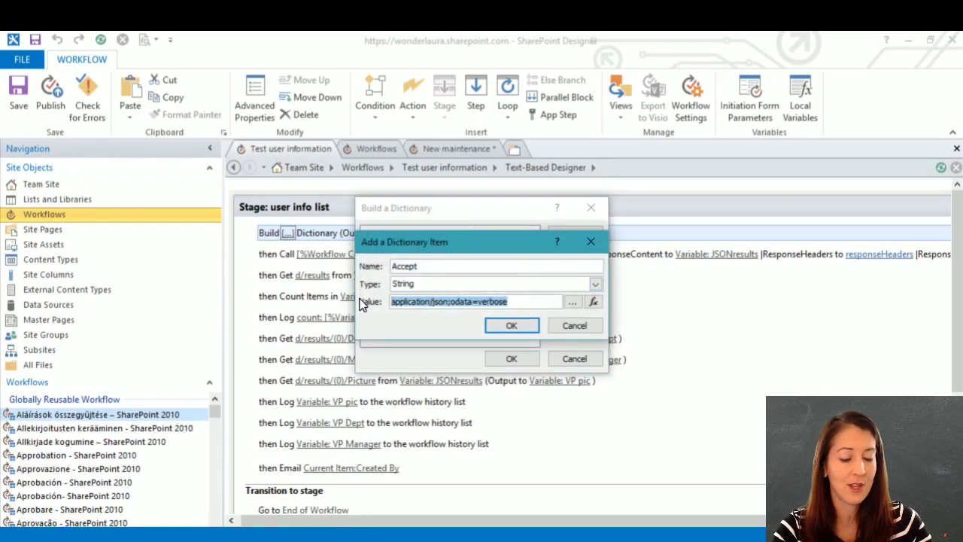
click(573, 325)
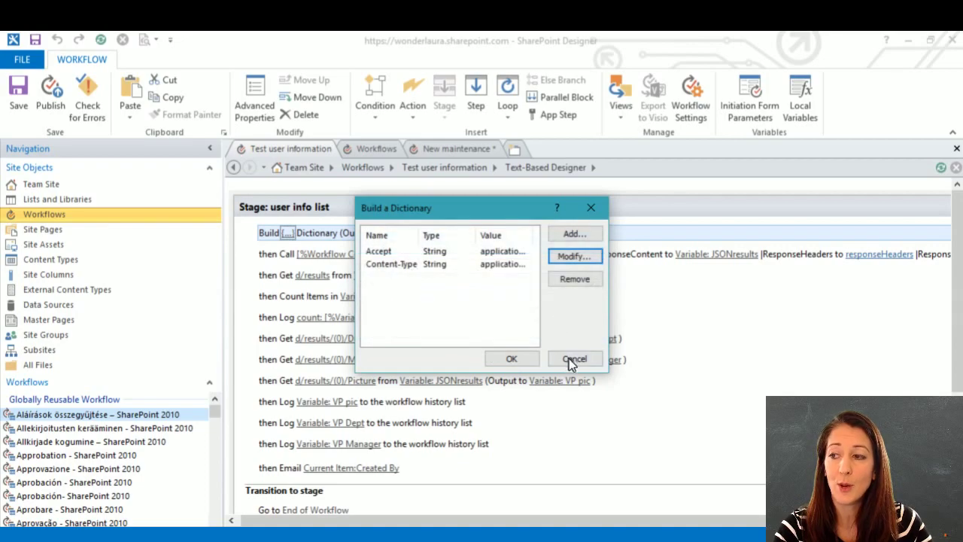
click(573, 358)
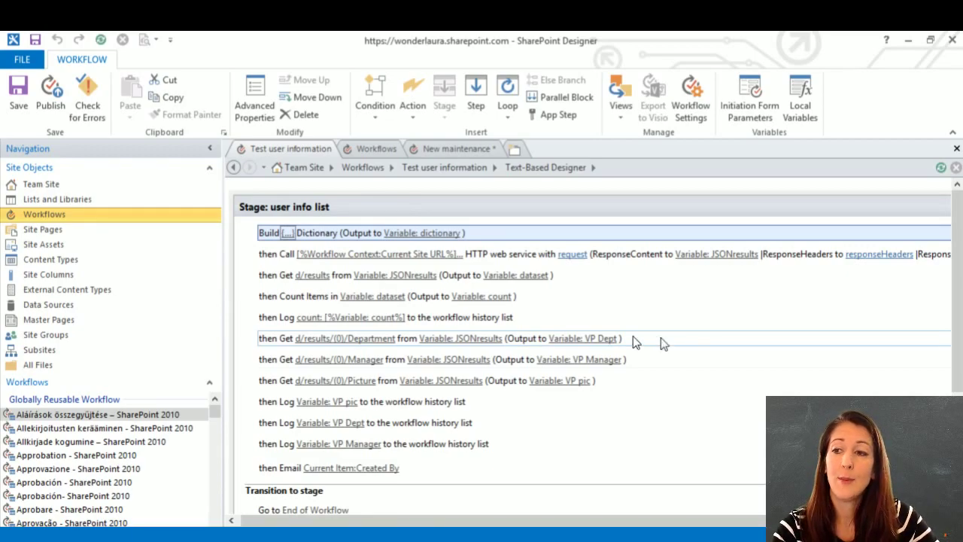
Add a string item named Accept with value application/json;odata=verbose to the New maintenance workflow's dictionary.
click(467, 148)
click(292, 236)
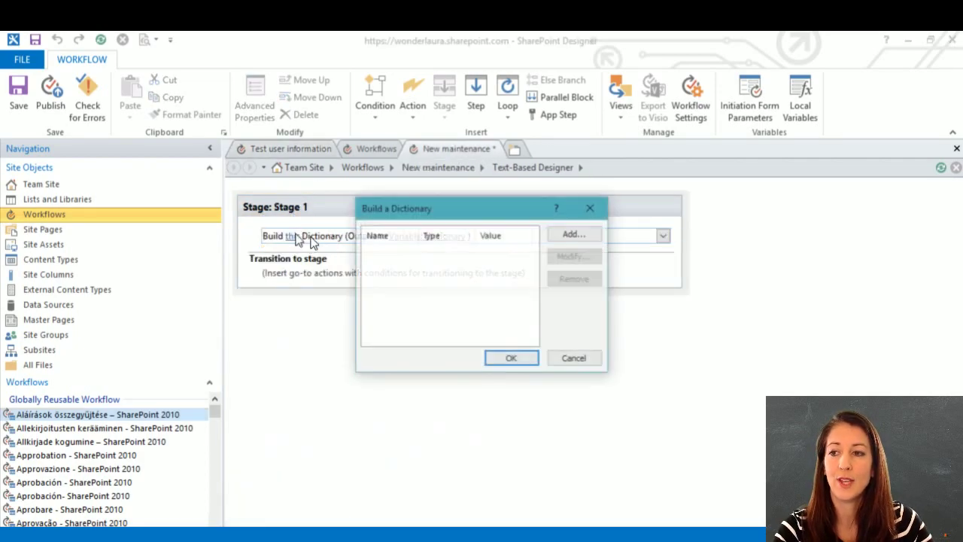
click(569, 234)
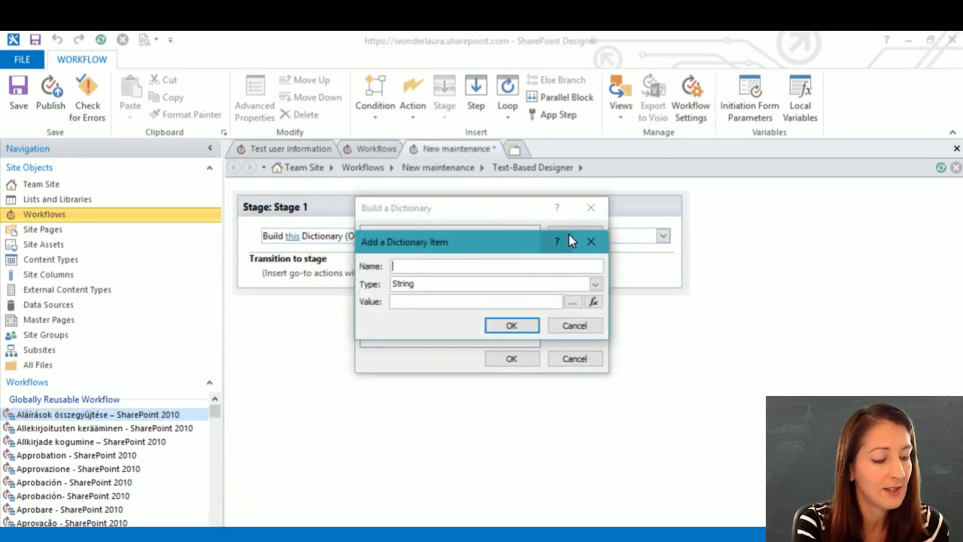
text(Acce)
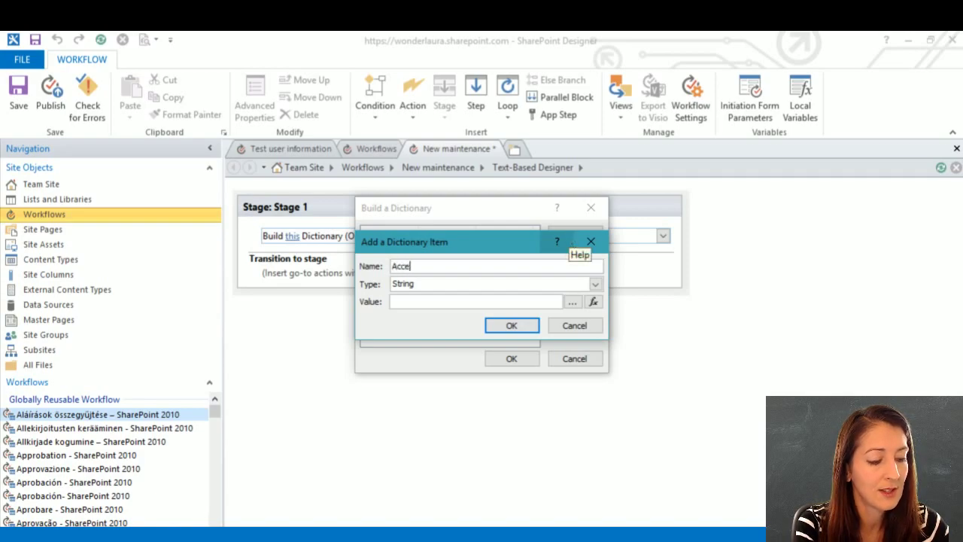
text(pt)
key(Tab)
key(Tab)
key(ctrl+v)
key(Return)
Add a string item named Content-Type with value application/json;odata=verbose and accept the dictionary.
click(570, 239)
text(Co)
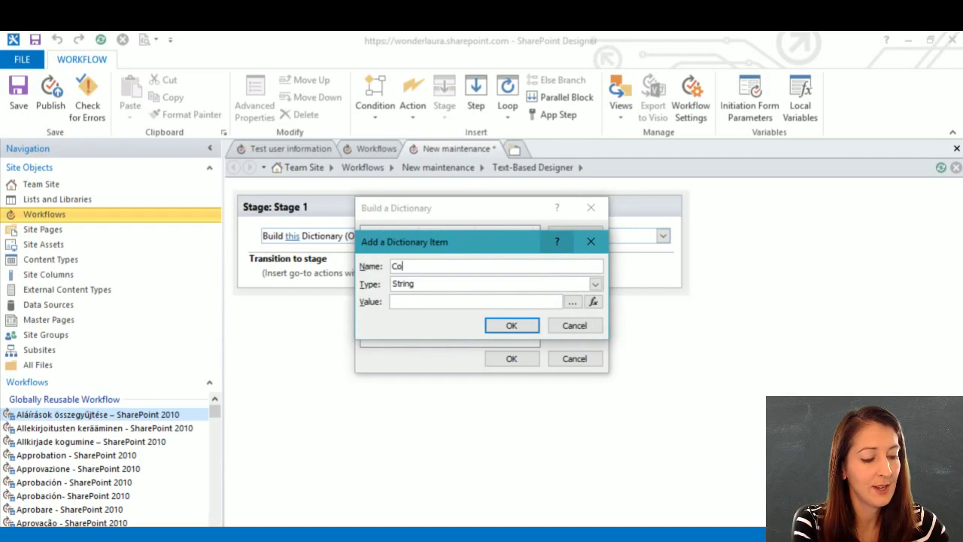
text(ntent-Type)
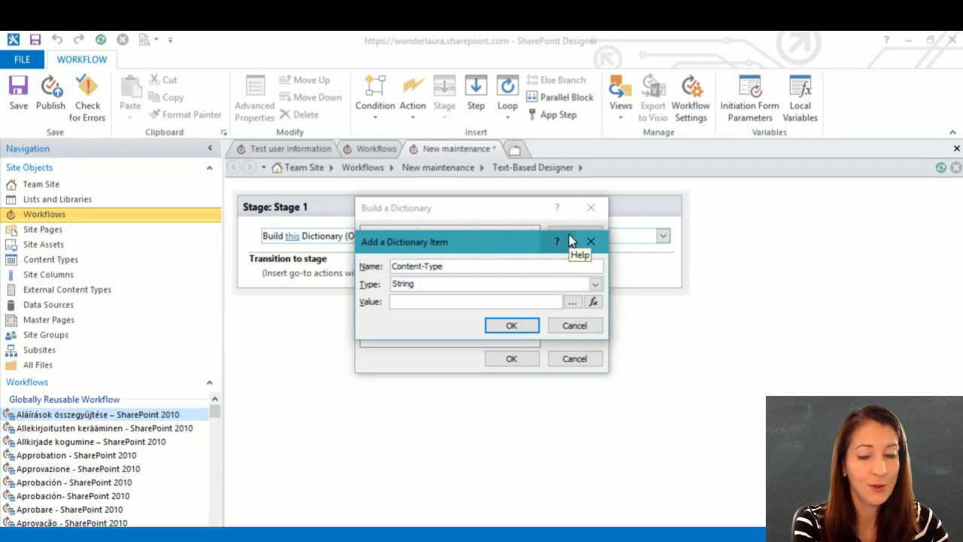
key(ctrl+v)
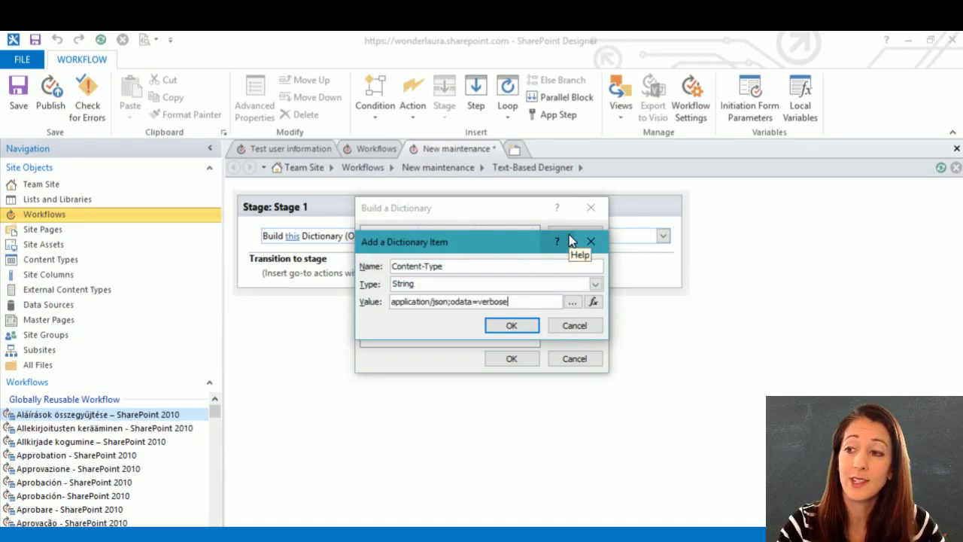
click(511, 326)
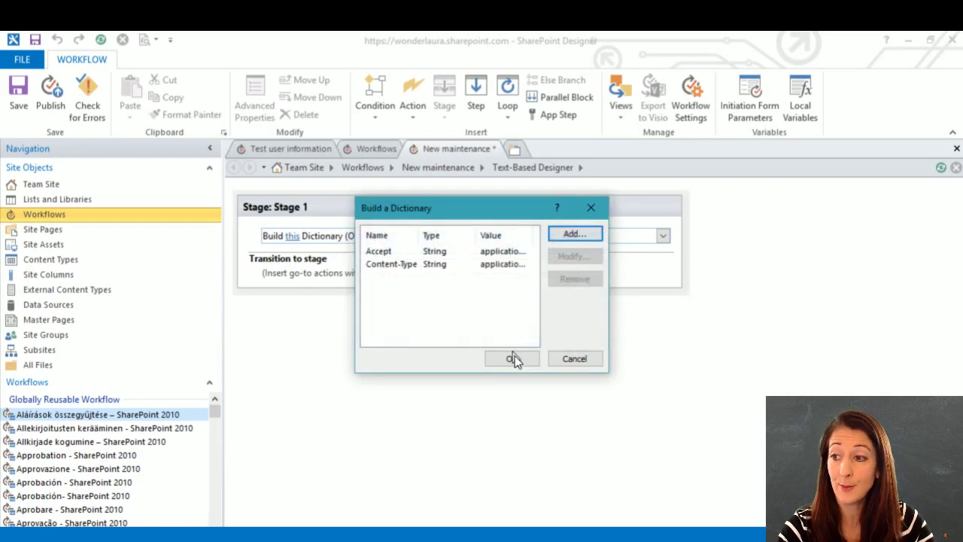
click(511, 358)
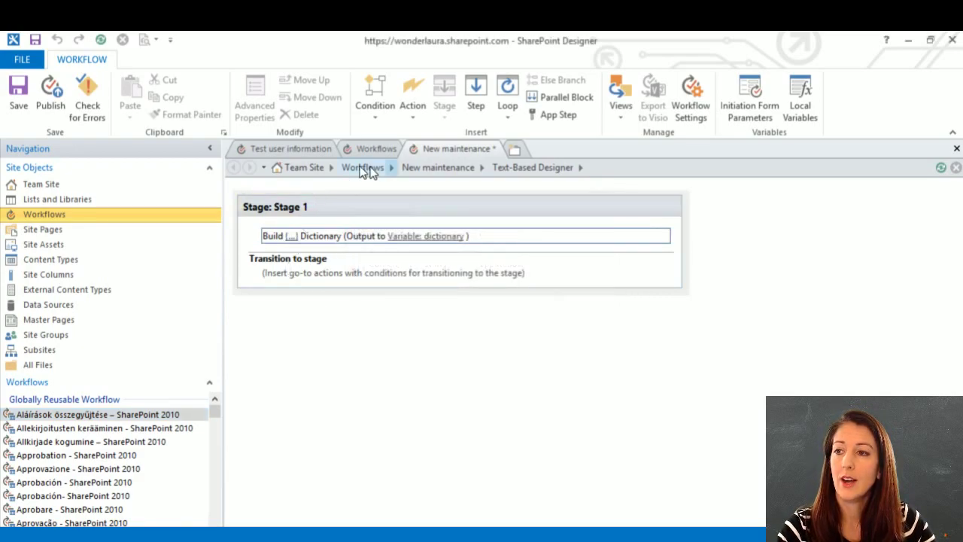
Copy the Call HTTP web service action from the Test user information workflow into New maintenance's Stage 1, below the Build Dictionary action.
click(281, 148)
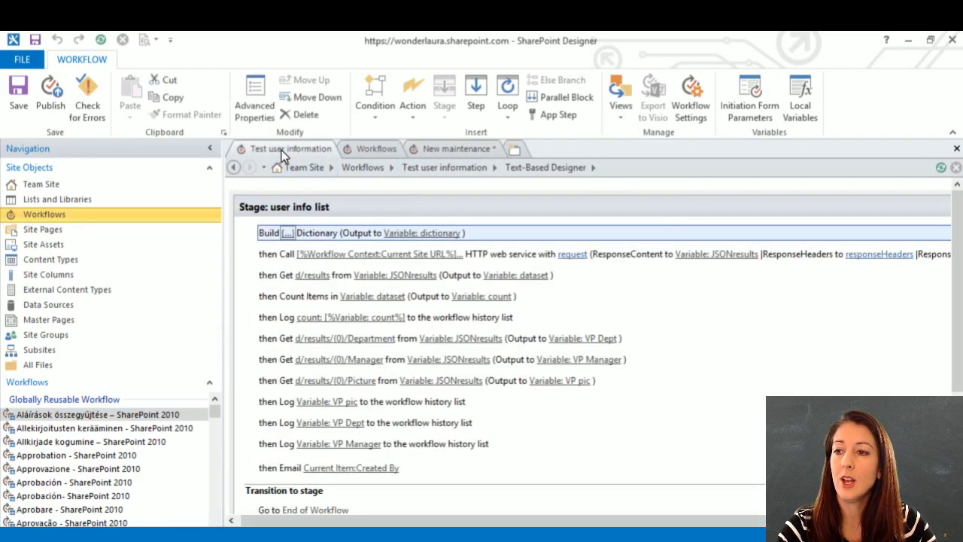
click(280, 258)
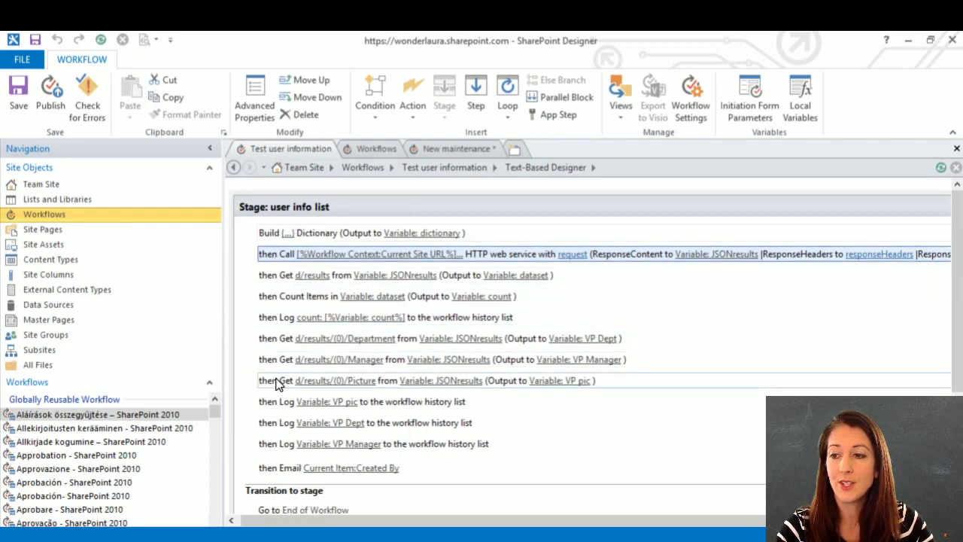
click(281, 452)
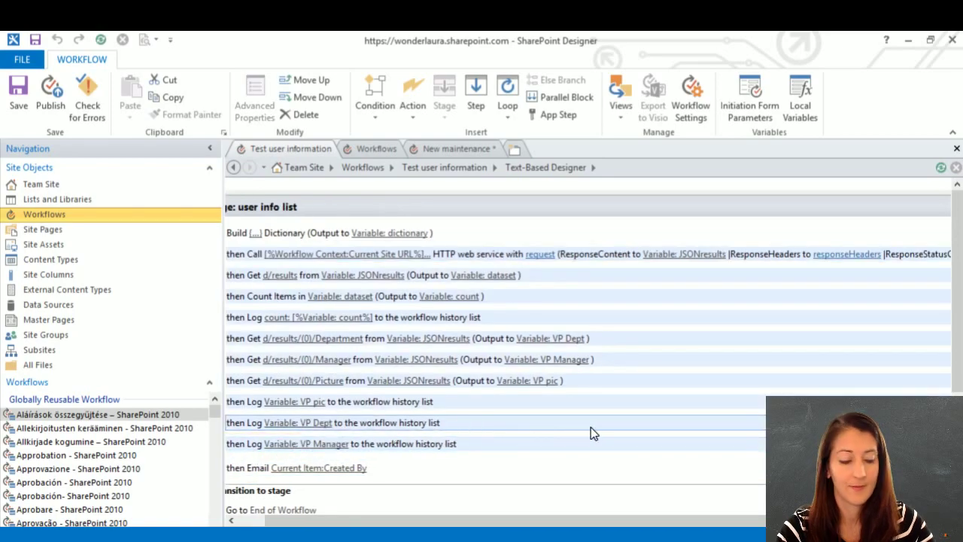
click(452, 149)
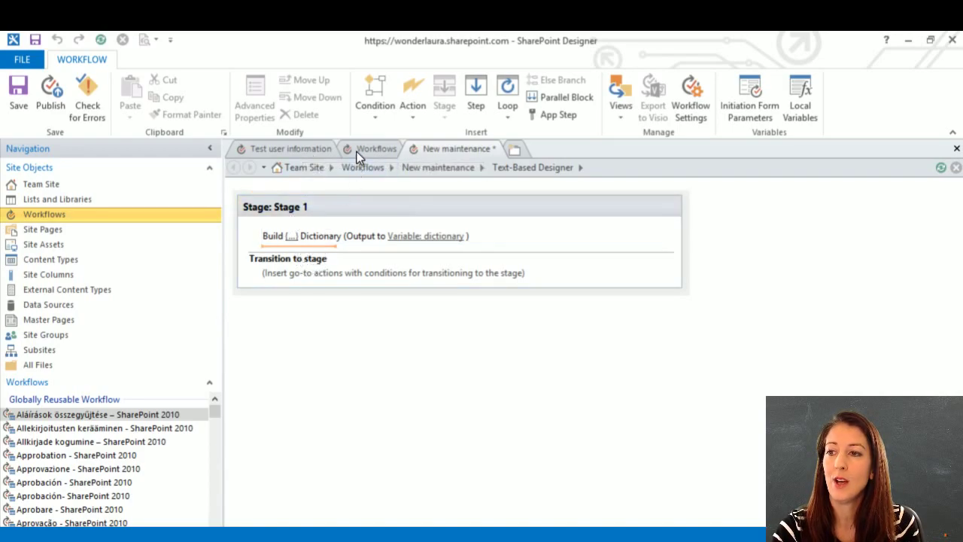
click(286, 150)
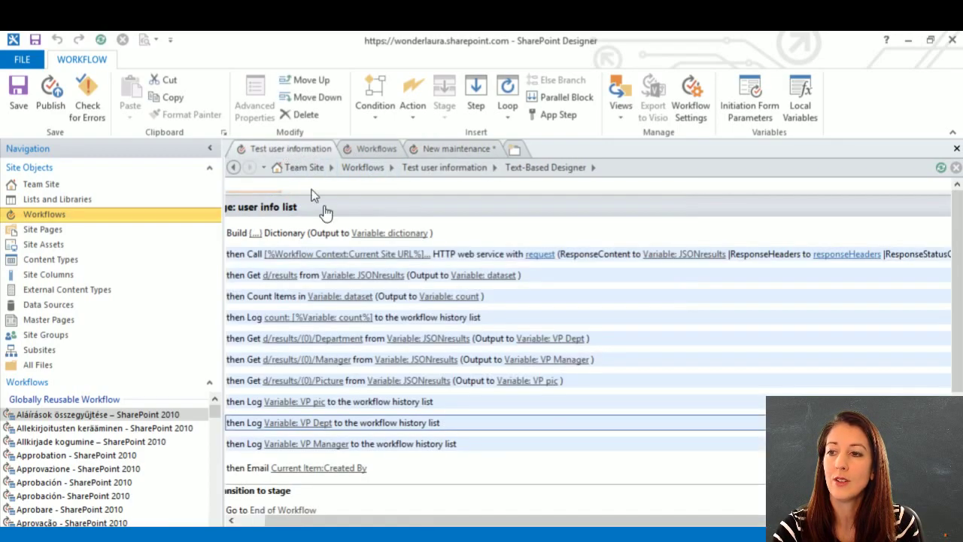
drag(263, 522, 256, 524)
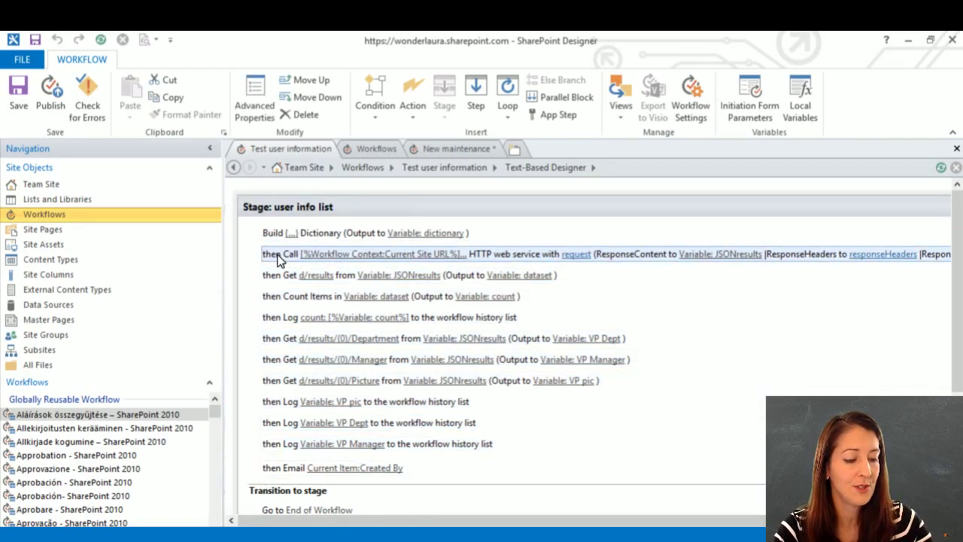
click(450, 148)
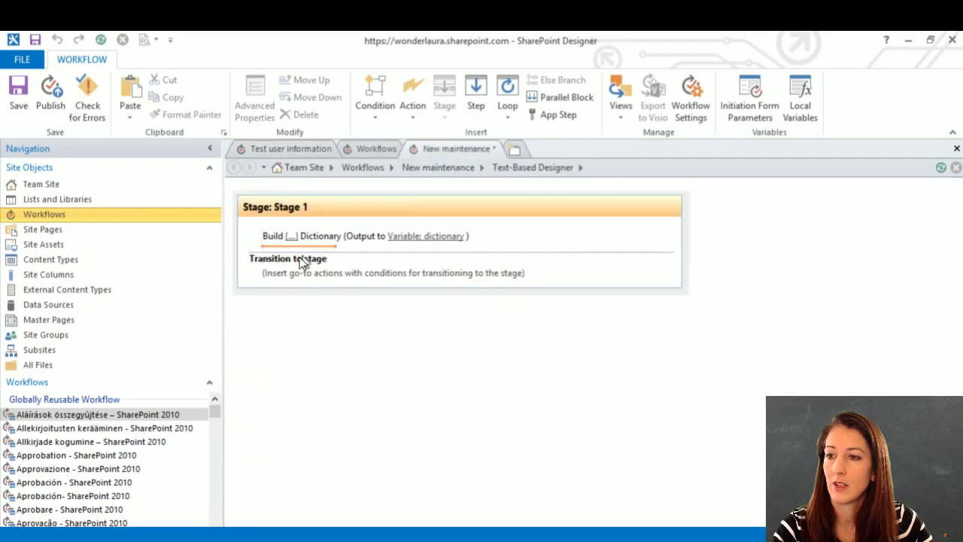
key(ctrl+v)
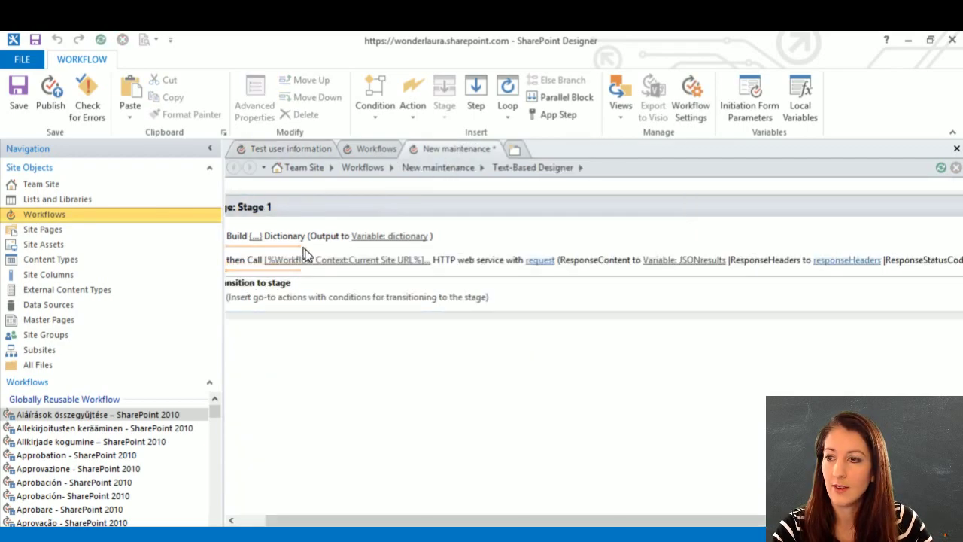
Open the copied web service call's URL in the String Builder and examine its UserName filter condition.
click(325, 270)
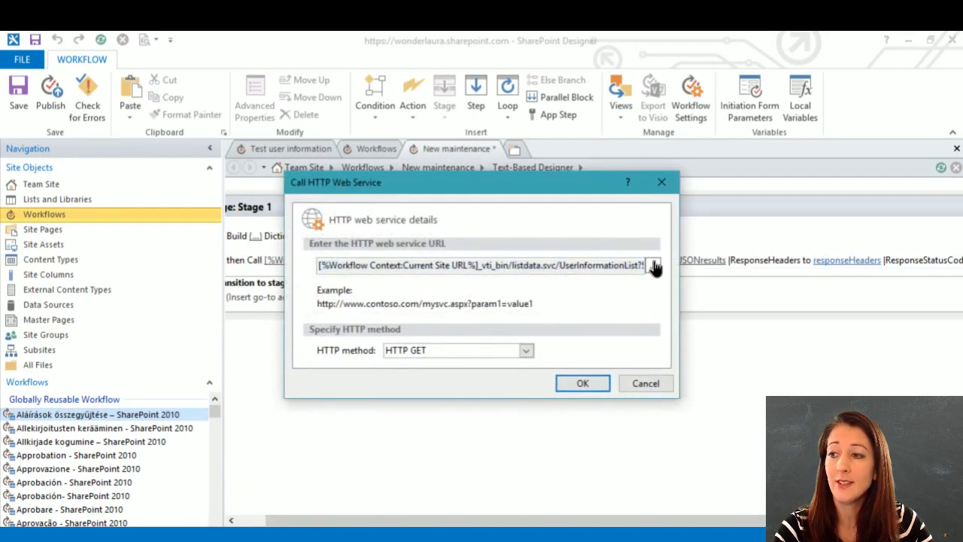
click(655, 265)
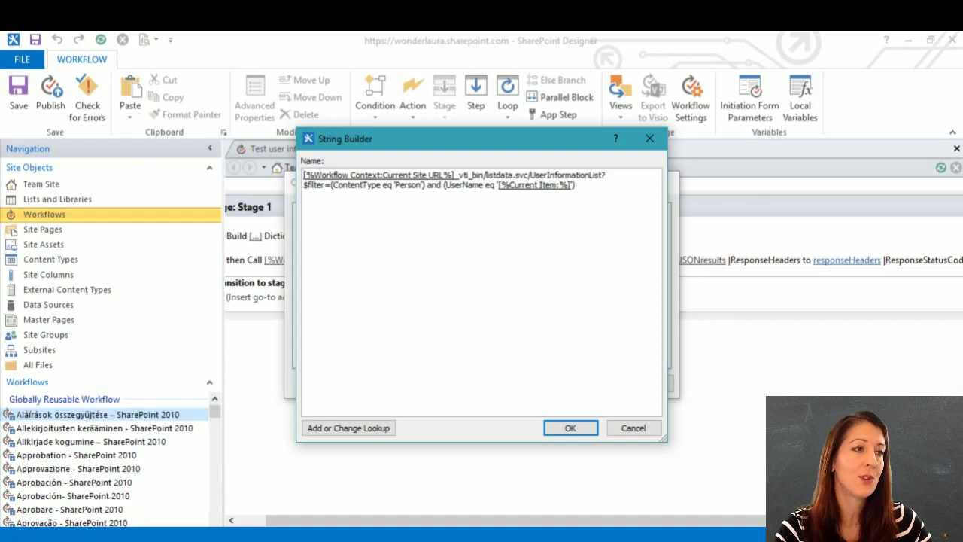
key(alt+Tab)
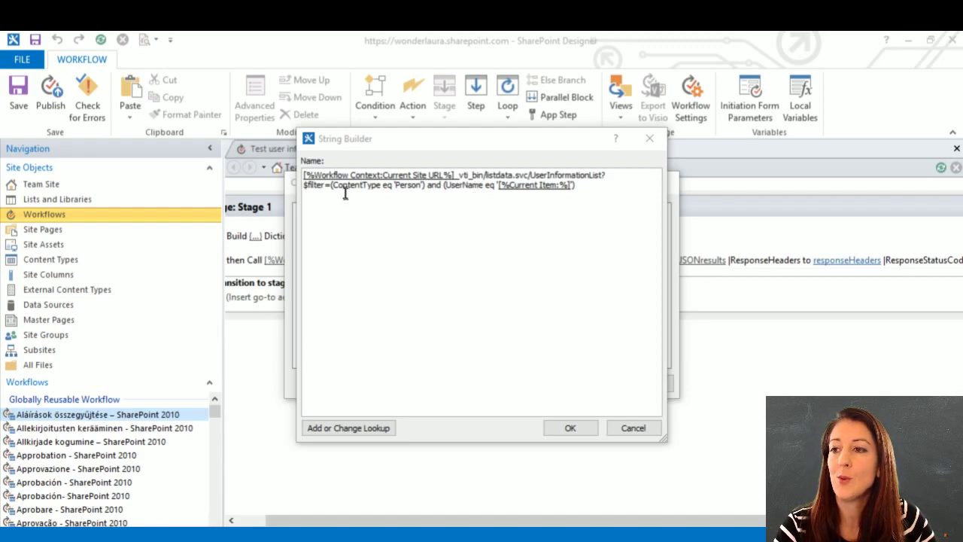
click(444, 185)
text(()
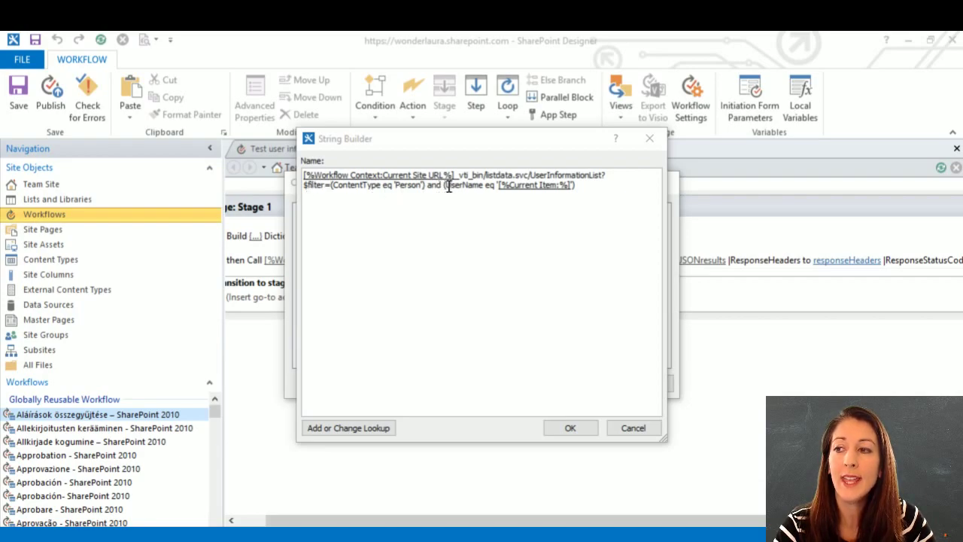
click(448, 186)
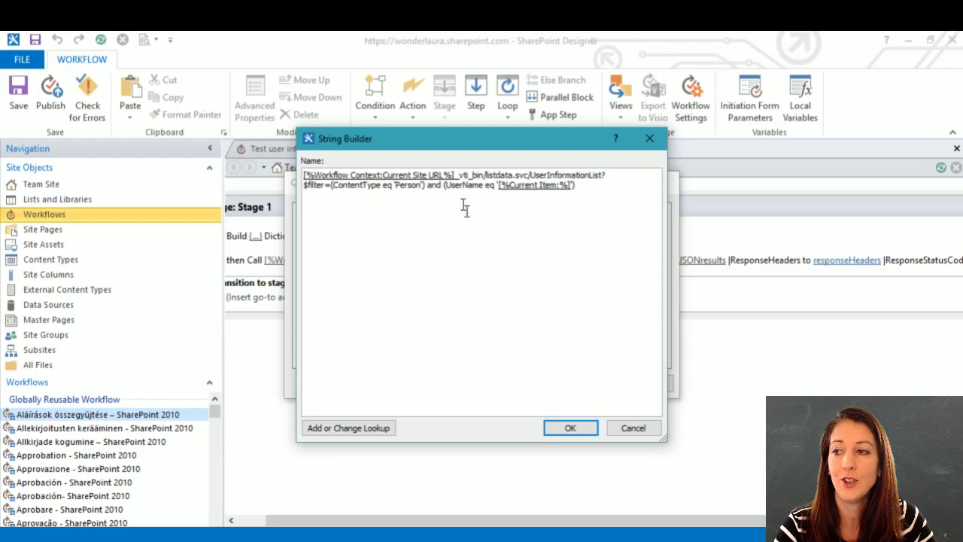
click(445, 186)
drag(445, 188, 482, 190)
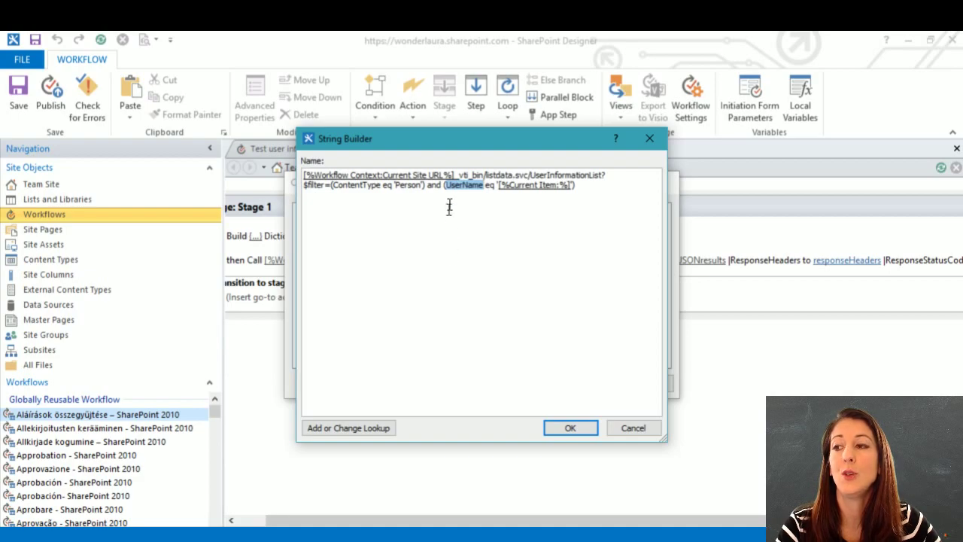
Set the filter's Current Item lookup to the Created By field, returned as Email Address.
click(534, 184)
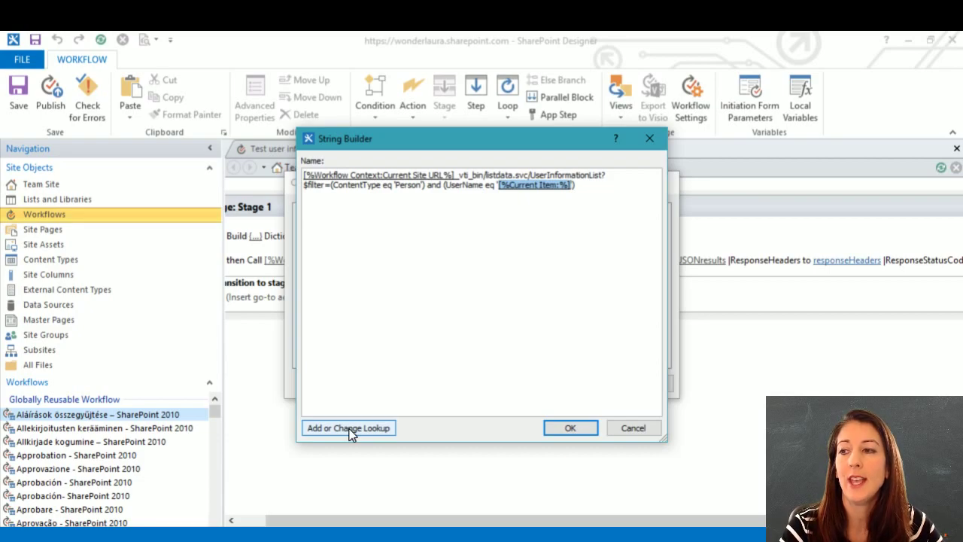
click(382, 430)
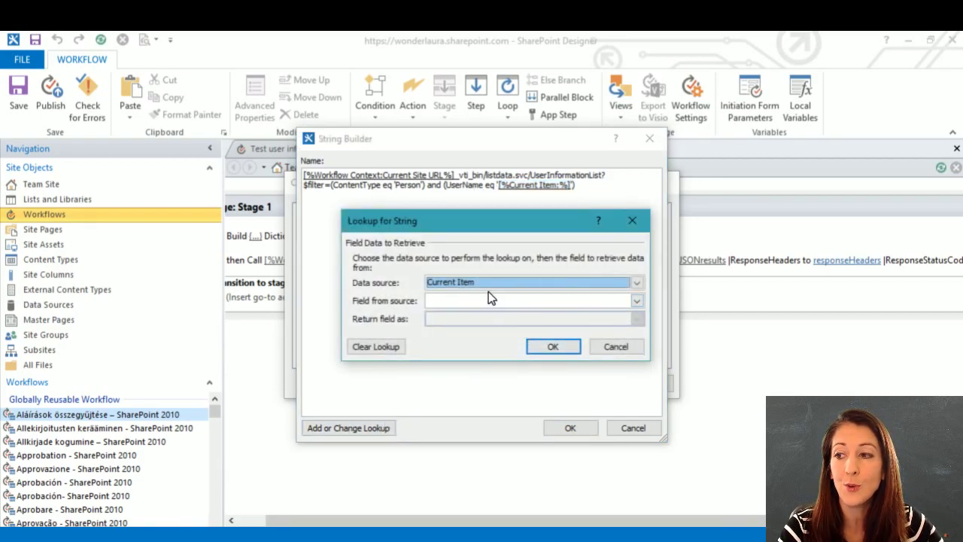
click(482, 302)
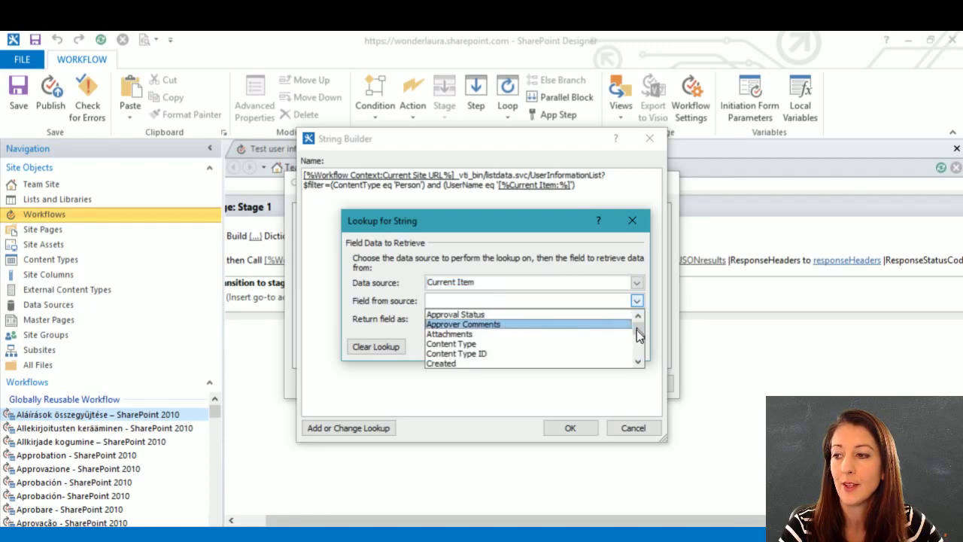
scroll(636, 333, down, 2)
click(496, 314)
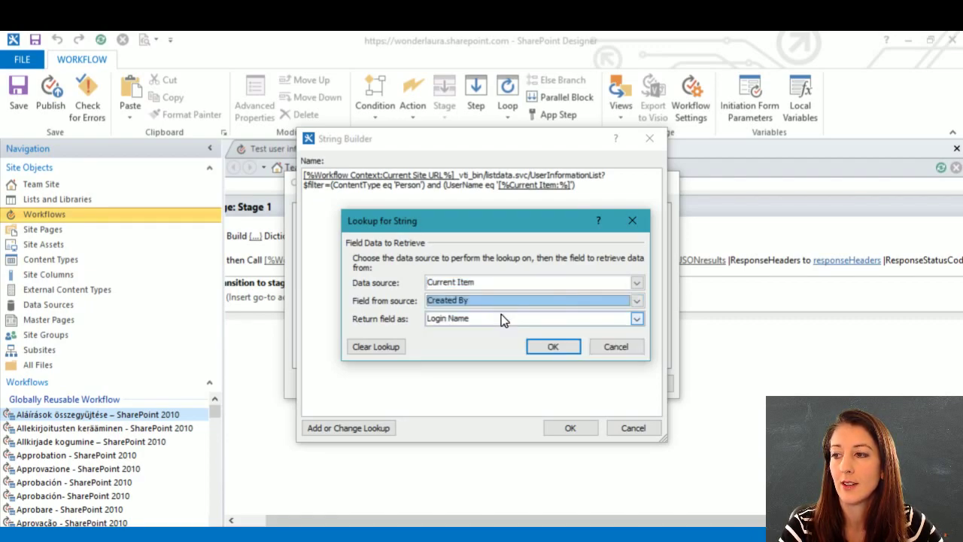
click(479, 319)
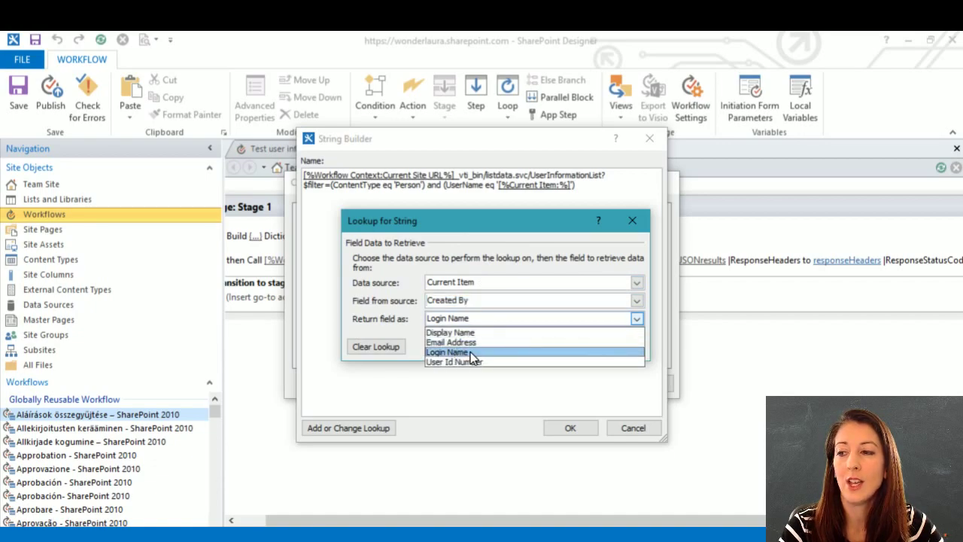
click(470, 353)
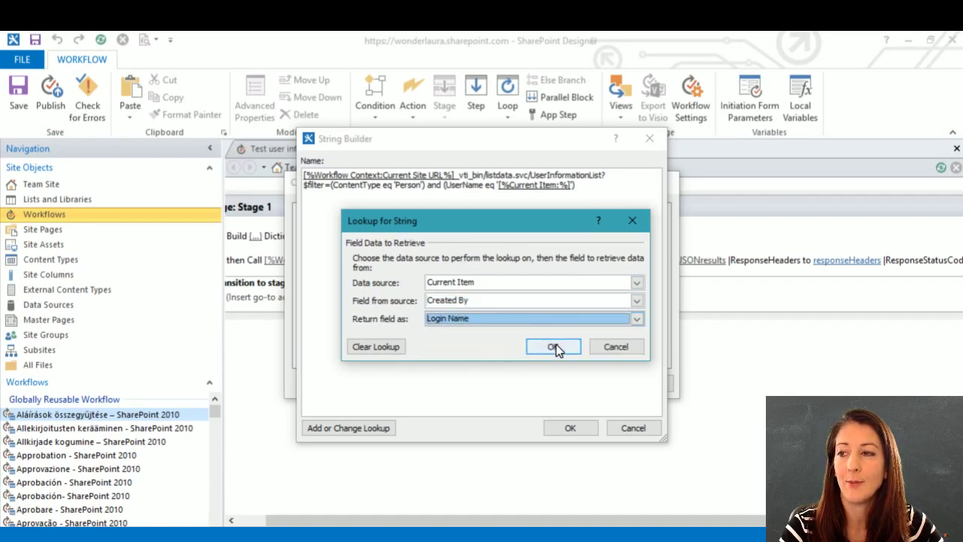
click(470, 321)
click(471, 343)
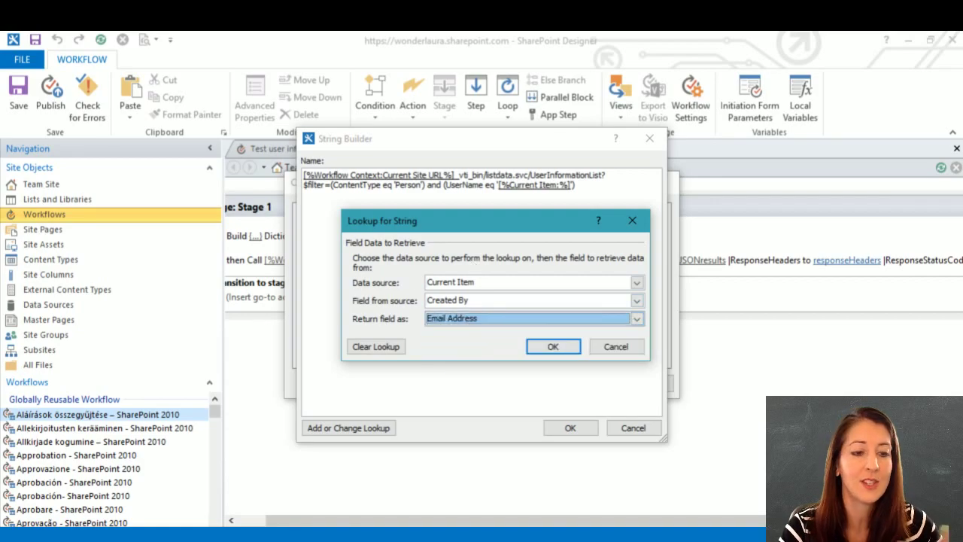
Switch to Notepad++ to check the format of the UserName value in the JSON results, and return to the lookup.
click(70, 538)
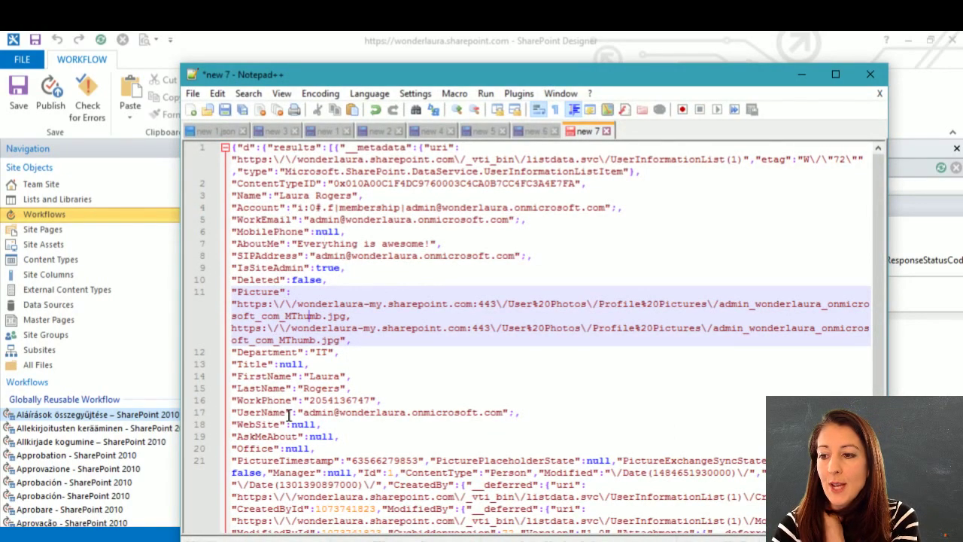
drag(233, 413, 505, 413)
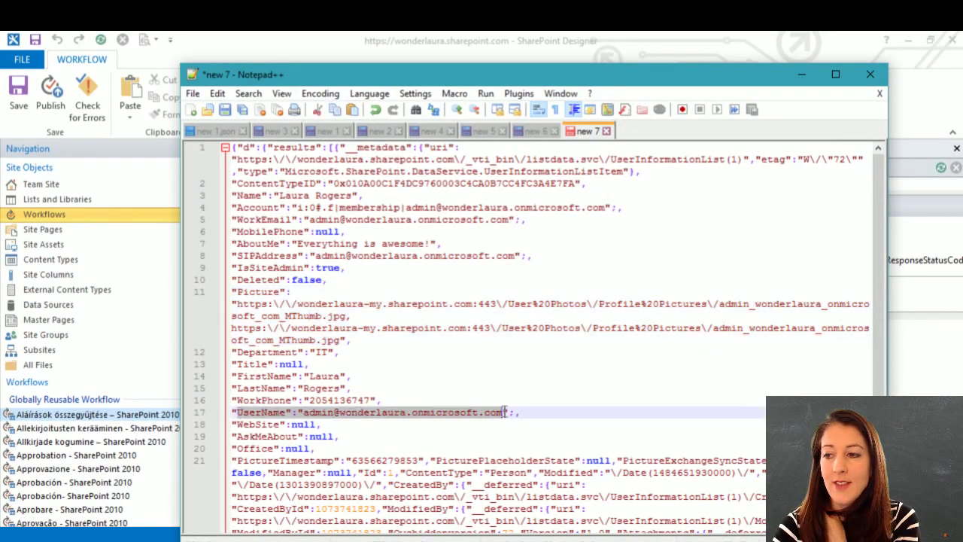
click(802, 75)
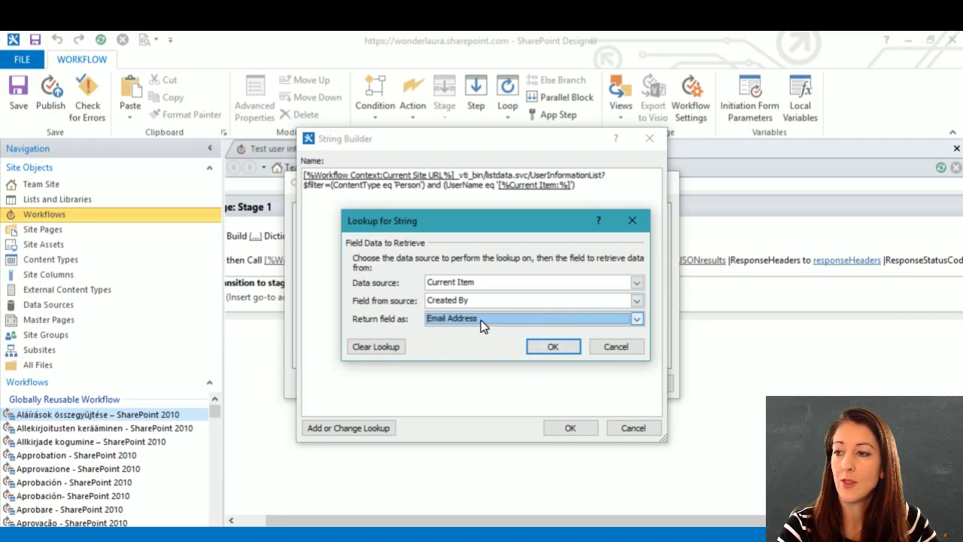
Apply the Created By lookup to the UserName filter and accept the edited web service URL.
click(548, 347)
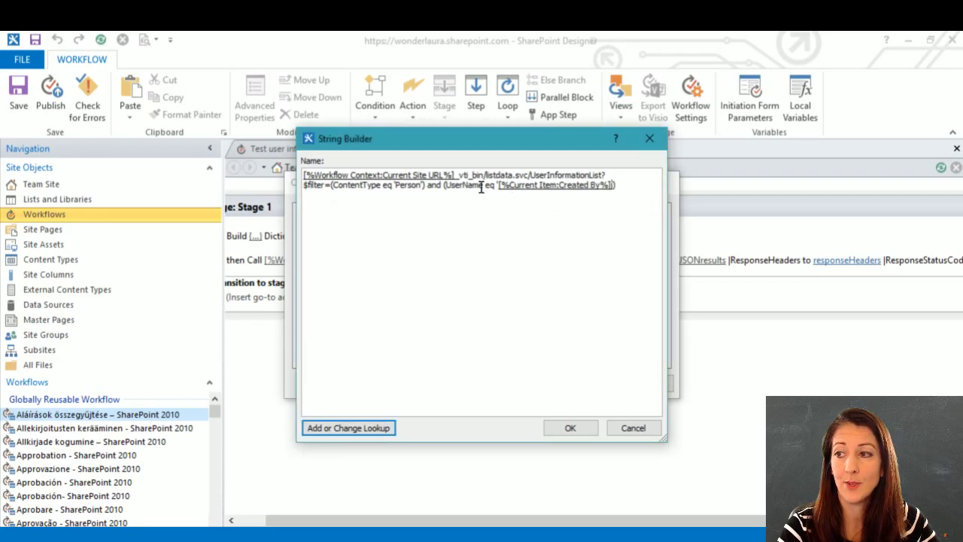
click(551, 185)
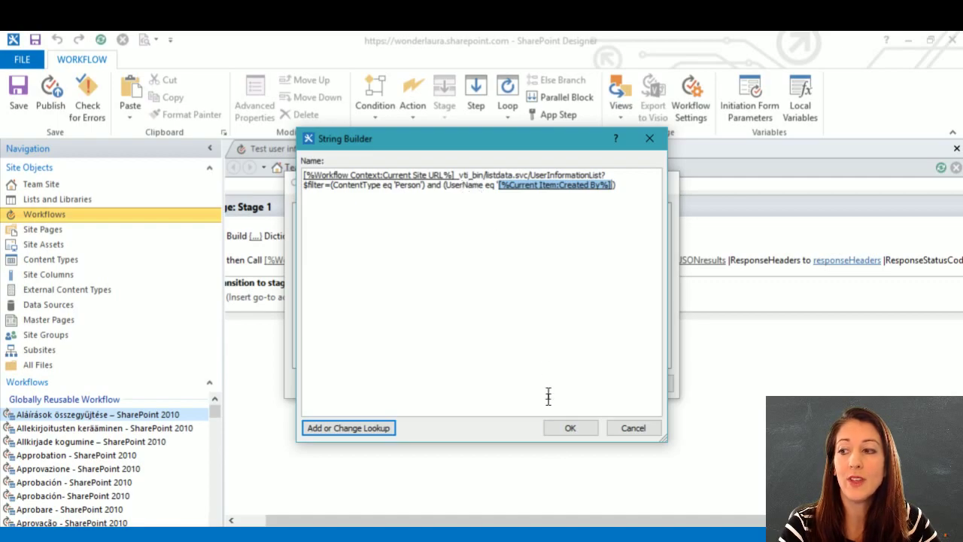
click(561, 428)
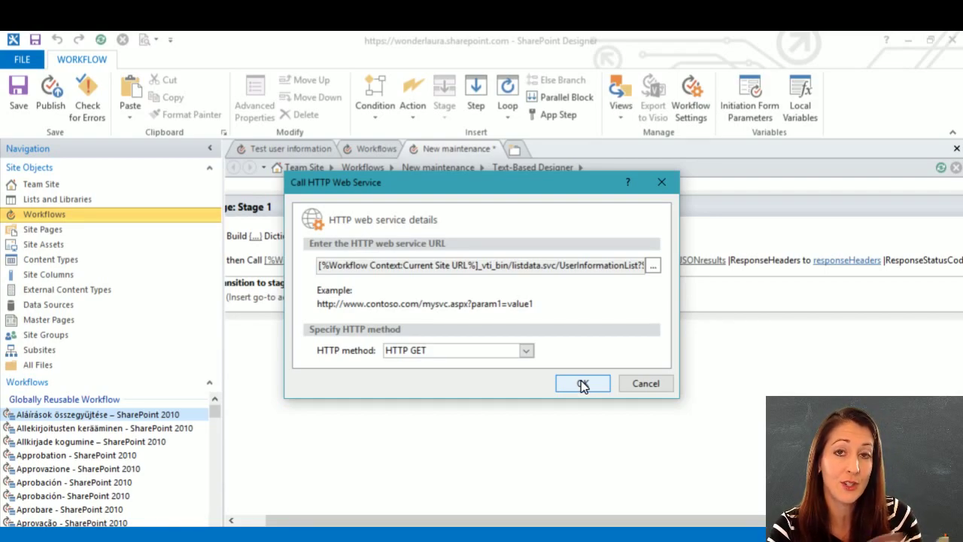
Accept the web service call and copy the actions from Get d/results through Log VP Manager from Test user information into New maintenance after it.
click(583, 383)
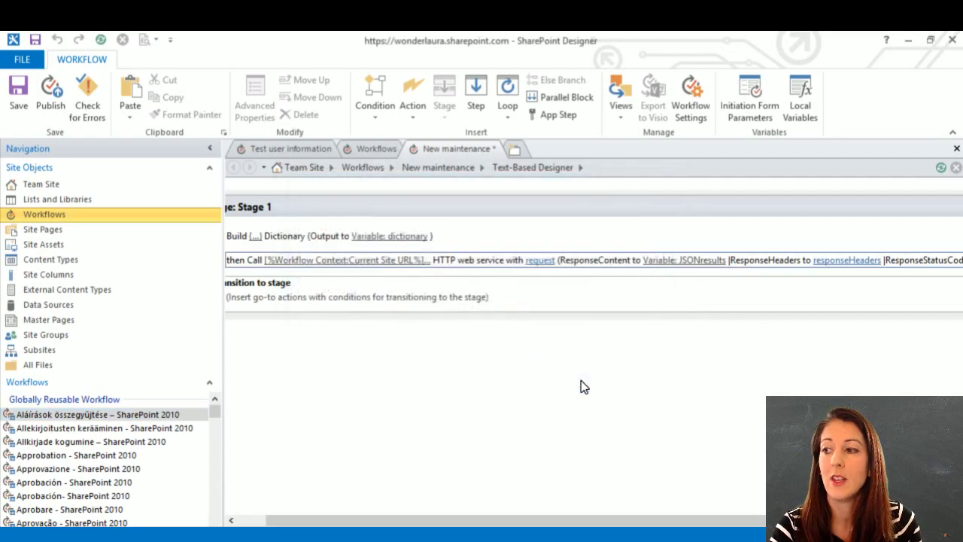
click(265, 149)
click(275, 276)
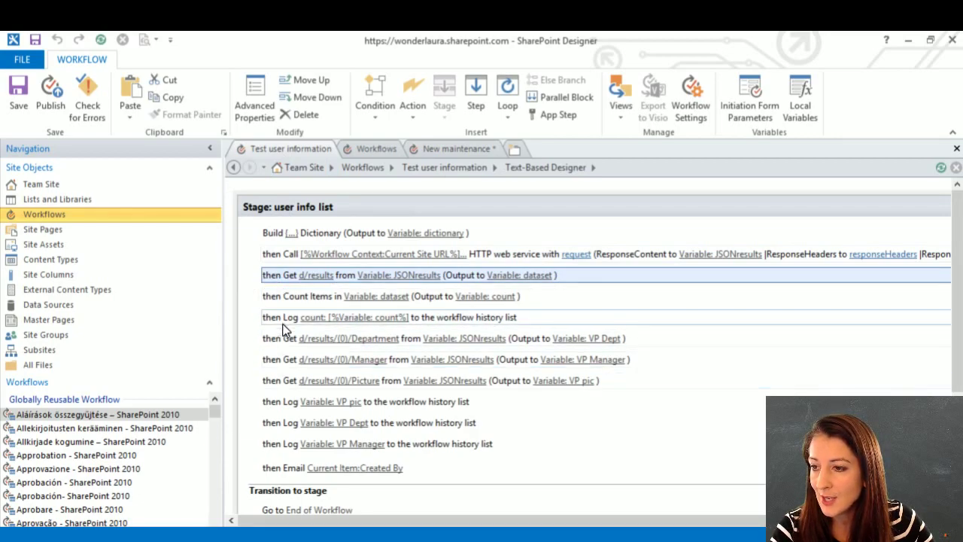
shift+click(268, 447)
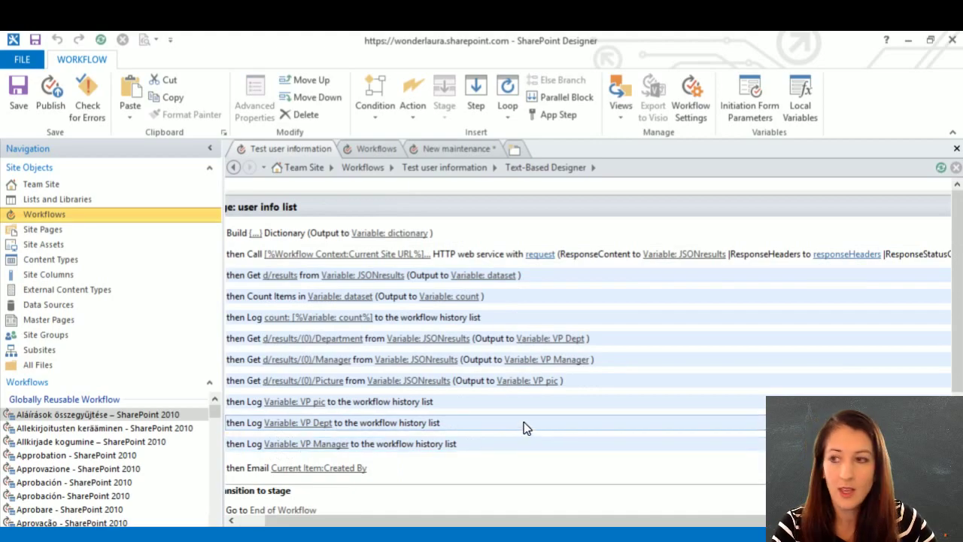
click(444, 150)
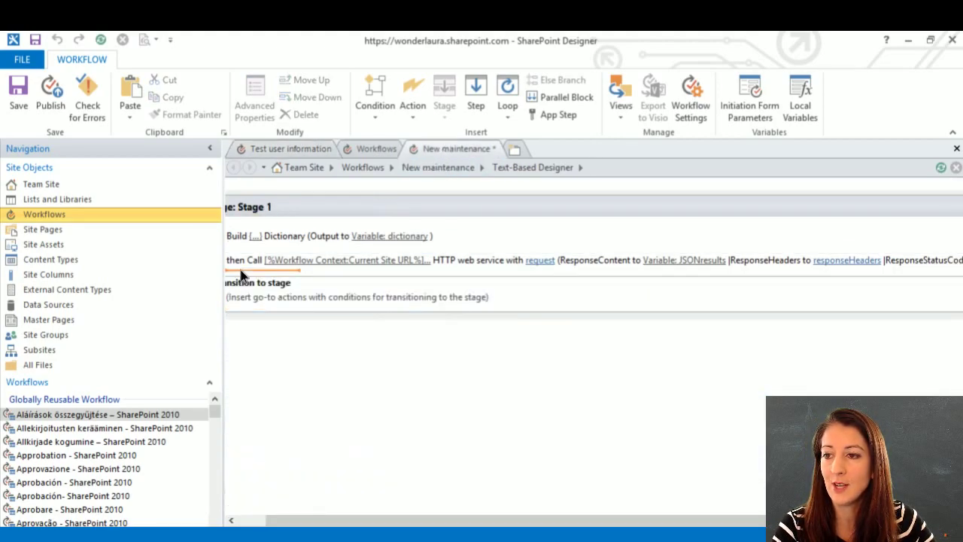
click(210, 148)
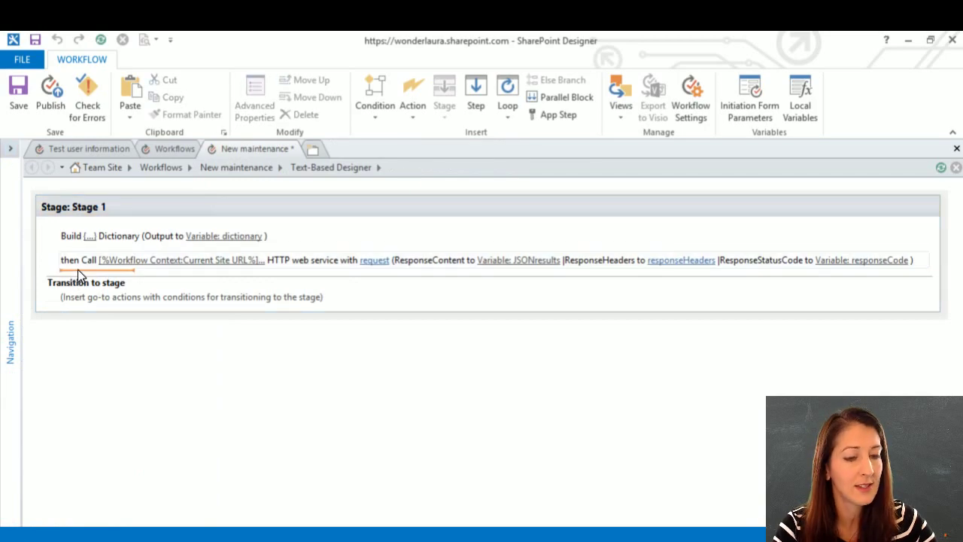
key(ctrl+v)
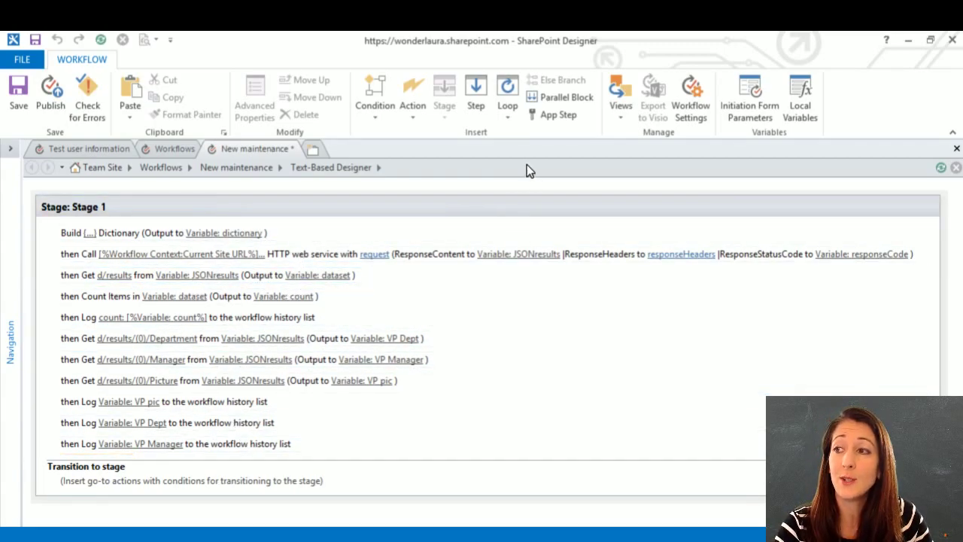
Examine the workflow's local variables, cancel without changes, and review the actions that get Department and Manager from the JSON results.
click(791, 110)
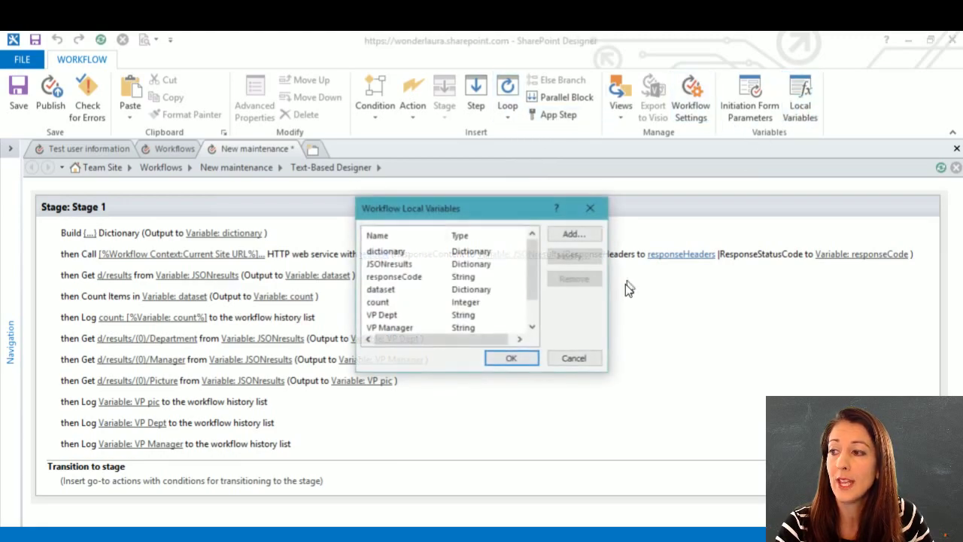
drag(530, 263, 530, 296)
scroll(530, 296, up, 2)
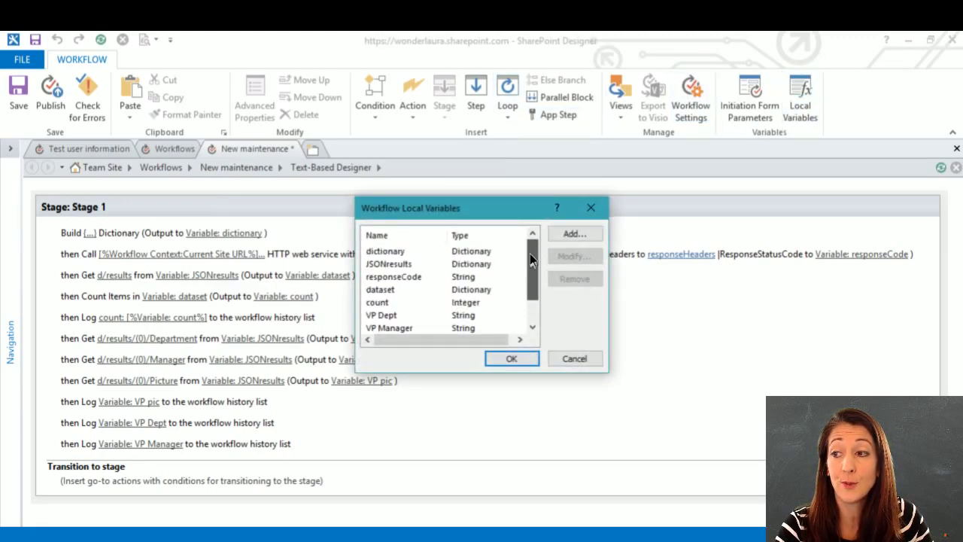
click(413, 316)
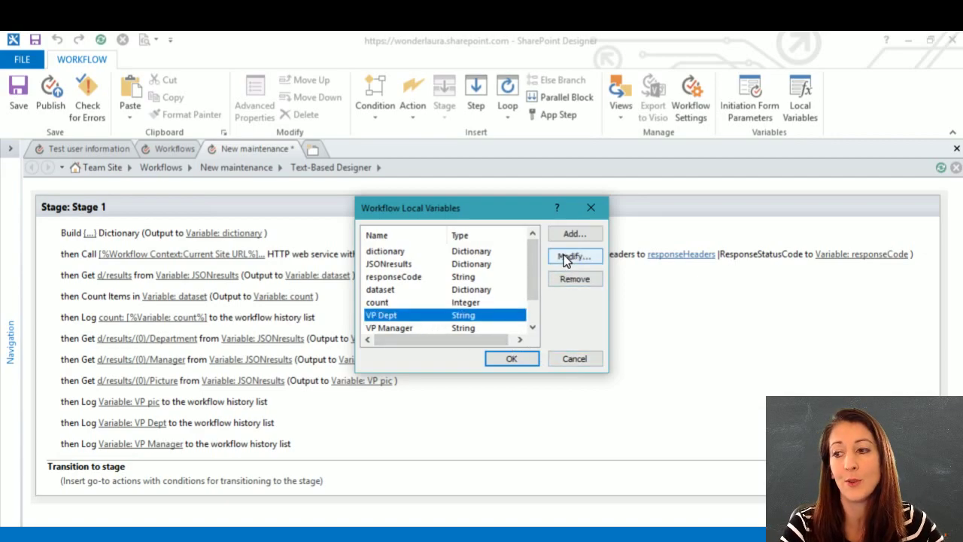
click(568, 358)
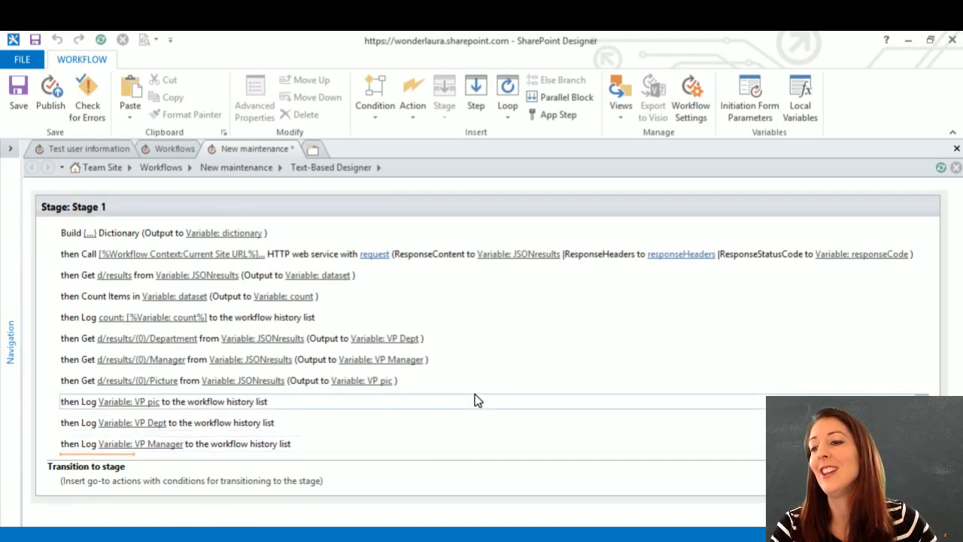
click(209, 340)
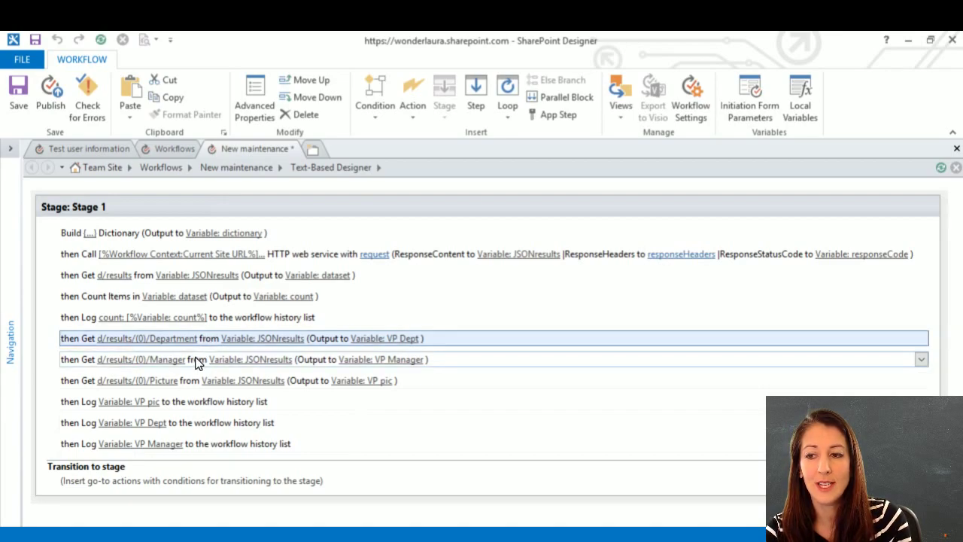
click(197, 363)
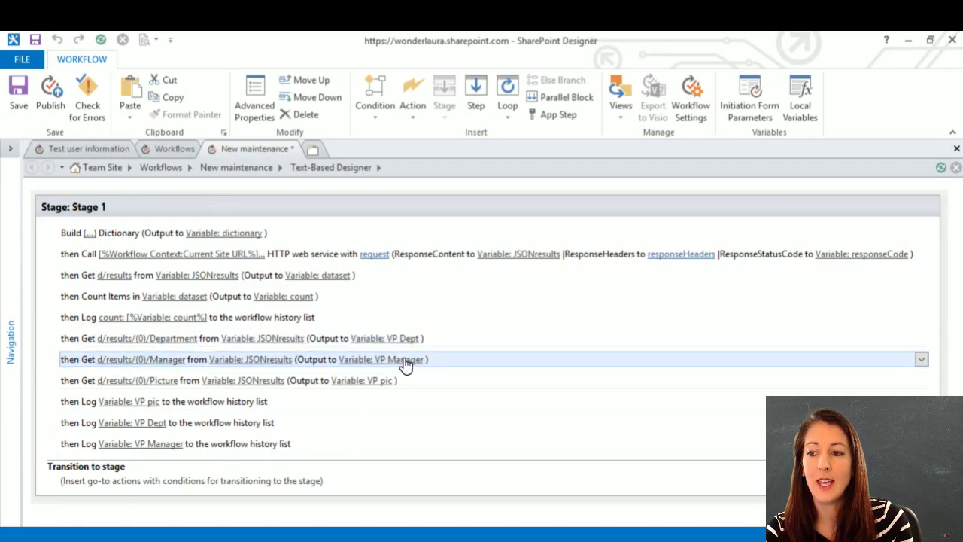
Rename the workflow's stage as Get Variables.
click(97, 207)
text(Get )
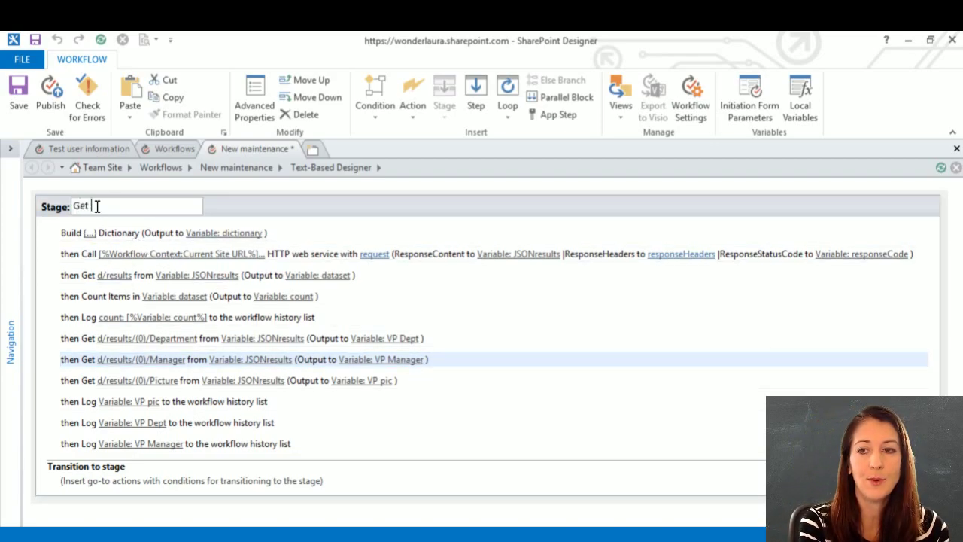
text(VPriables)
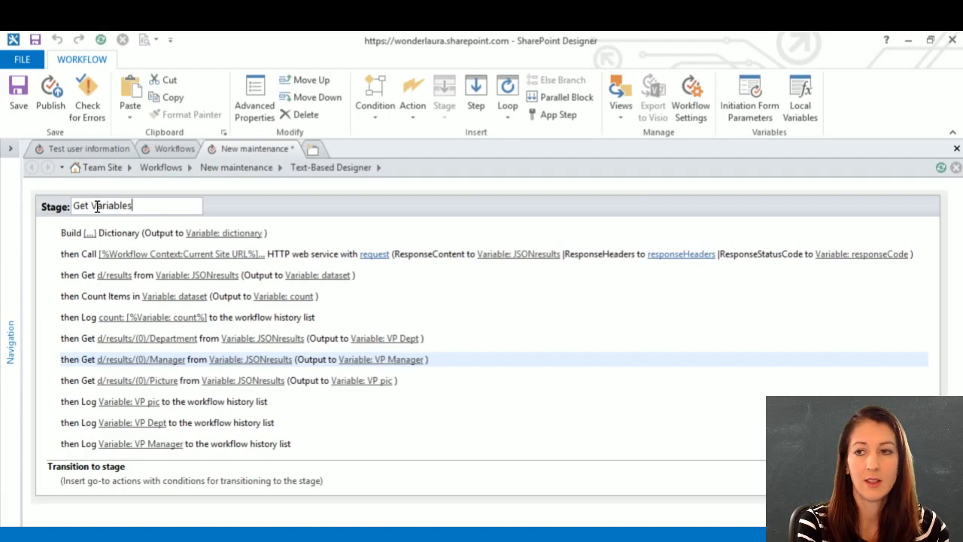
key(Return)
Disable manual start and enable automatic start when an item is created in the workflow settings, and return to editing the workflow.
click(252, 170)
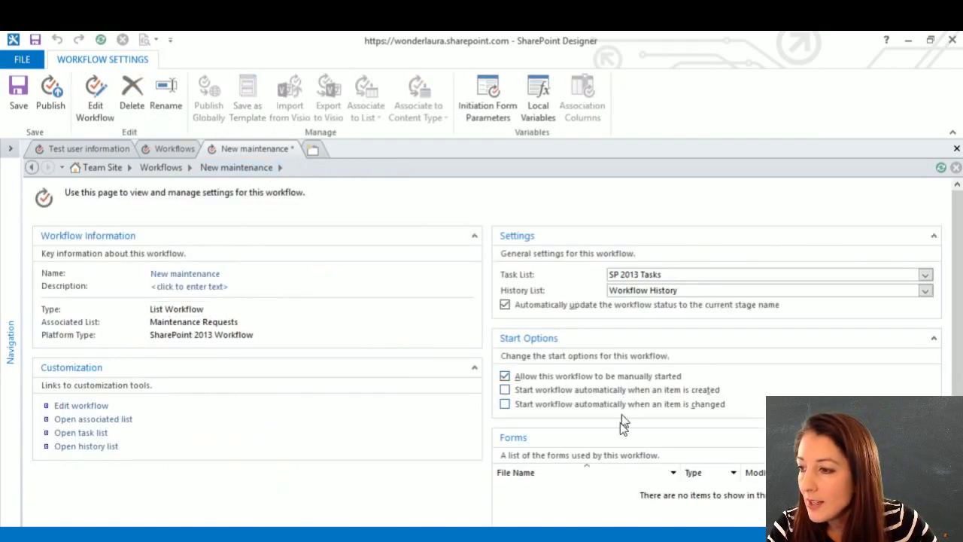
click(504, 376)
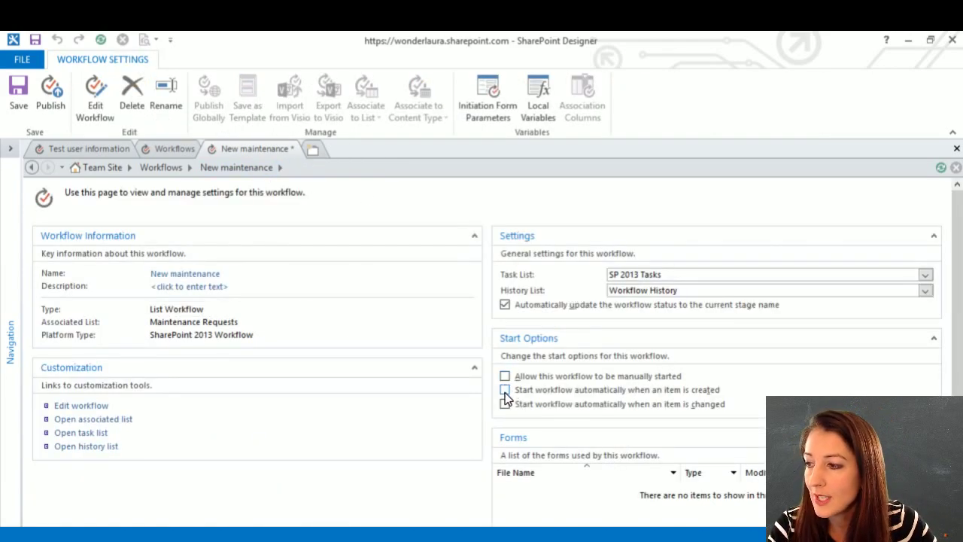
click(504, 389)
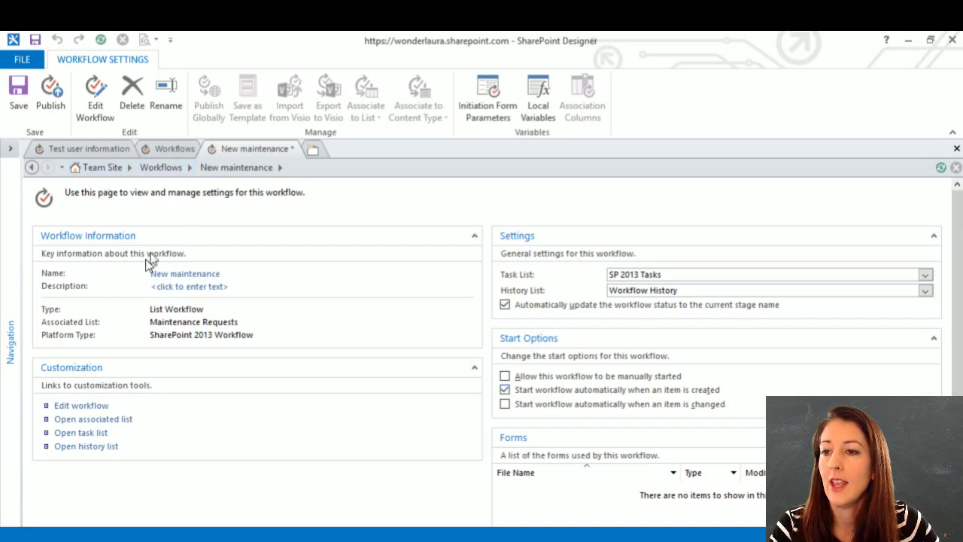
click(92, 408)
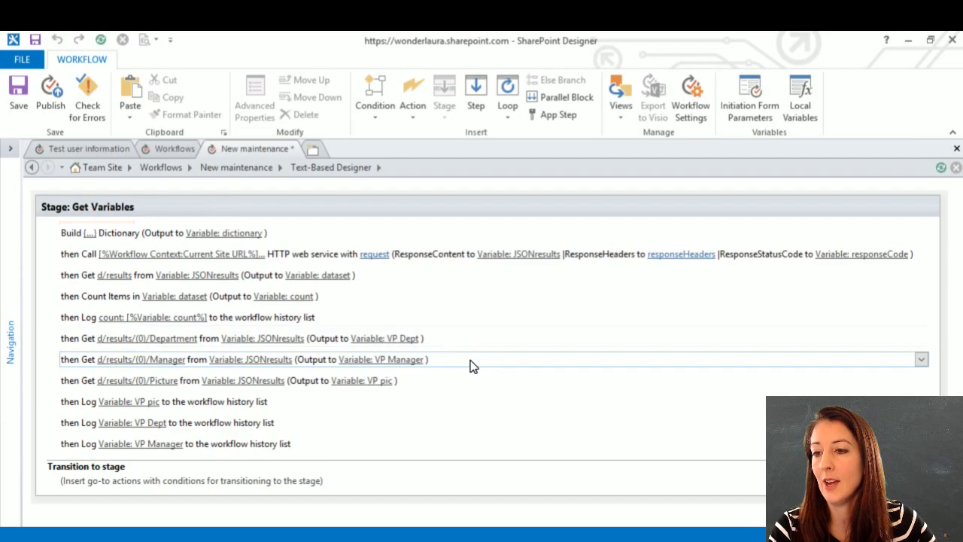
click(458, 338)
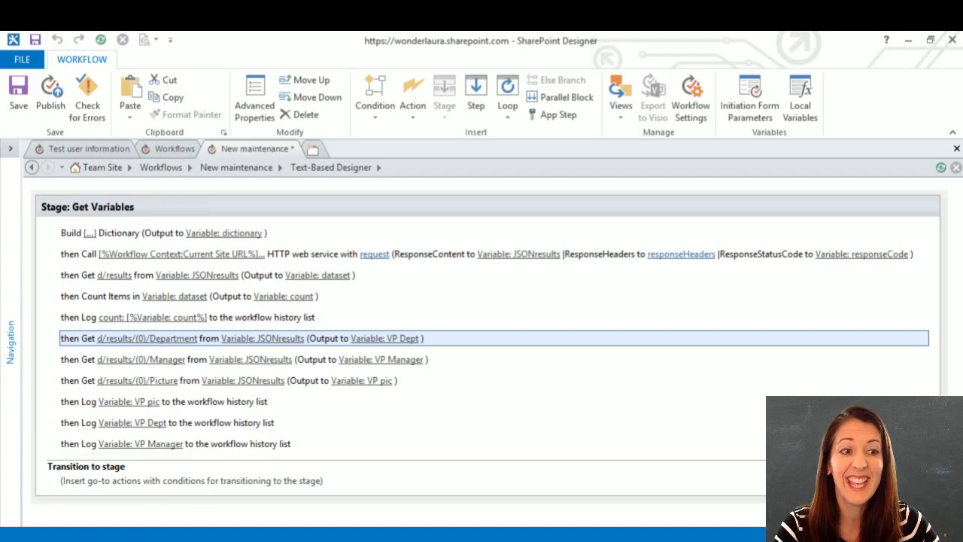
Switch to the Maintenance Requests list in the browser and open its list settings at the Columns section.
key(alt+Tab)
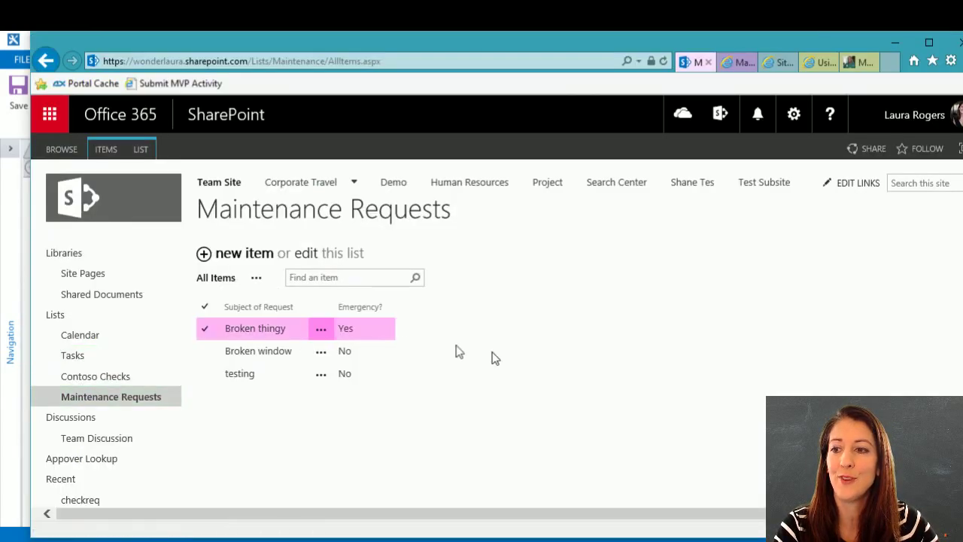
click(140, 149)
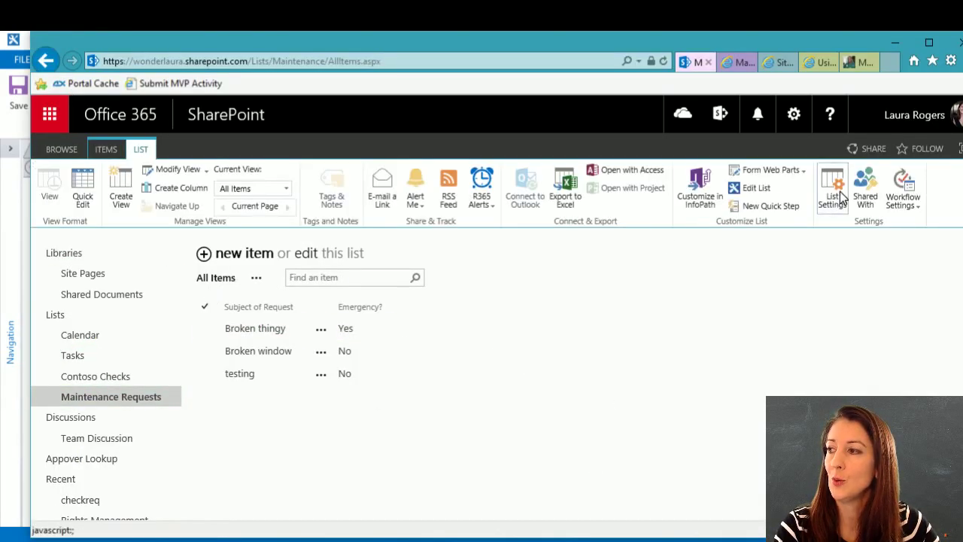
click(837, 189)
scroll(436, 425, down, 10)
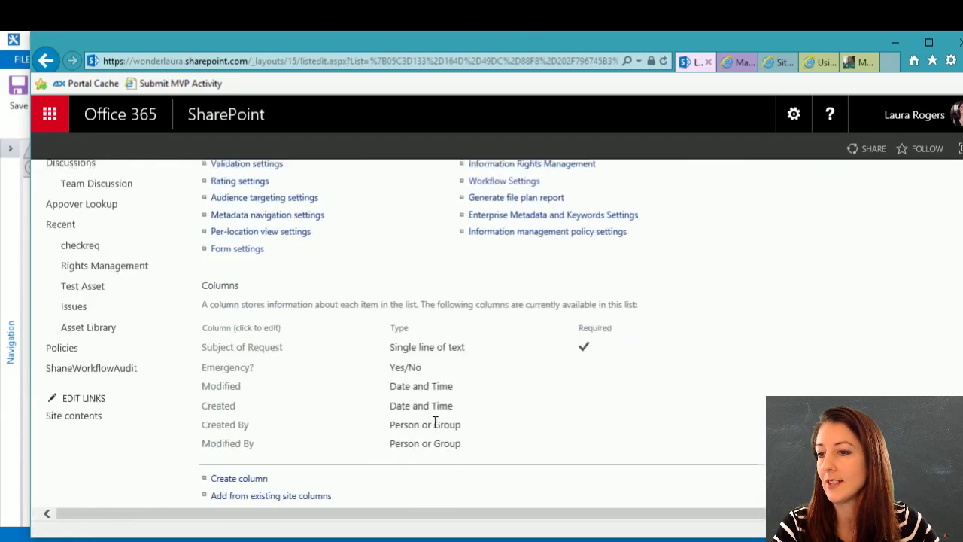
scroll(436, 427, up, 1)
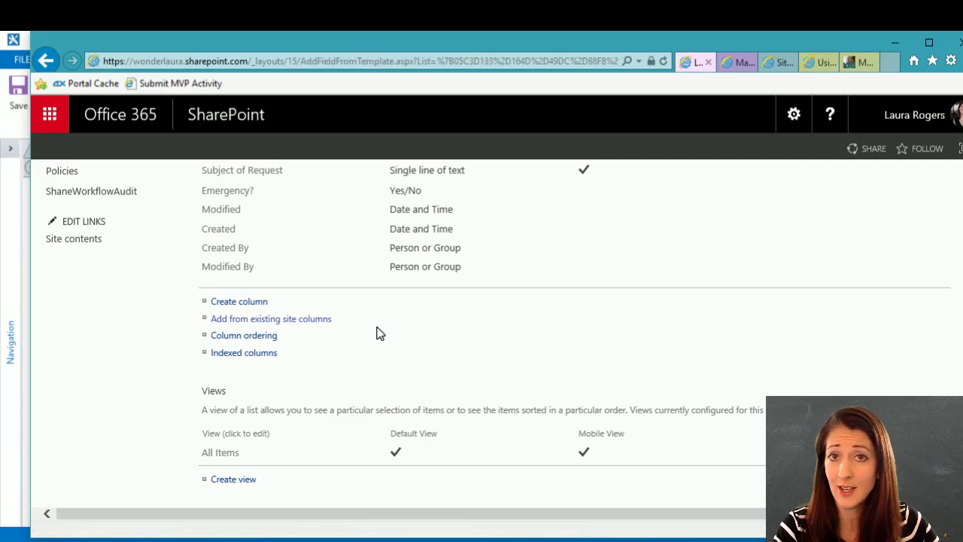
Add the existing site column Department, from Core Contact and Calendar Columns, to the Maintenance Requests list.
click(388, 369)
key(d)
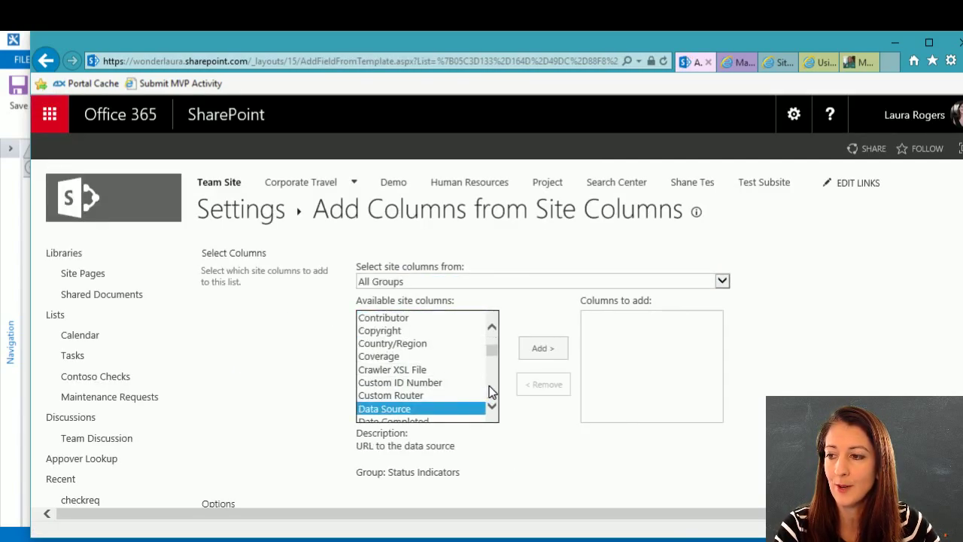
click(490, 389)
click(437, 382)
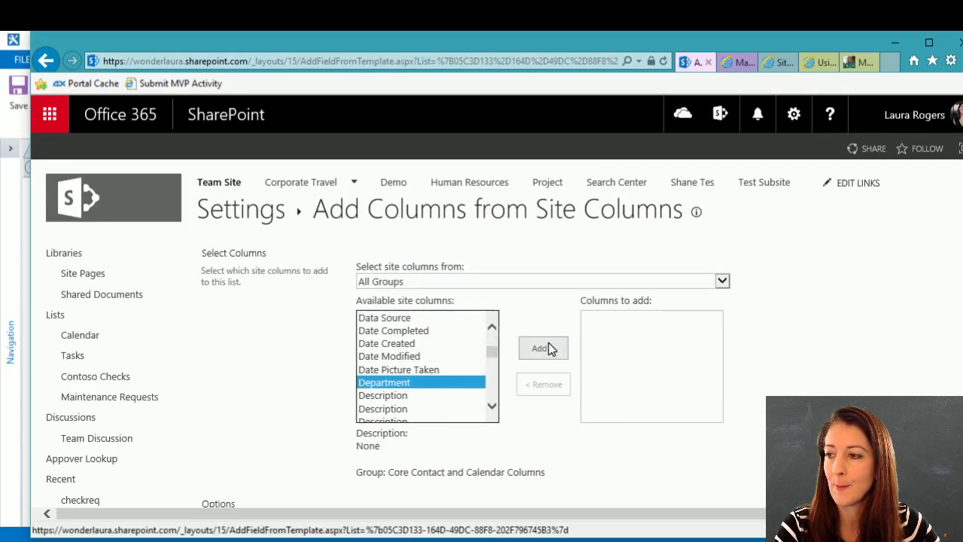
click(542, 348)
scroll(779, 359, down, 3)
click(653, 404)
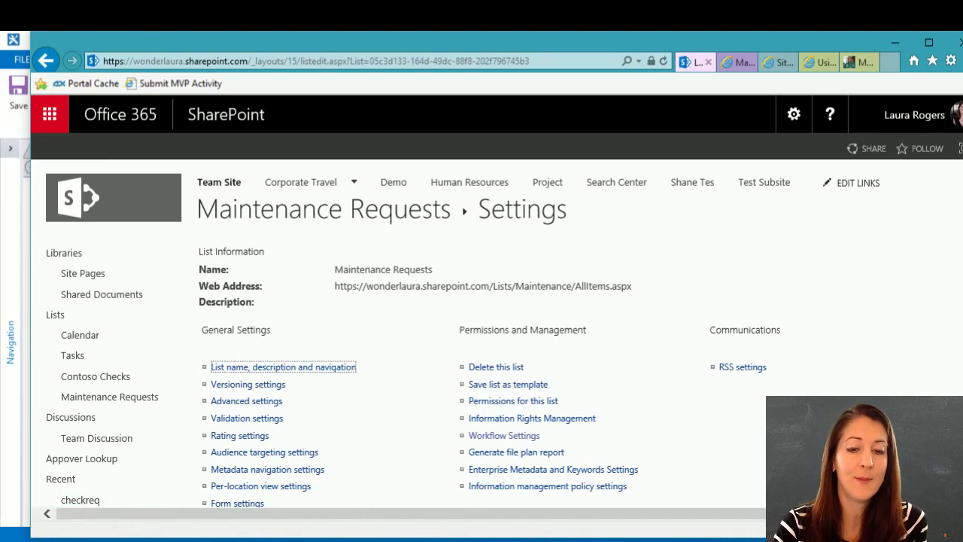
Switch to SharePoint Designer and insert a Send an Email action after the last log action in the Get Variables stage.
click(200, 540)
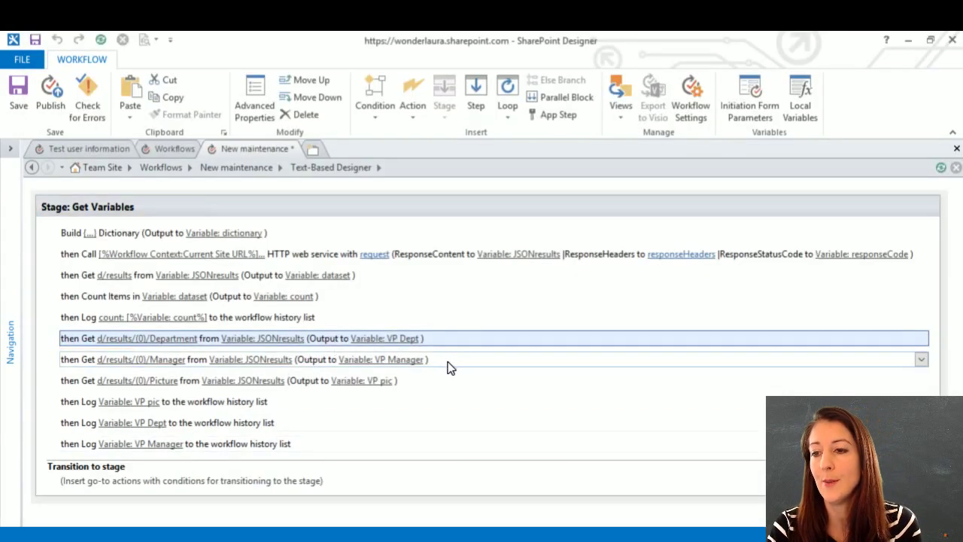
click(251, 404)
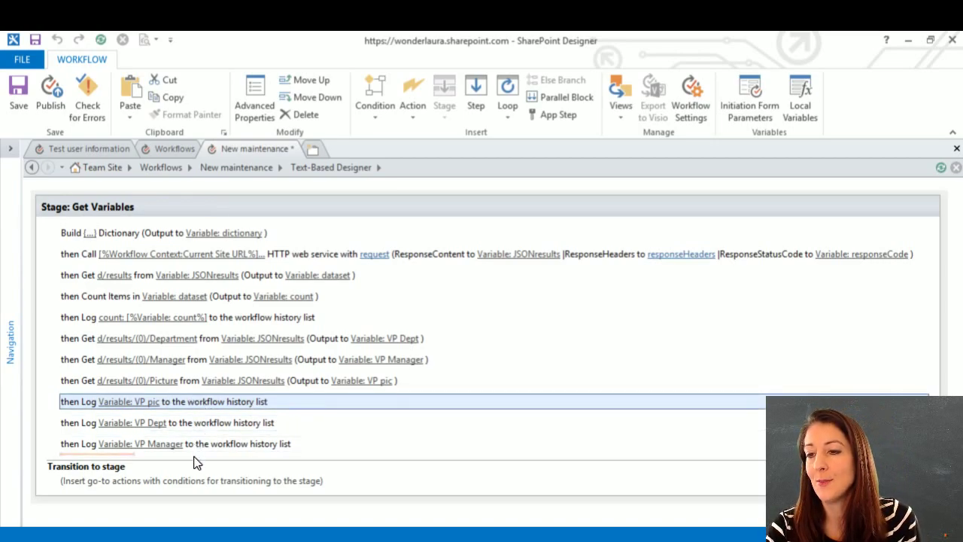
click(104, 464)
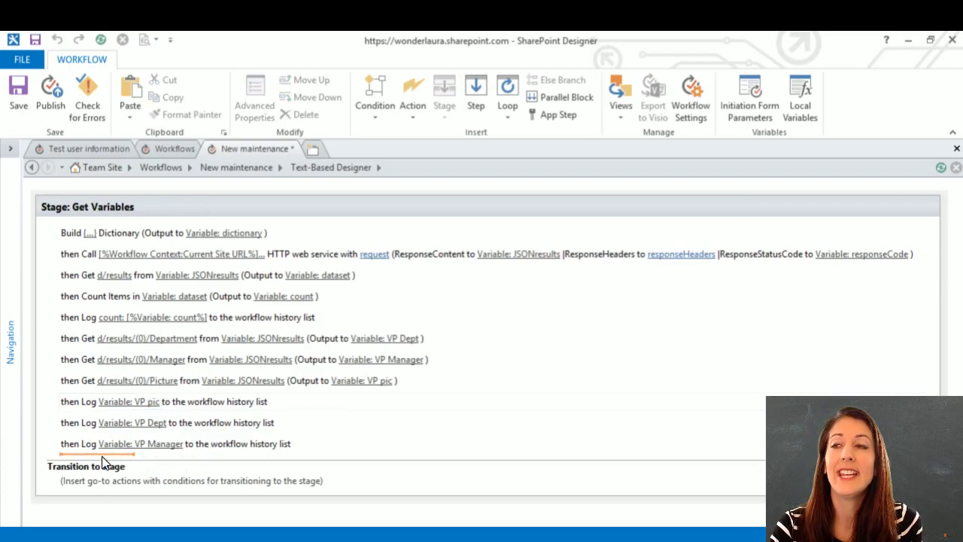
click(94, 464)
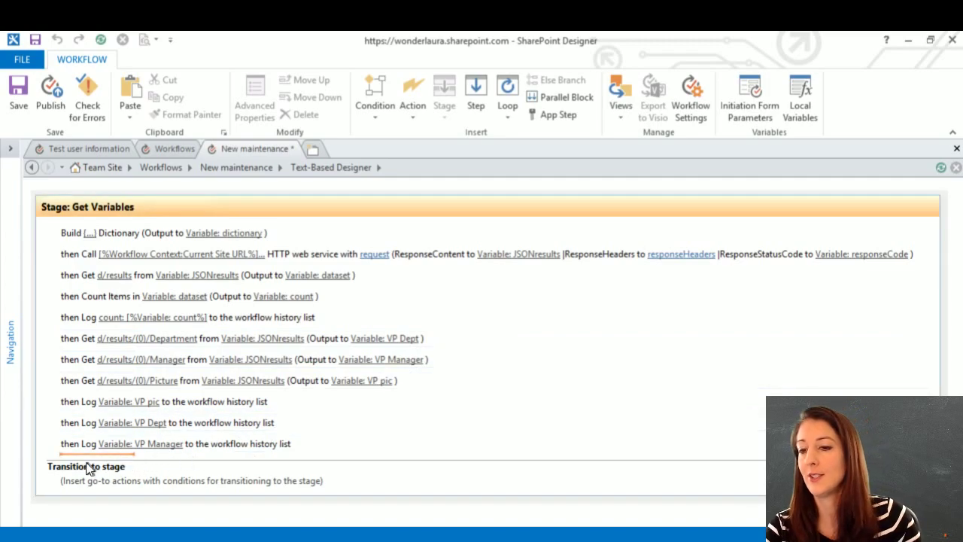
click(84, 460)
text(email)
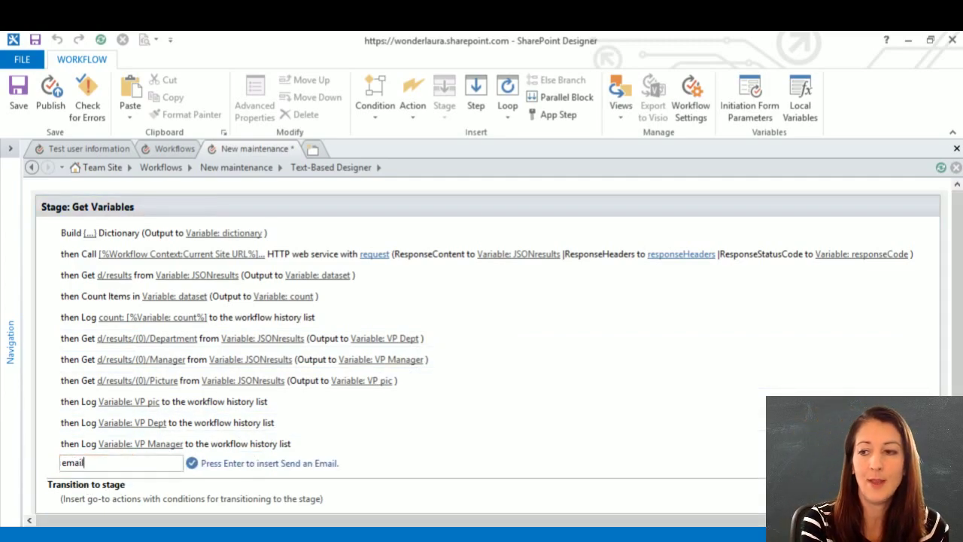
key(Return)
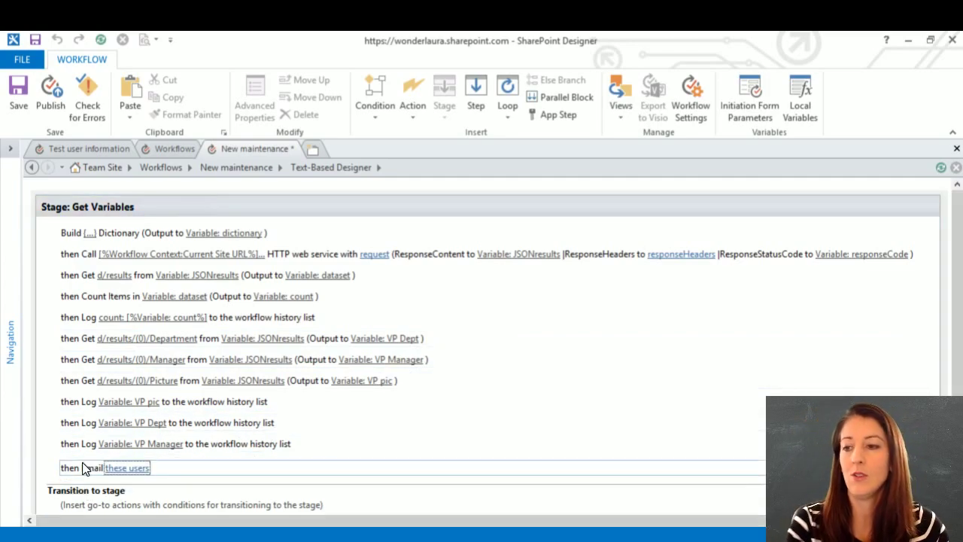
Address the email to a workflow user lookup on Variable: VP Manager from Workflow Variables and Parameters, returned as string.
click(128, 468)
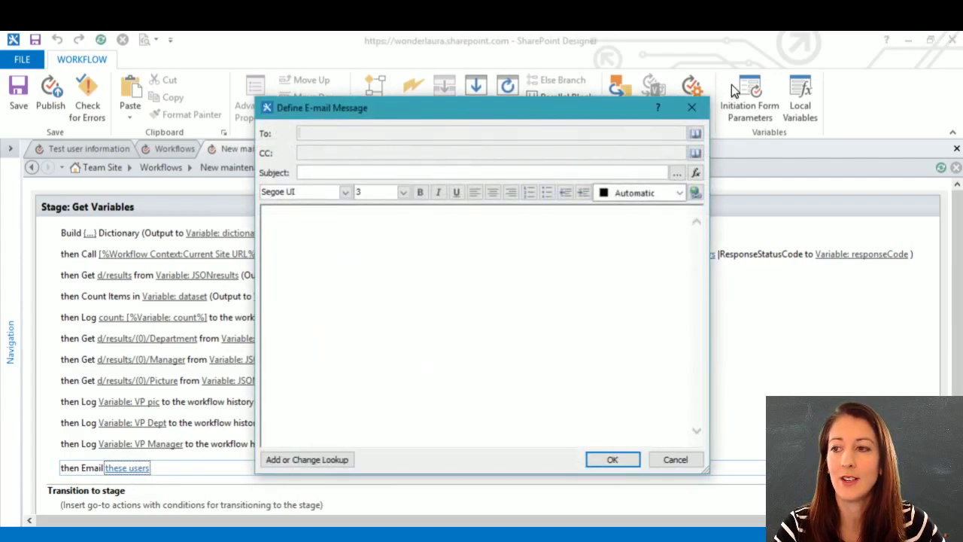
click(694, 135)
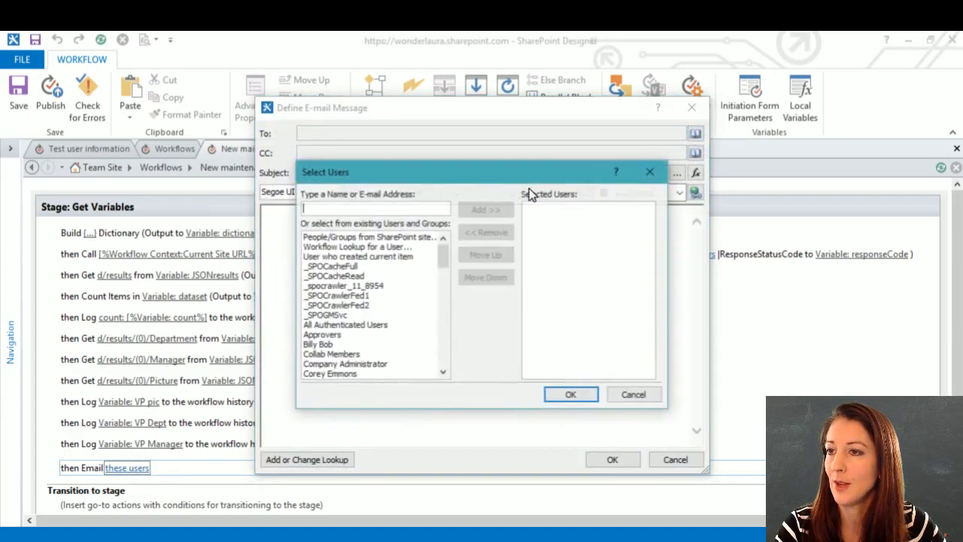
double_click(380, 246)
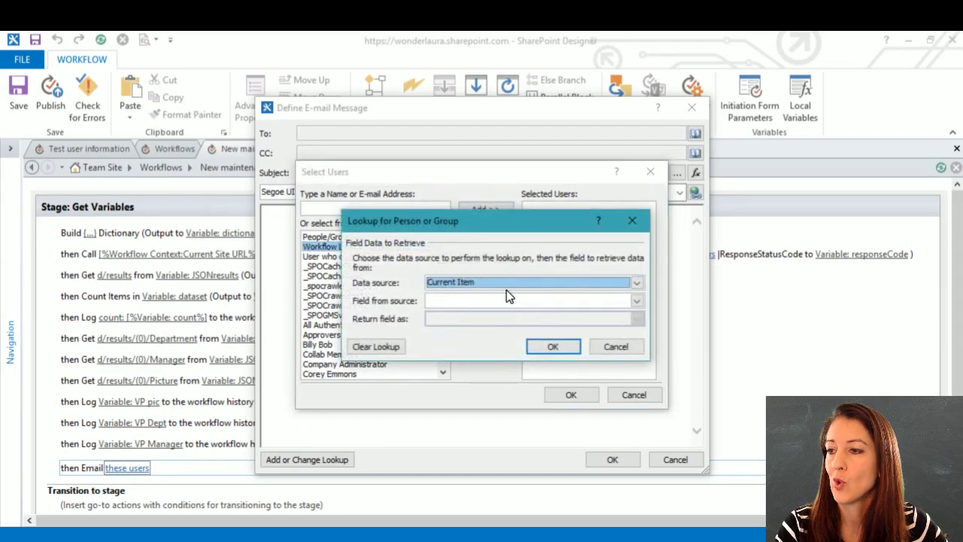
click(506, 283)
click(502, 305)
click(499, 302)
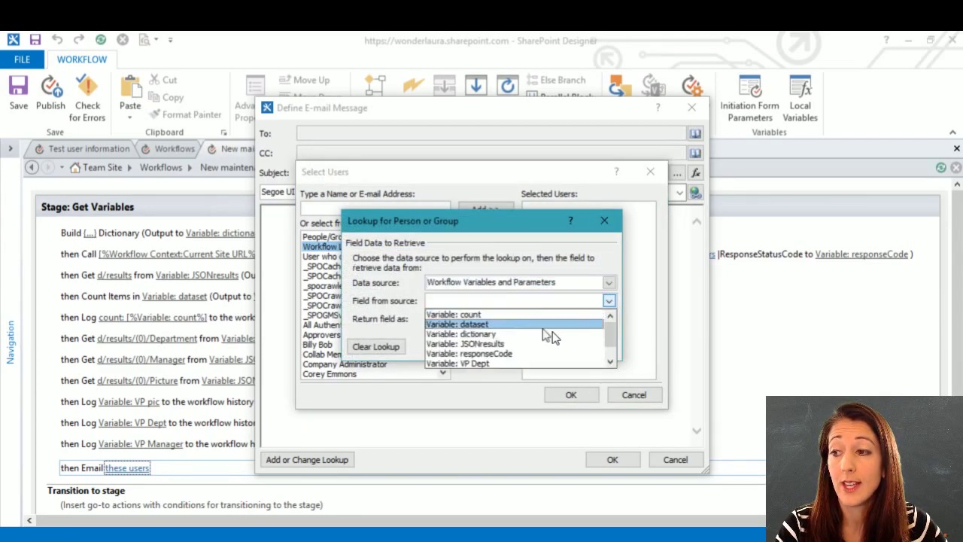
drag(610, 339, 610, 350)
click(565, 355)
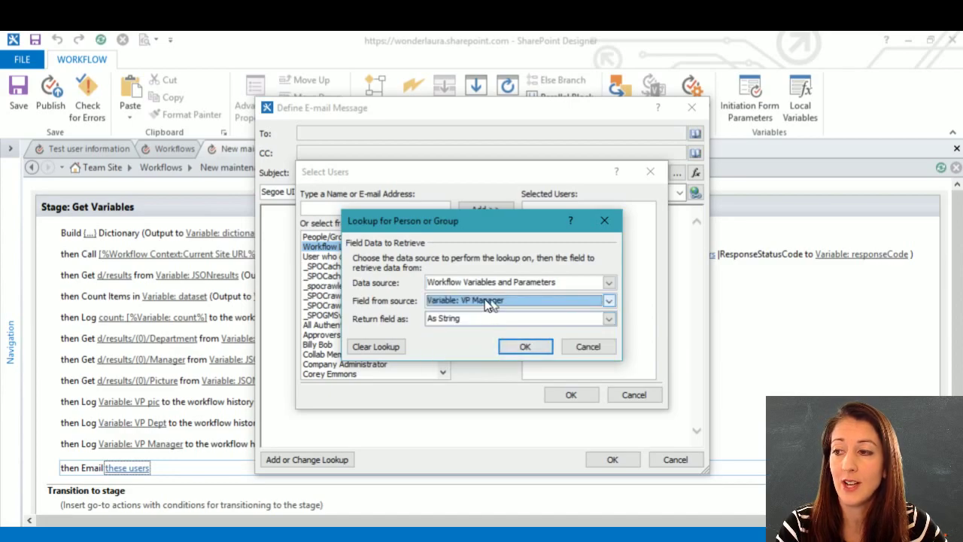
click(524, 346)
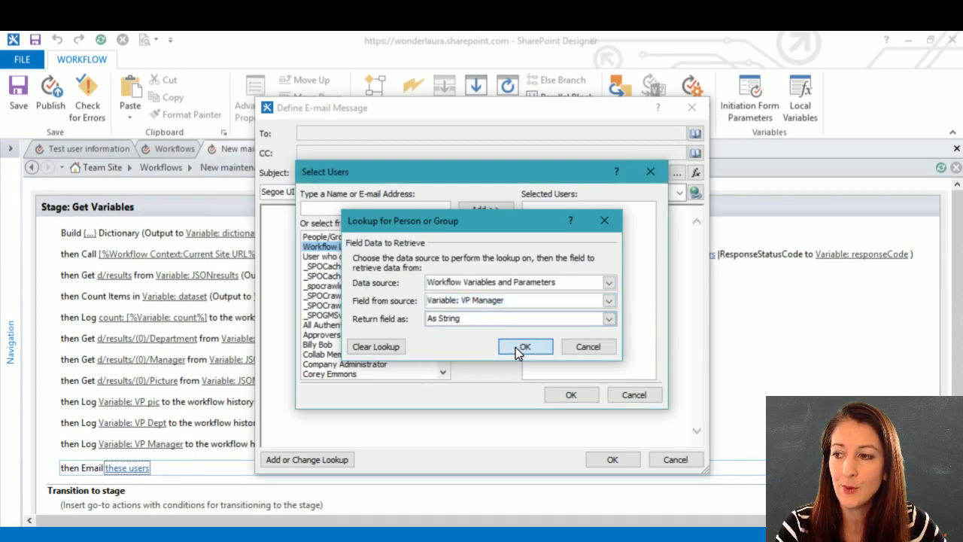
click(568, 395)
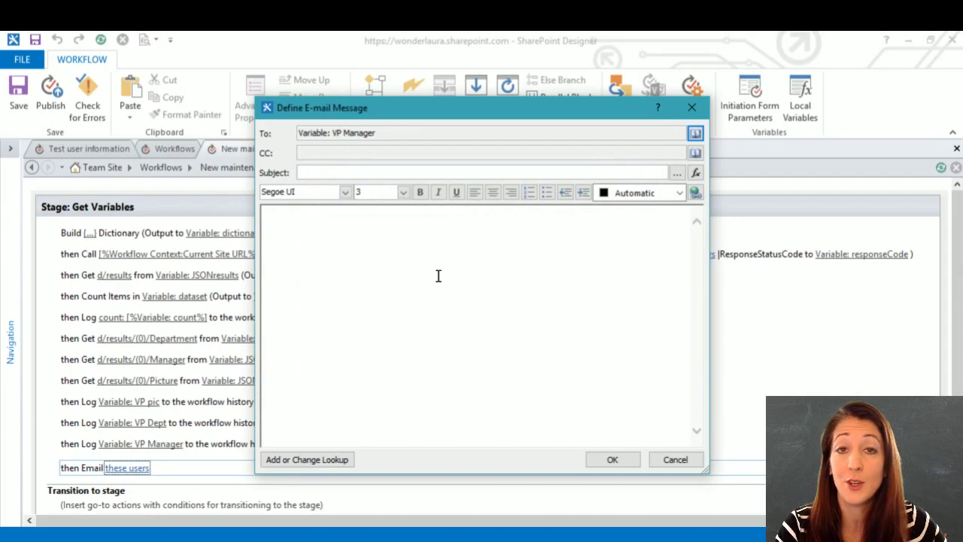
Start building the email subject with the text "Maintenance request to approve:".
click(438, 230)
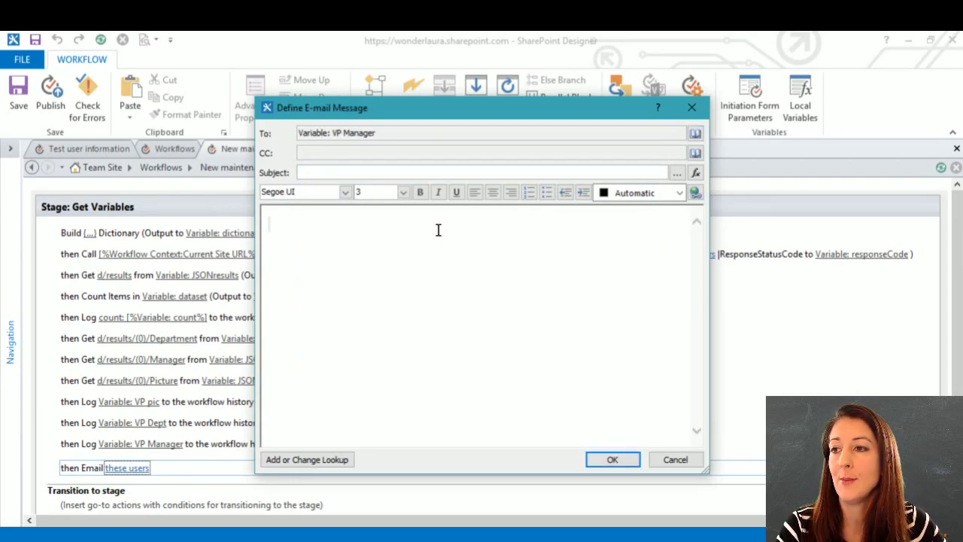
click(677, 173)
text(New )
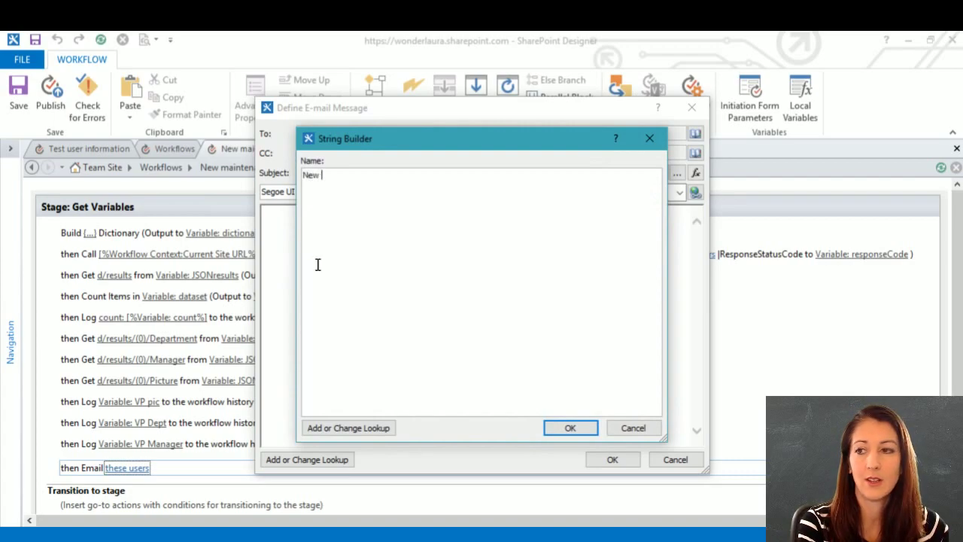
text(m)
key(BackSpace)
key(BackSpace)
key(BackSpace)
key(BackSpace)
key(BackSpace)
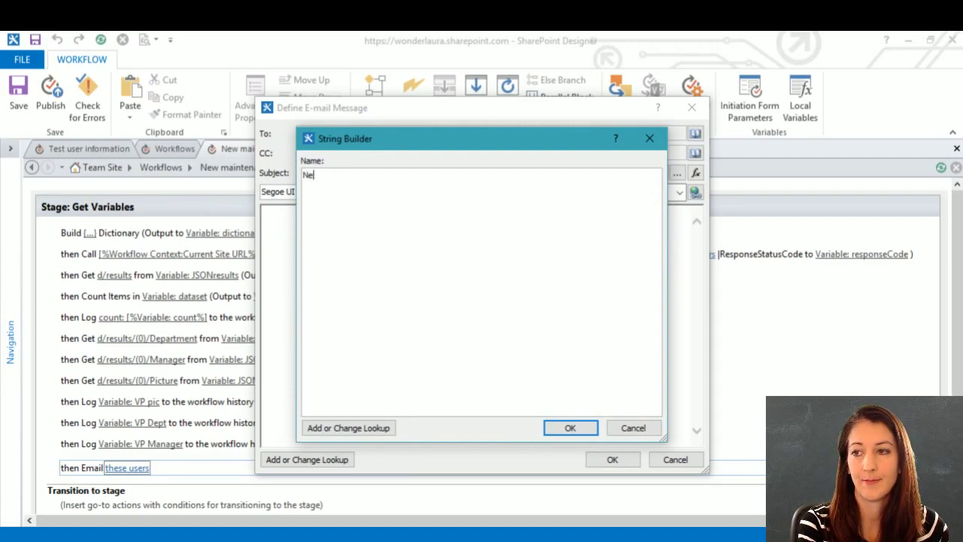
text(Mainten)
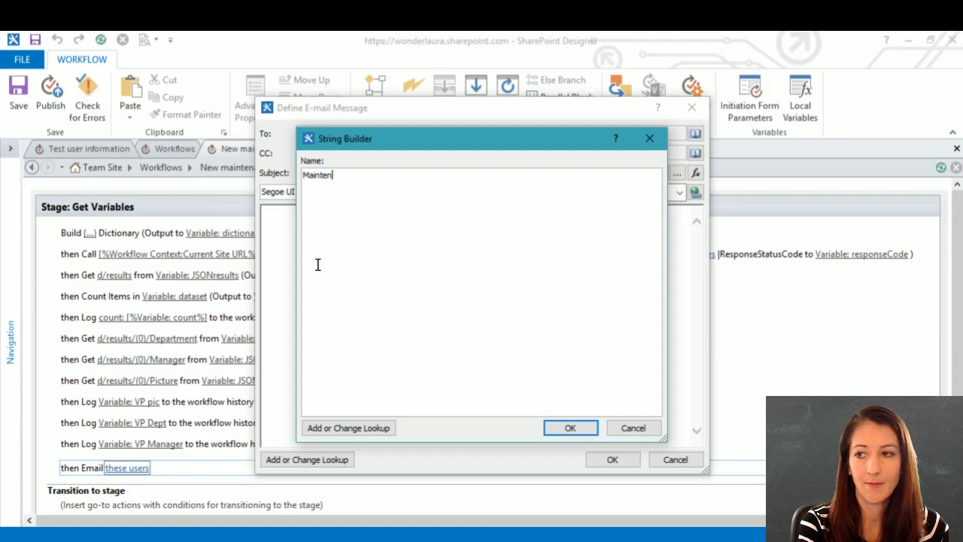
text(ance request)
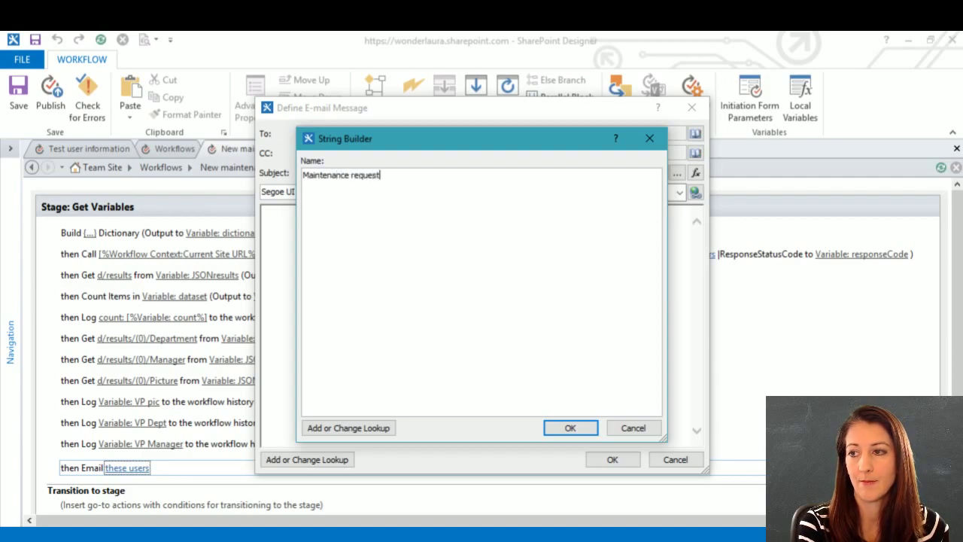
text( to approve:)
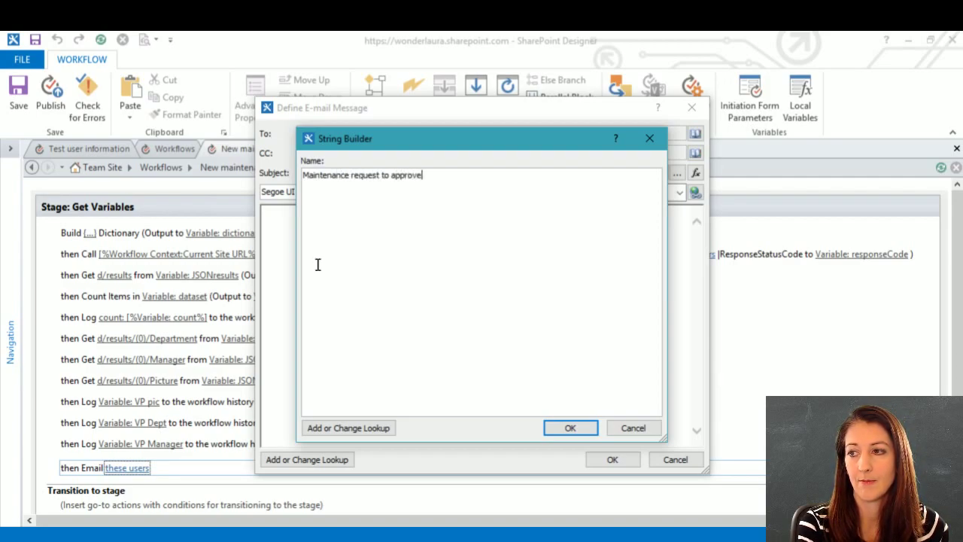
Append a lookup of the current item's Created By field to the email subject and accept the string.
click(349, 428)
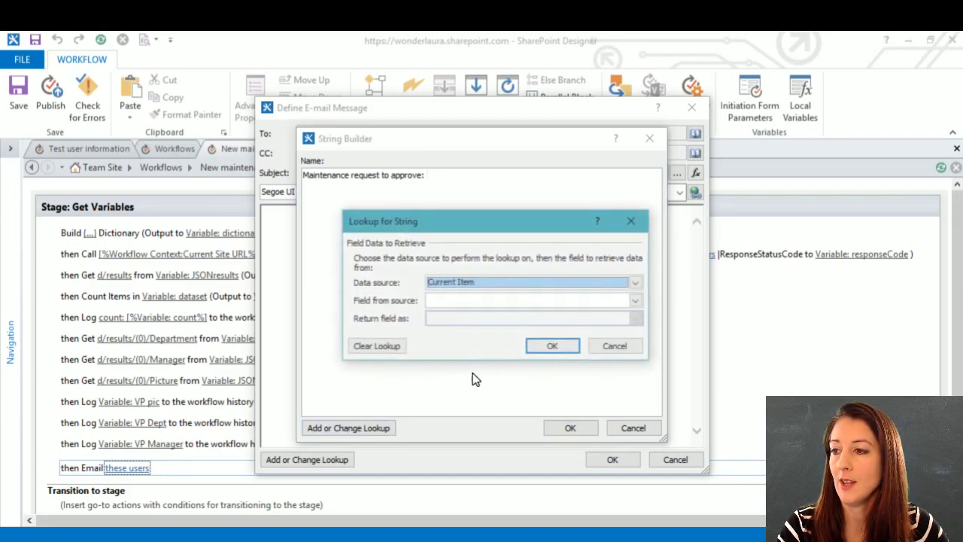
click(474, 301)
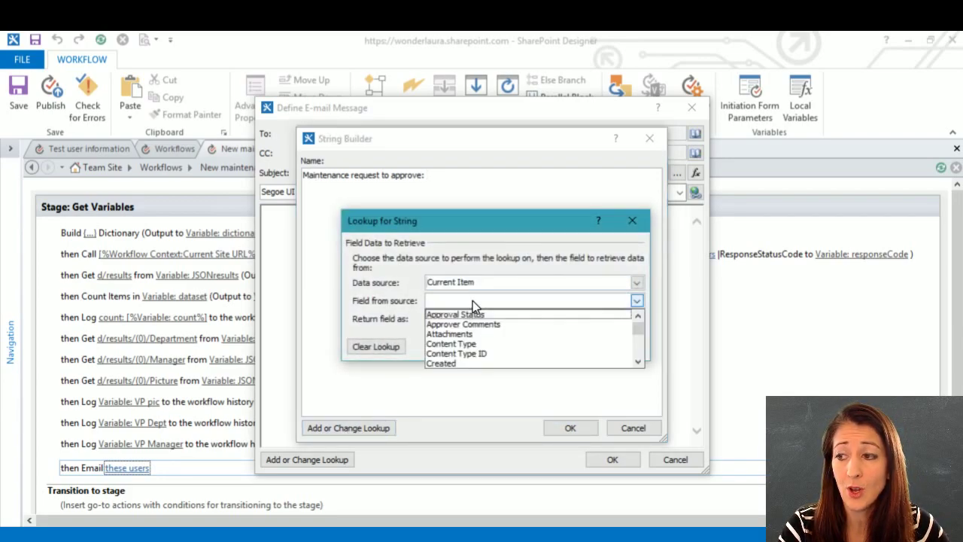
scroll(641, 341, down, 2)
click(511, 314)
click(490, 318)
click(474, 330)
click(552, 347)
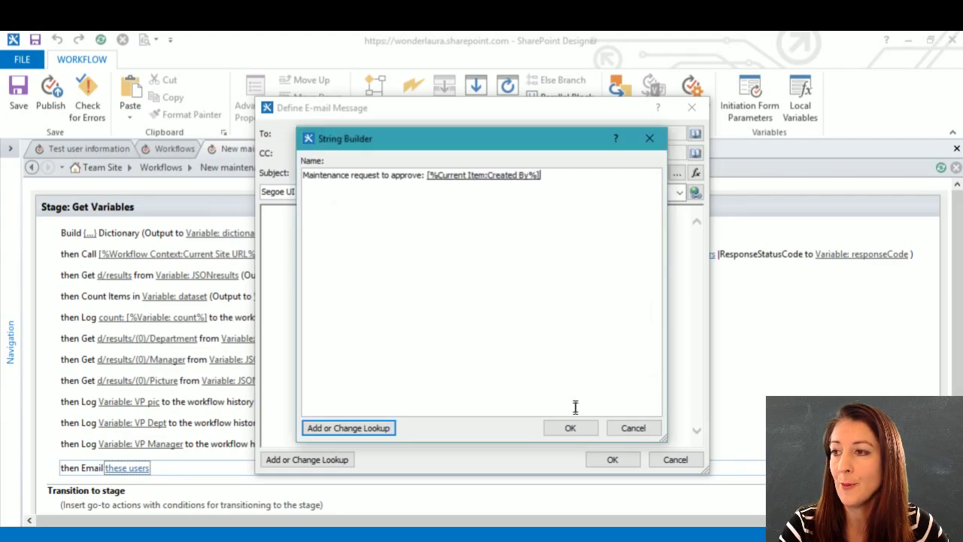
click(569, 428)
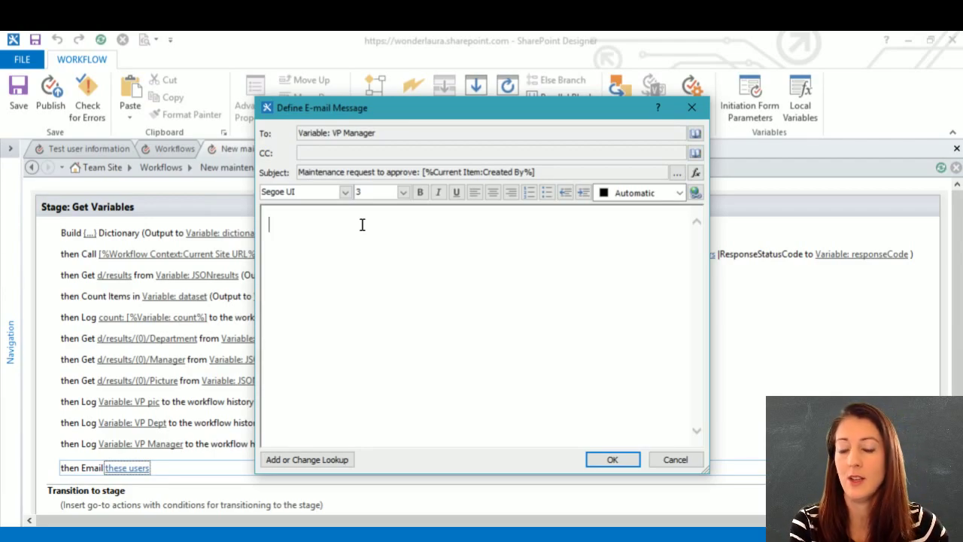
Check the Maintenance Requests list's columns in the browser and start the email body with the label "Subject:".
click(362, 224)
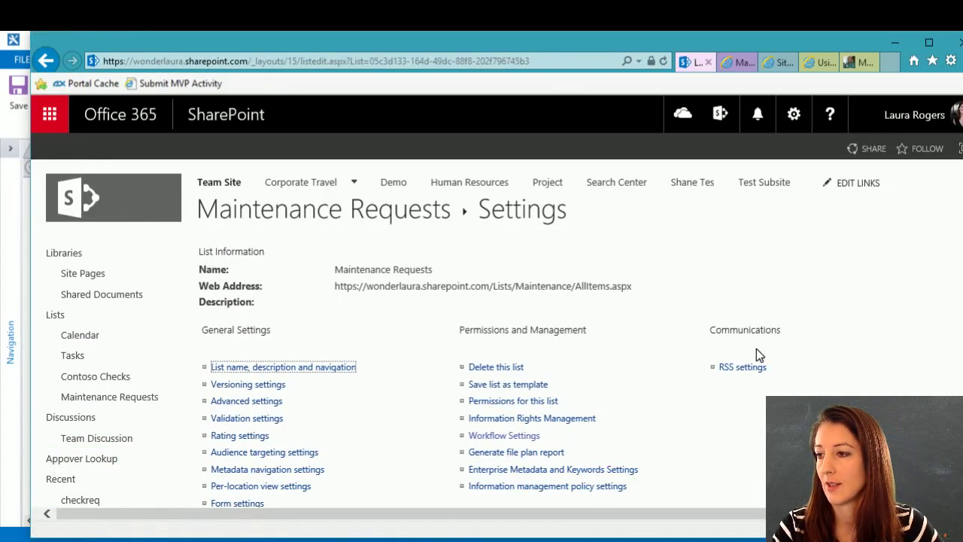
scroll(756, 348, down, 3)
scroll(754, 350, down, 1)
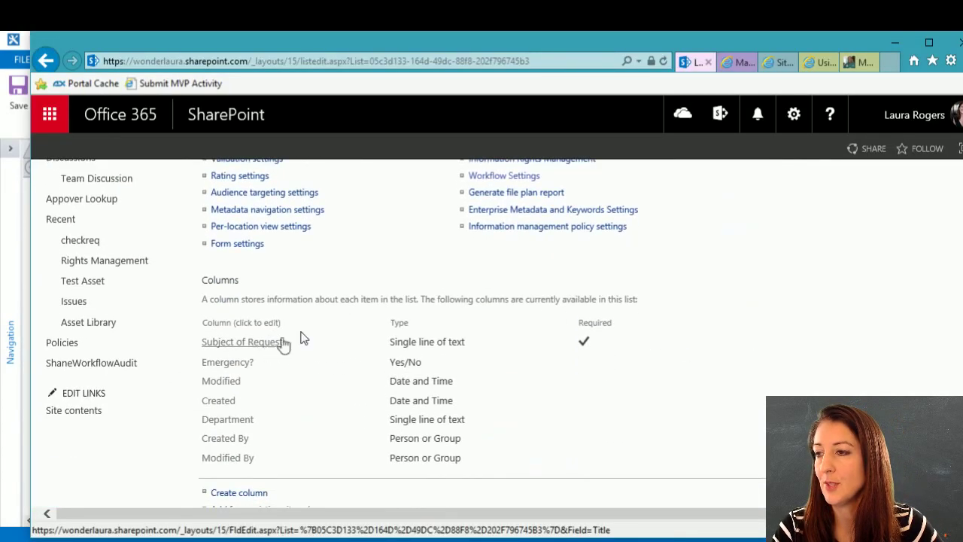
click(893, 44)
text(Subject:)
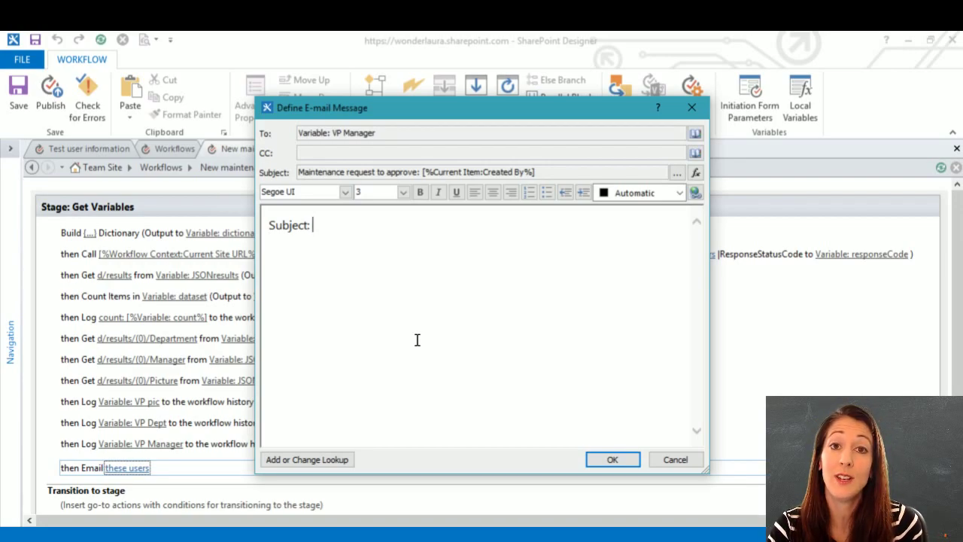
Insert a lookup of the current item's Subject of Request field after the "Subject:" label in the email body.
click(323, 461)
click(476, 302)
drag(639, 325, 643, 348)
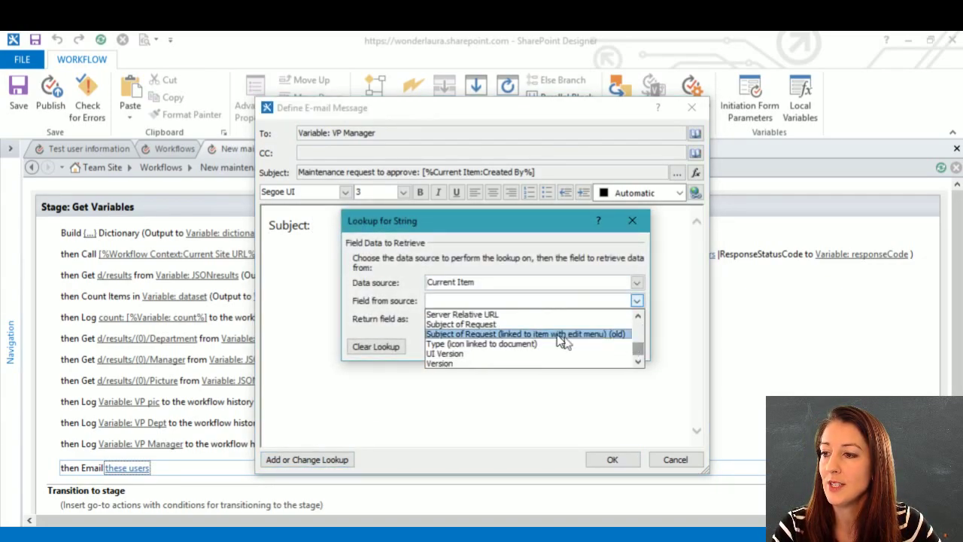
click(493, 325)
click(553, 346)
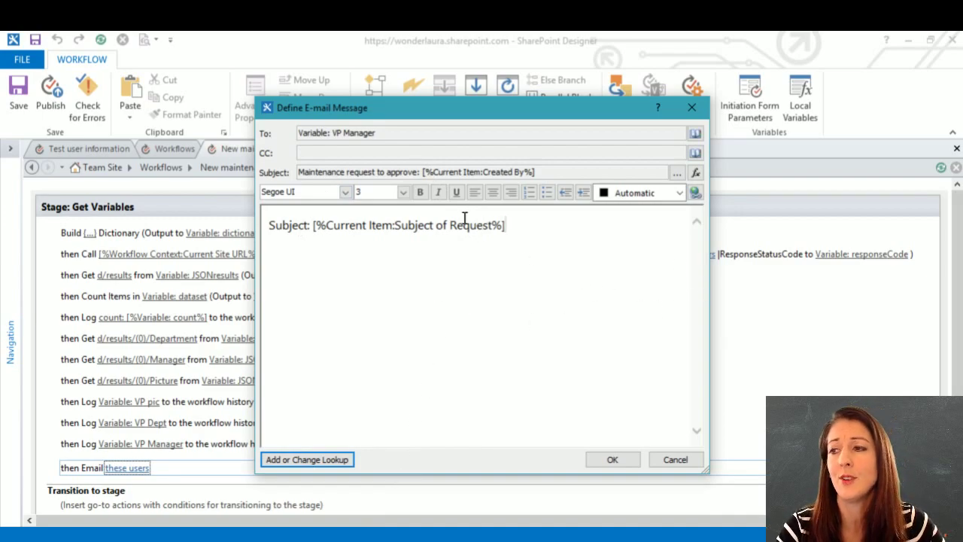
Add a "Requestor:" line to the email body with the current item's Created By lookup returned as Display Name, and accept the message.
key(Return)
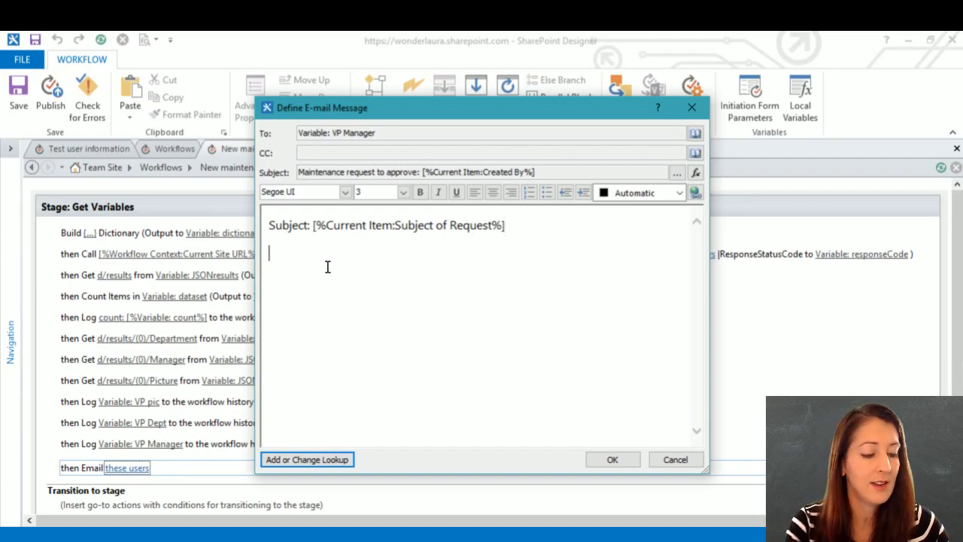
text(Requestor:)
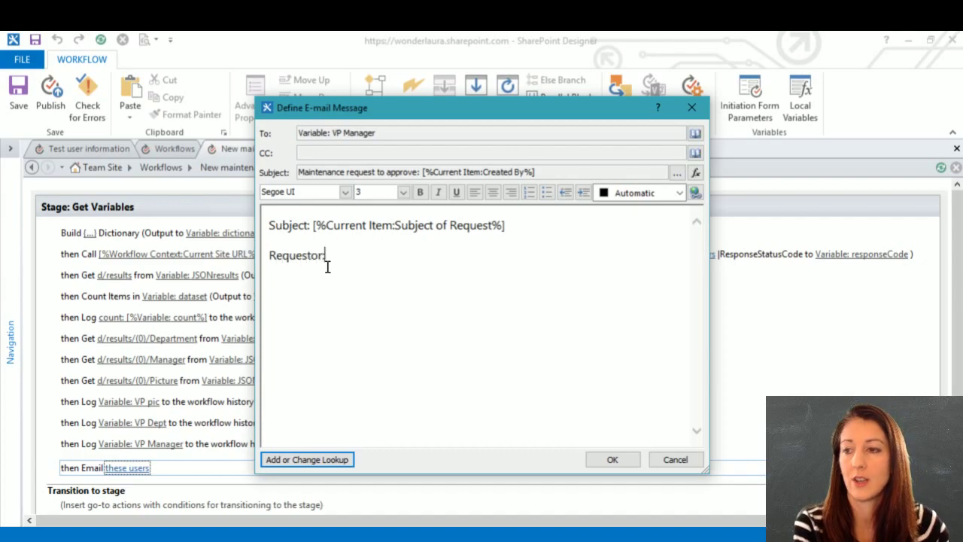
click(316, 460)
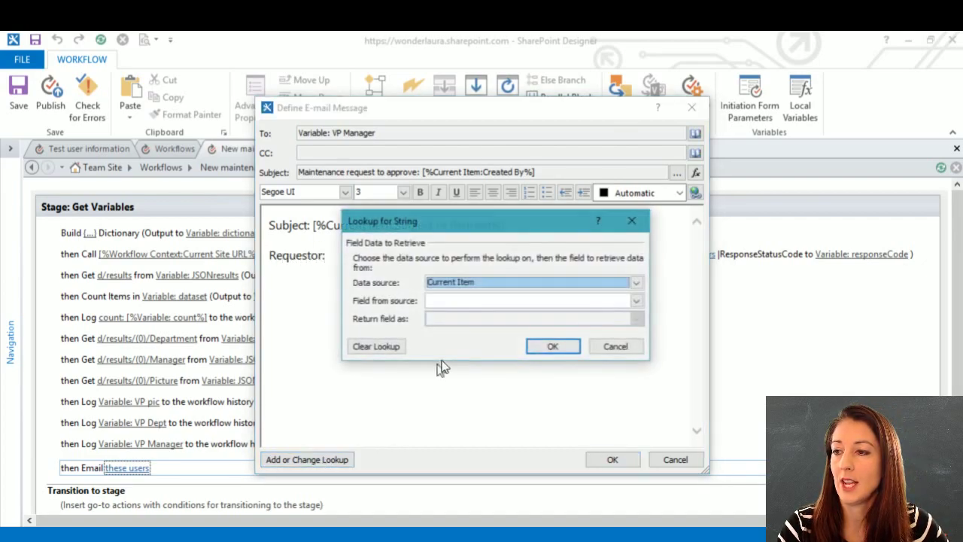
click(484, 305)
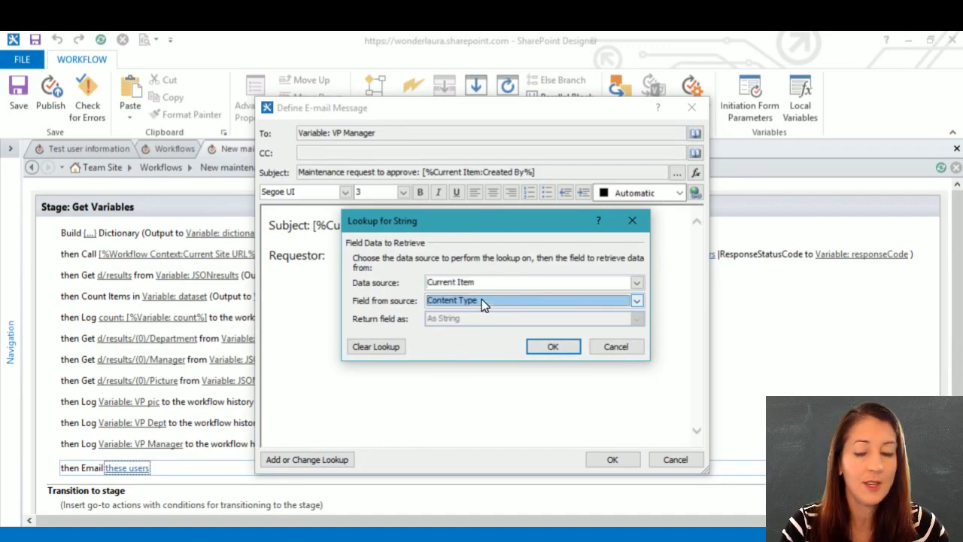
click(484, 305)
click(446, 340)
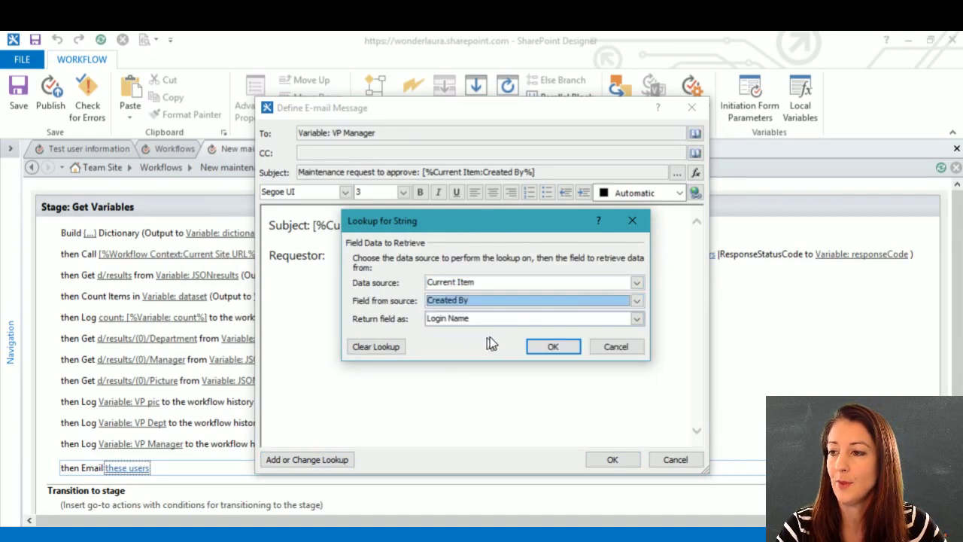
click(471, 318)
click(482, 331)
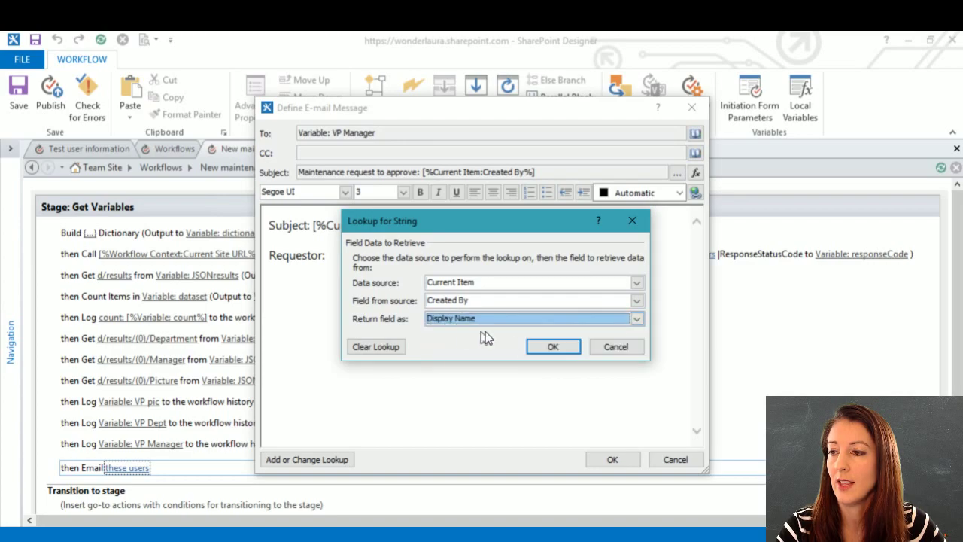
click(552, 346)
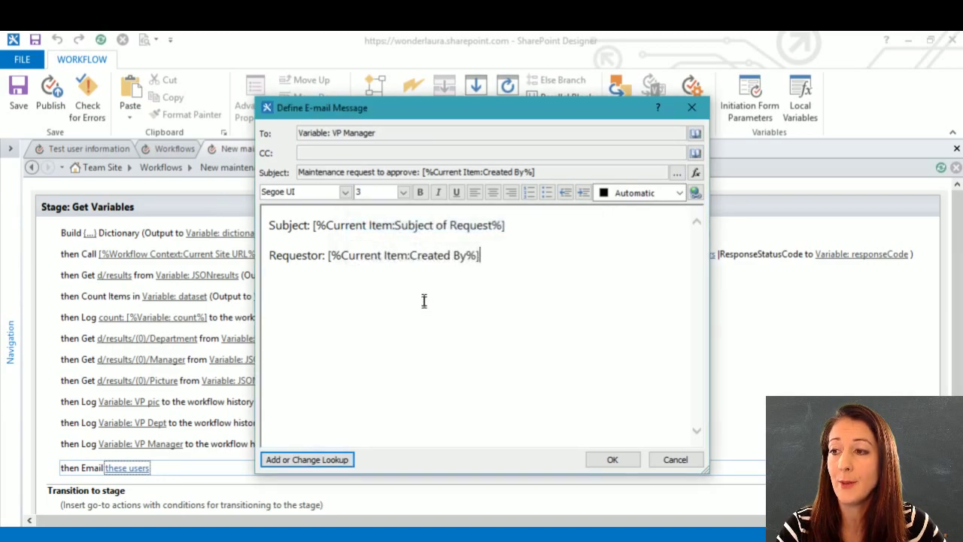
click(611, 460)
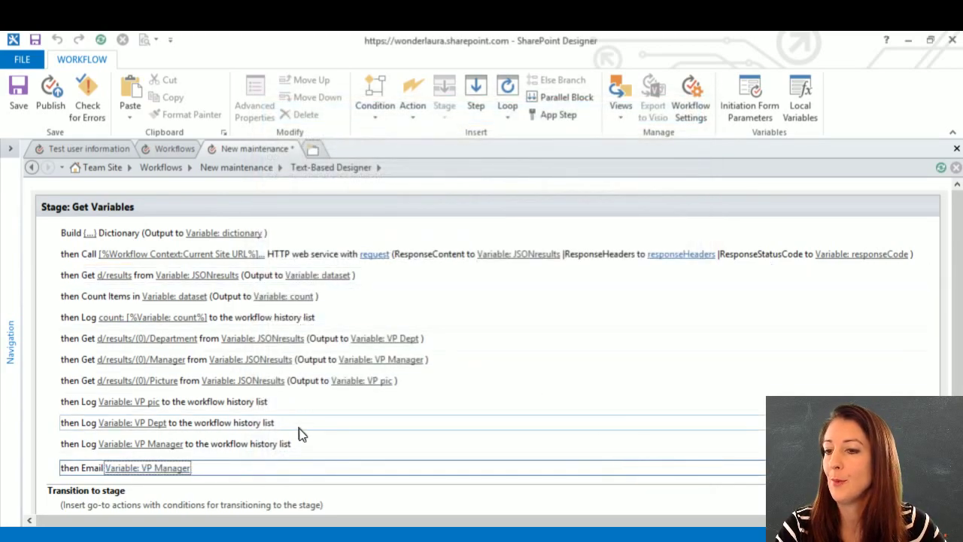
Open the email action's Body property for HTML editing and insert <p><img src=" after the Created By lookup.
click(931, 467)
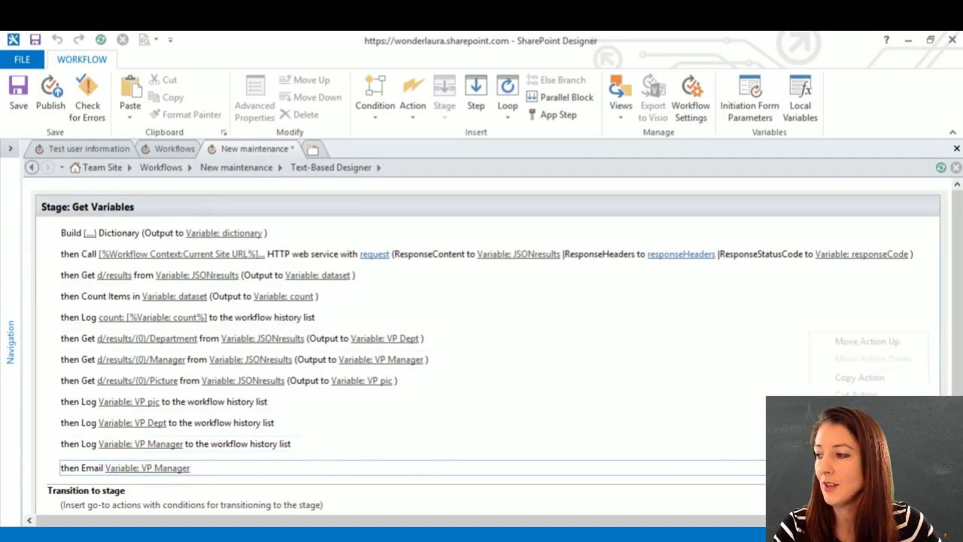
click(857, 449)
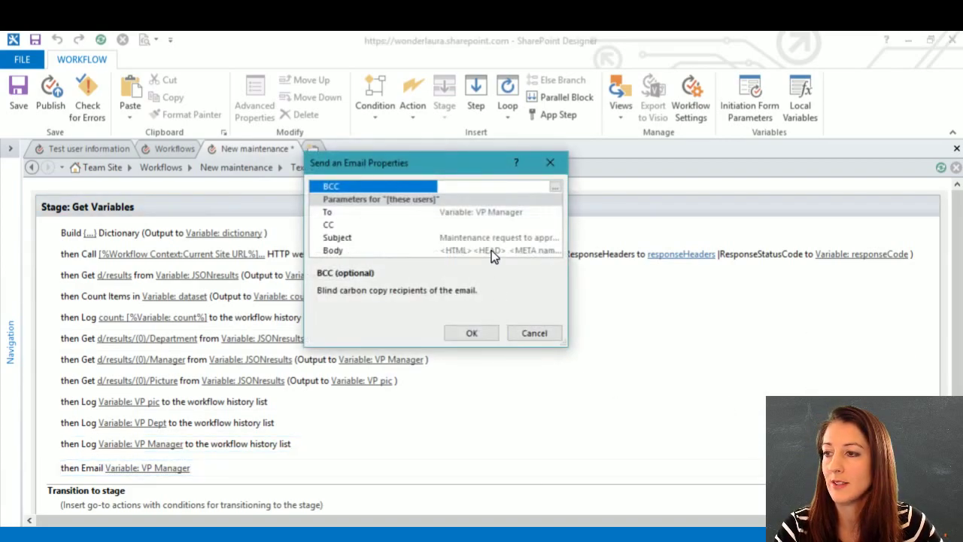
click(491, 251)
click(555, 249)
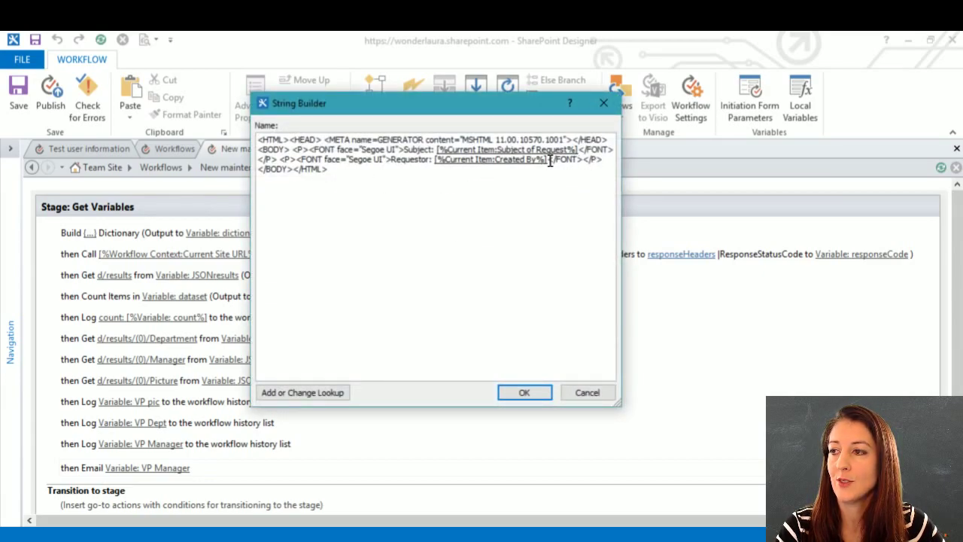
text(<p>)
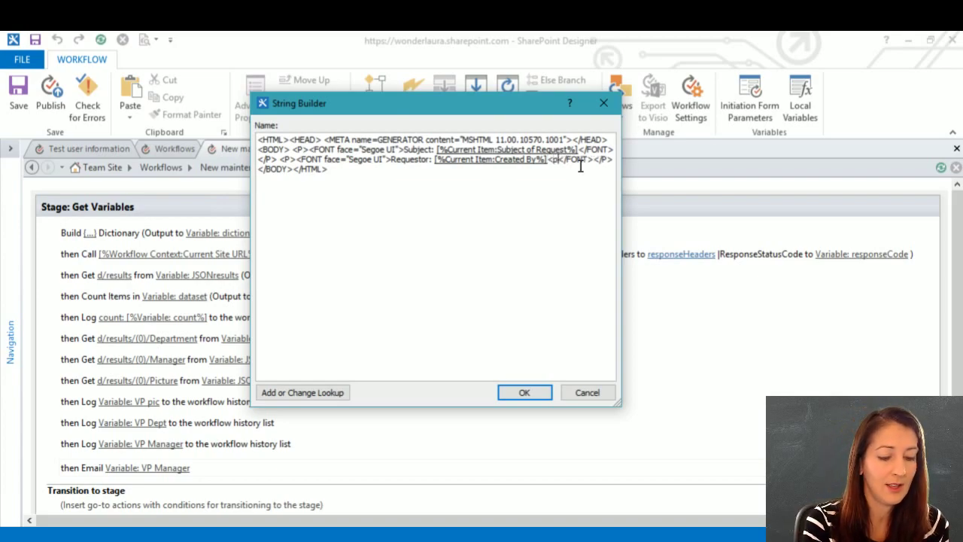
text(<img sr)
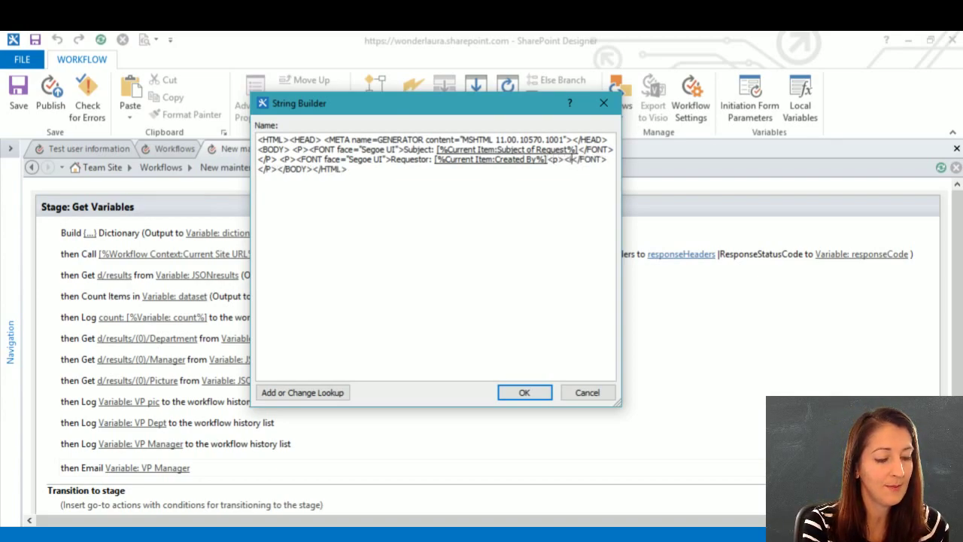
text(c=")
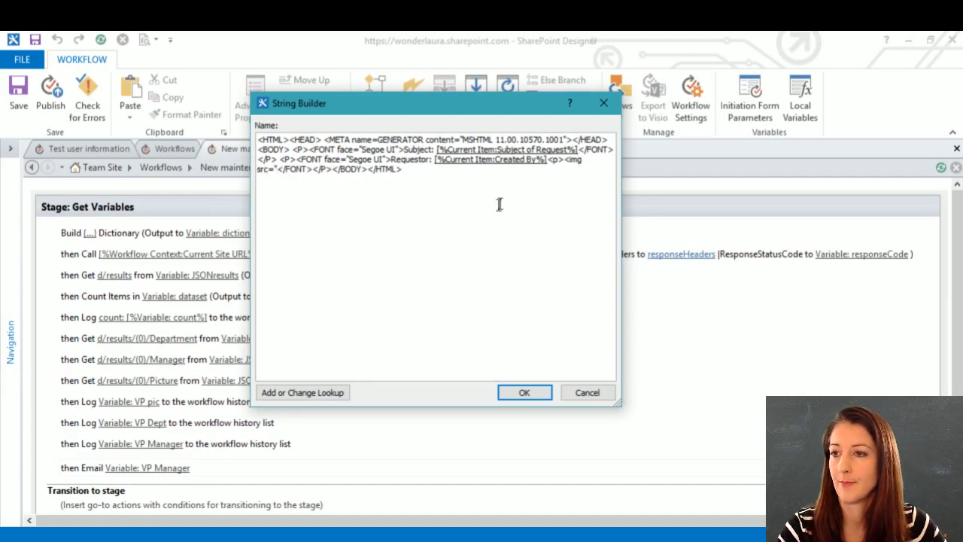
Insert a workflow variable lookup of Variable: VP pic, returned as URL, as the image source in the email body HTML.
click(281, 393)
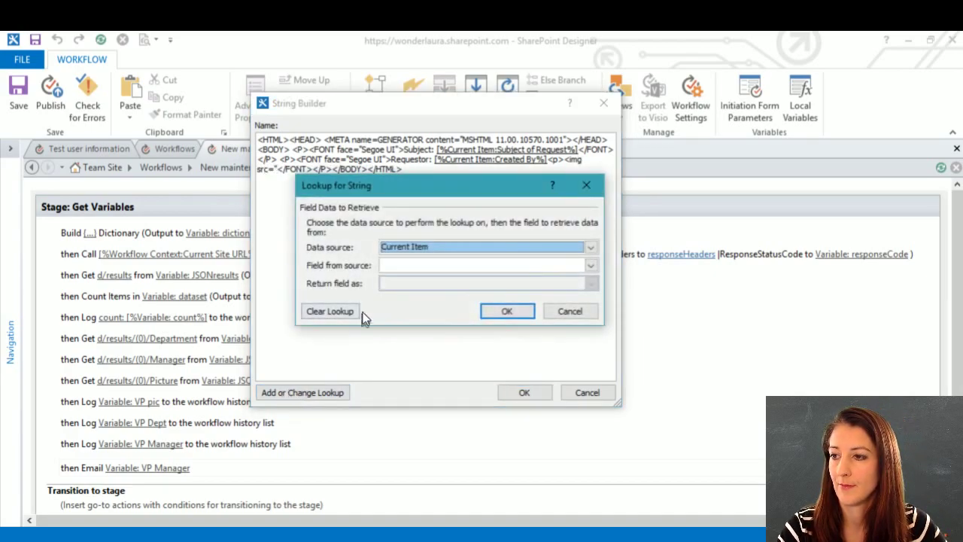
click(426, 248)
click(426, 269)
click(433, 268)
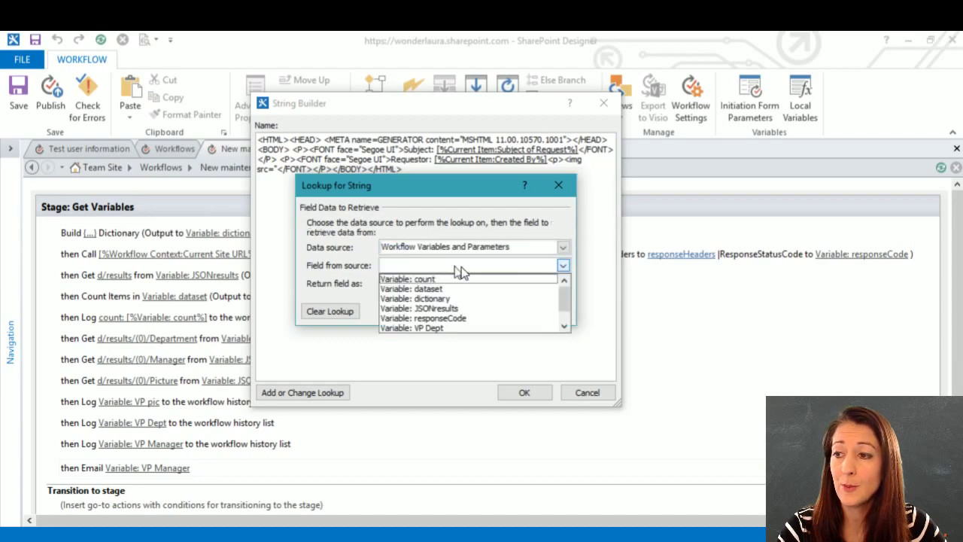
scroll(566, 299, down, 2)
click(518, 334)
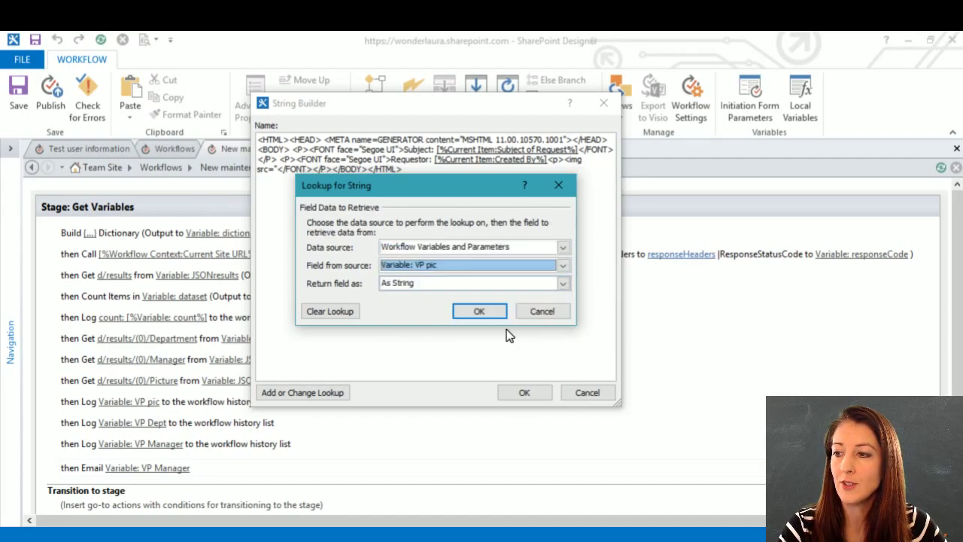
click(440, 284)
click(562, 329)
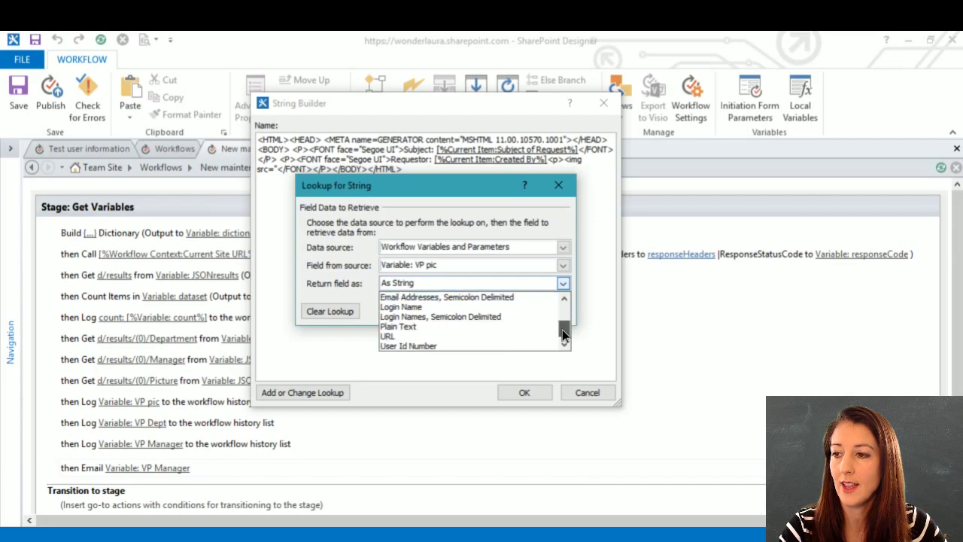
click(473, 336)
click(479, 312)
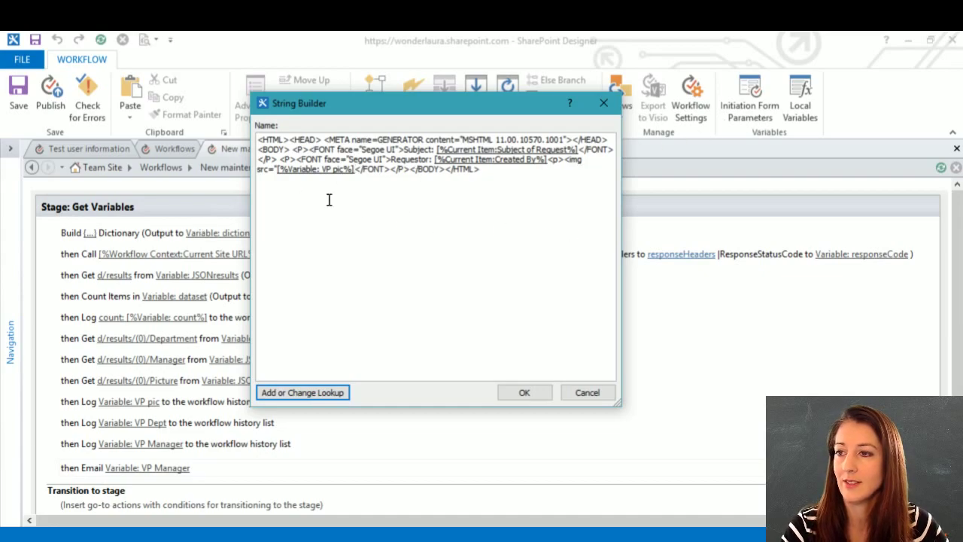
Complete the image tag with a closing quote and alt="Requestor", and accept the body string and email properties.
text(")
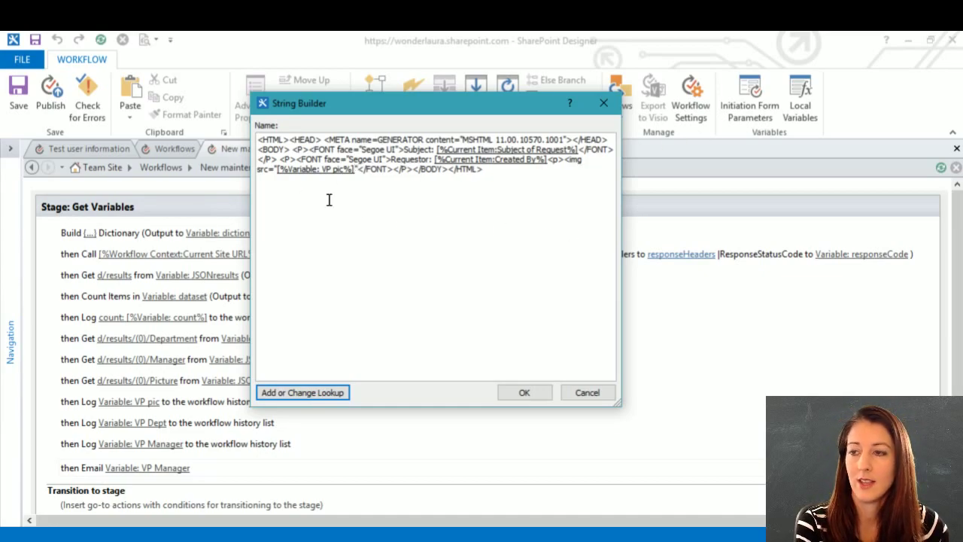
text( alt=)
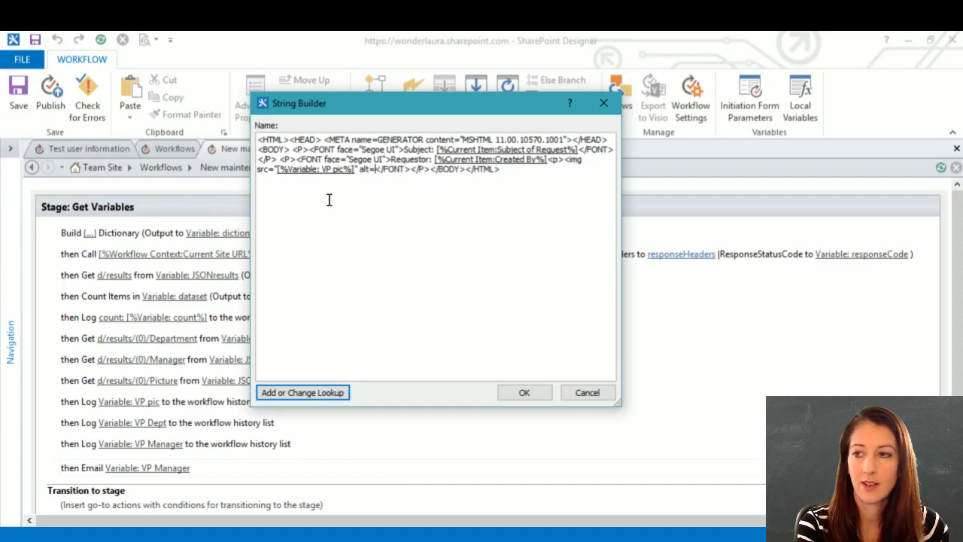
text("r)
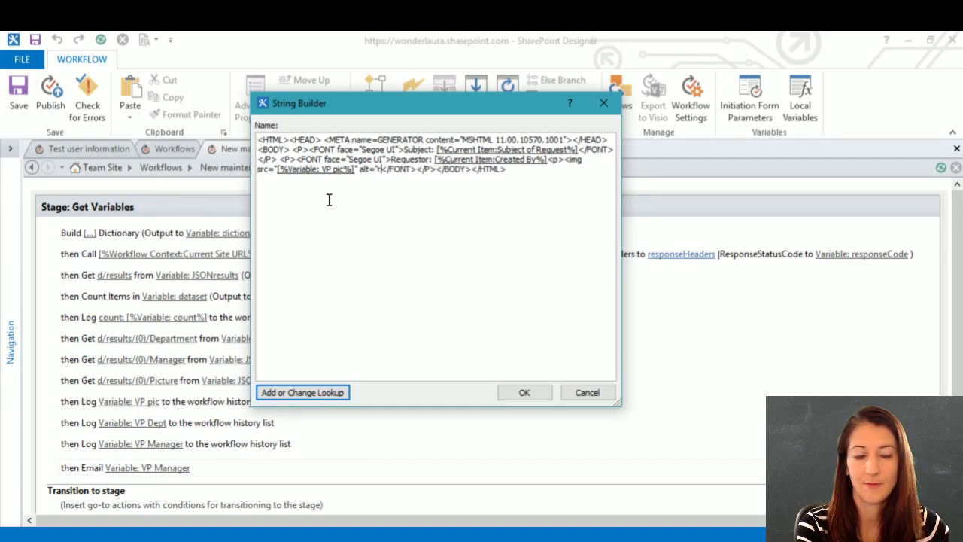
key(BackSpace)
text(Requestor")
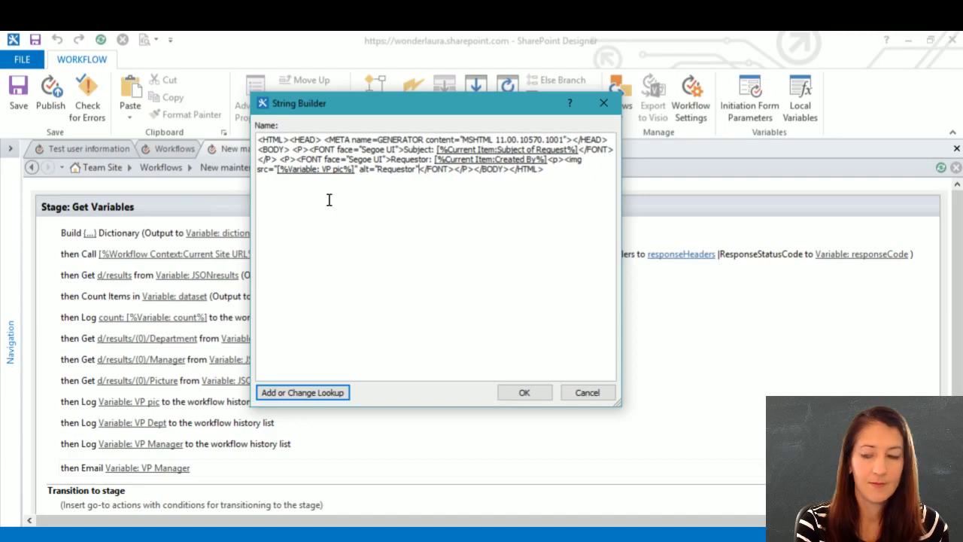
text( >)
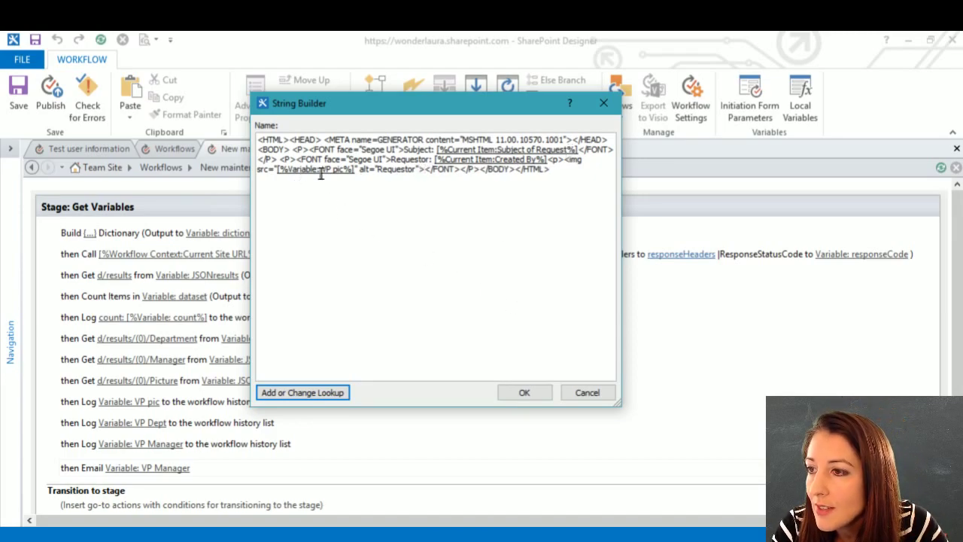
click(522, 393)
click(473, 332)
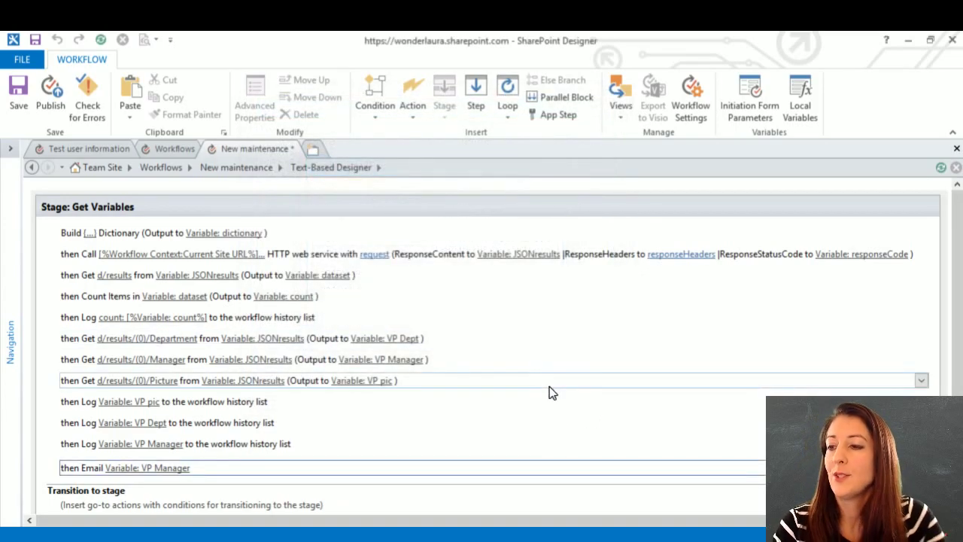
Add a Set field action below the Email action in the Get Variables stage and choose Department as its field.
drag(956, 433, 957, 456)
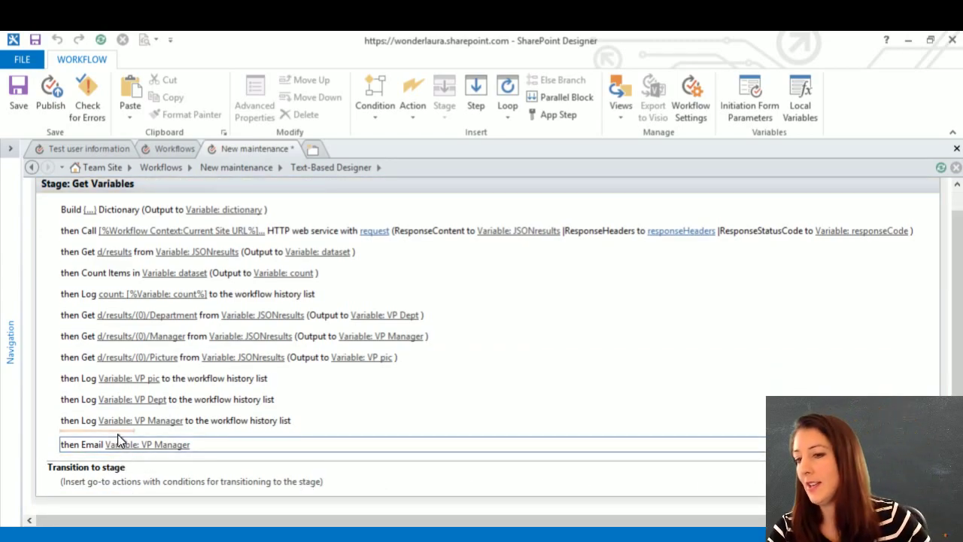
click(103, 40)
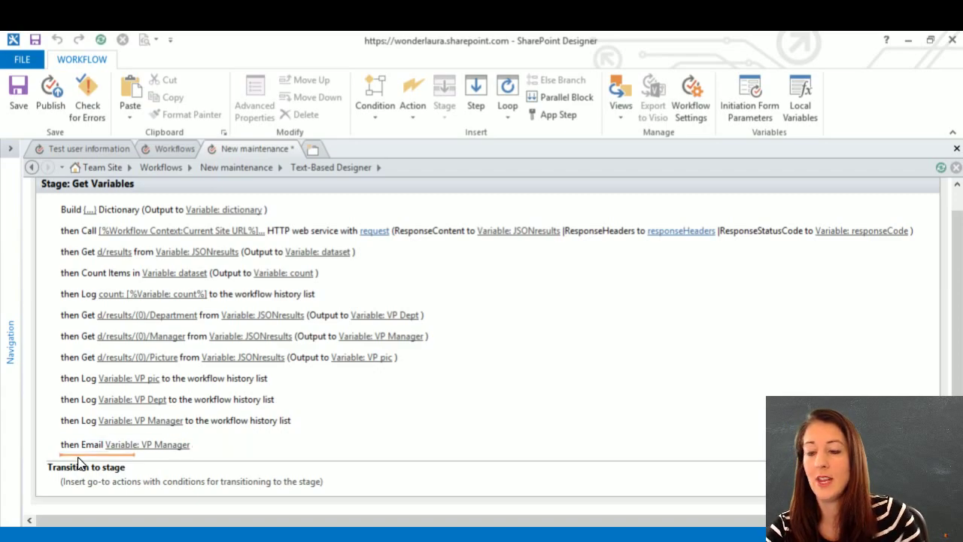
text(set)
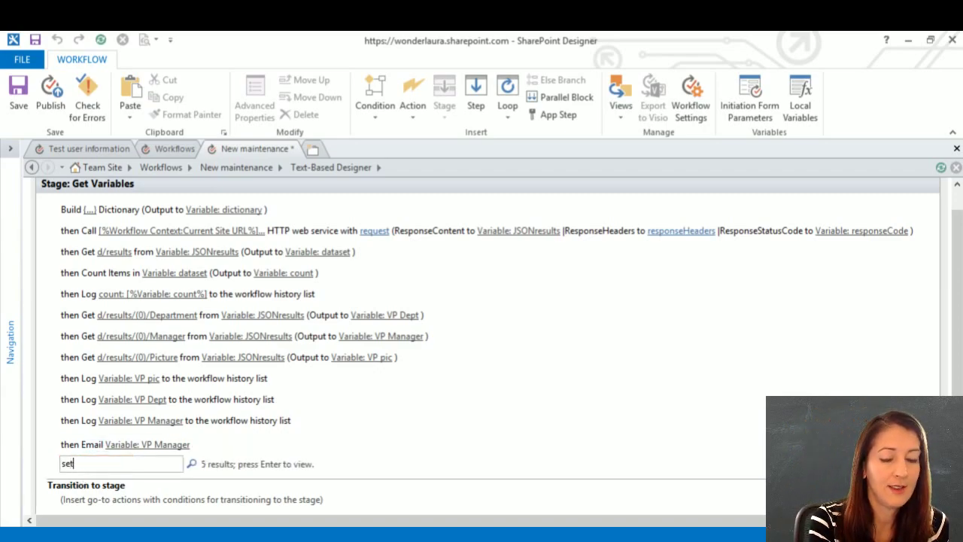
key(Return)
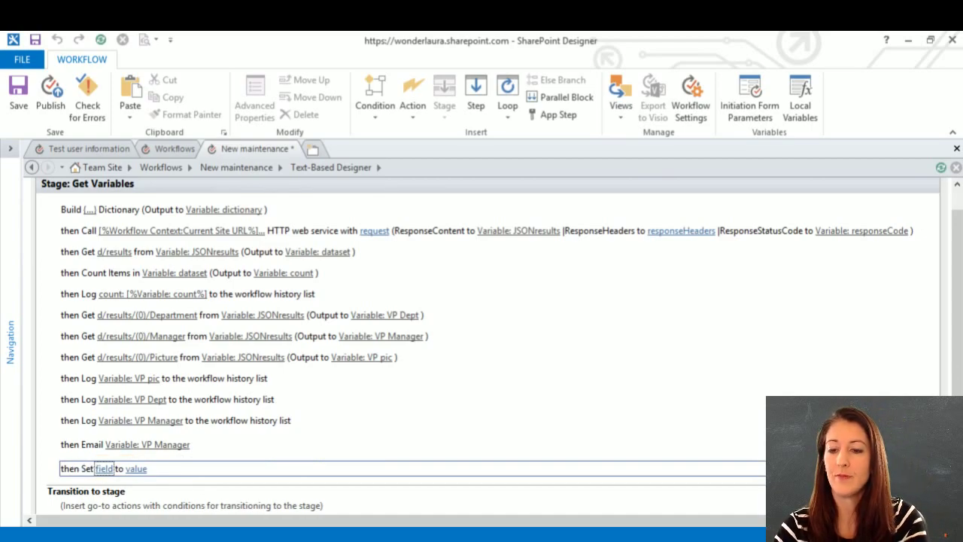
click(103, 468)
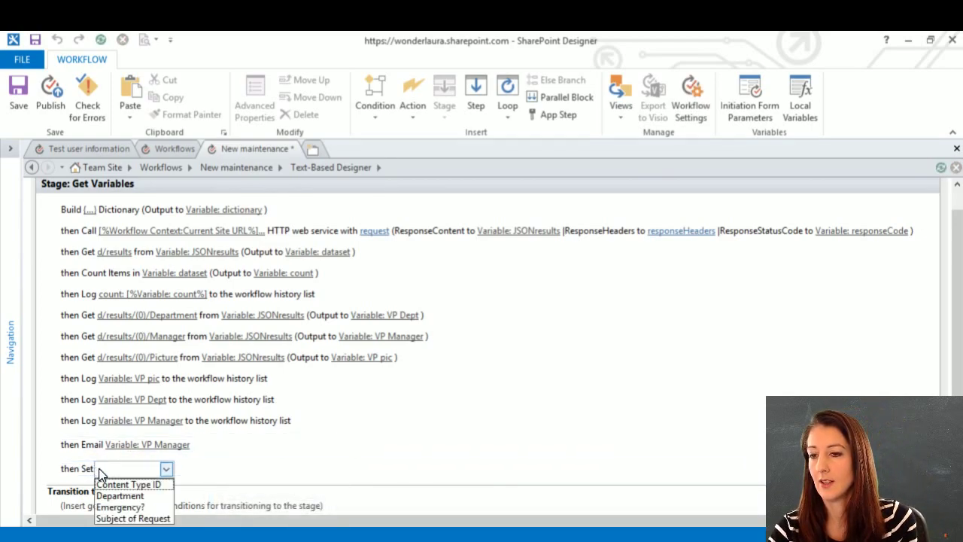
click(147, 499)
Set the Department field's value to a lookup of Variable: VP Dept from Workflow Variables and Parameters.
click(166, 468)
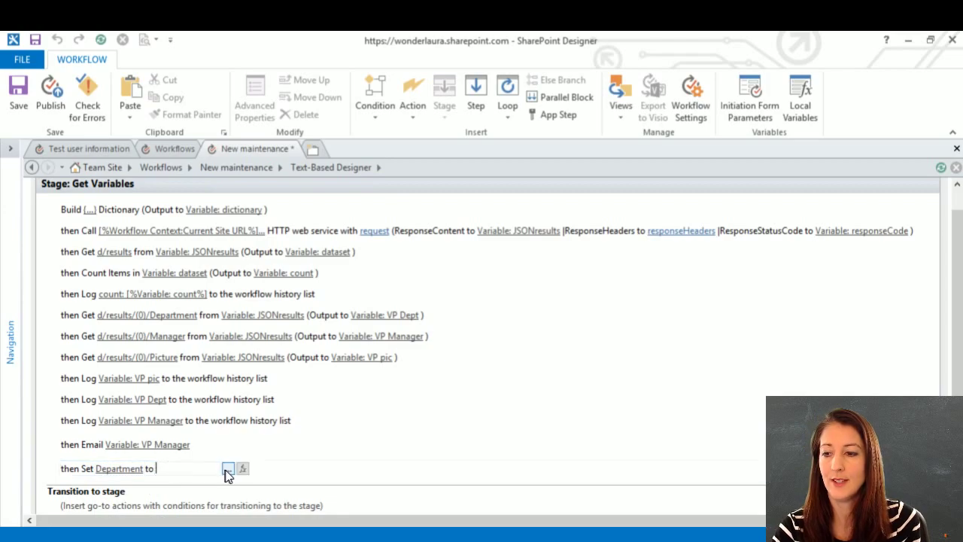
click(243, 468)
key(w)
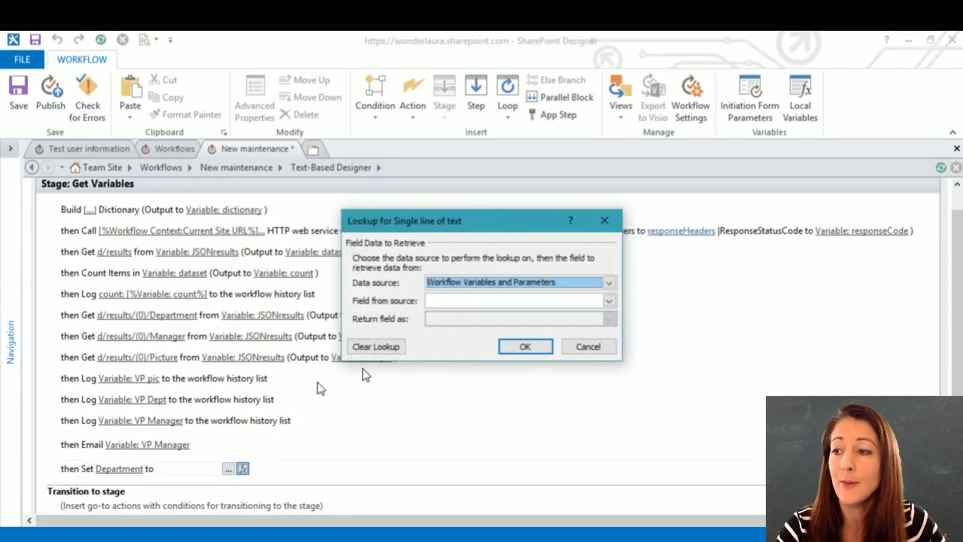
click(504, 299)
drag(608, 334, 609, 352)
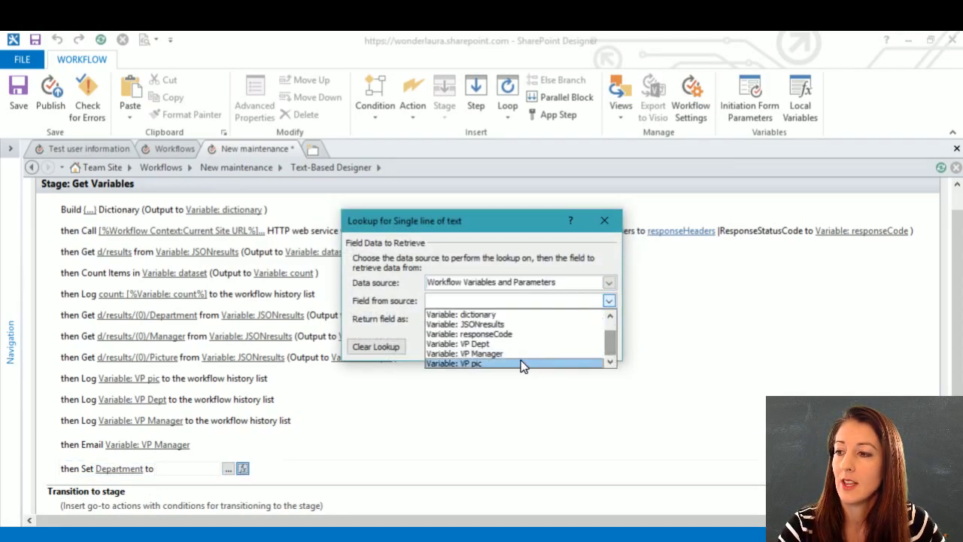
click(508, 343)
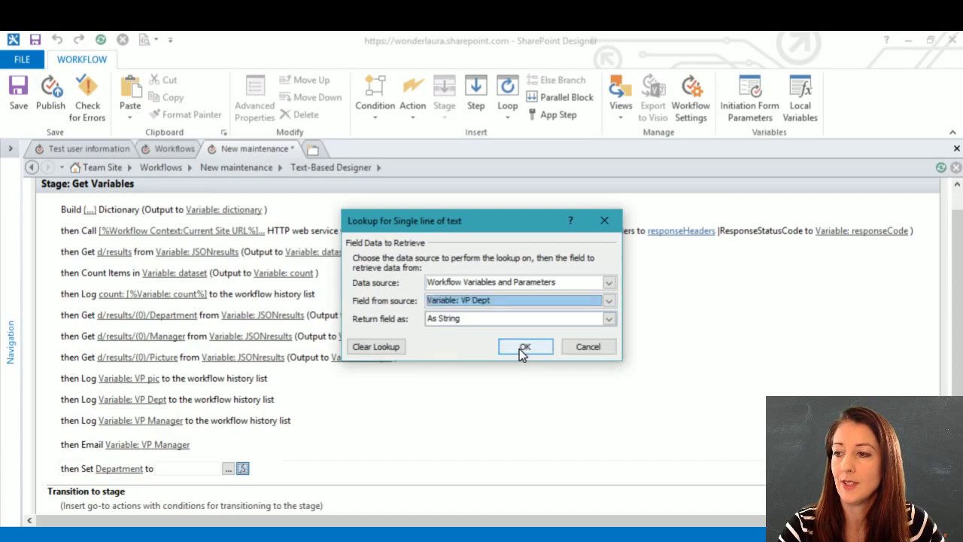
click(524, 348)
drag(956, 450, 956, 467)
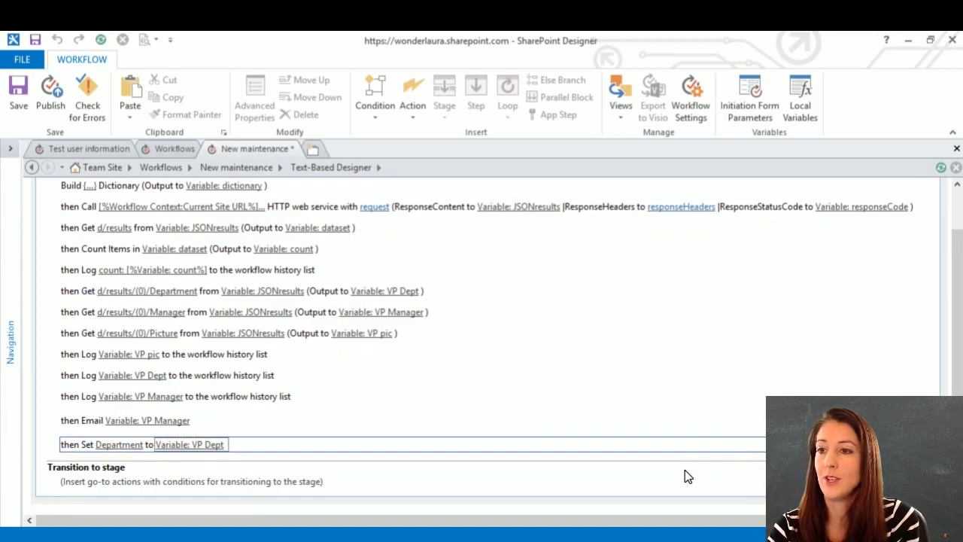
Set the Get Variables stage's transition to go to End of Workflow, and publish the workflow.
click(82, 455)
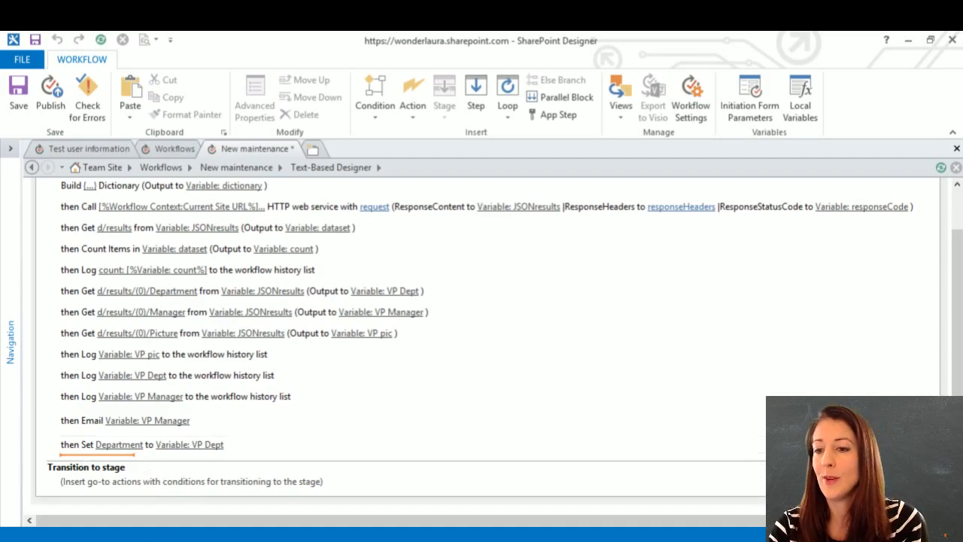
click(95, 485)
text(go)
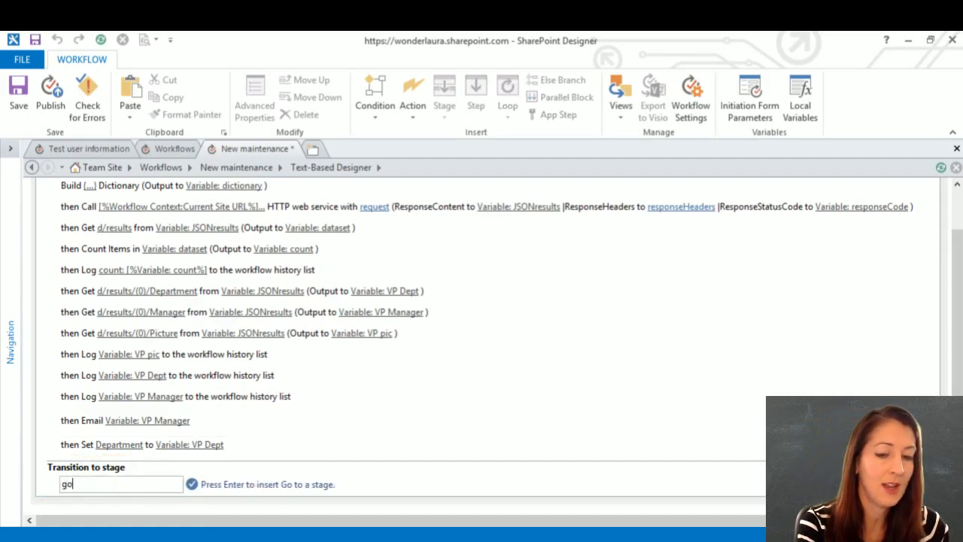
key(Return)
click(98, 487)
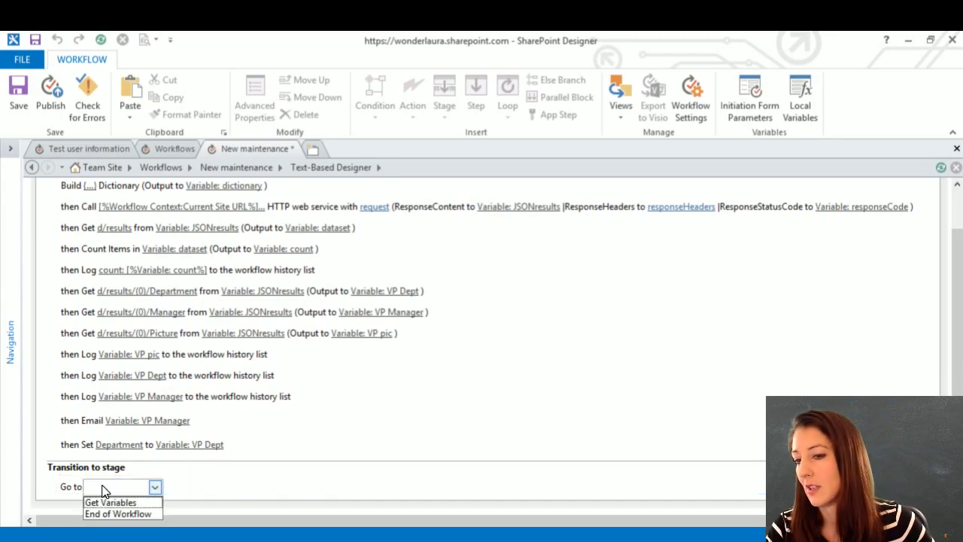
click(123, 514)
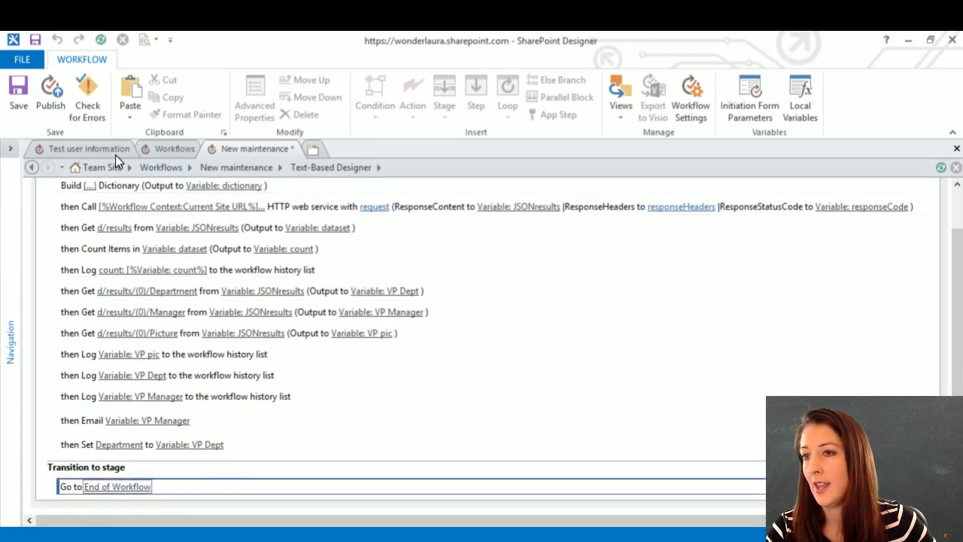
click(78, 454)
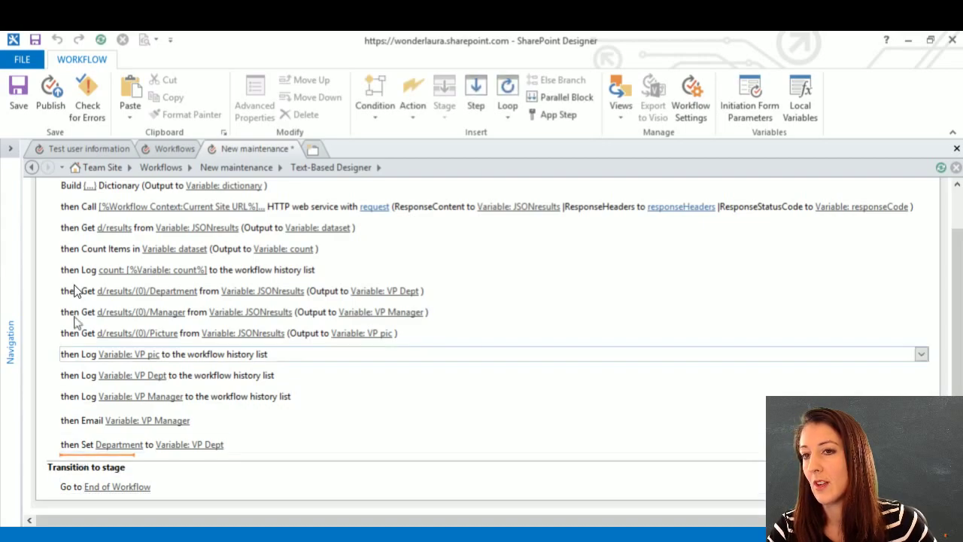
click(43, 95)
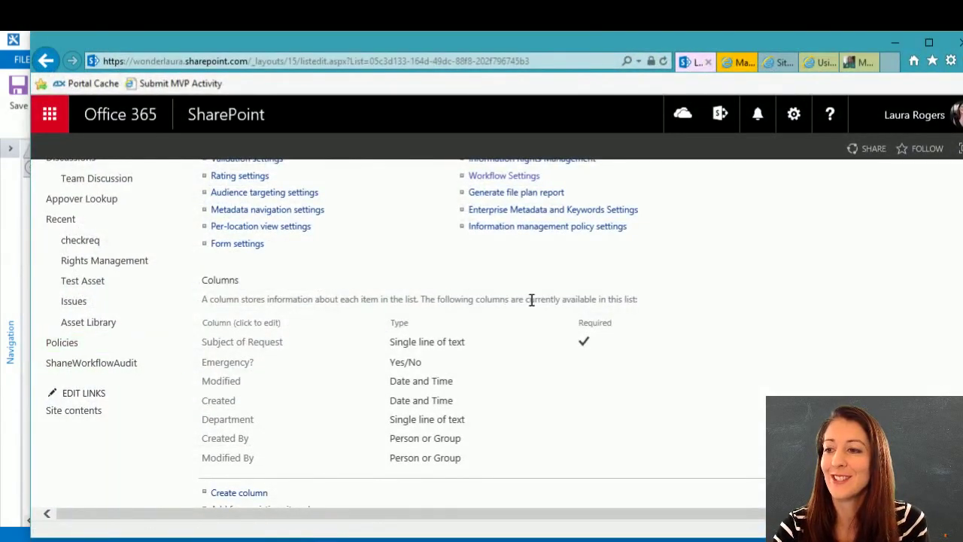
Switch to the browser's Maintenance Requests list and save a new item with the subject "Lights have gone out".
scroll(288, 252, up, 4)
click(452, 286)
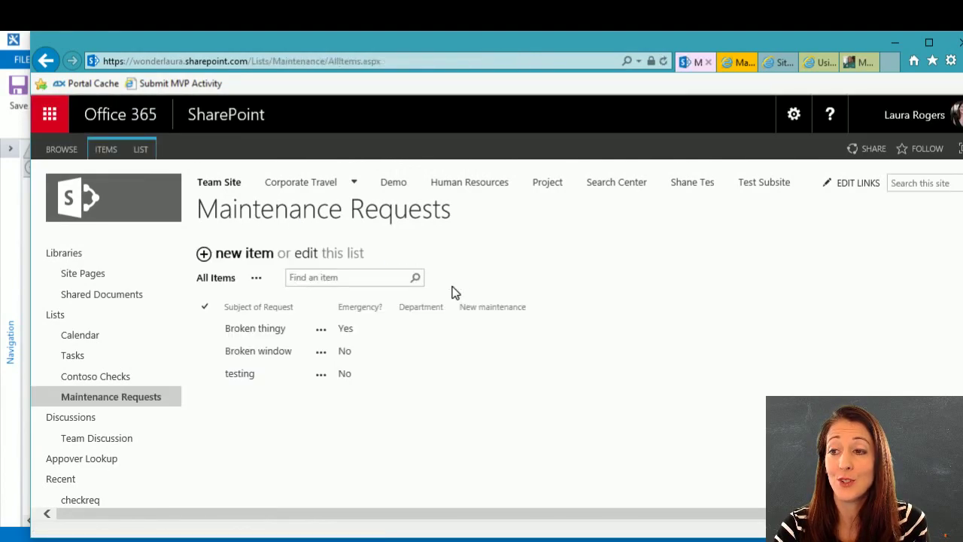
click(235, 257)
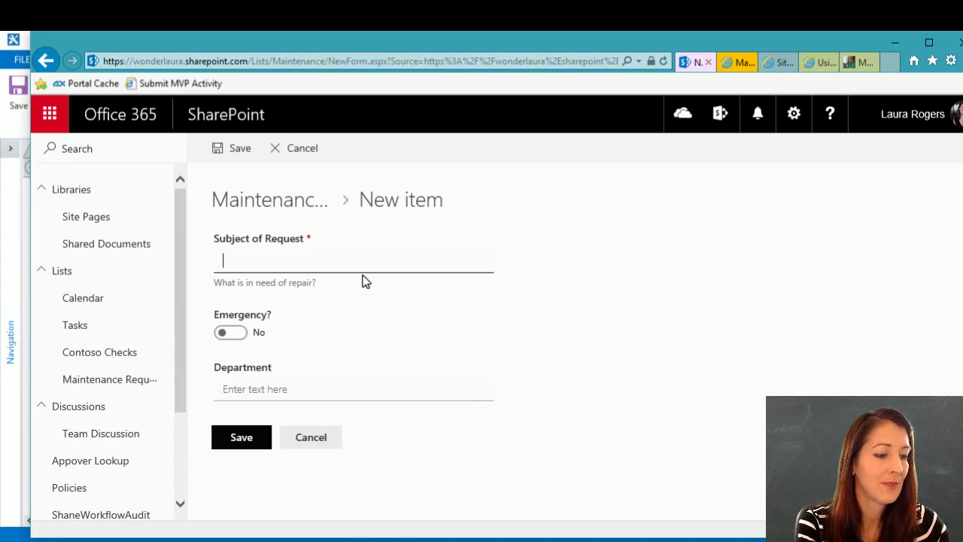
text(Lig)
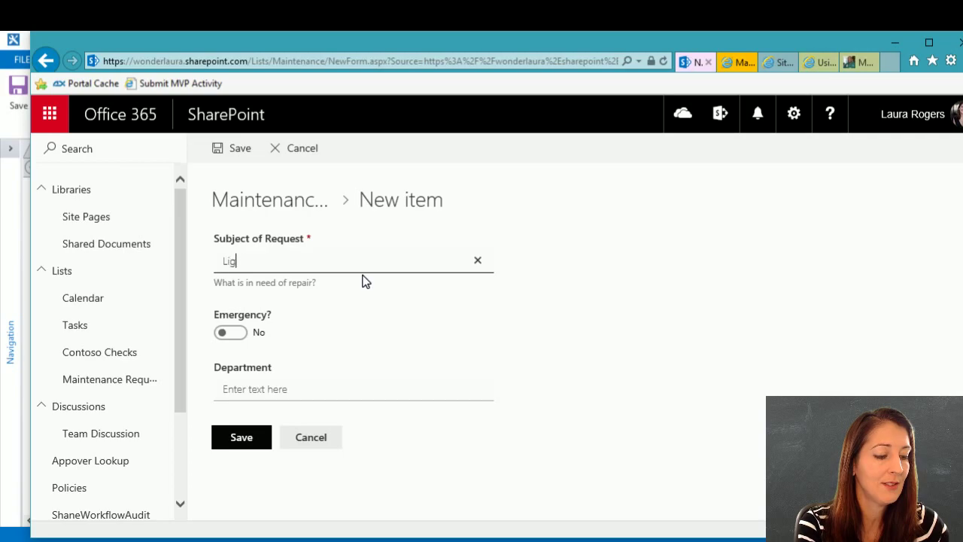
text(hts have gone out)
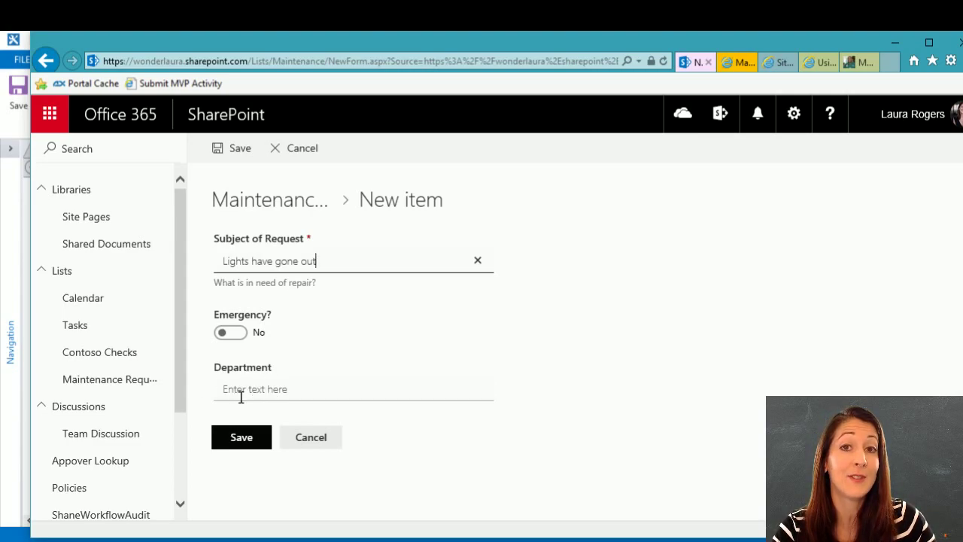
click(239, 439)
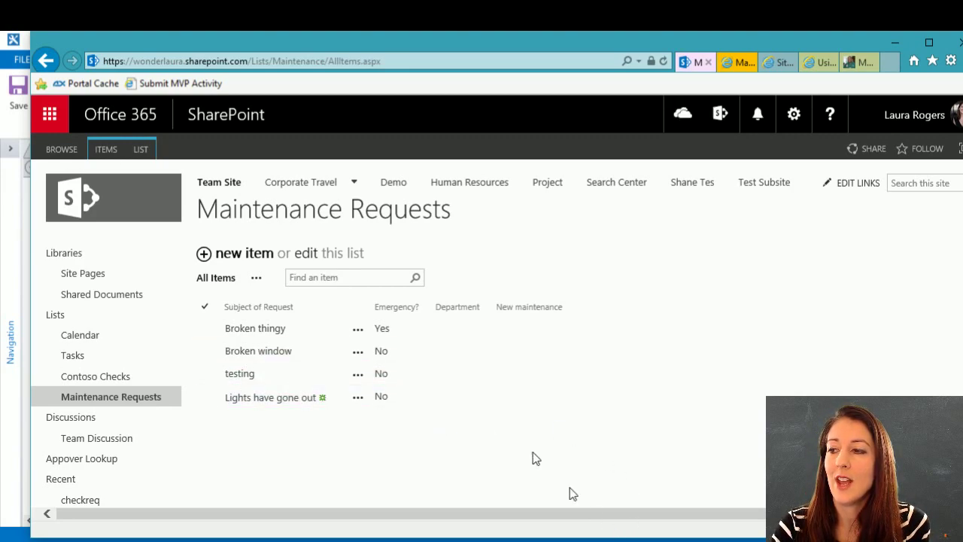
Open the workflow status page of the "Lights have gone out" request and examine its workflow history.
click(663, 61)
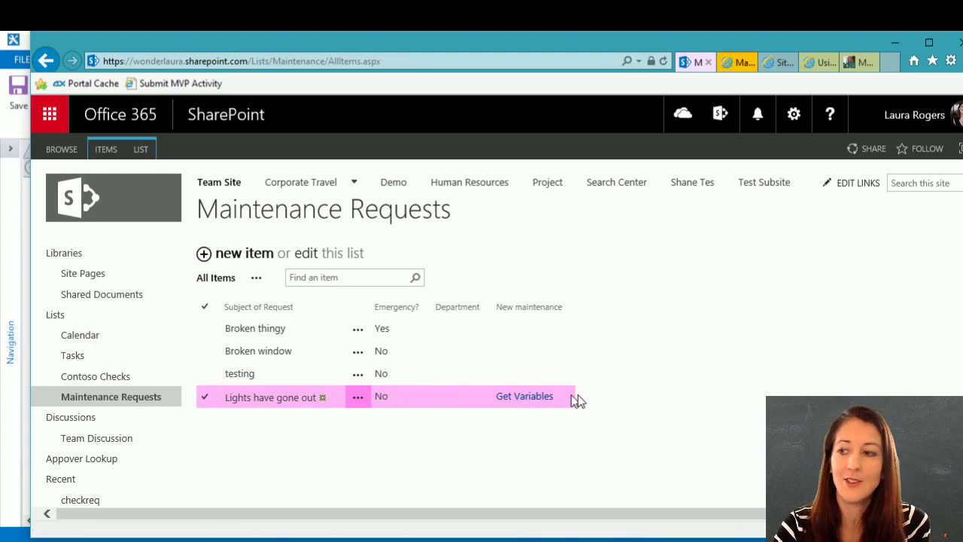
click(534, 397)
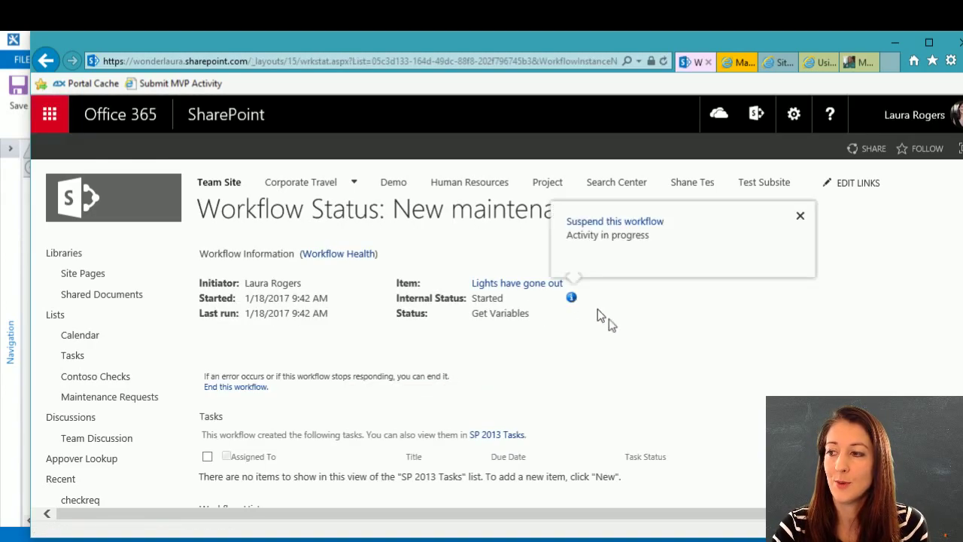
click(526, 61)
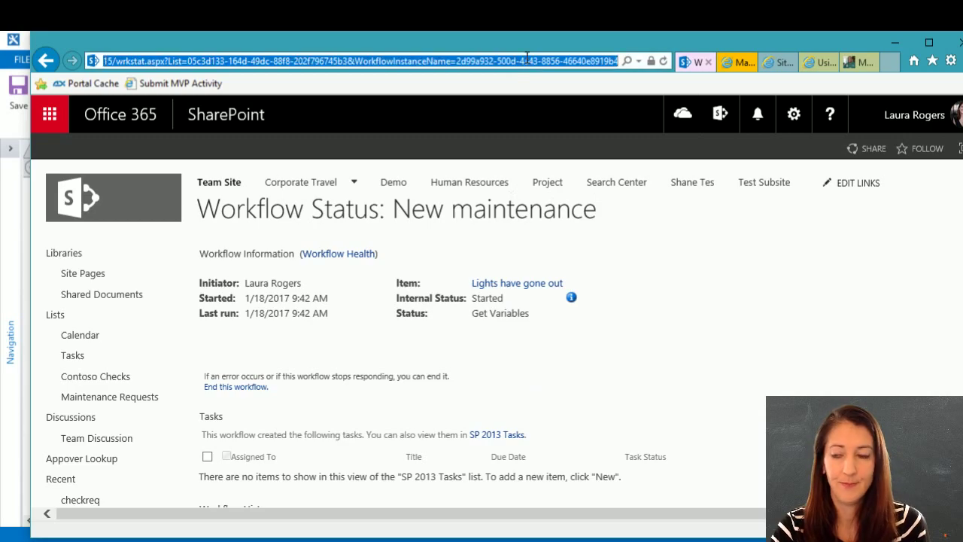
key(Return)
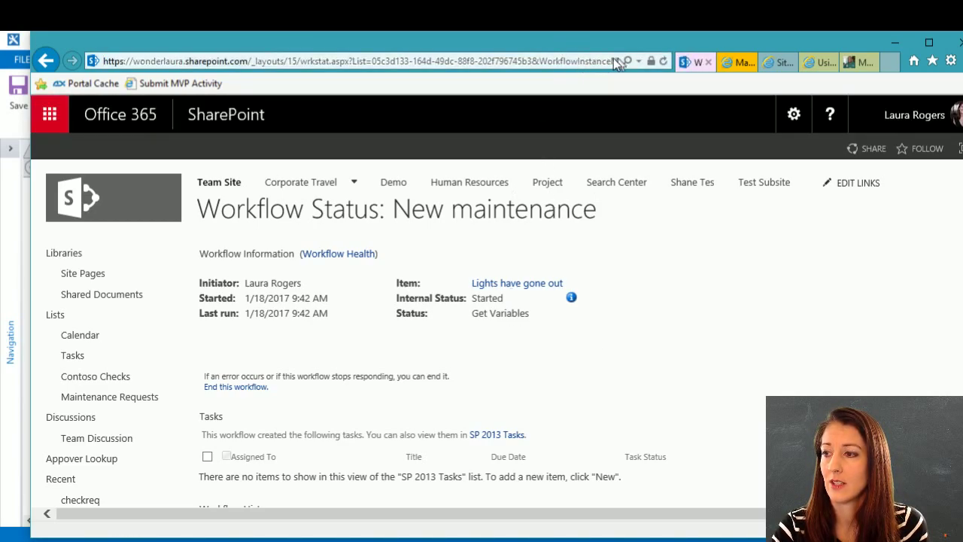
click(663, 60)
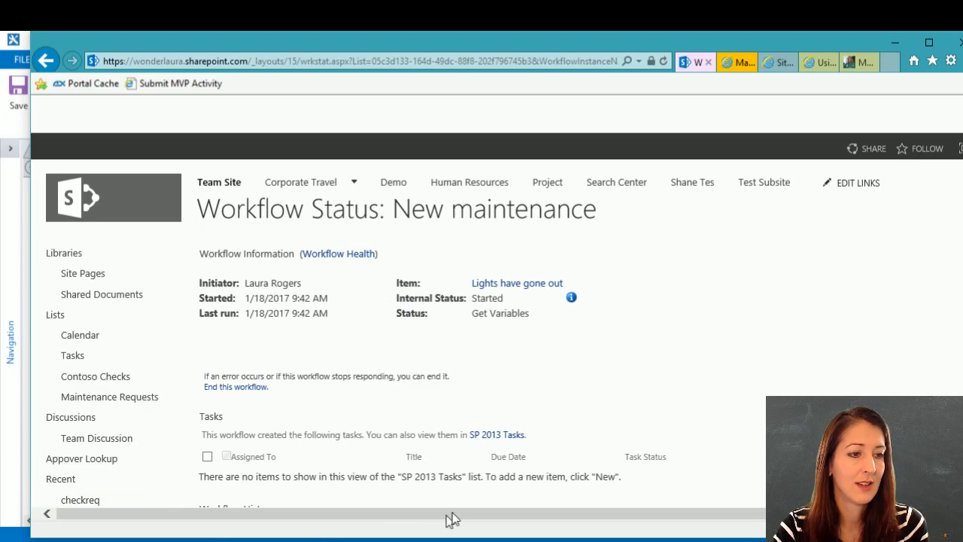
click(515, 61)
key(Return)
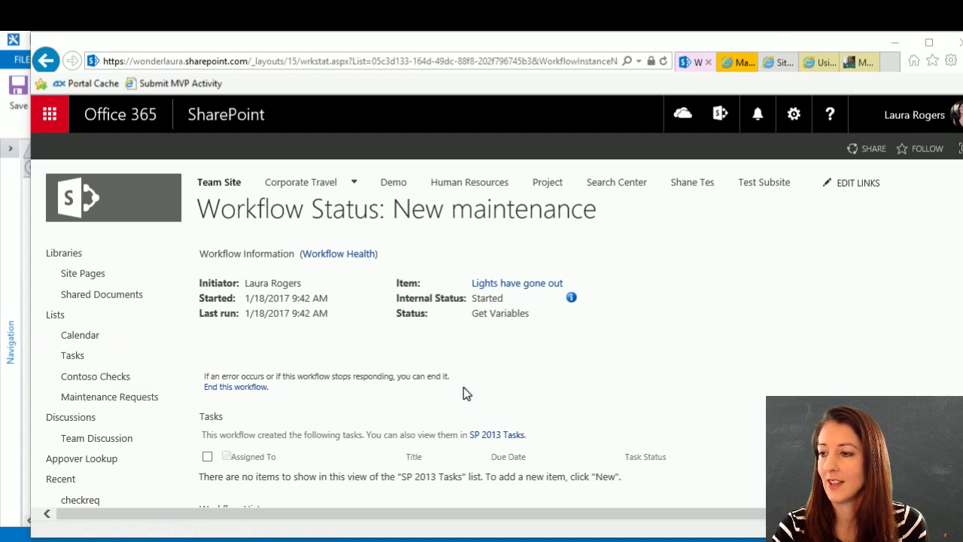
scroll(463, 392, down, 2)
scroll(463, 392, down, 2)
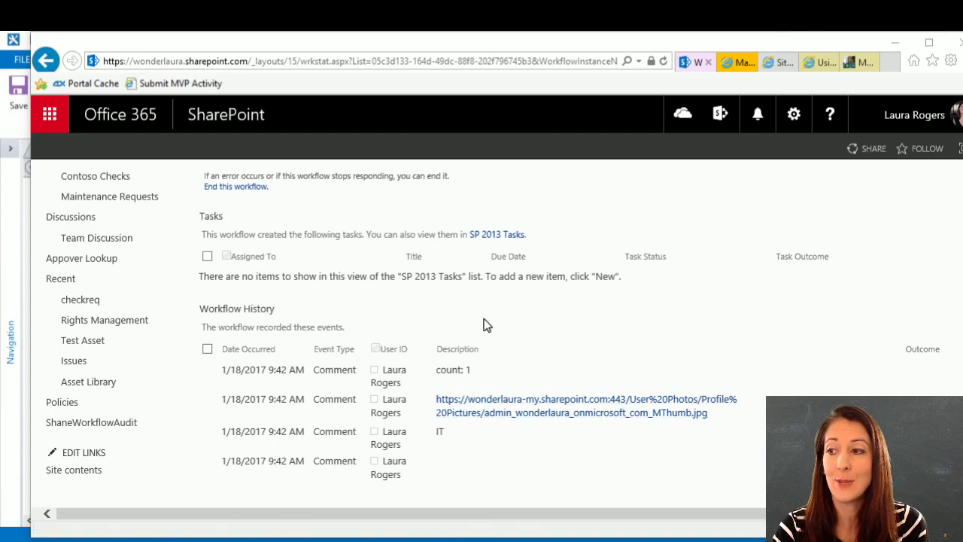
scroll(486, 325, up, 5)
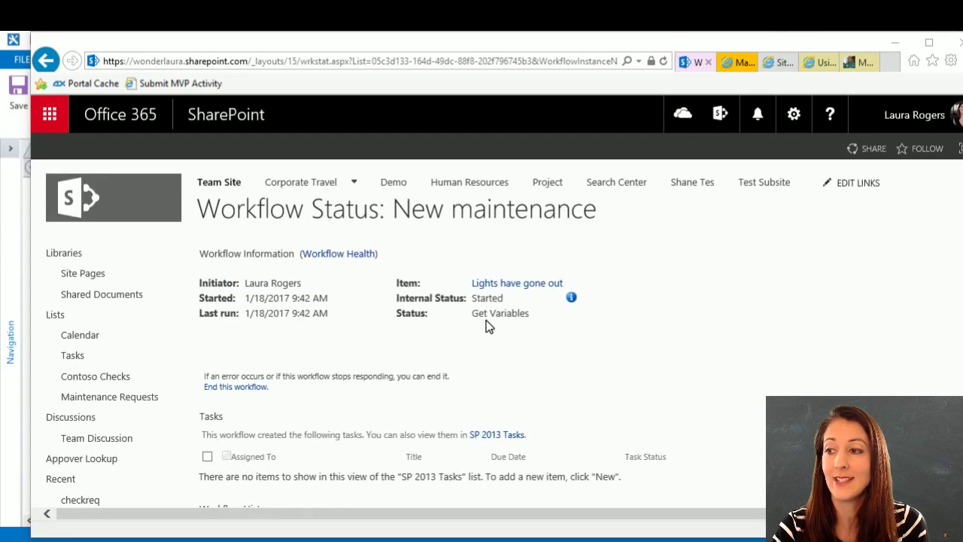
Reload the workflow status page and recheck the workflow history and the internal status details.
click(454, 61)
key(Return)
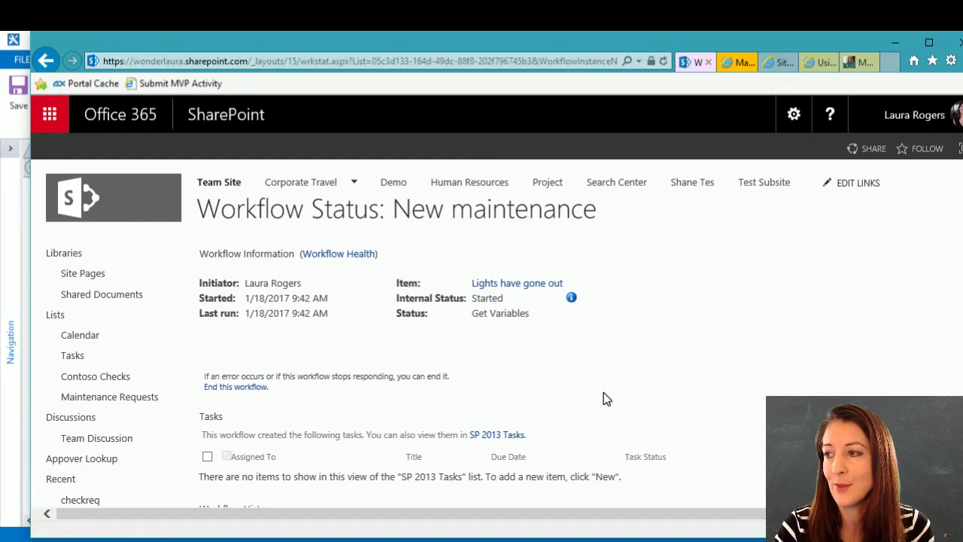
scroll(421, 354, down, 3)
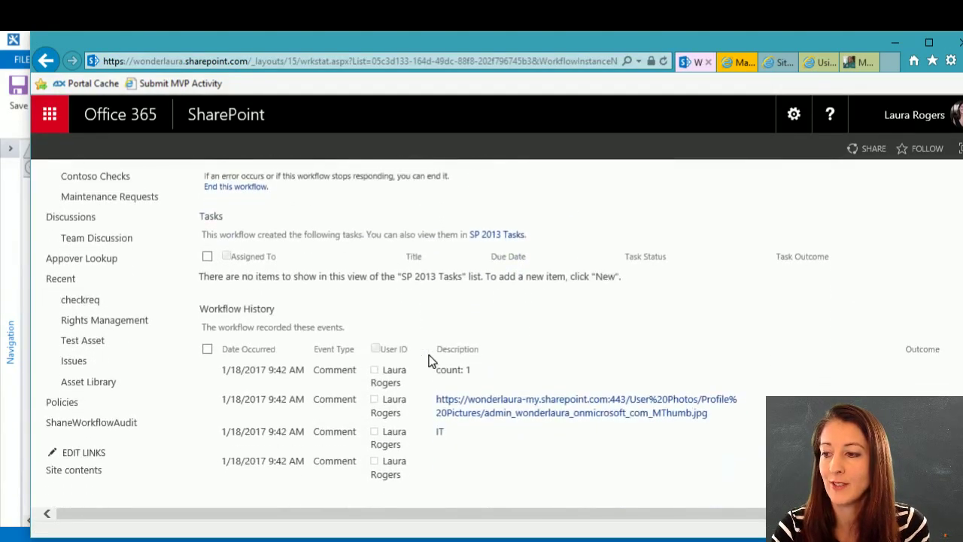
scroll(432, 361, up, 3)
click(571, 297)
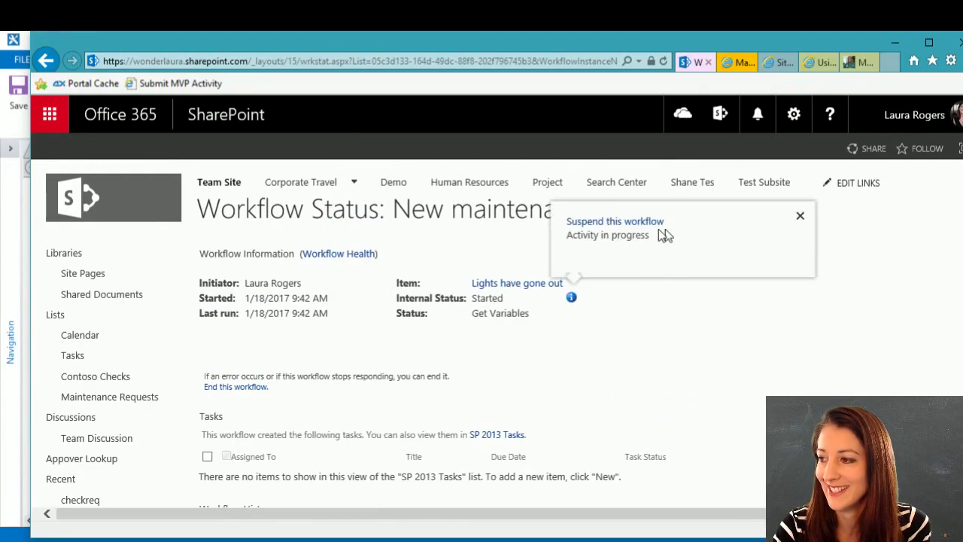
click(799, 216)
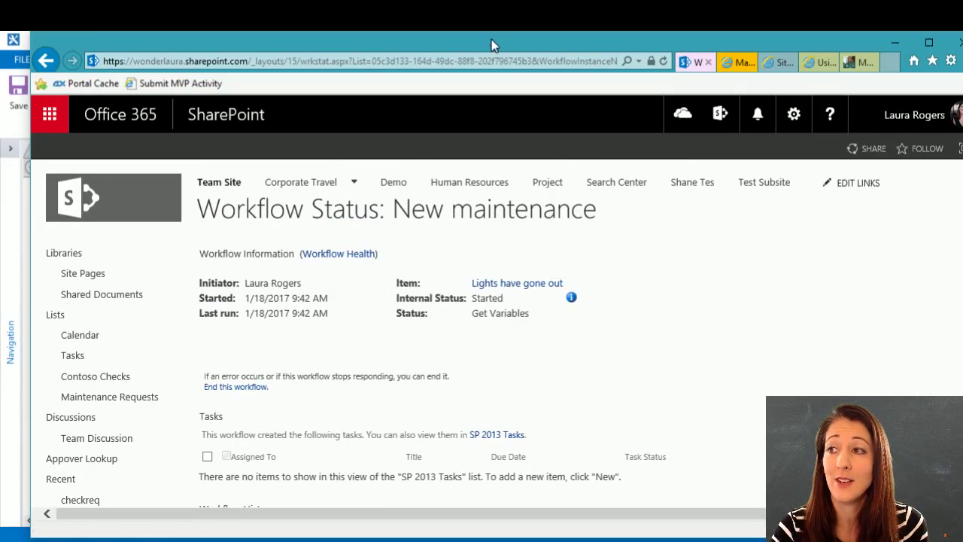
click(490, 60)
key(Return)
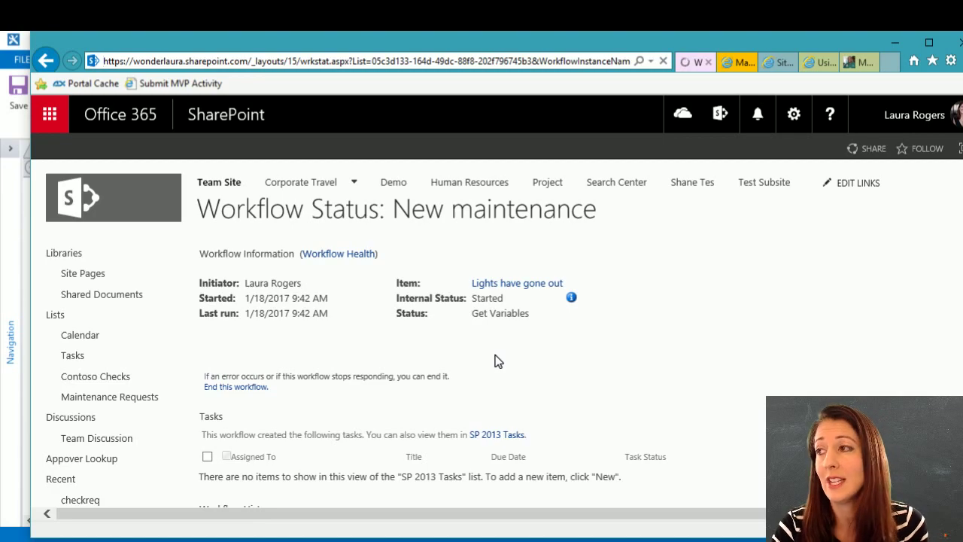
click(571, 298)
click(367, 362)
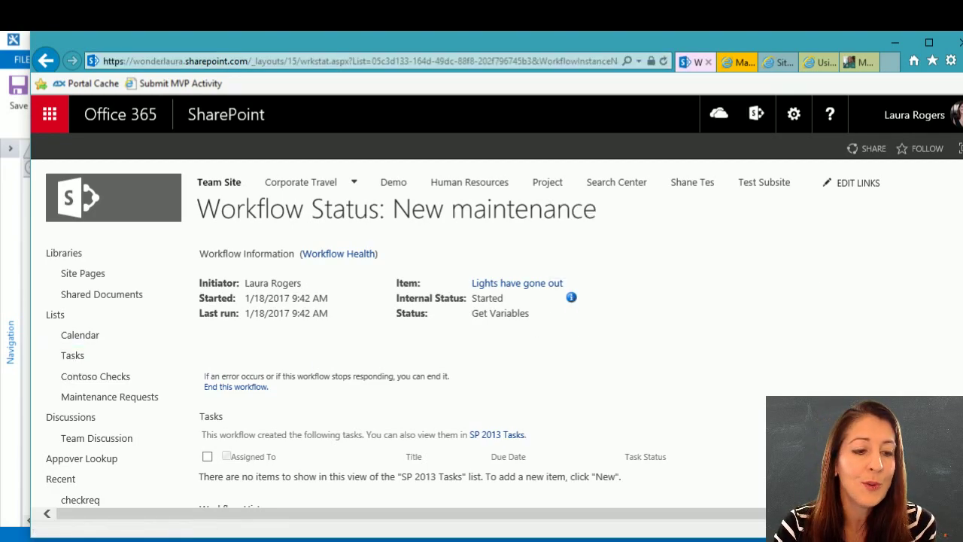
Switch back to SharePoint Designer and review the Email action addressed to Variable: VP Manager.
key(alt+Tab)
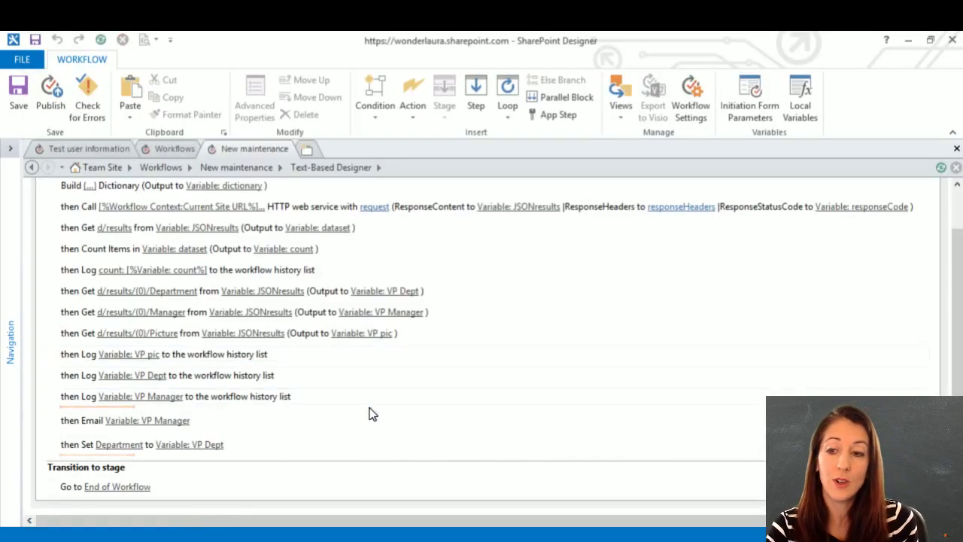
click(91, 425)
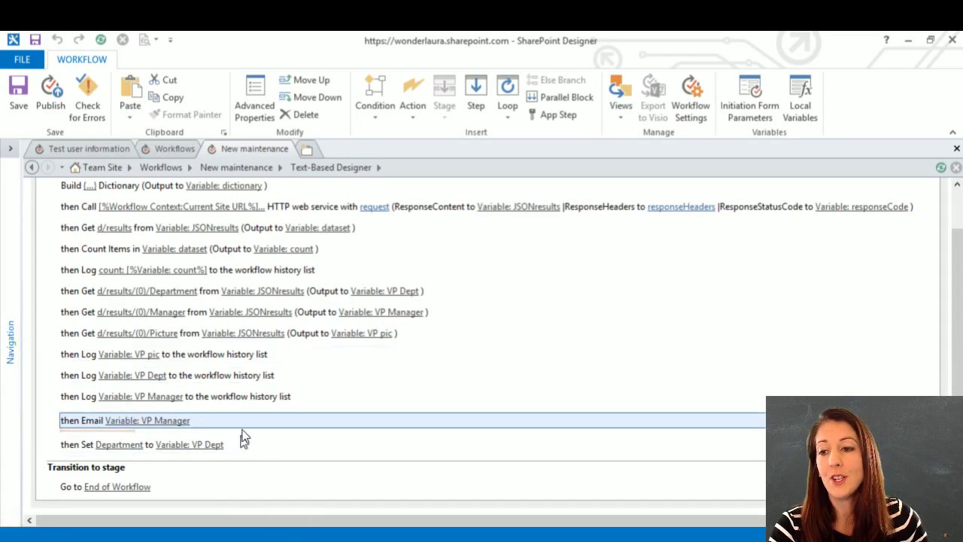
click(71, 421)
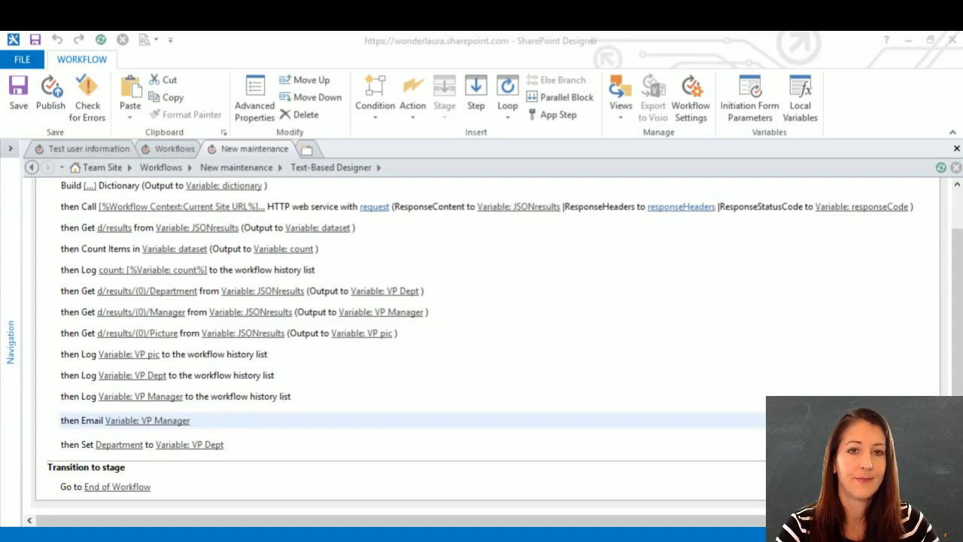
Switch to the Firefox window and sign in to Office 365 with the second user's account password, choosing Keep me signed in.
drag(0, 87, 539, 75)
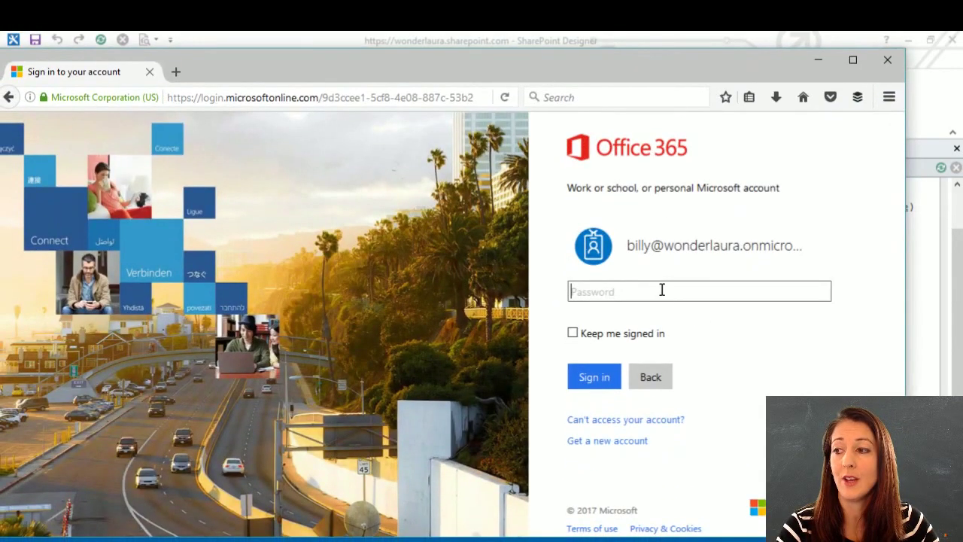
click(662, 290)
text(••••••)
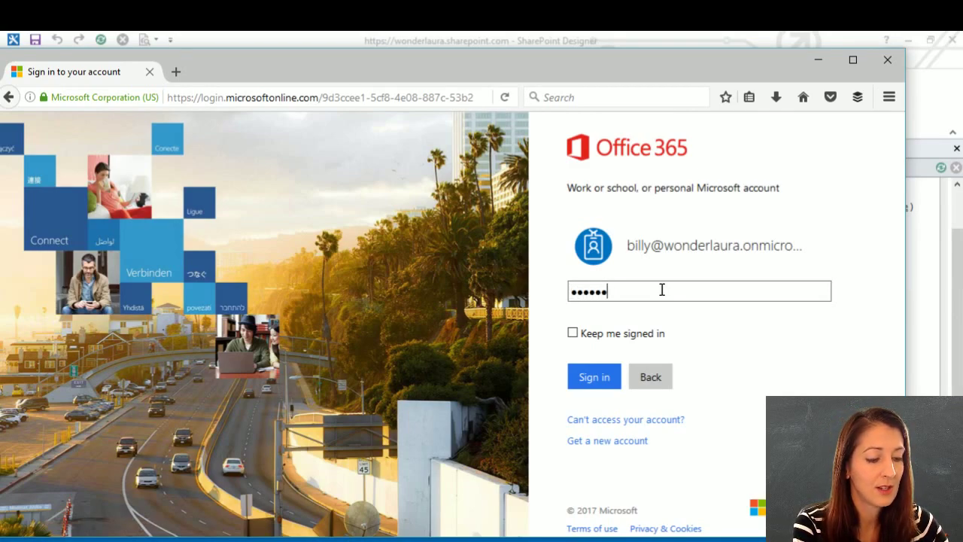
text(••)
click(573, 332)
click(584, 377)
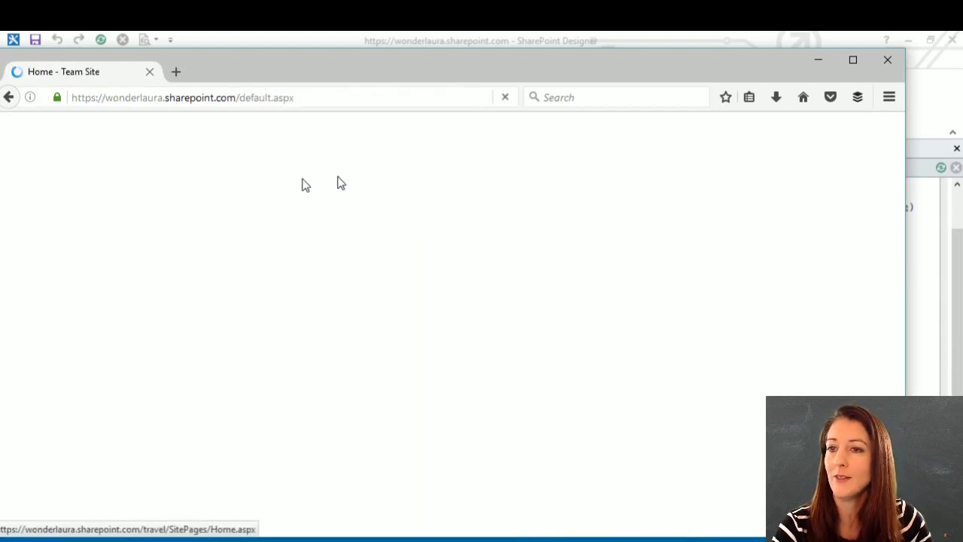
Allow and remember the Microsoft Office plugin for the site, and open the Maintenance Requests list.
click(844, 124)
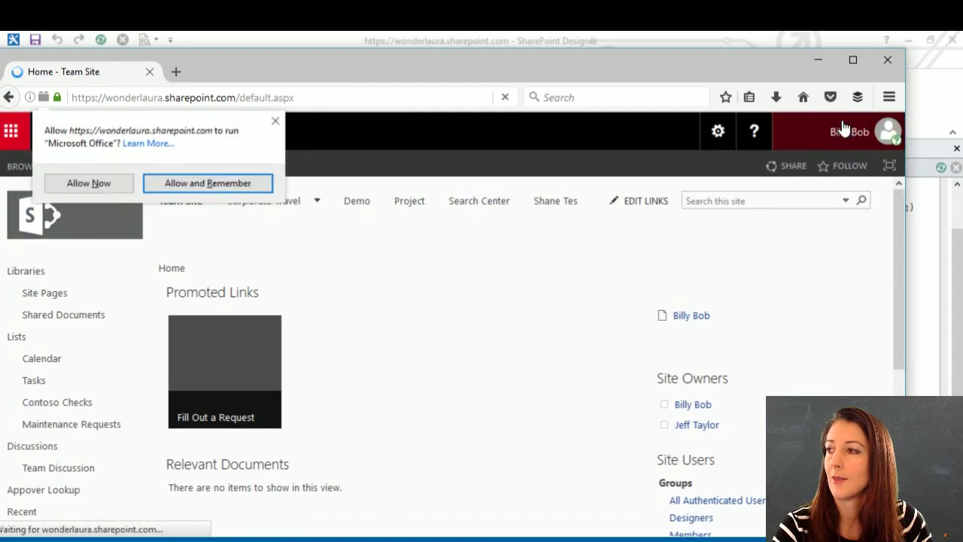
click(191, 187)
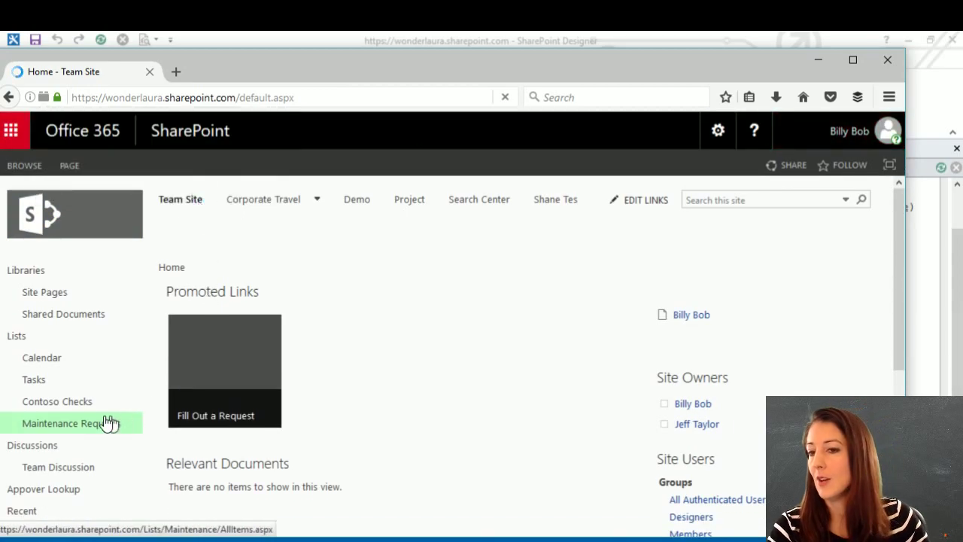
click(78, 426)
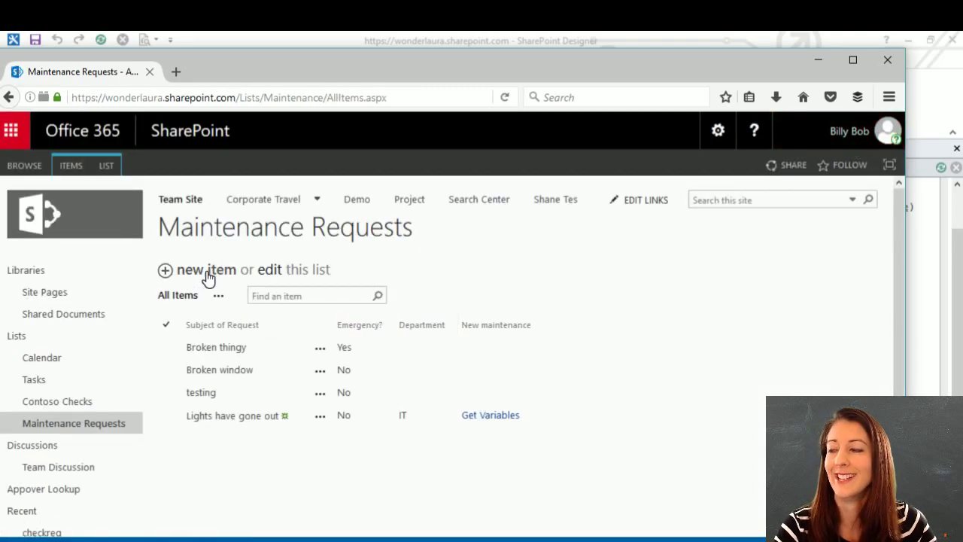
Check the signed-in account and save a new maintenance request with the subject "Broken door - HELP".
click(886, 134)
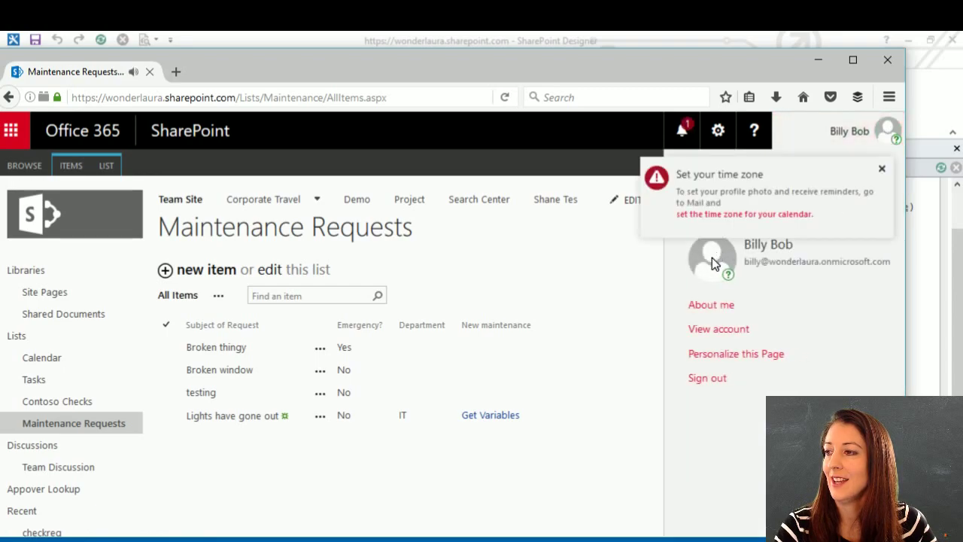
click(881, 169)
click(204, 274)
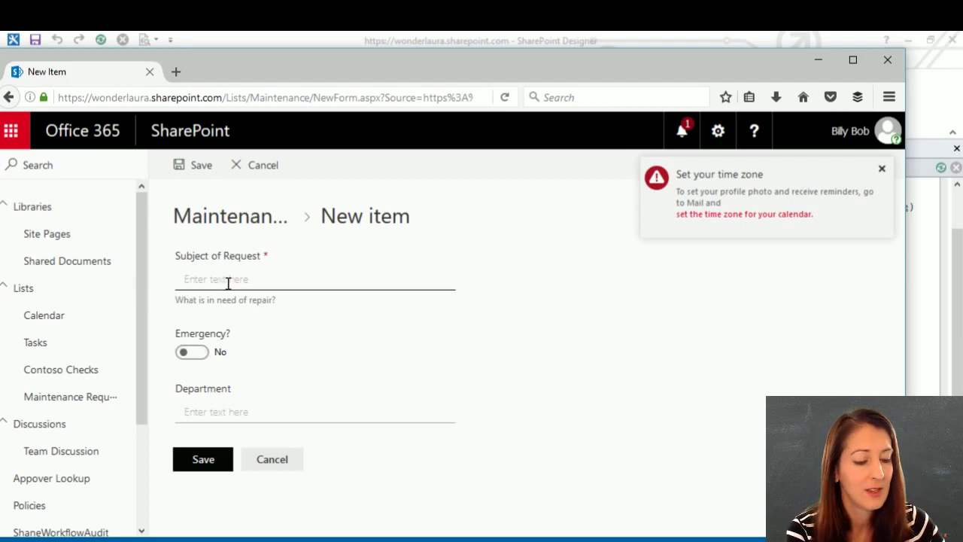
text(Broke)
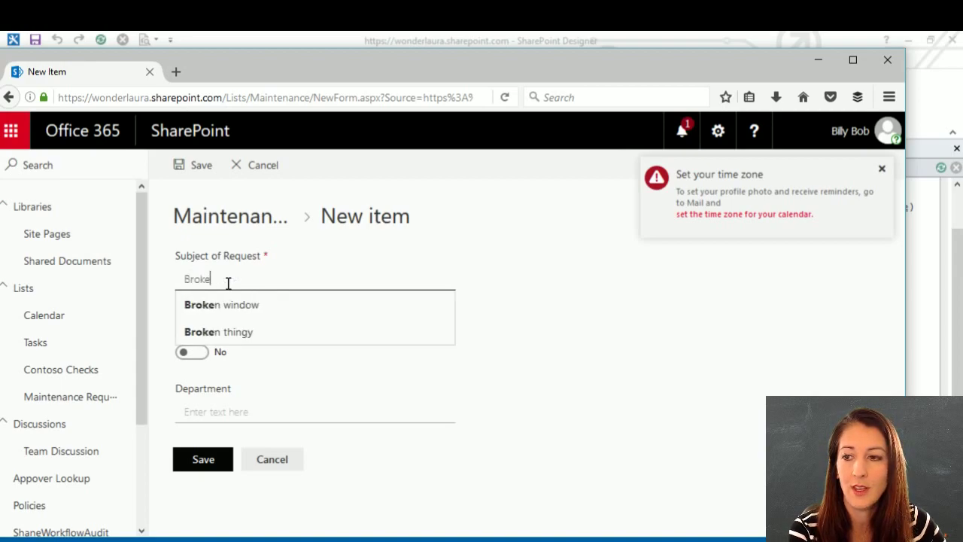
text(n)
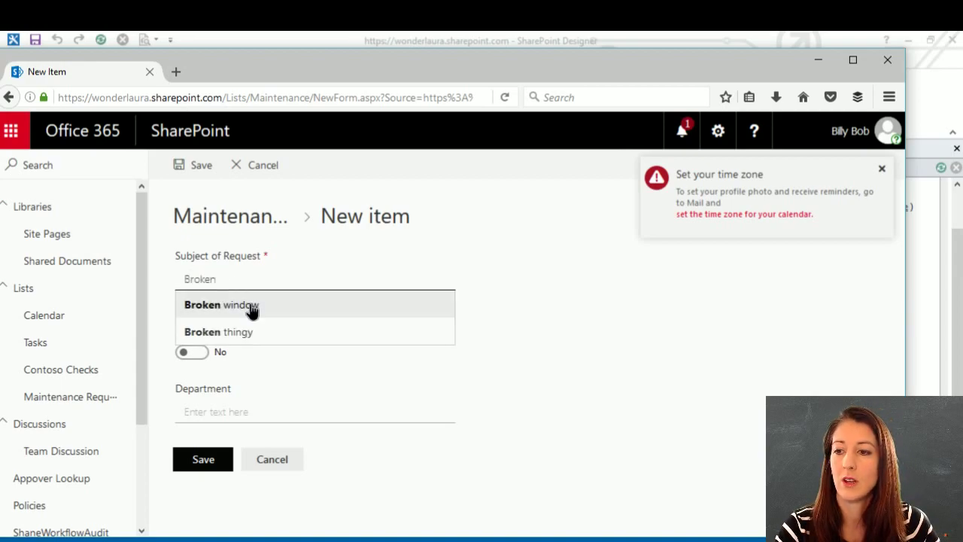
click(247, 306)
double_click(239, 280)
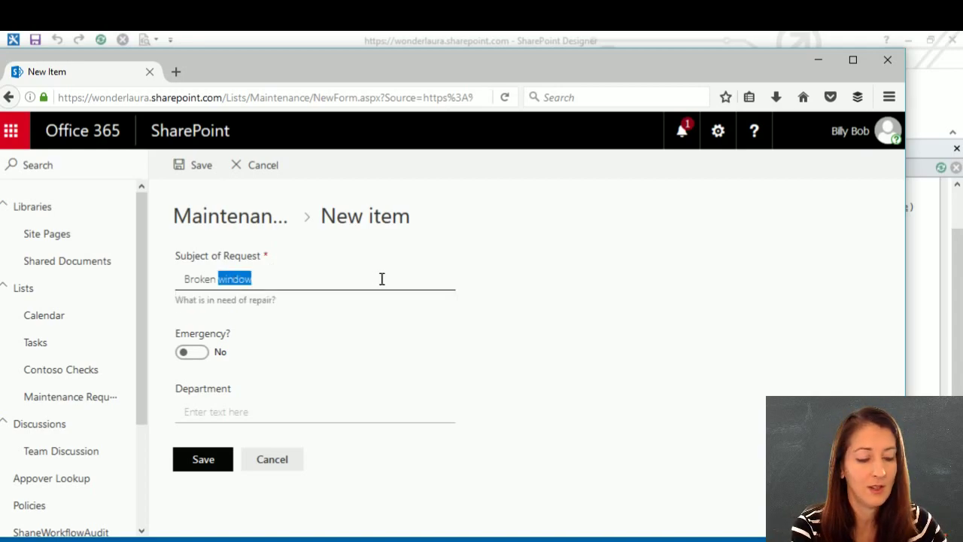
text(do)
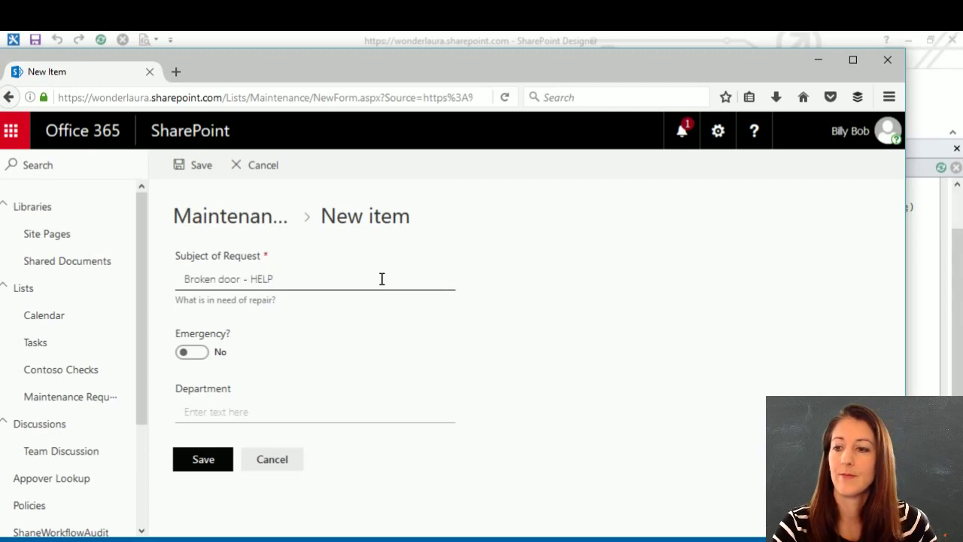
click(201, 462)
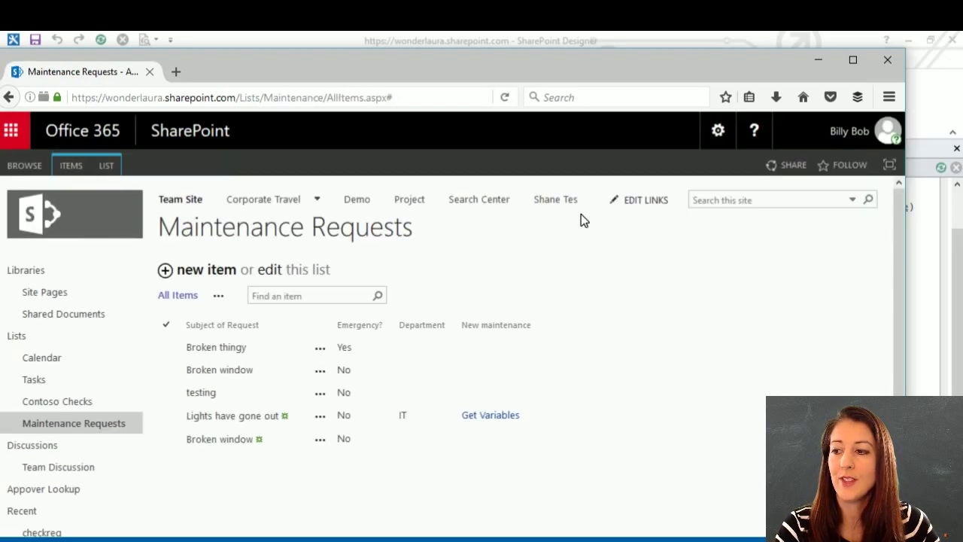
Switch to the other browser window, reload the New maintenance workflow status page and review its status and history.
click(513, 42)
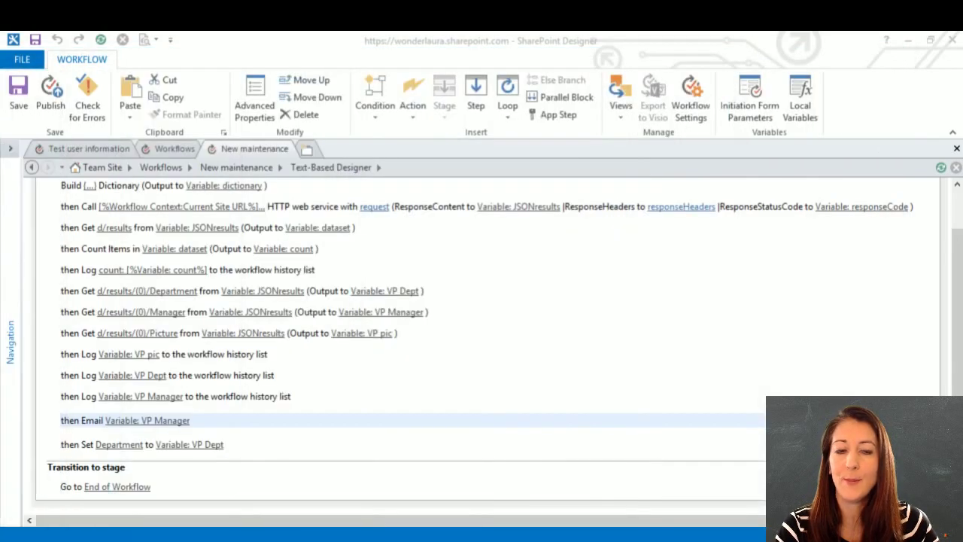
key(alt+Tab)
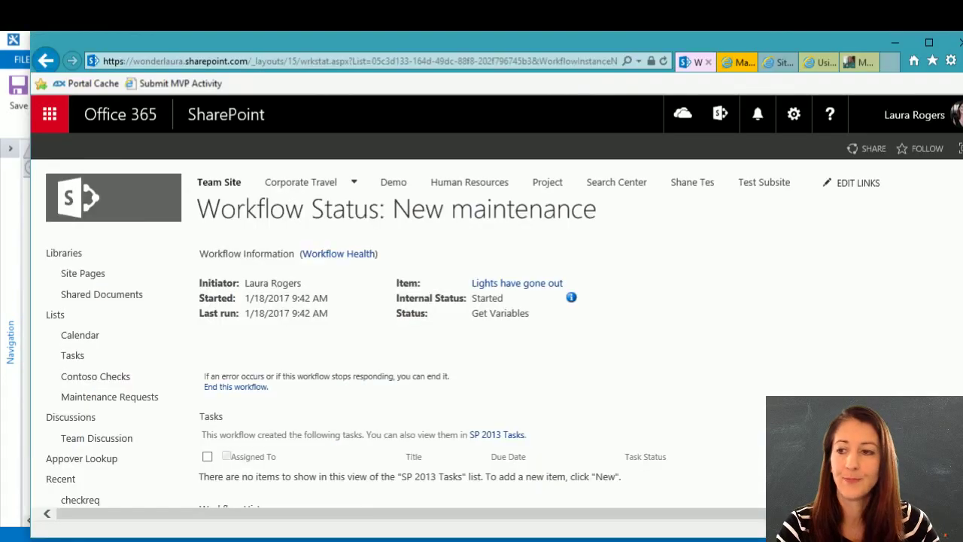
click(456, 64)
key(Return)
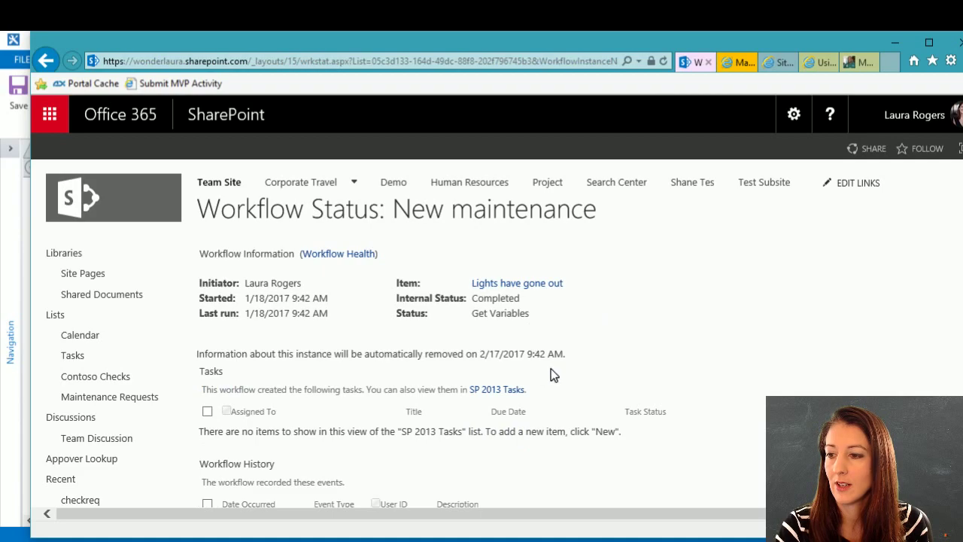
scroll(550, 372, down, 3)
scroll(490, 455, up, 3)
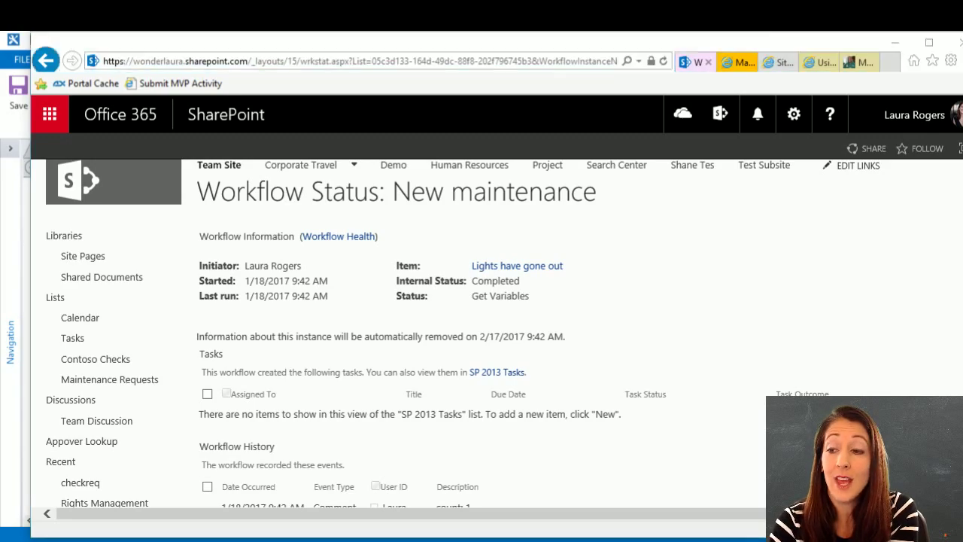
Switch back to SharePoint Designer and insert an "If any value equals value" condition between the VP Manager log action and the email.
key(alt+Tab)
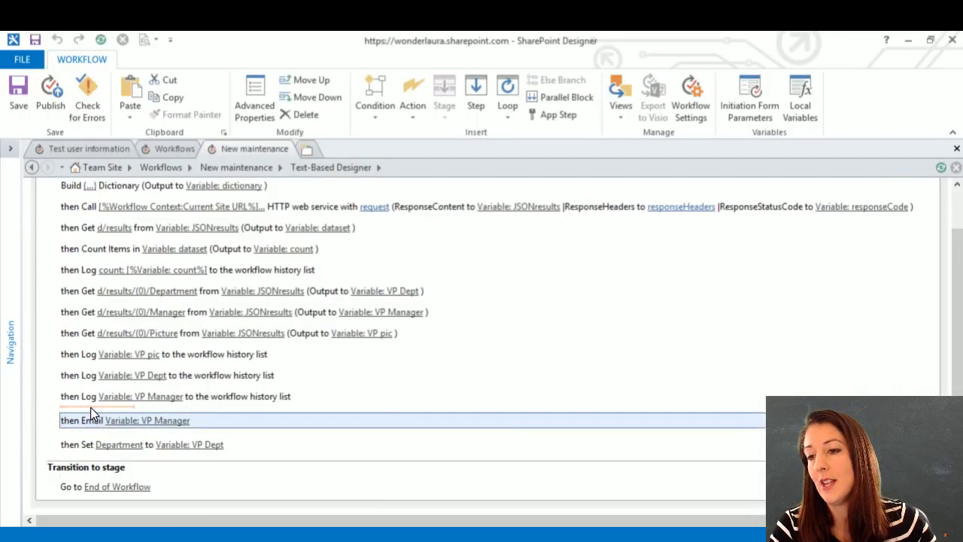
click(89, 405)
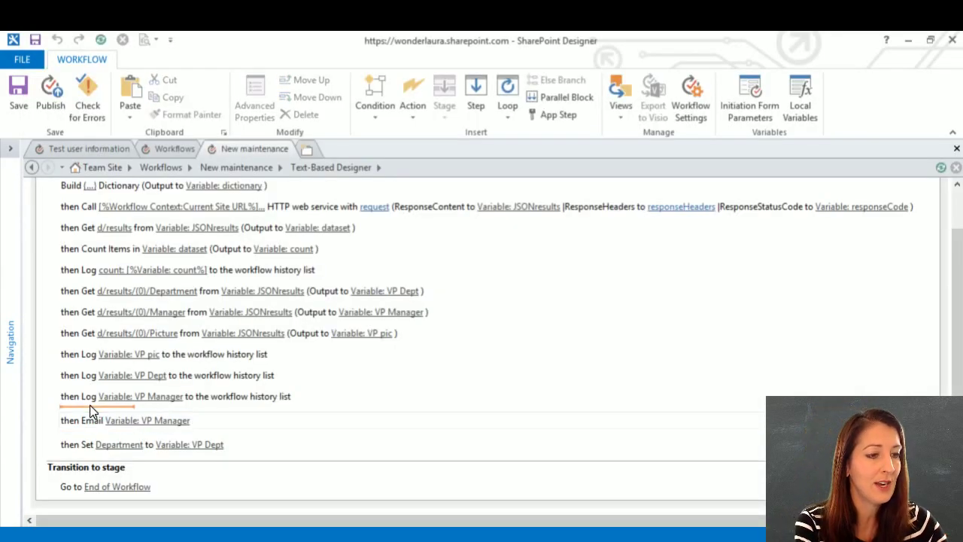
text(if)
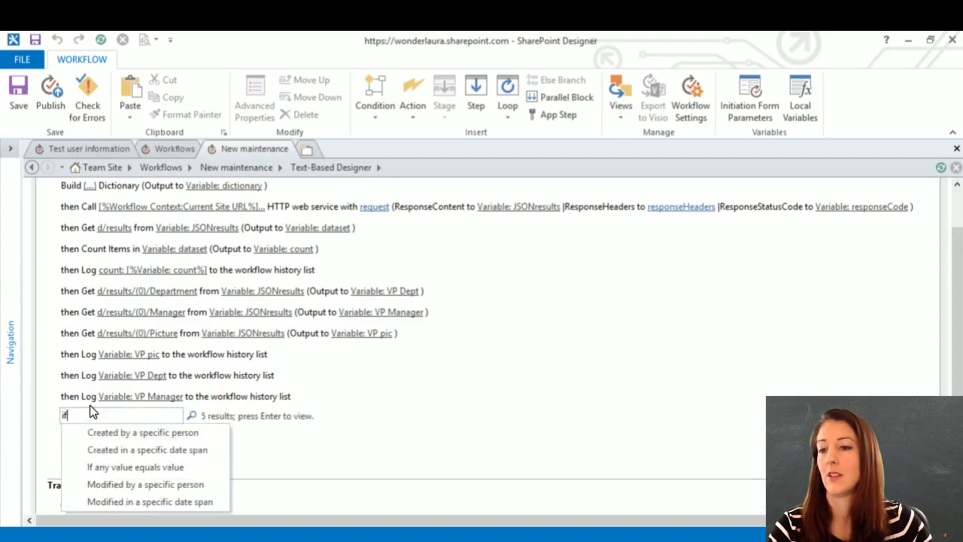
click(129, 467)
Set the condition to check whether the workflow variable VP Manager is empty.
click(79, 427)
click(141, 425)
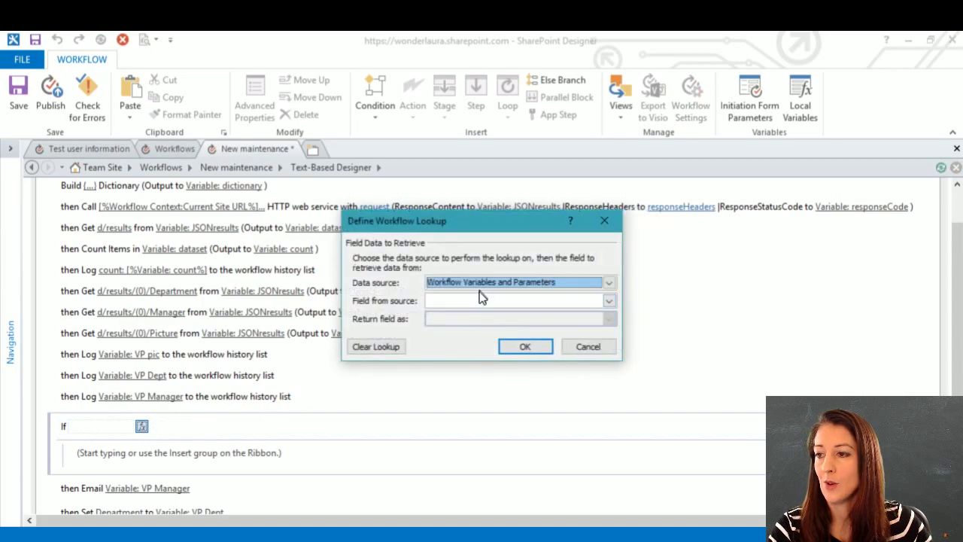
click(519, 300)
drag(610, 323, 611, 351)
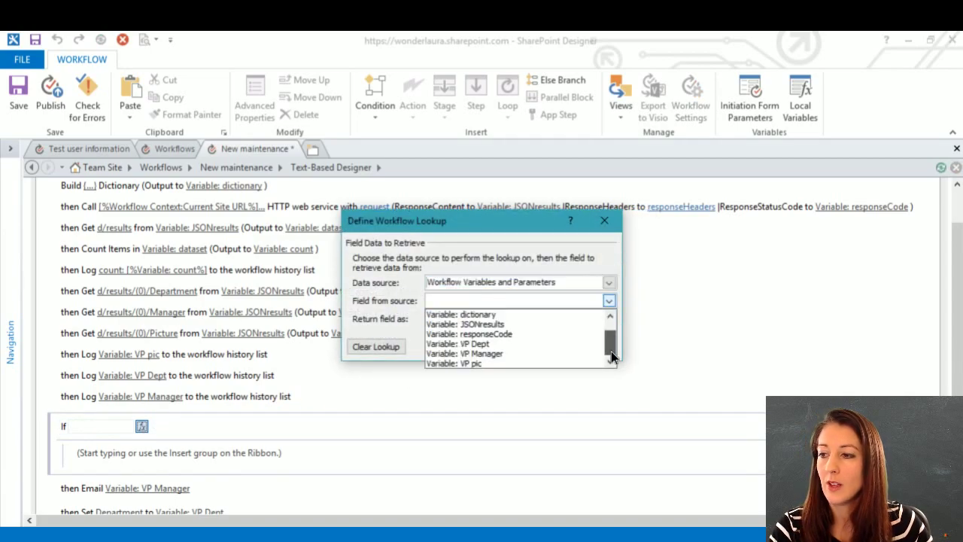
click(513, 354)
click(519, 347)
click(167, 426)
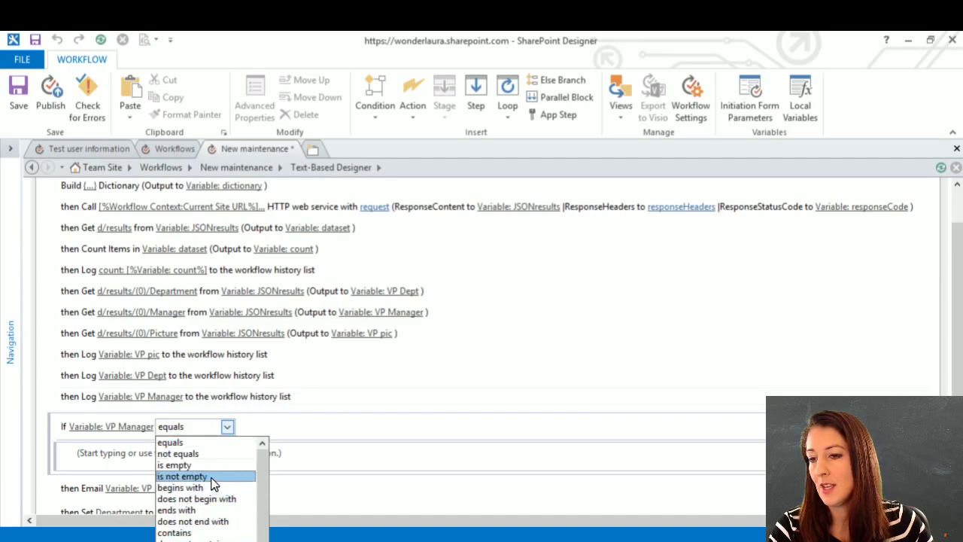
click(180, 464)
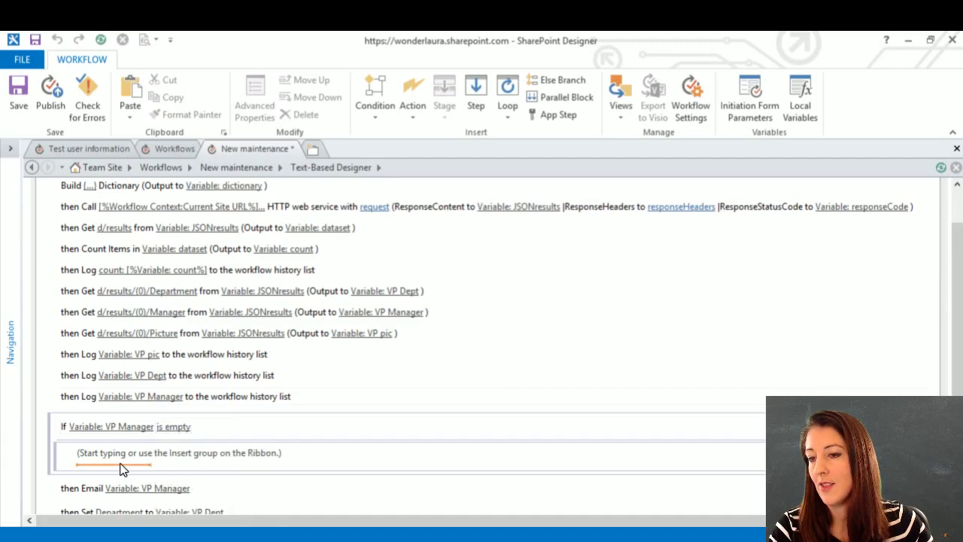
Add an Email action inside the If branch, addressed to the user who created the current item.
text(email)
key(Return)
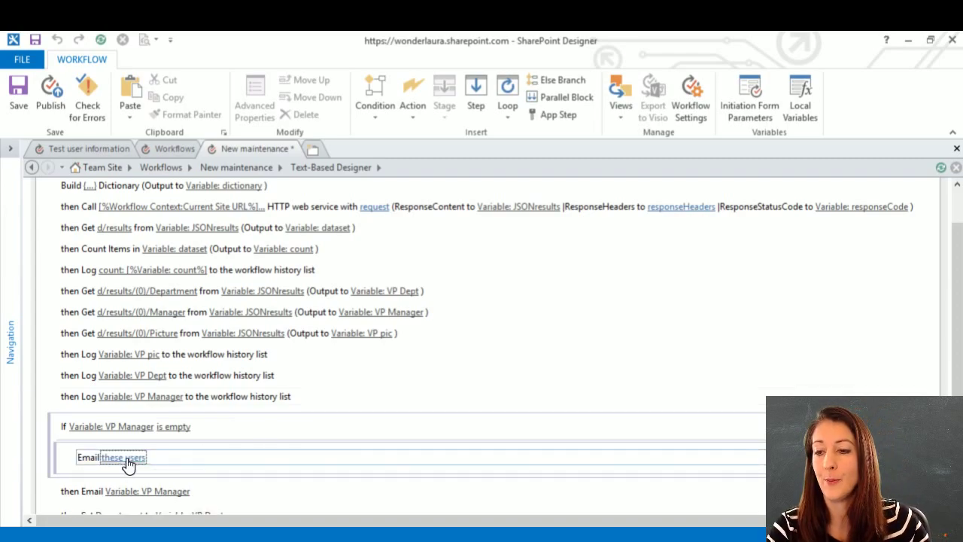
click(126, 458)
click(694, 133)
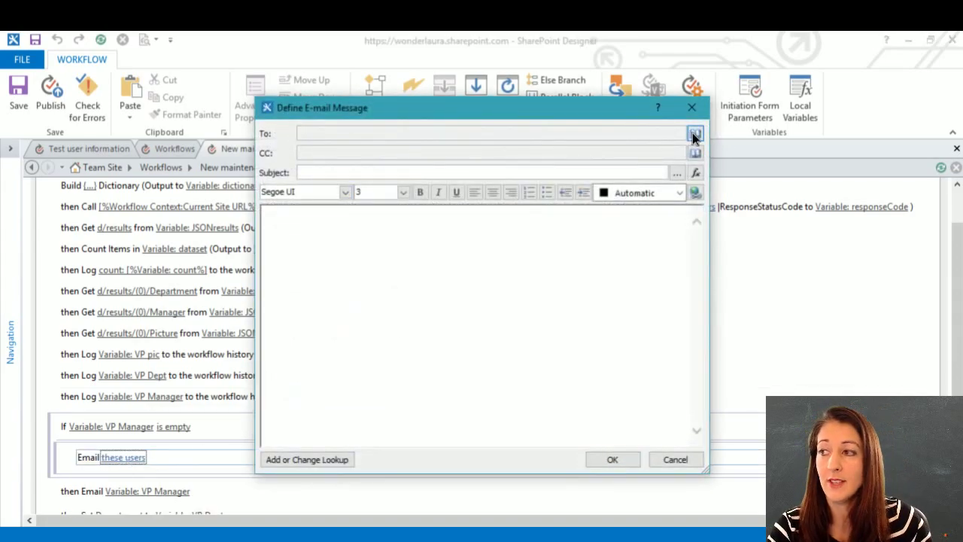
double_click(372, 257)
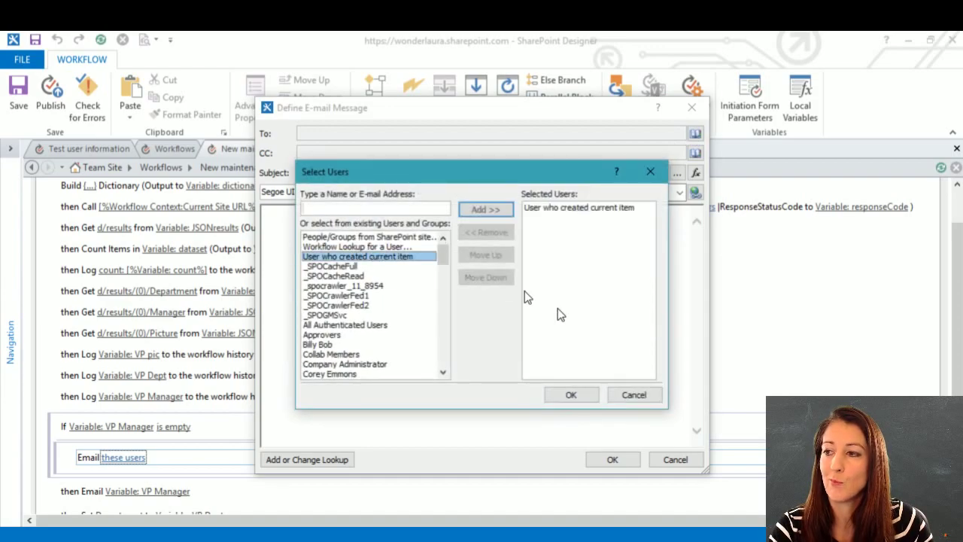
click(572, 394)
Give the email the subject "maintenance request" and the body "blah".
click(425, 169)
text(maintenance request)
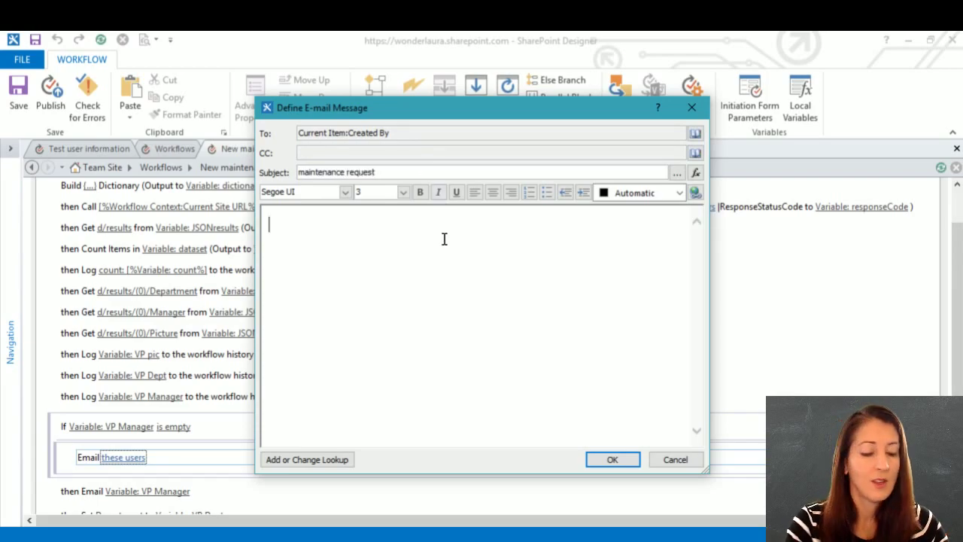
text(lah)
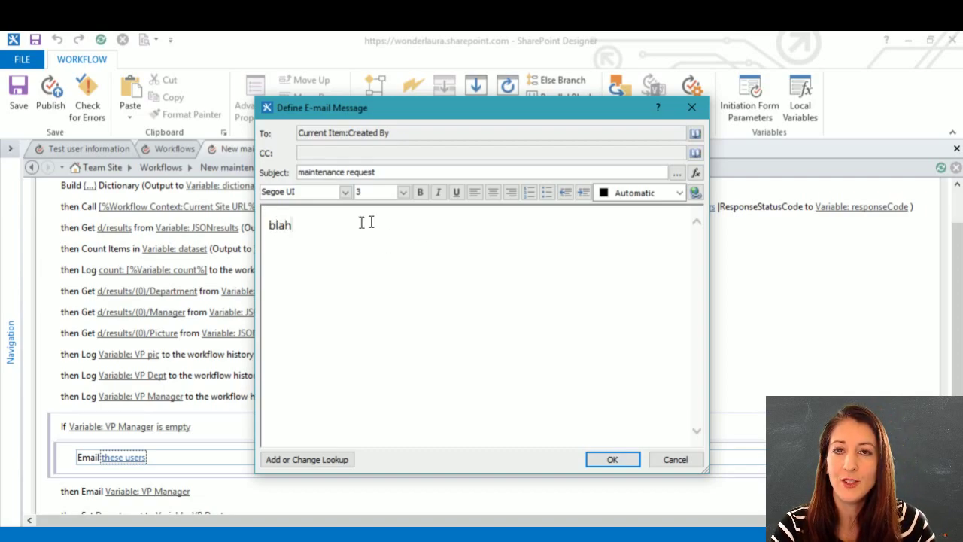
click(604, 460)
Add an Else branch to the condition with the Email action to Variable: VP Manager moved into it, and save the workflow.
click(64, 457)
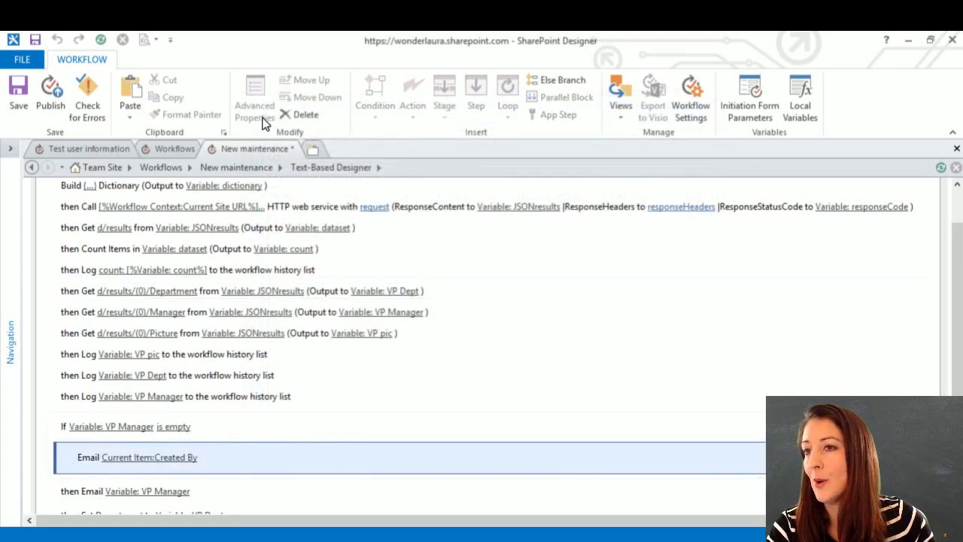
click(568, 83)
scroll(344, 359, down, 1)
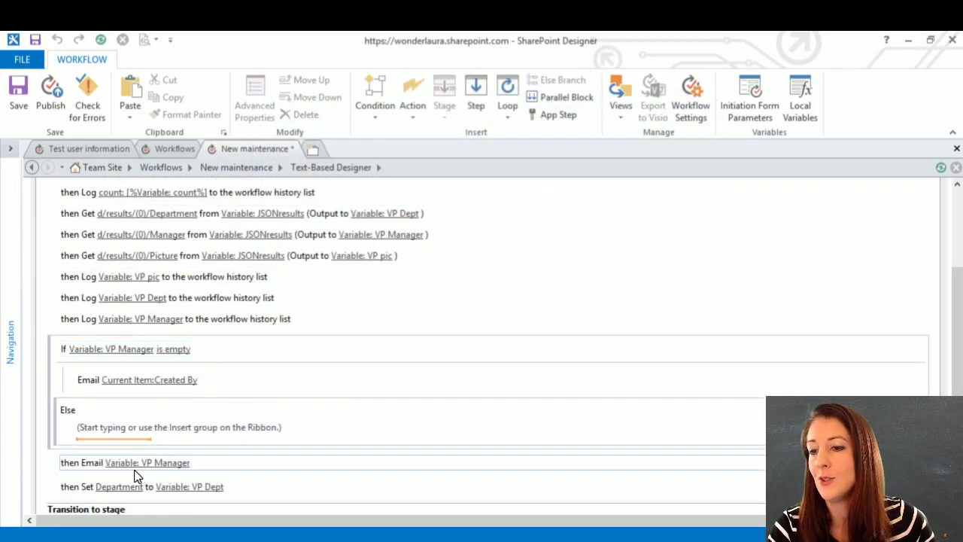
click(84, 462)
click(308, 82)
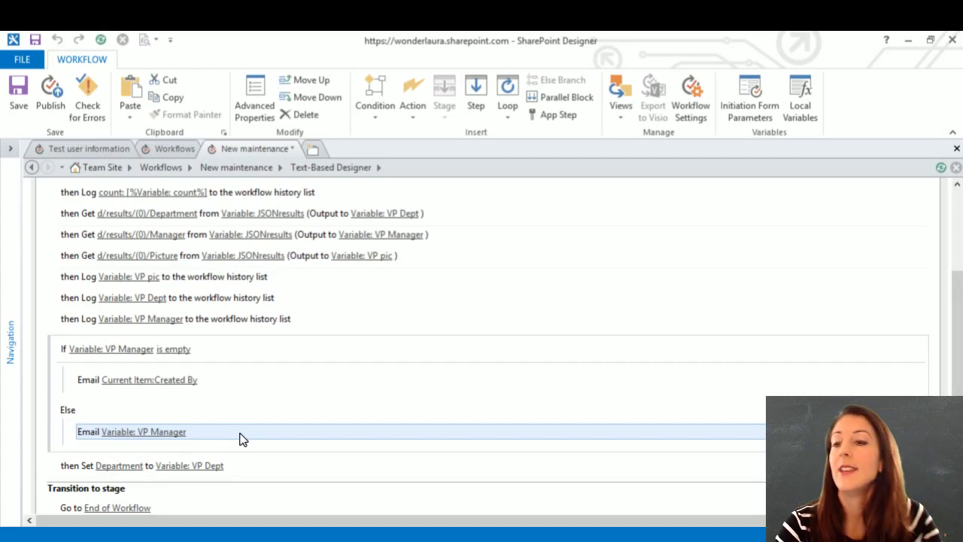
click(69, 472)
scroll(429, 436, down, 1)
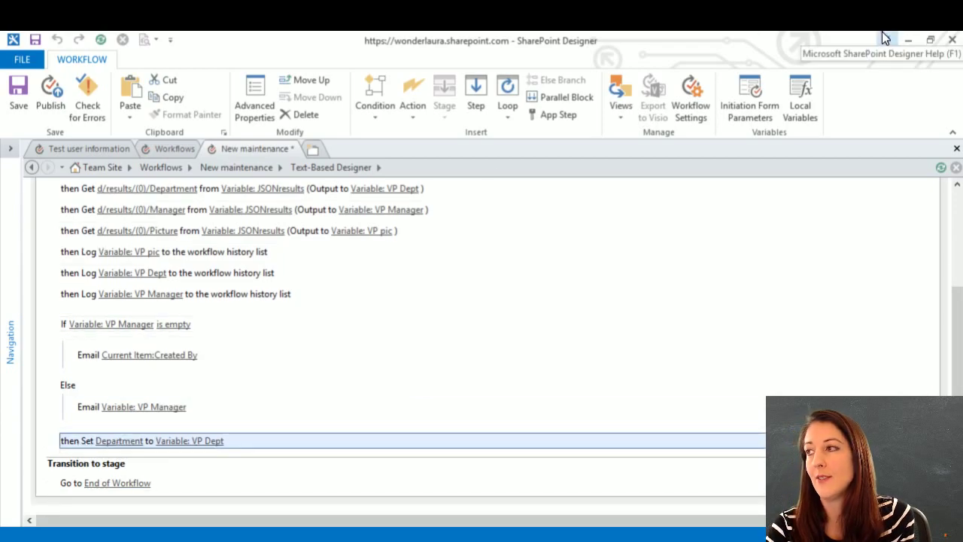
key(ctrl+s)
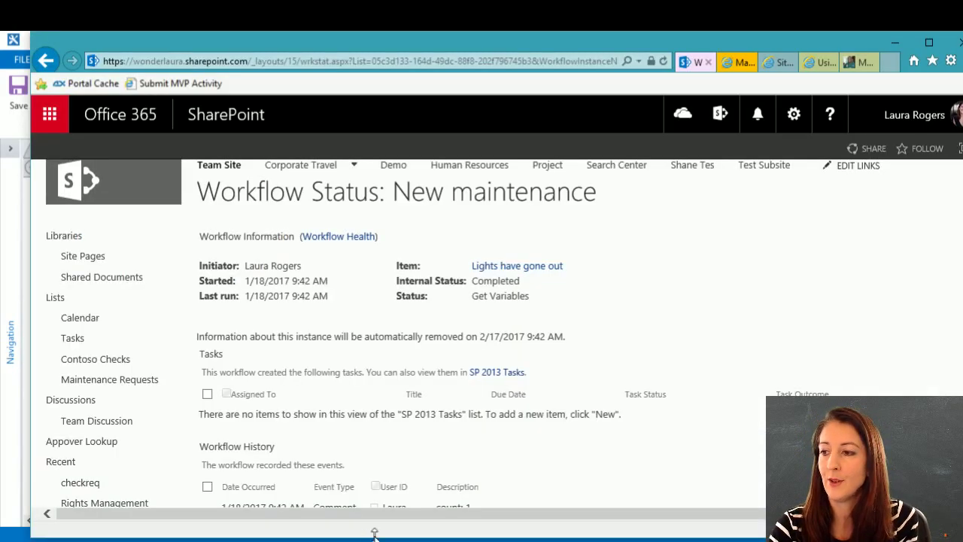
In the browser, view the "Lights have gone out" item from the workflow status page, and return to the Maintenance Requests list.
click(519, 268)
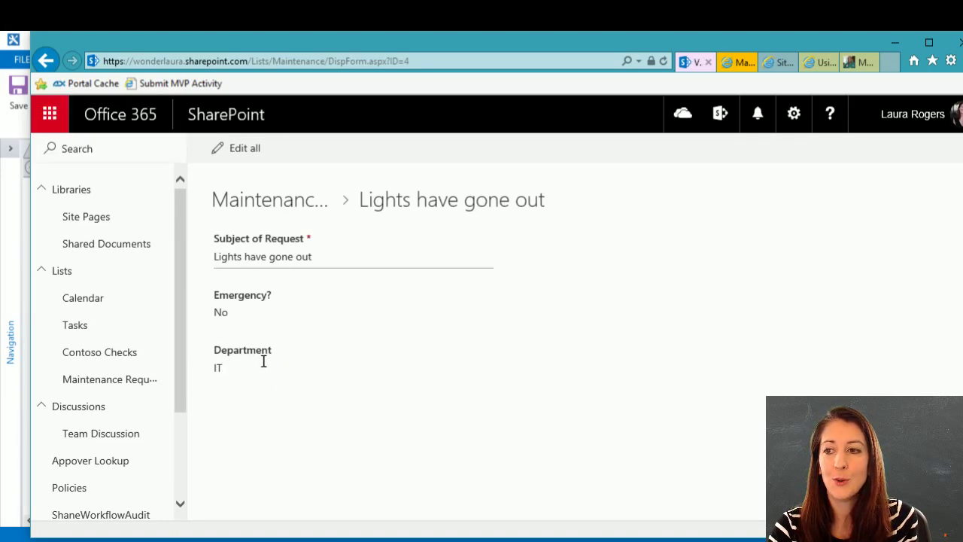
right_click(45, 61)
click(113, 113)
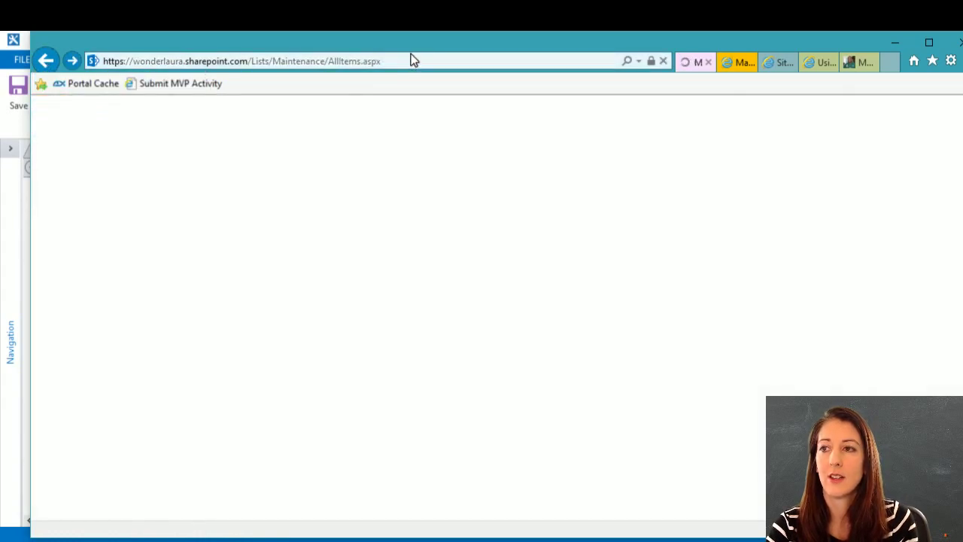
click(451, 350)
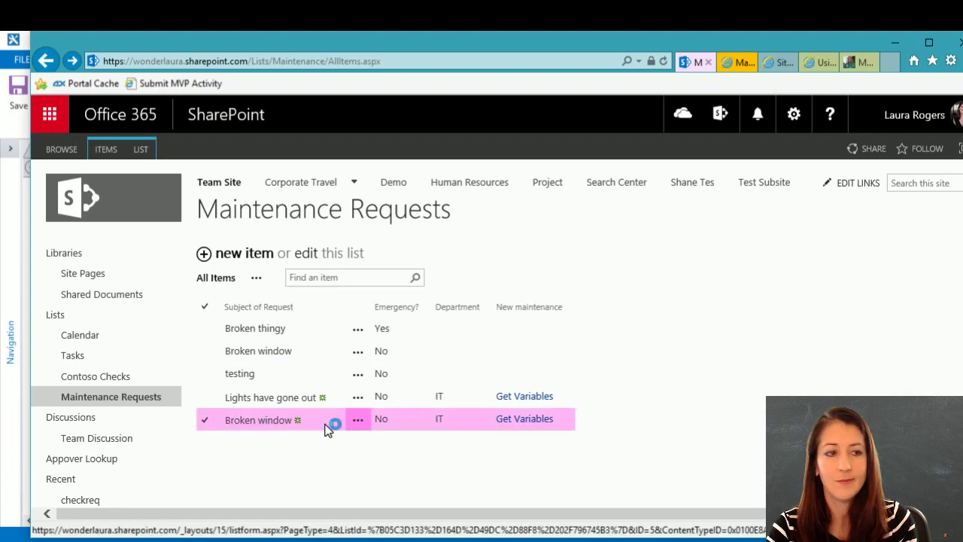
Modify the All Items view of Maintenance Requests to also display the Created By column.
click(256, 278)
click(286, 298)
scroll(741, 410, down, 3)
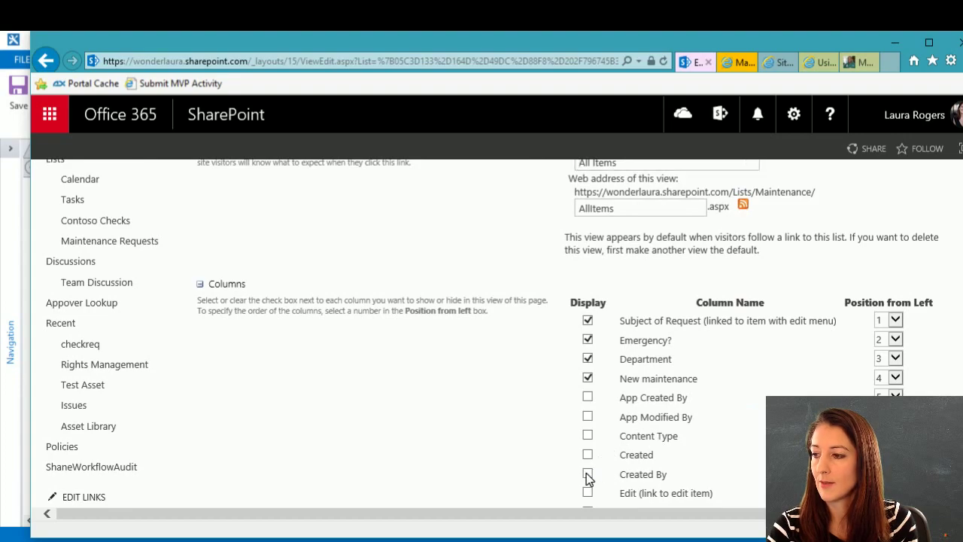
scroll(940, 278, up, 3)
click(845, 256)
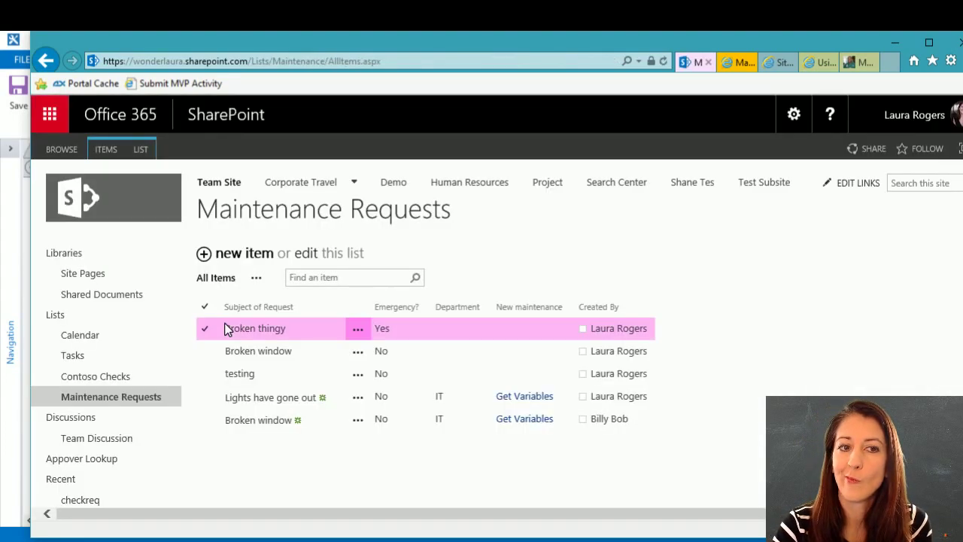
Switch to the Outlook inbox, read the newest maintenance request approval email, and return to SharePoint Designer.
click(452, 420)
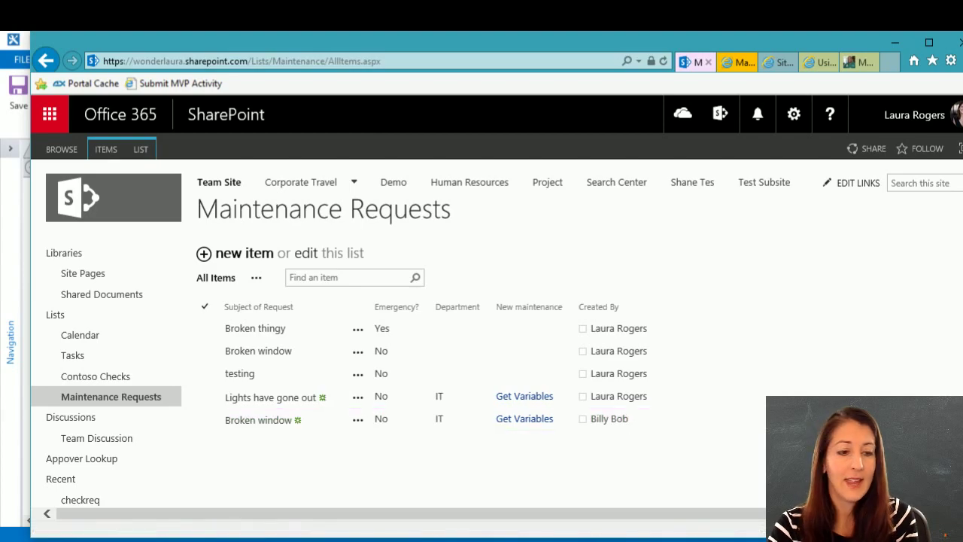
click(738, 62)
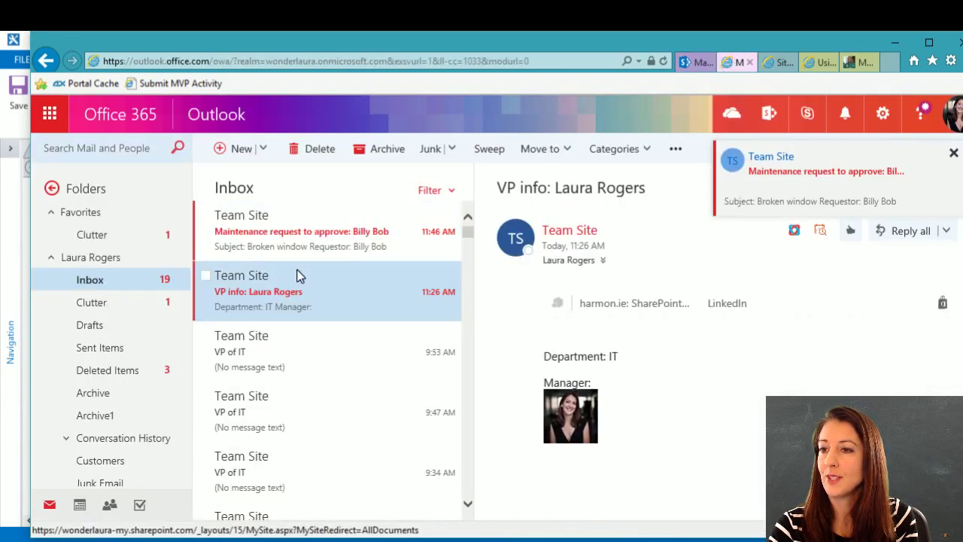
click(334, 259)
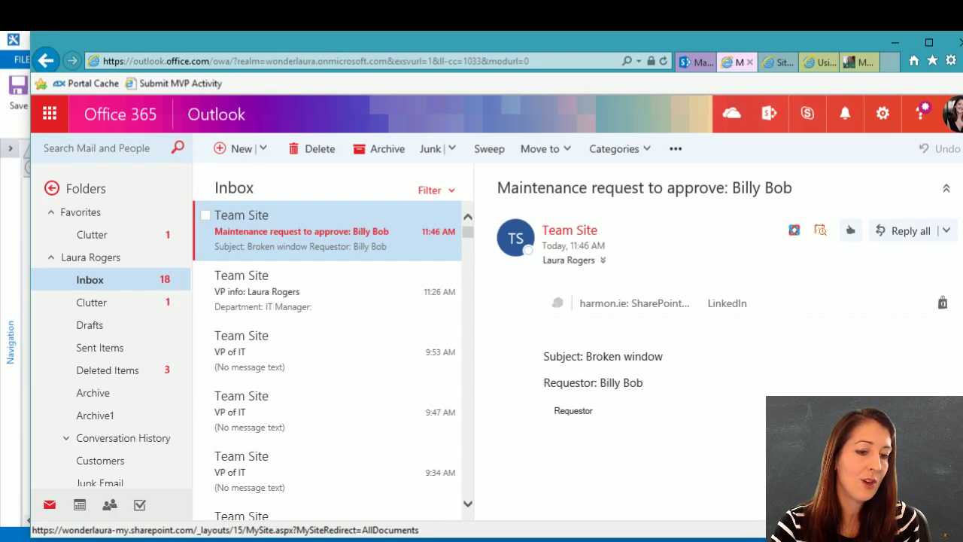
key(alt+Tab)
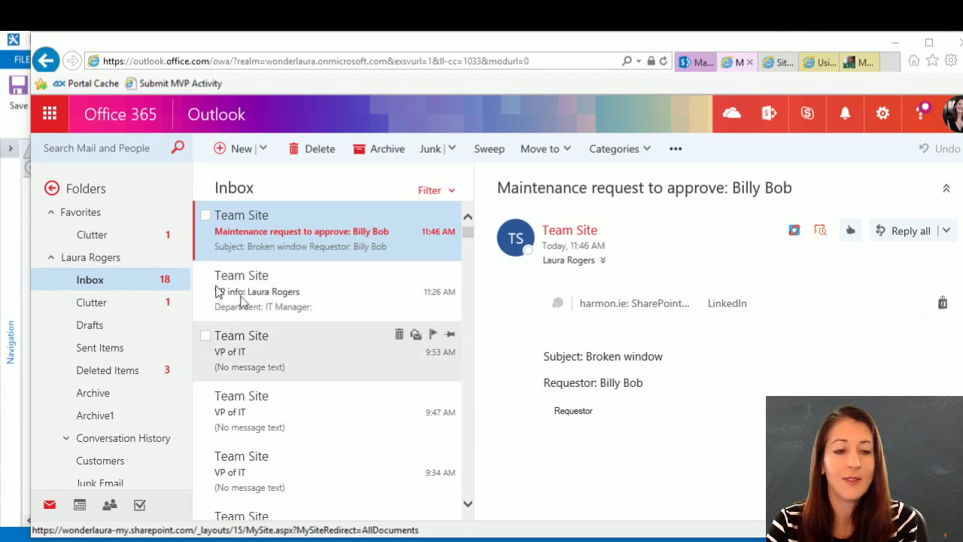
click(895, 42)
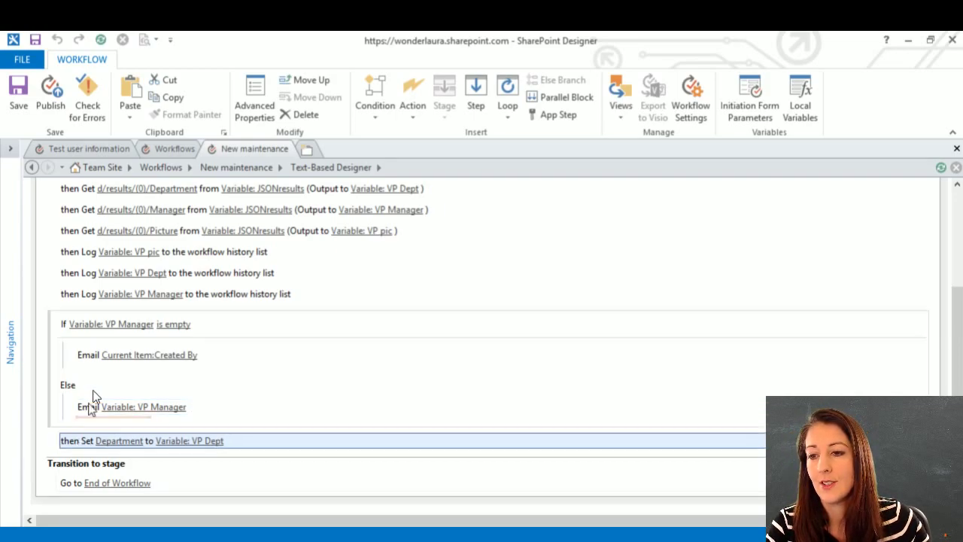
Move the Set Department action above the VP Manager condition, directly after the last Log action.
click(309, 85)
click(311, 87)
click(311, 87)
click(311, 88)
click(311, 87)
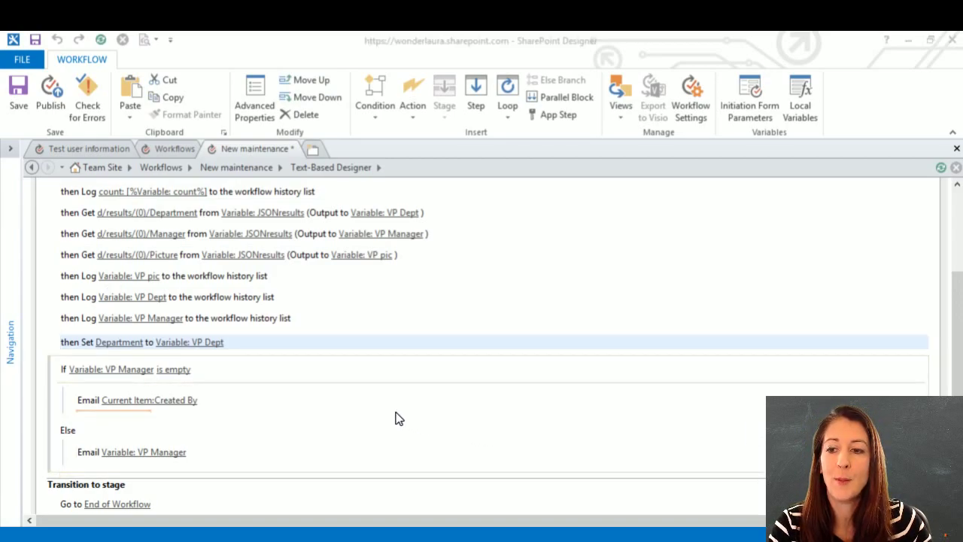
Delete the Email action to Variable: VP Manager, and add a new Else branch containing a Start a task process action.
click(228, 456)
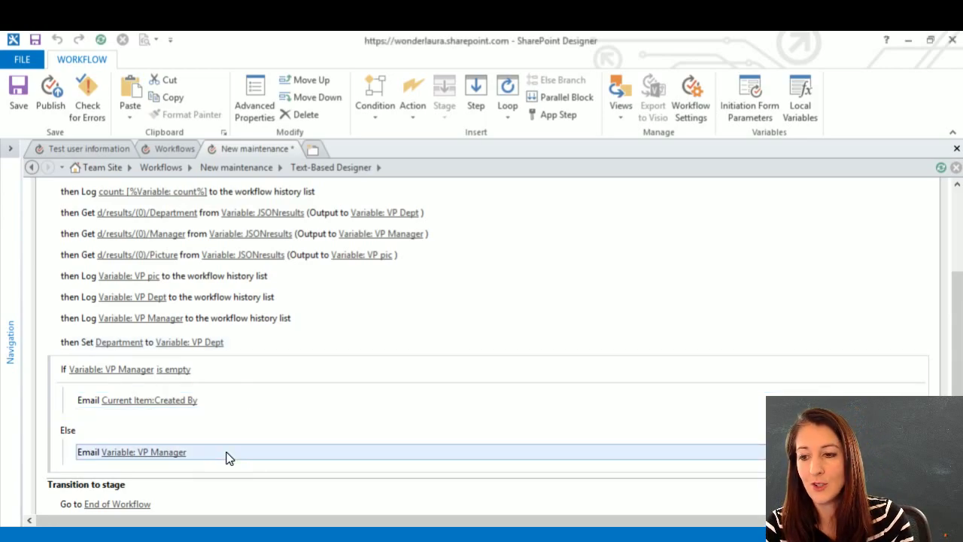
key(Delete)
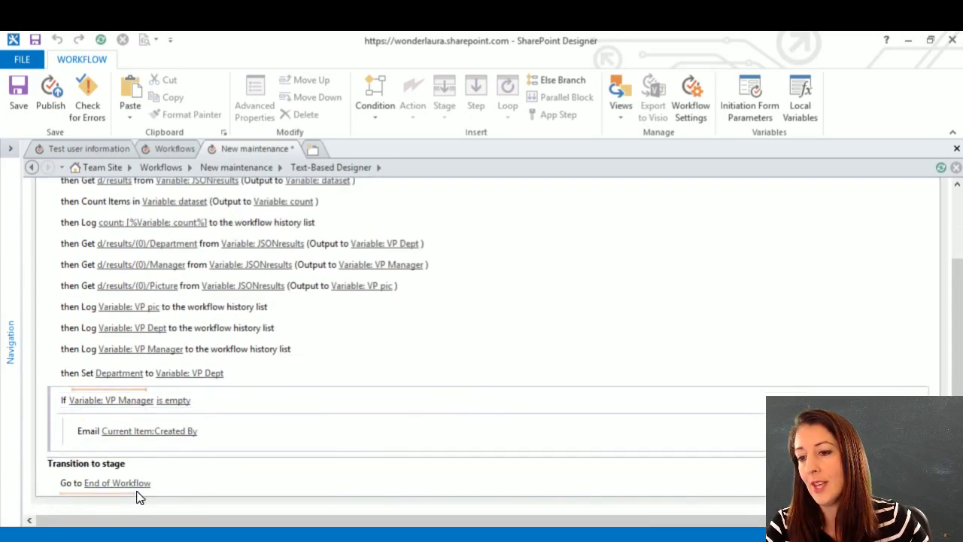
click(79, 442)
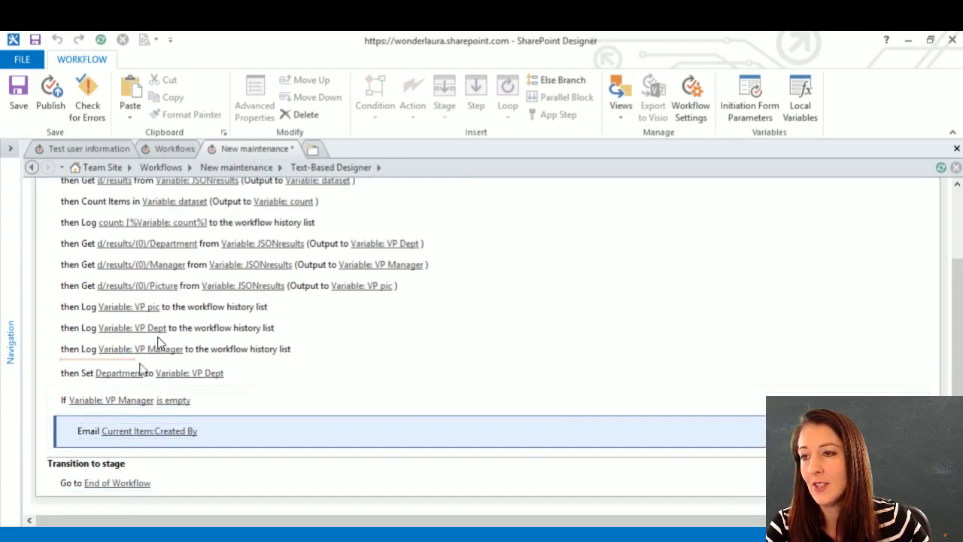
click(561, 81)
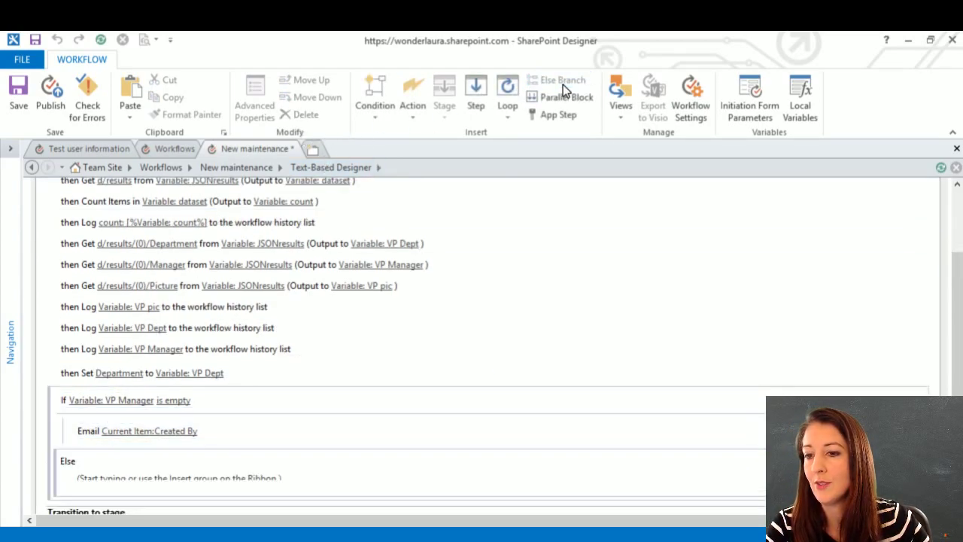
click(123, 494)
text(task)
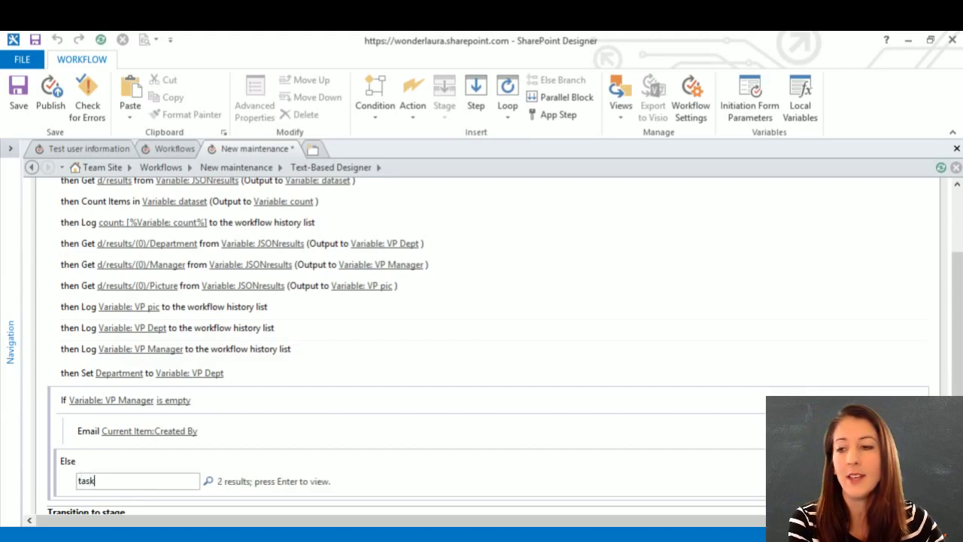
click(136, 515)
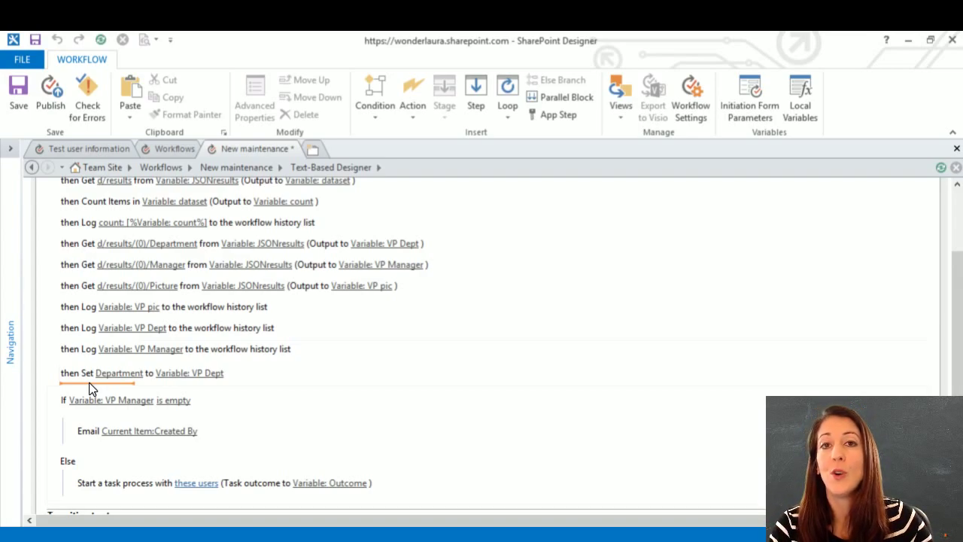
Add a Set Workflow Variable action below the Set Department action, using a new String variable named "Requestors Dept VP".
text(set w)
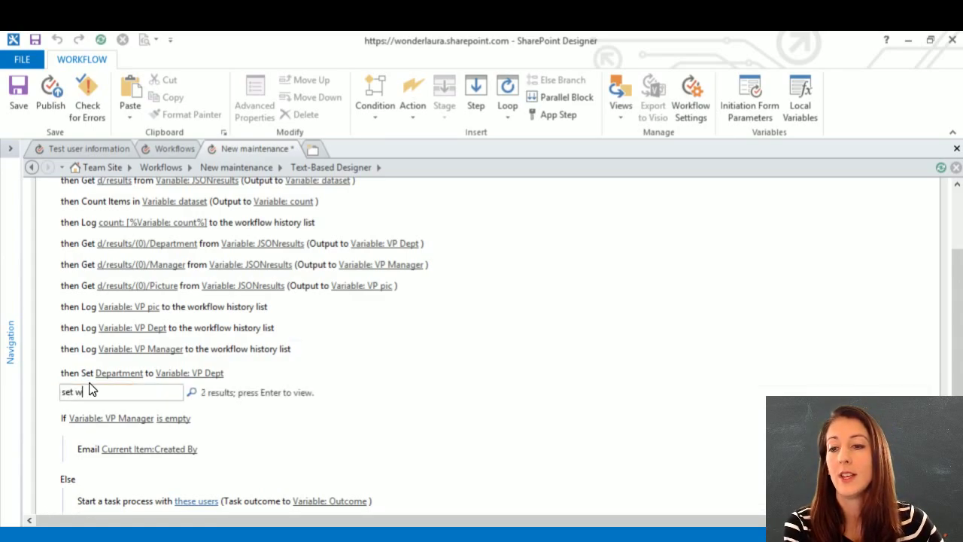
key(Return)
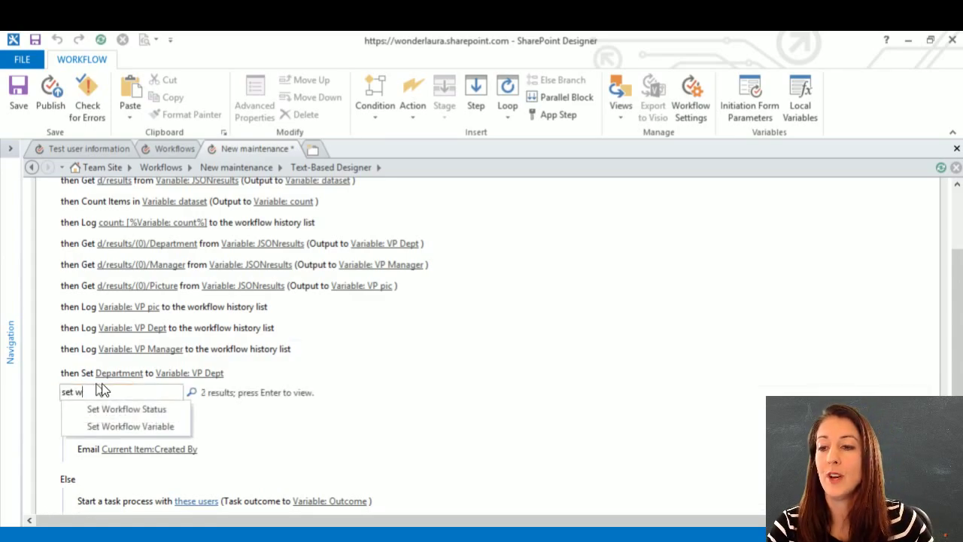
click(132, 424)
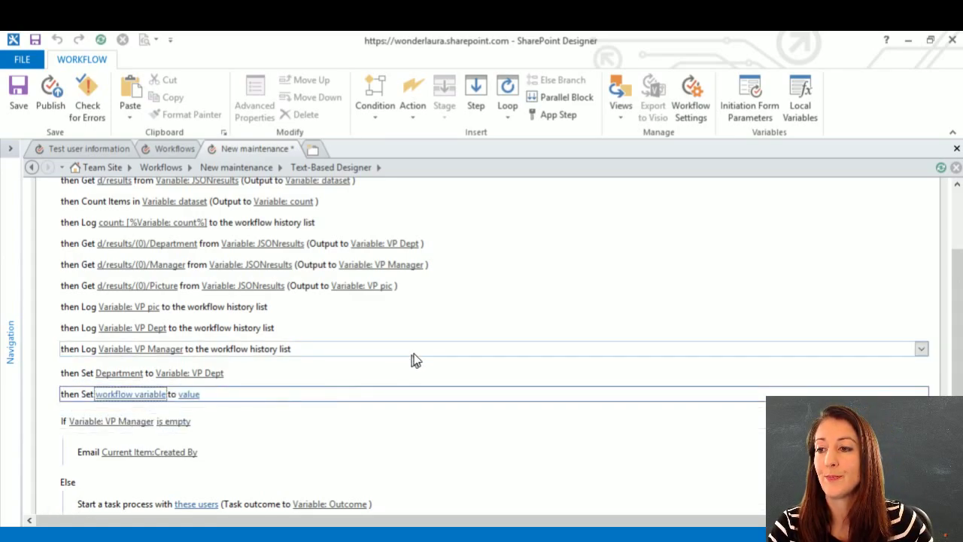
click(161, 394)
click(139, 512)
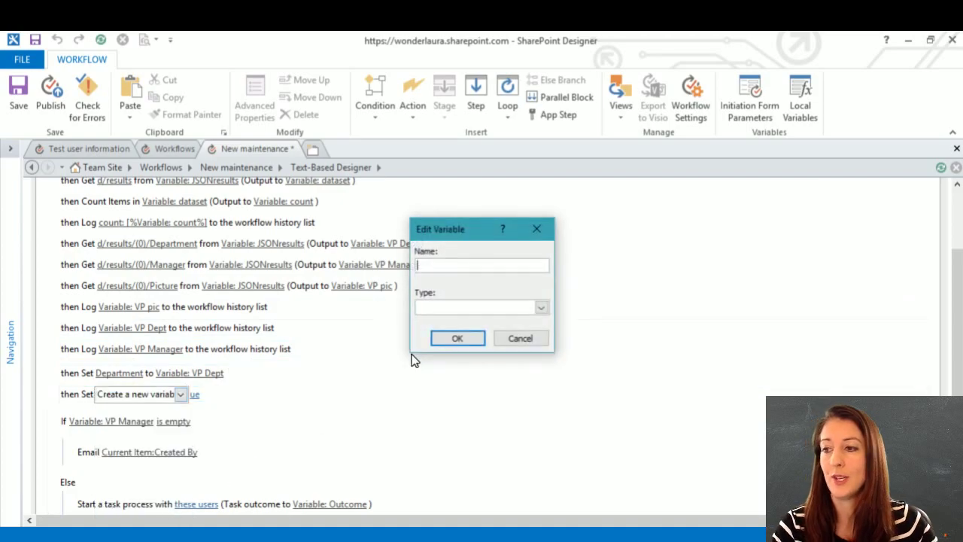
text(Requesto)
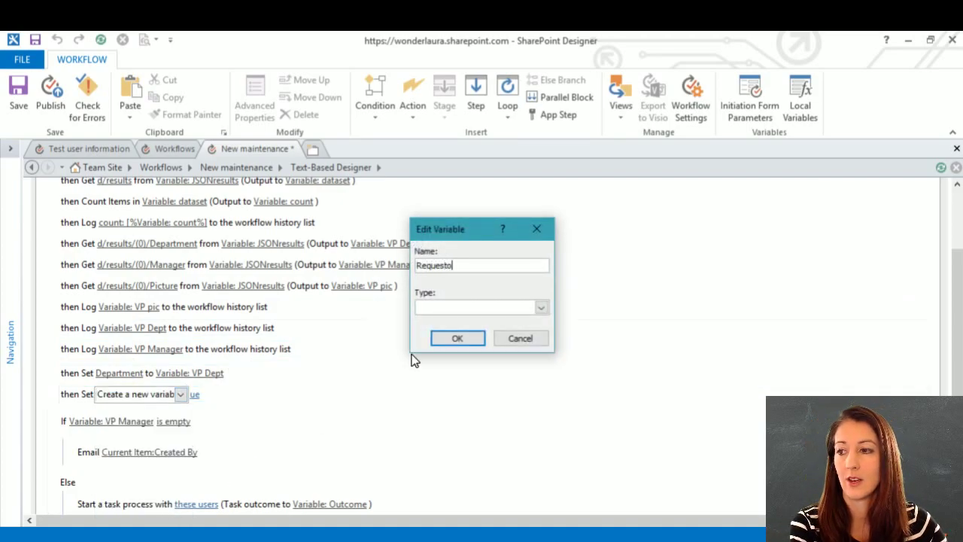
text(rs )
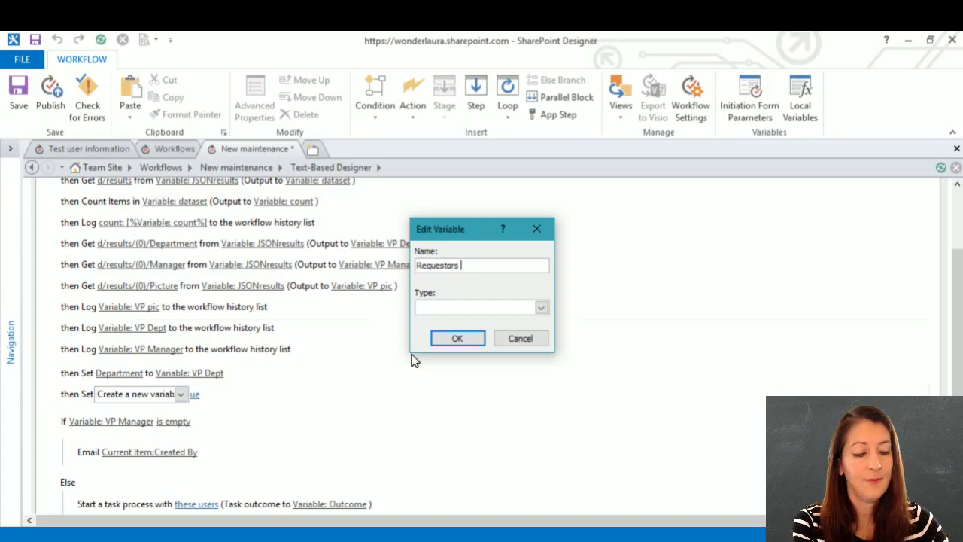
text(Dept VP)
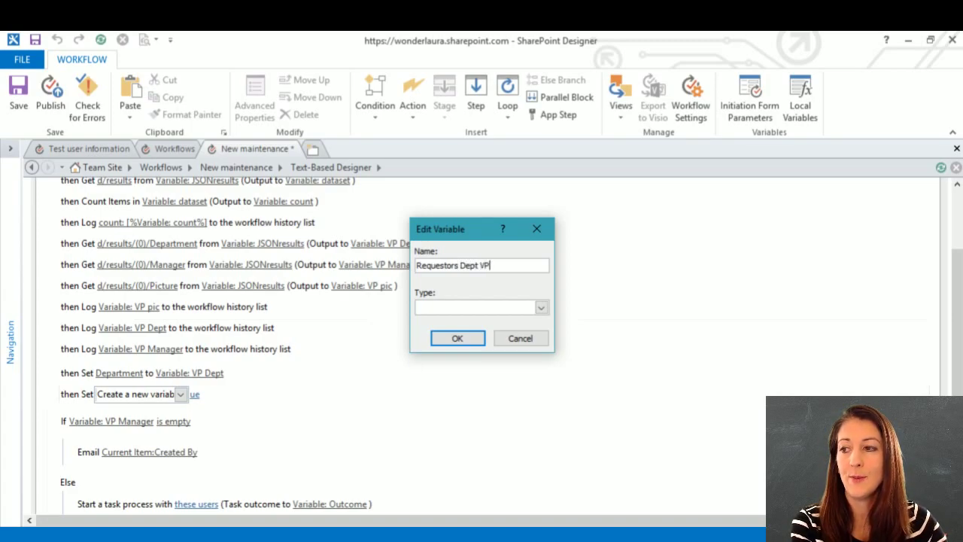
key(Tab)
key(Return)
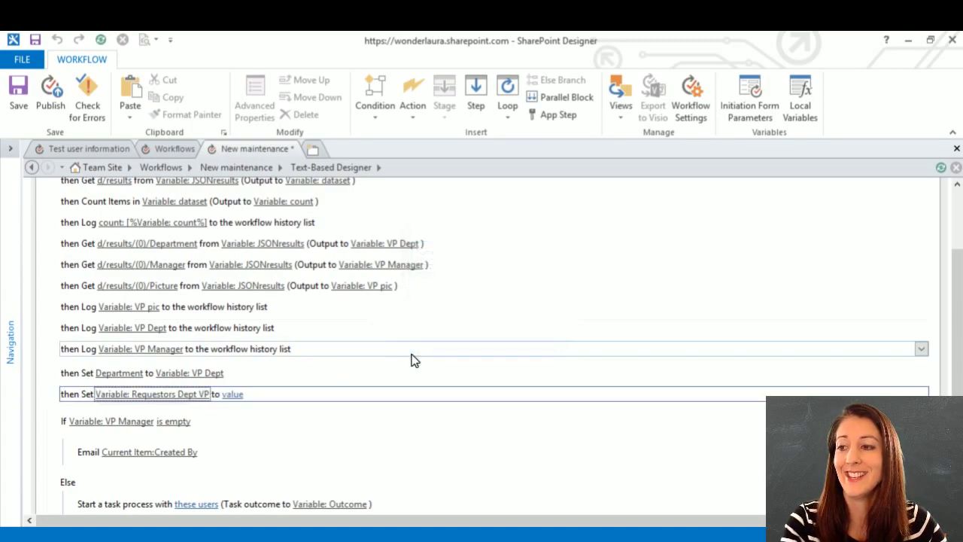
Define the variable's value as a lookup to the Appover Lookup list, retrieving the VP field as Login Name.
click(232, 394)
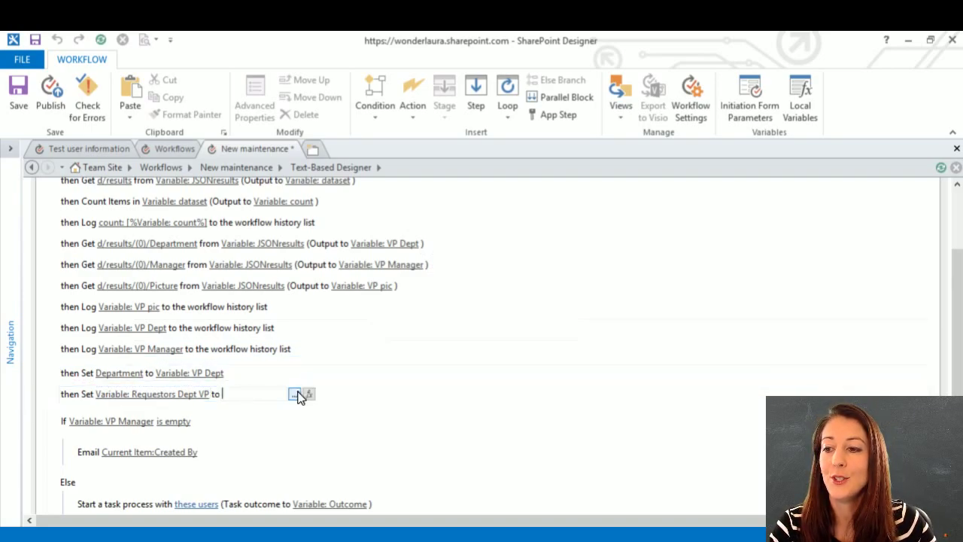
click(308, 395)
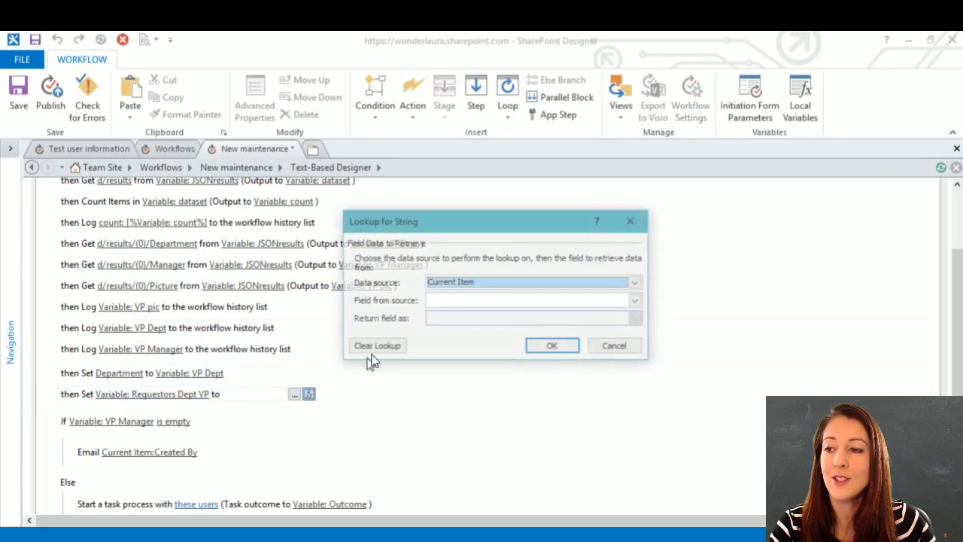
key(a)
click(480, 282)
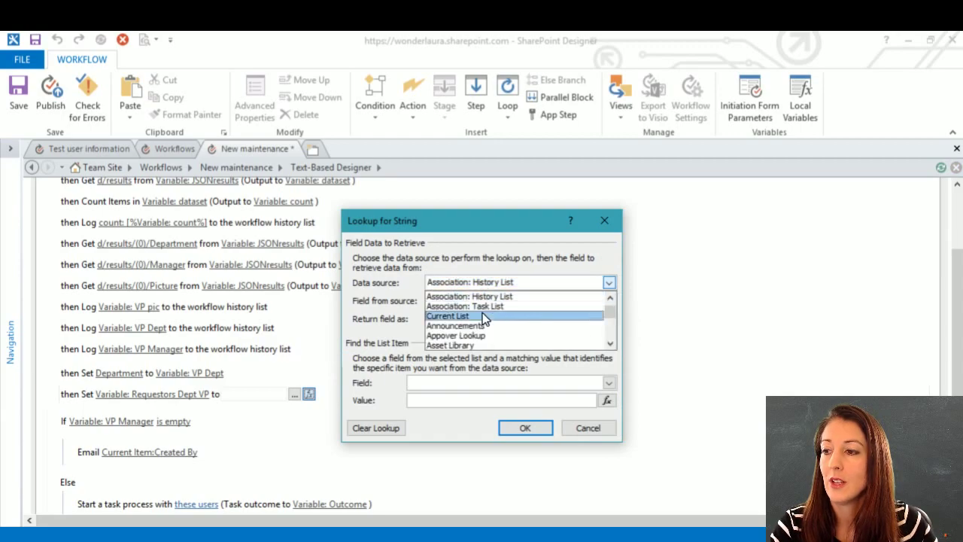
click(482, 338)
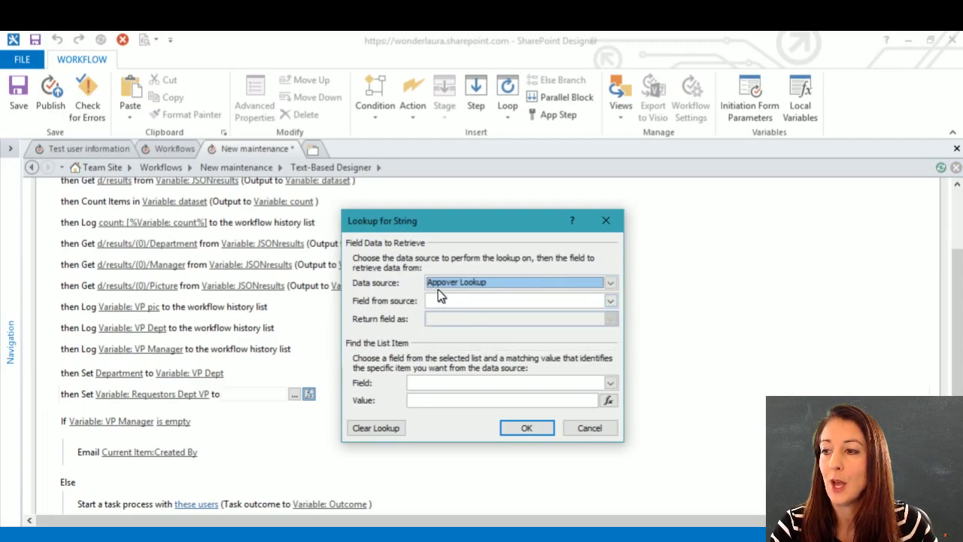
click(484, 301)
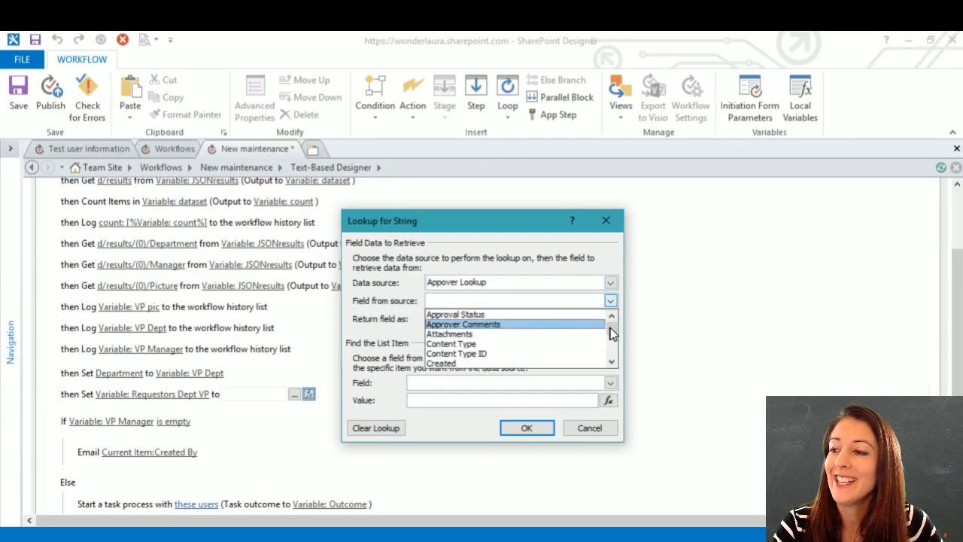
drag(615, 326, 619, 347)
click(502, 364)
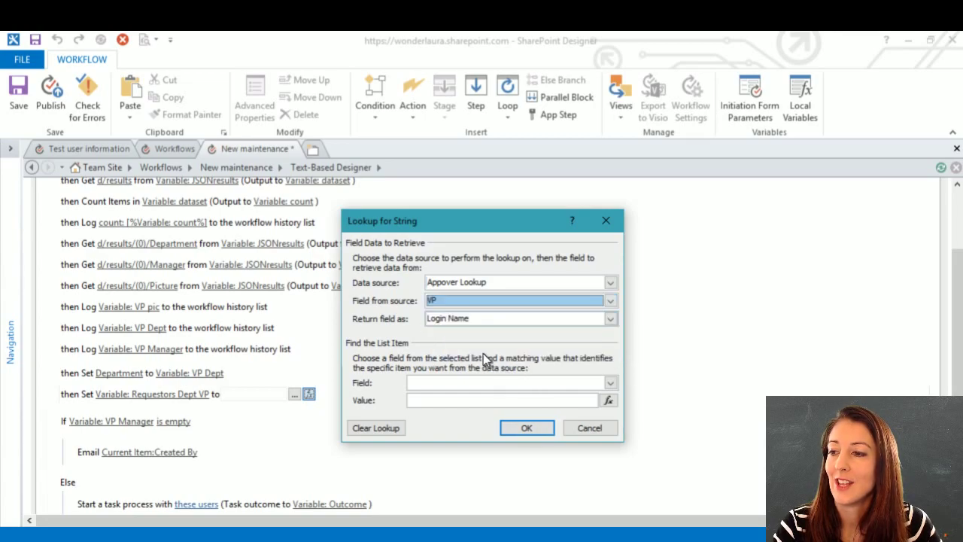
click(480, 321)
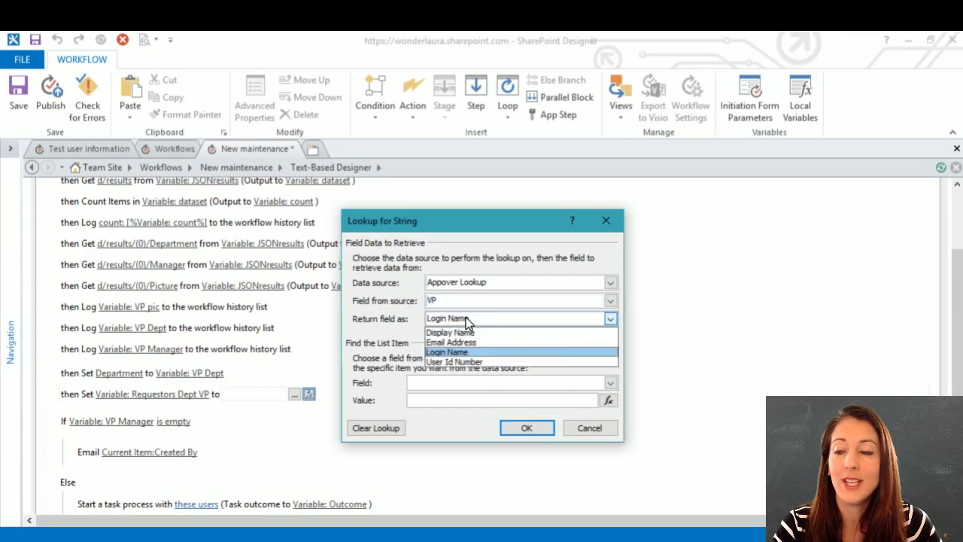
click(440, 352)
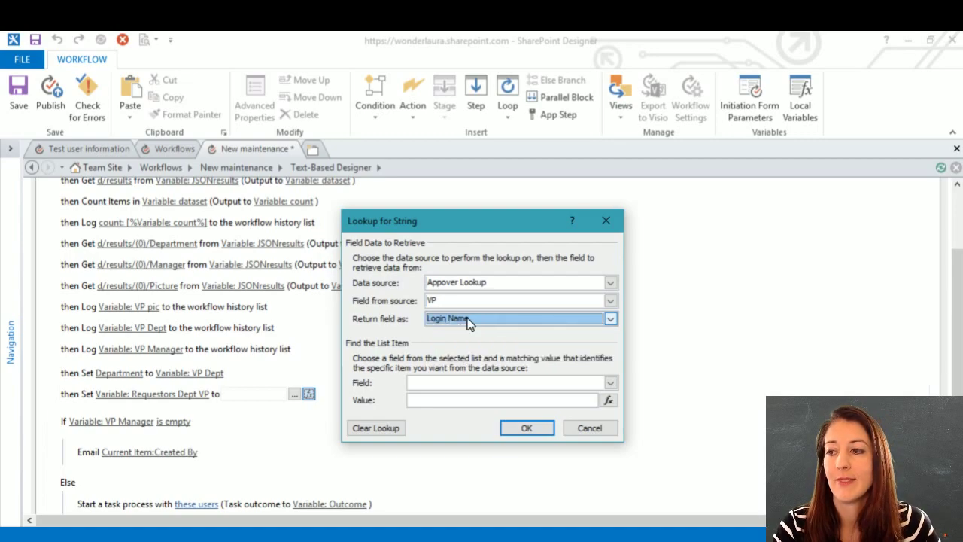
Match the lookup's list item where Department equals Variable: VP Dept, returned as a string, and accept the lookup.
click(444, 384)
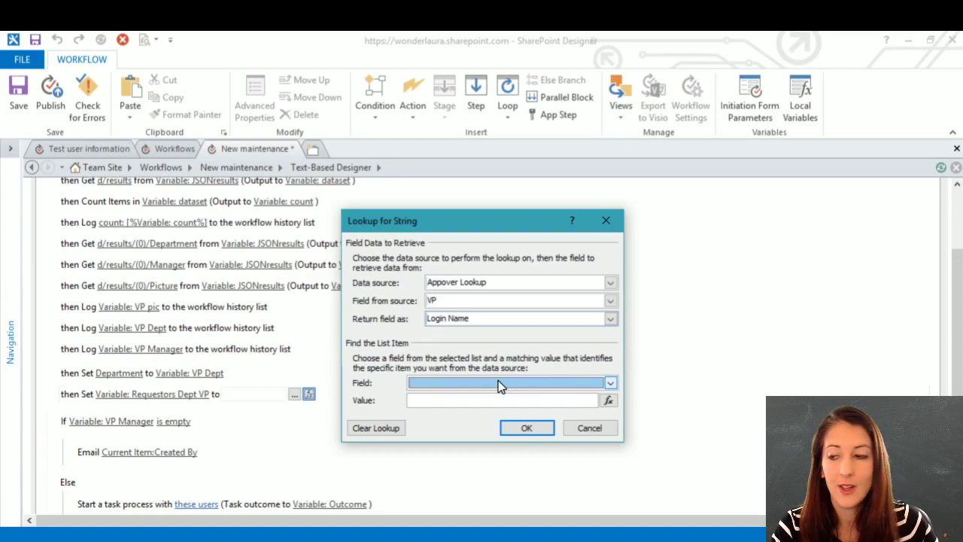
key(d)
click(609, 404)
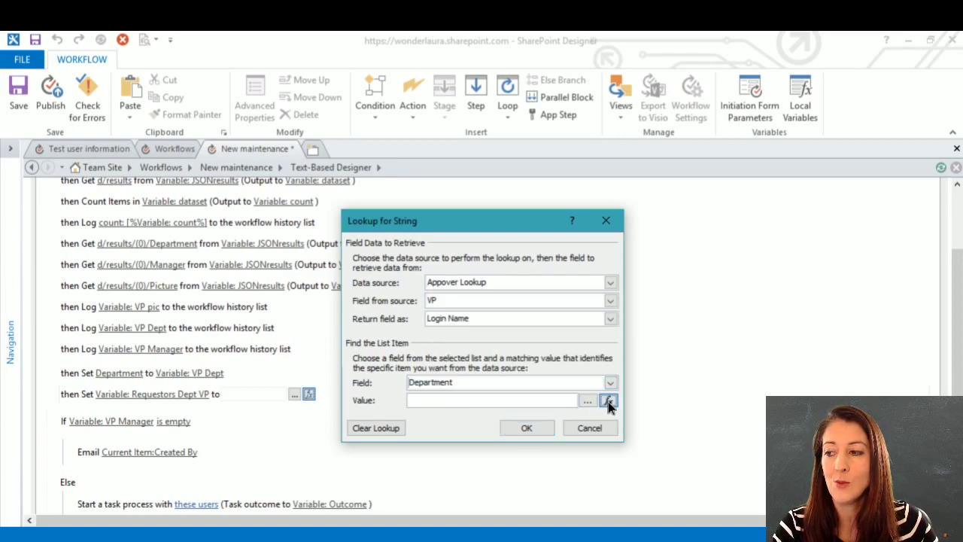
click(478, 323)
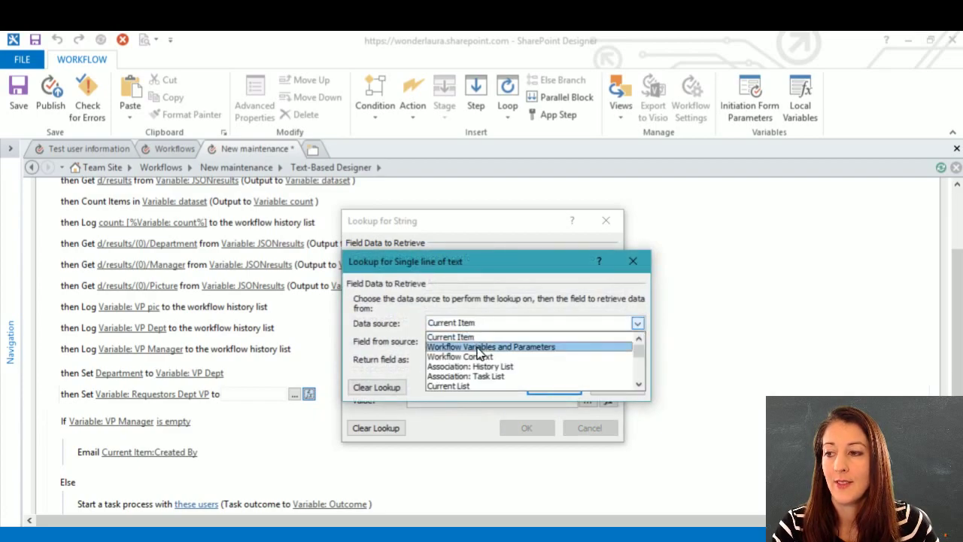
click(480, 347)
click(609, 341)
drag(608, 371, 612, 388)
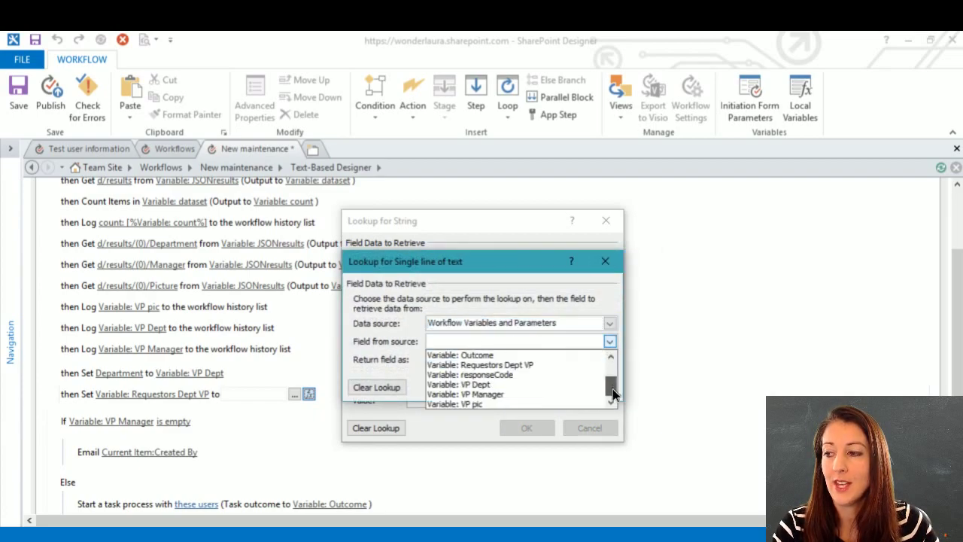
click(499, 385)
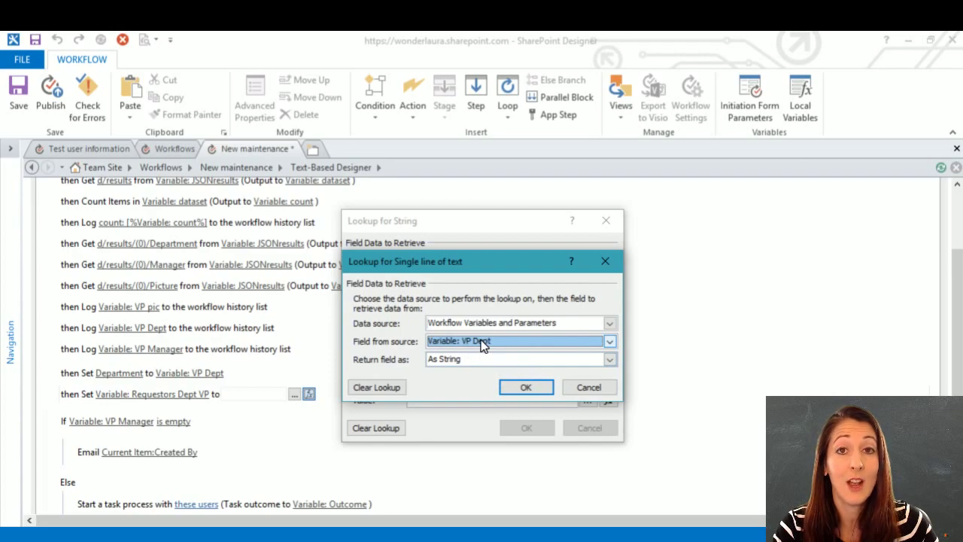
click(517, 387)
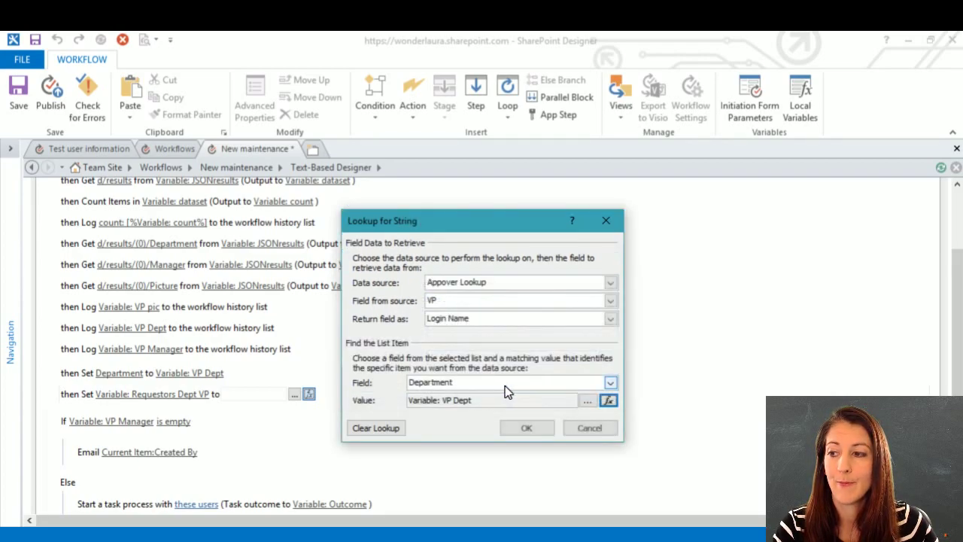
click(525, 427)
click(538, 358)
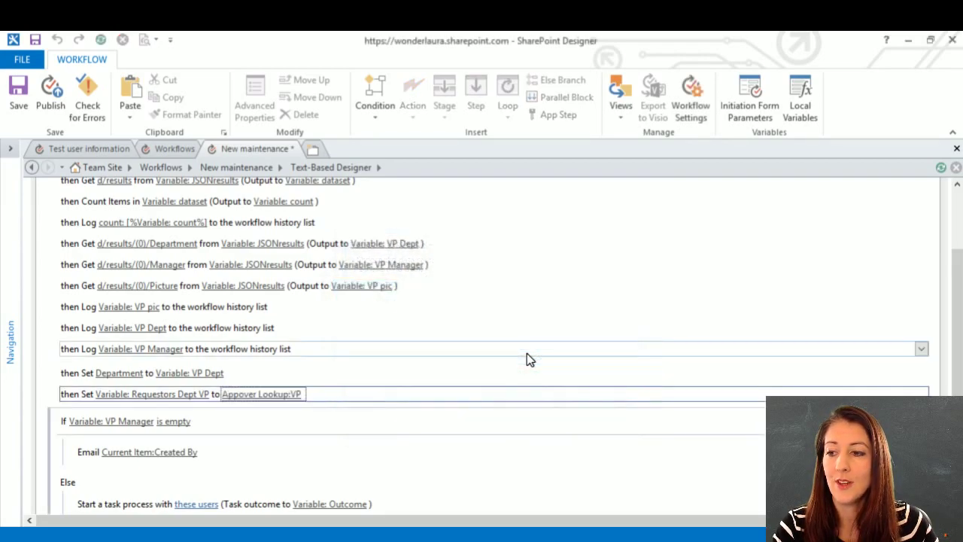
Below the Set Requestors Dept VP action, add a Log to History List action that logs Variable: Requestors Dept VP as a string.
click(83, 405)
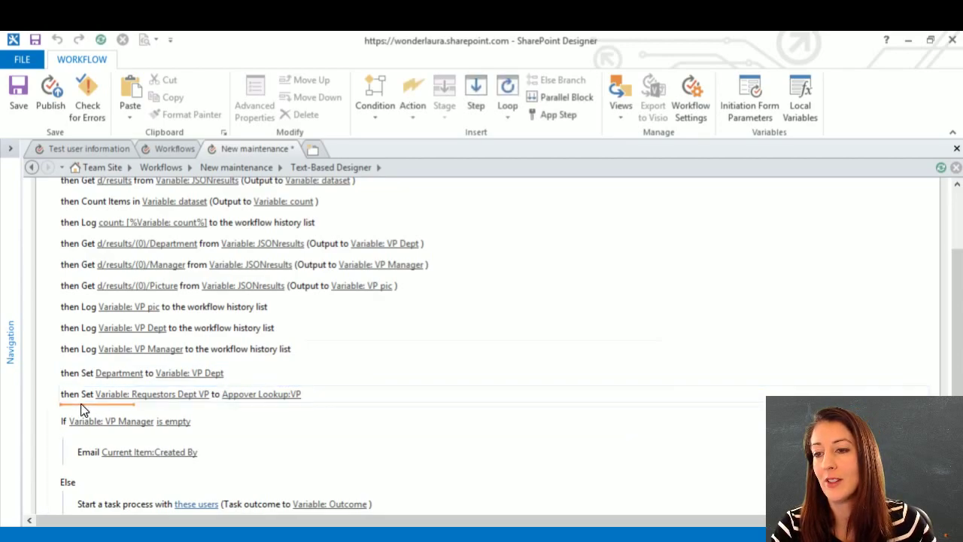
text(log)
key(Return)
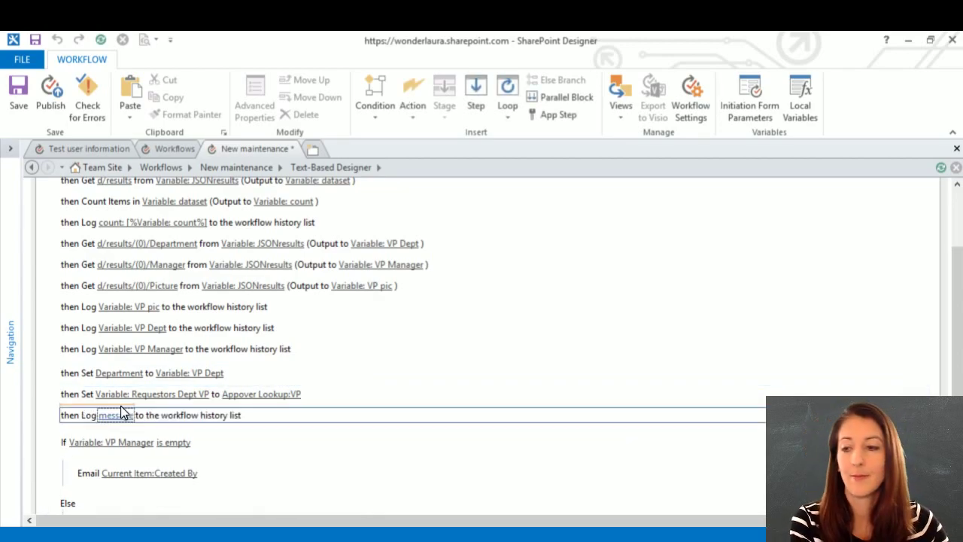
click(117, 414)
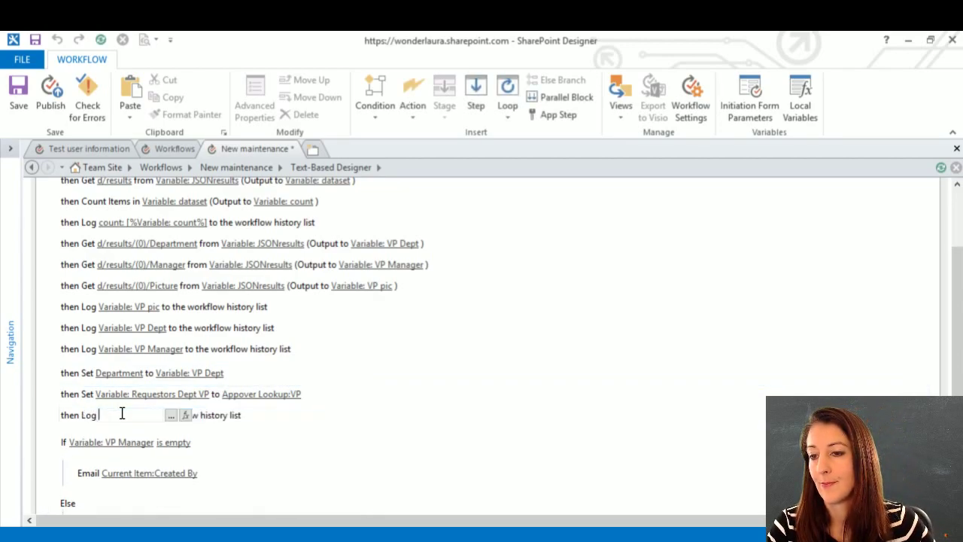
click(185, 414)
key(w)
click(475, 301)
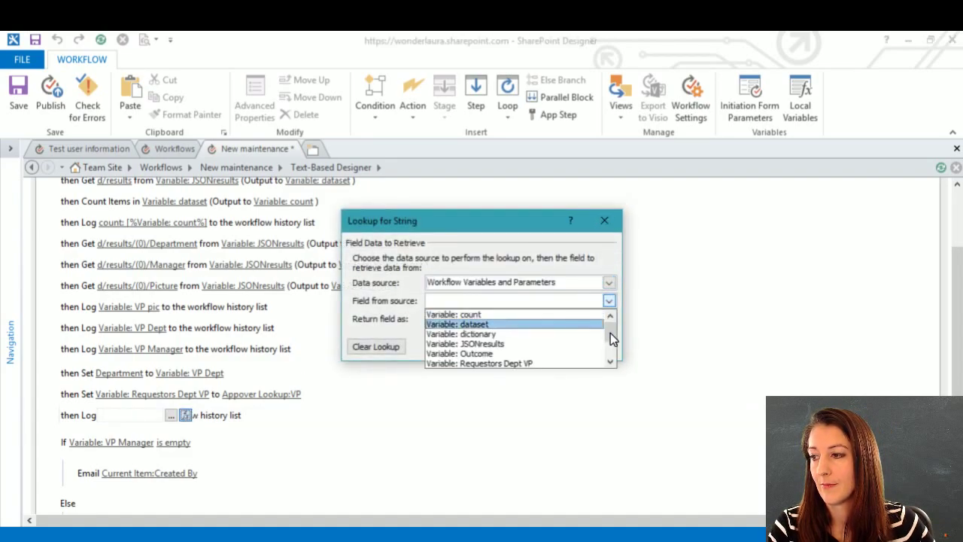
drag(609, 332, 608, 360)
click(523, 325)
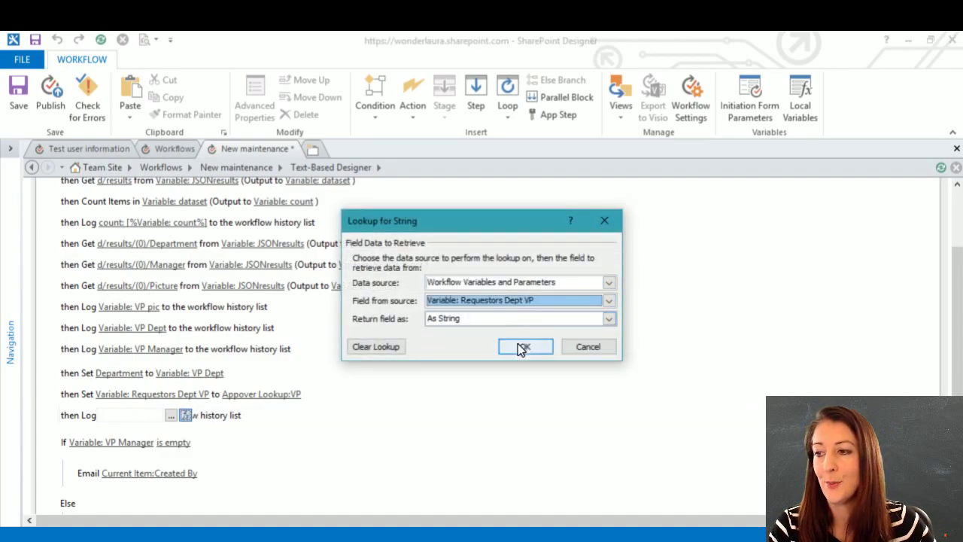
click(524, 347)
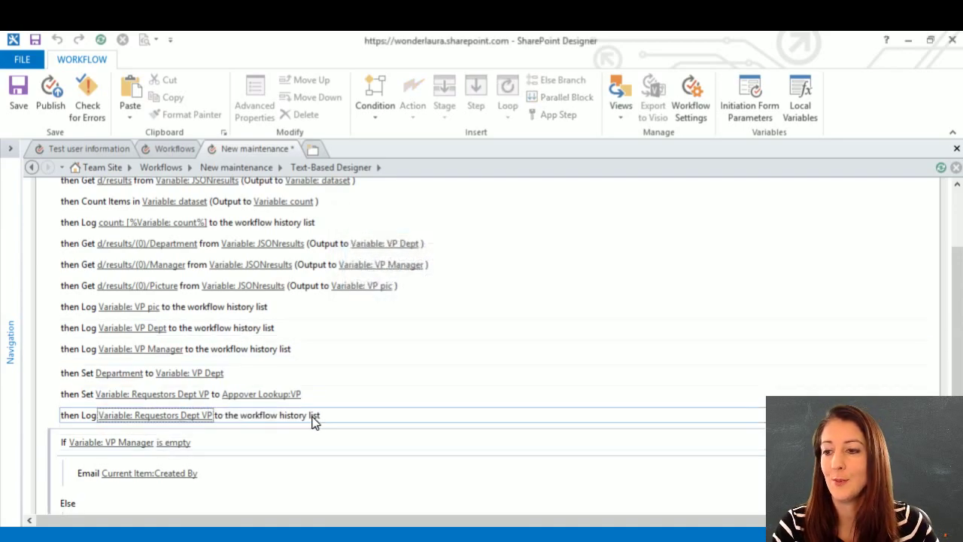
Add Variable: VP Manager, returned as a string, as a participant of the task process in the Else branch.
scroll(263, 419, down, 3)
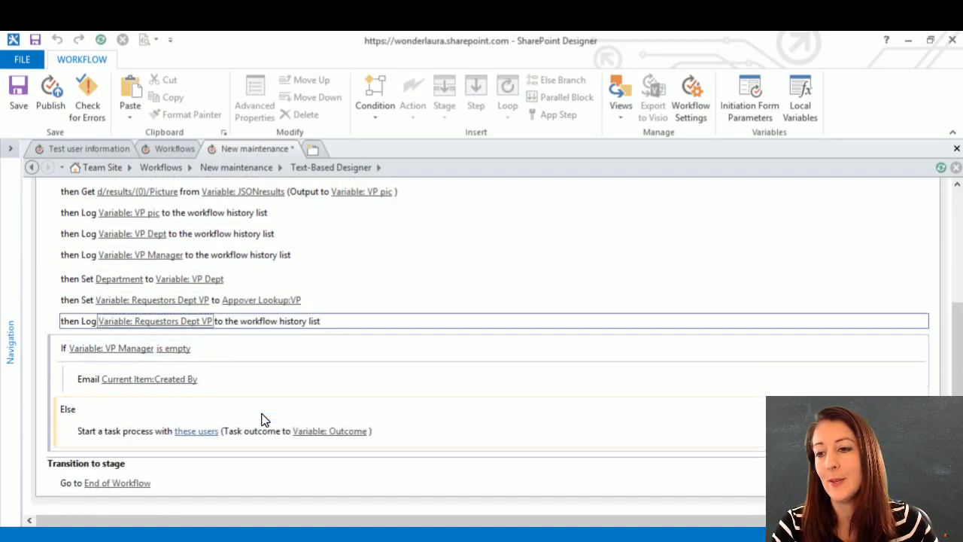
click(194, 431)
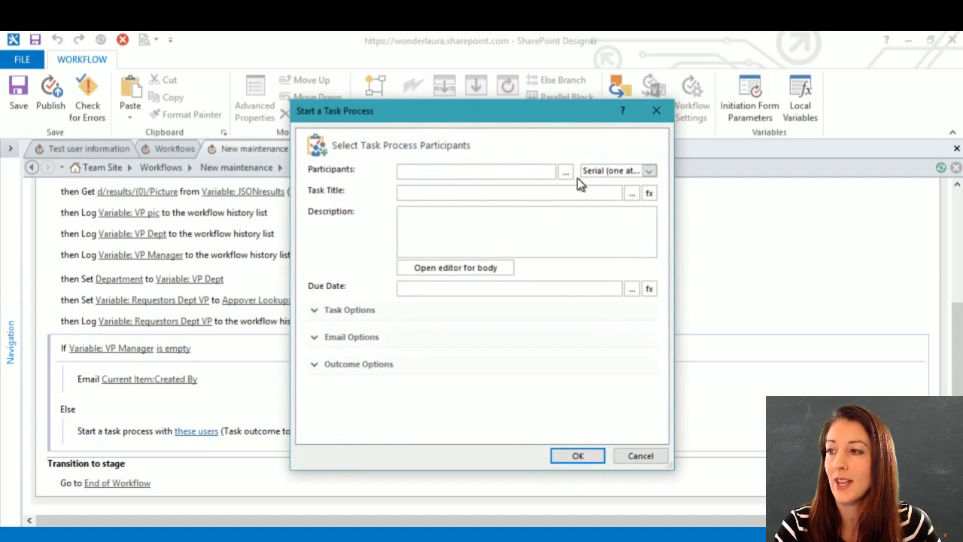
click(568, 171)
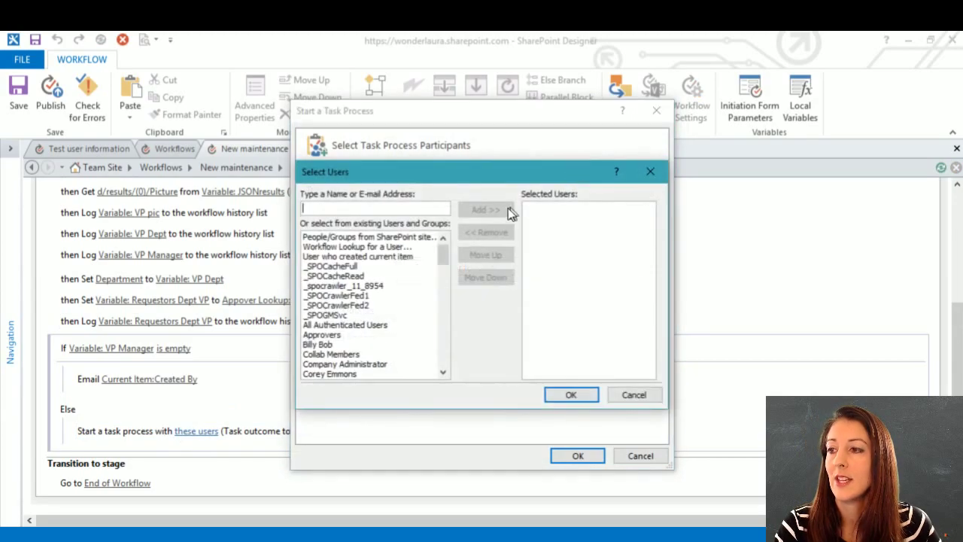
double_click(373, 252)
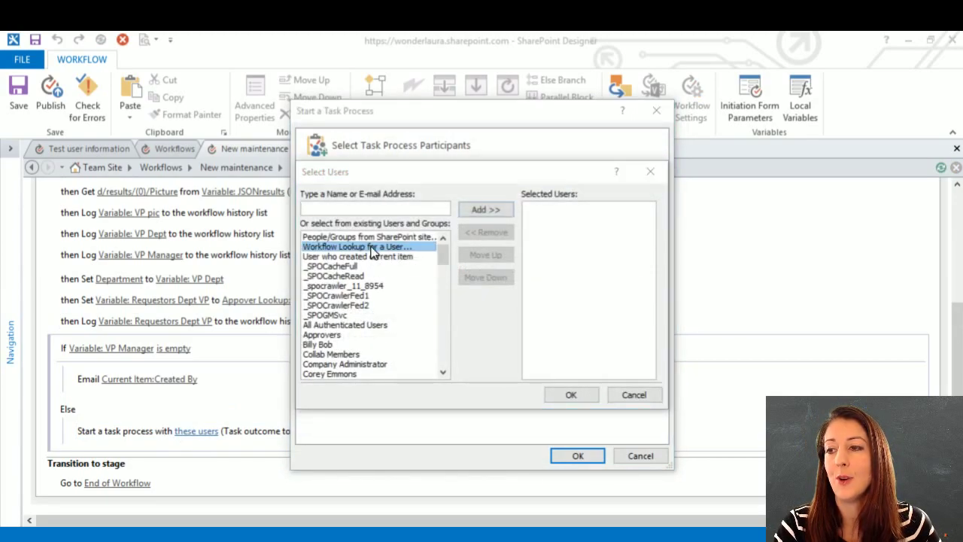
click(477, 283)
click(475, 301)
click(609, 300)
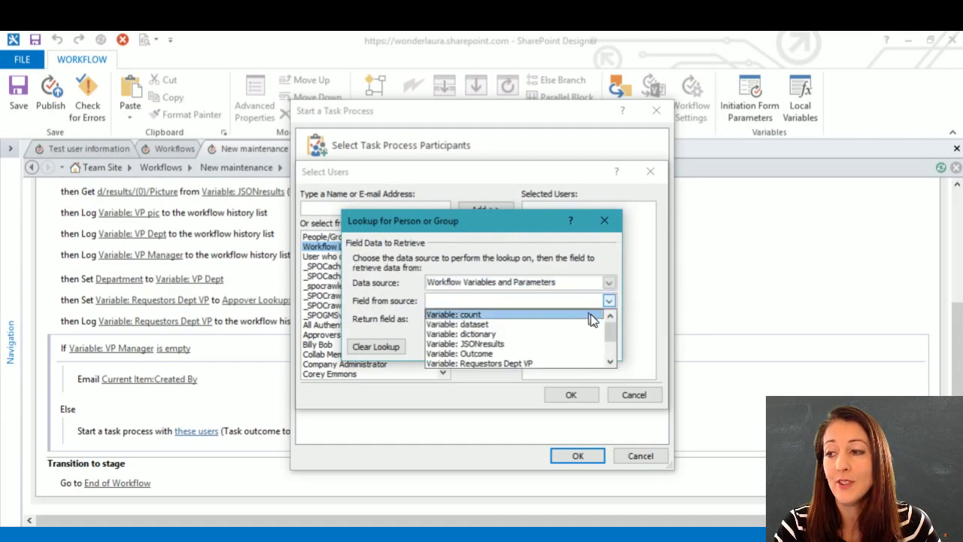
drag(610, 325, 614, 348)
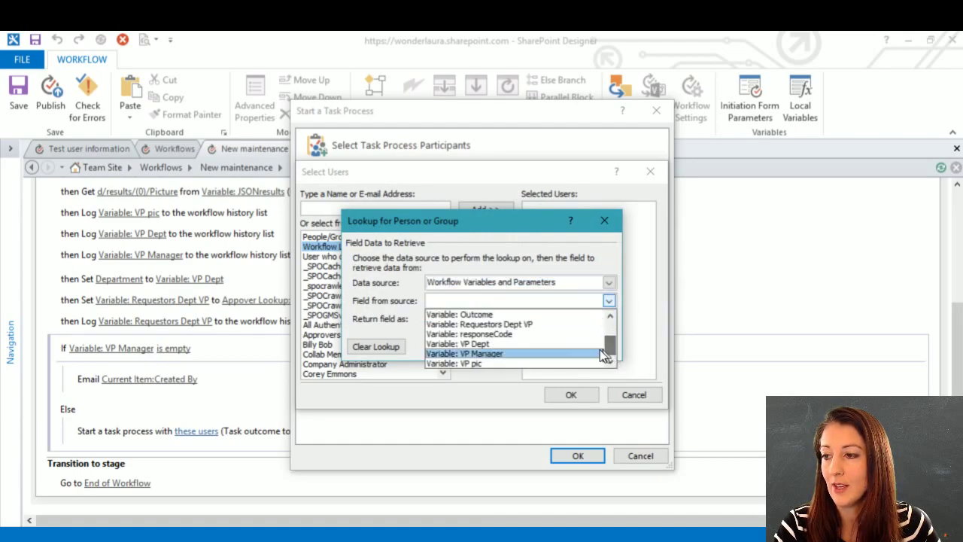
click(487, 353)
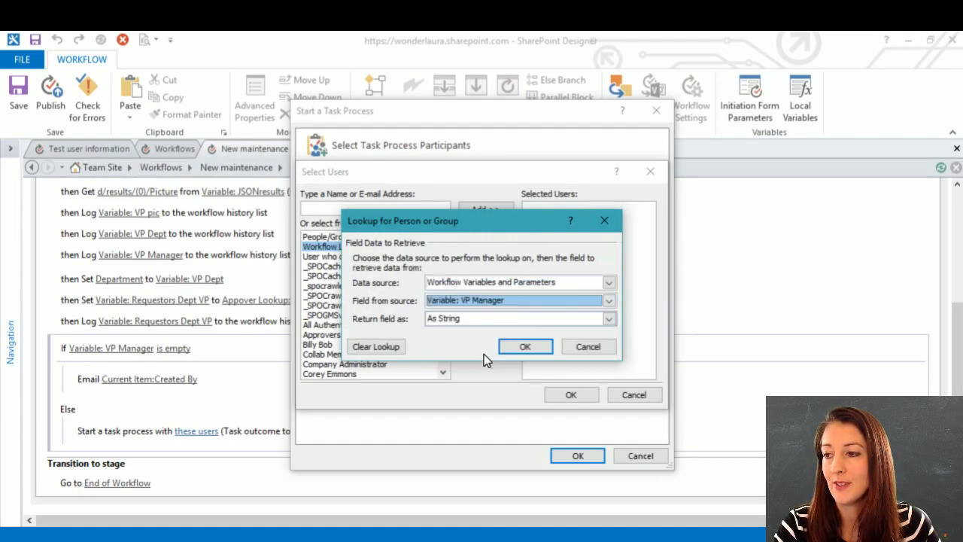
click(525, 346)
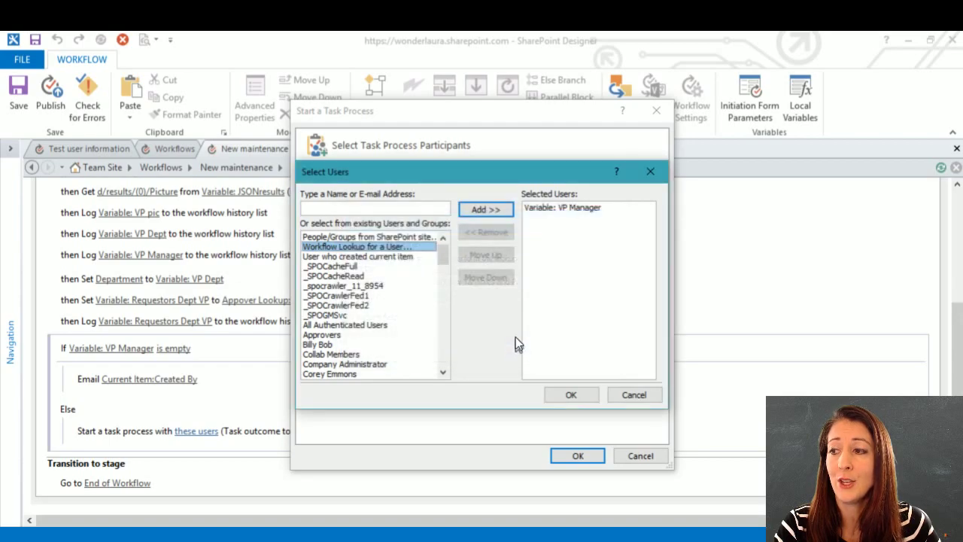
Add Variable: Requestors Dept VP, returned as a string, as the second task participant and accept the participant selection.
double_click(366, 248)
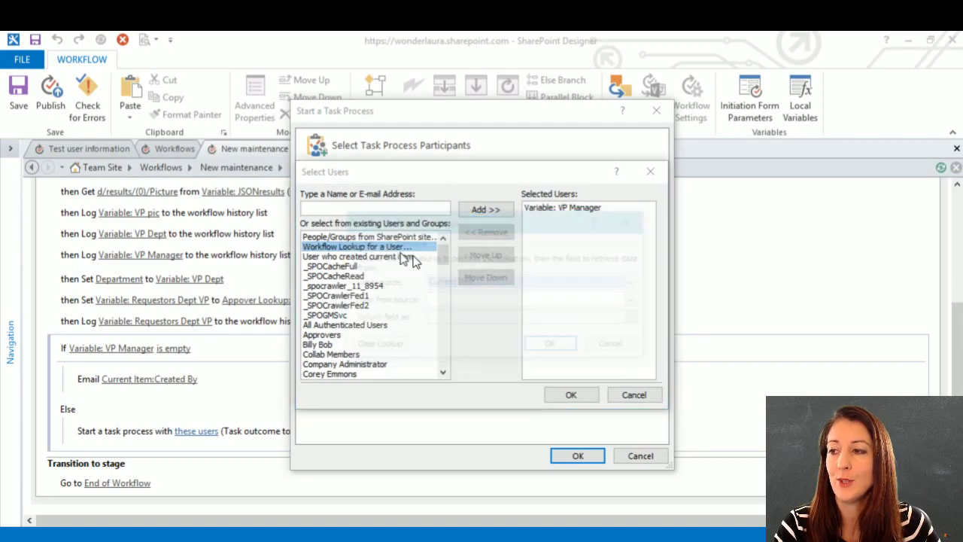
click(495, 284)
click(493, 306)
click(516, 301)
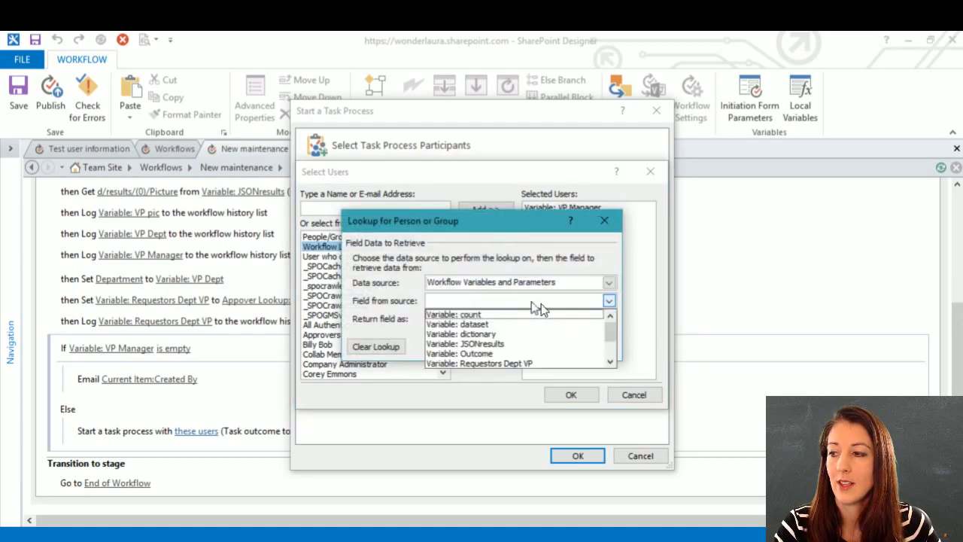
click(526, 364)
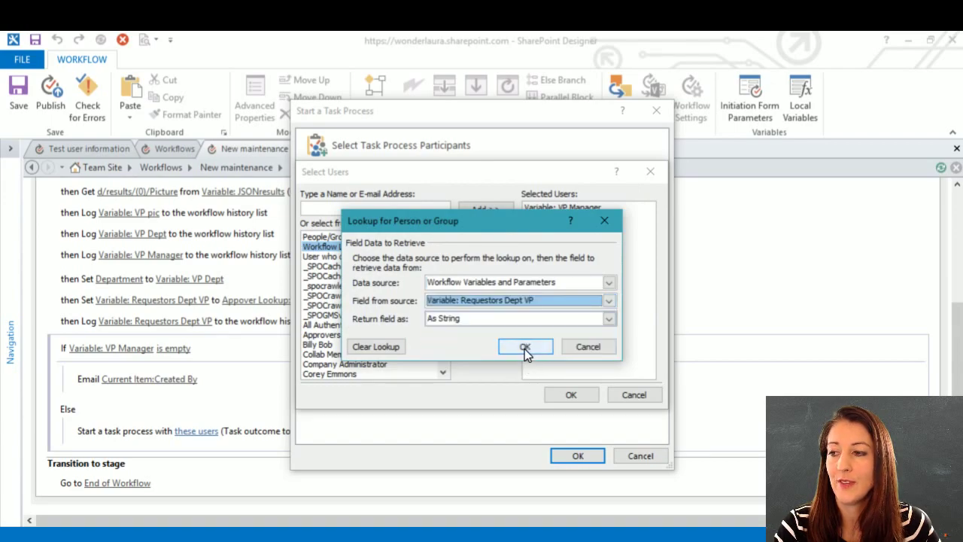
click(524, 346)
click(569, 396)
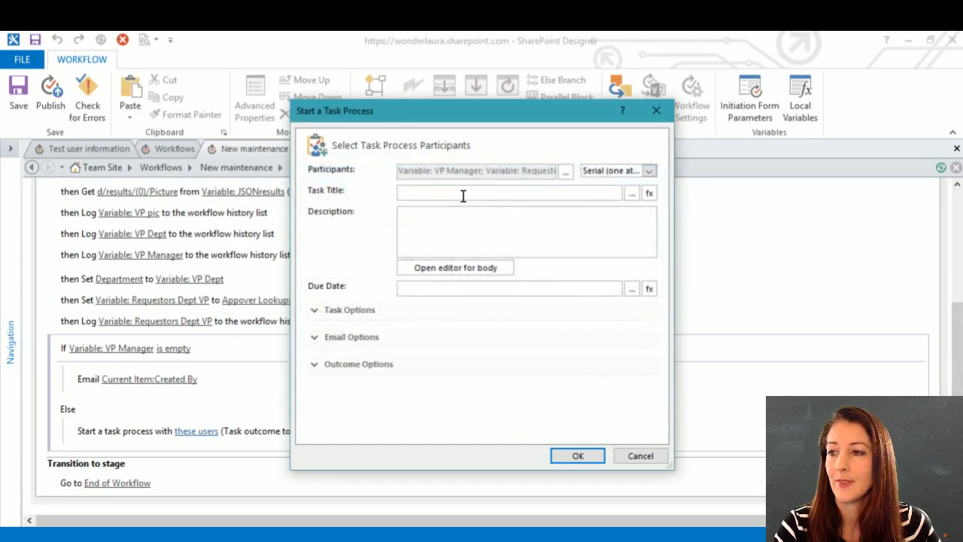
Title the task "maint req" with the description "approve this", and enable daily task overdue emails recurring 5 times.
text(maint req)
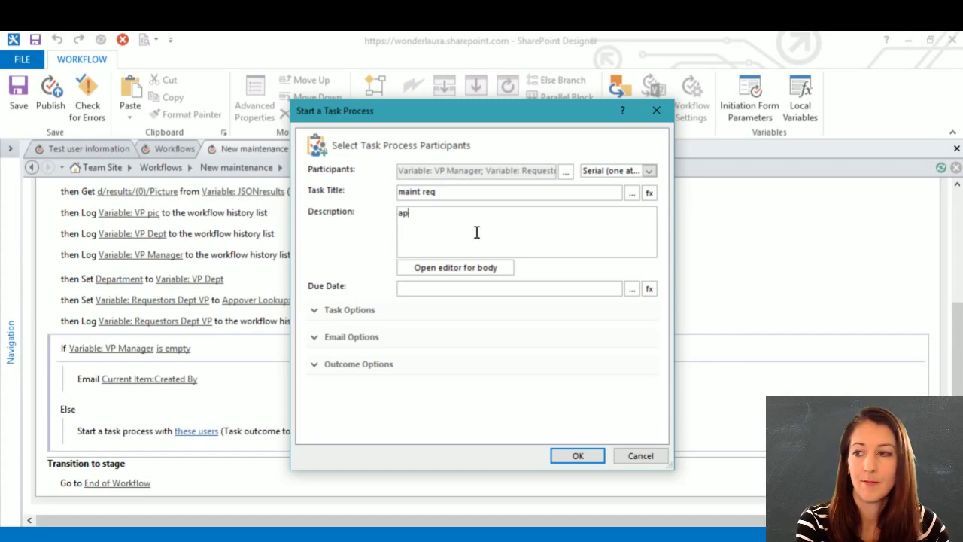
text(ove this)
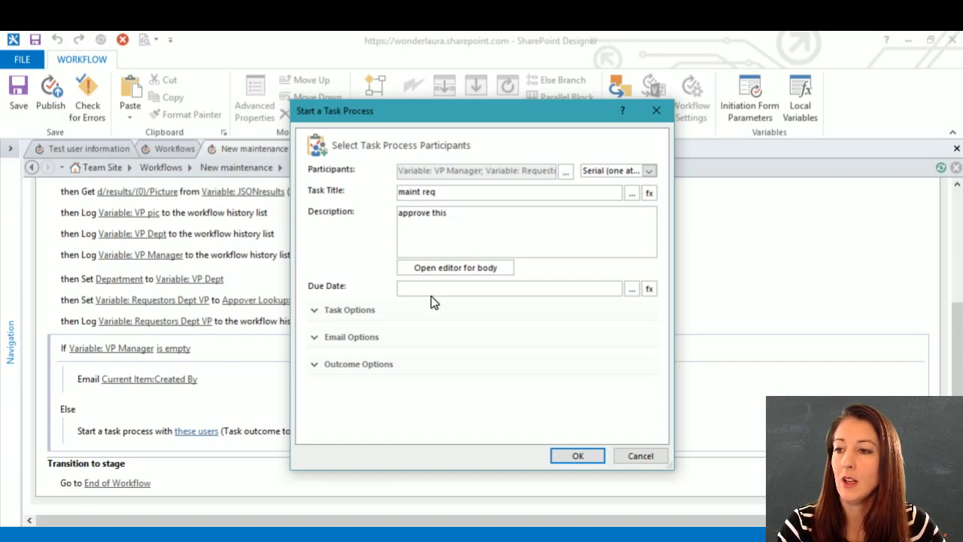
click(314, 338)
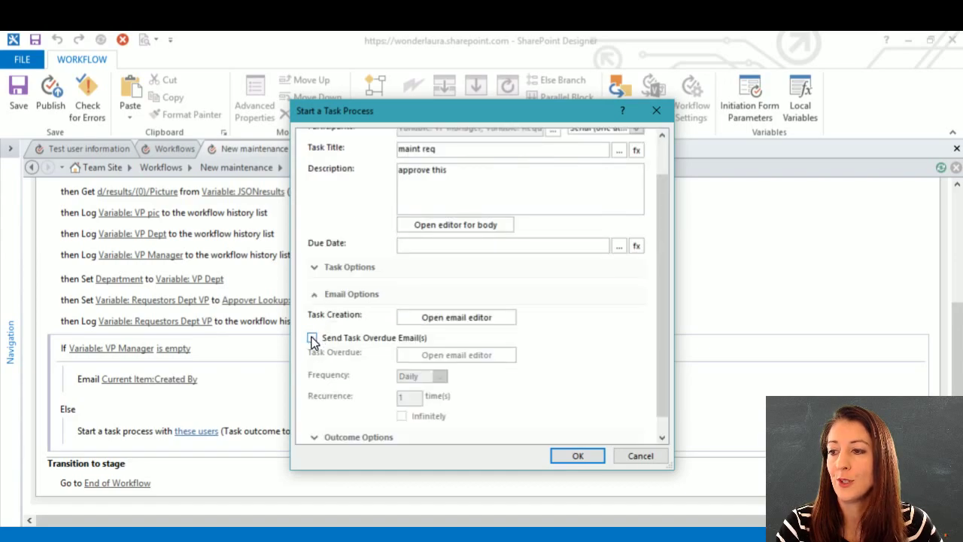
drag(662, 339, 662, 342)
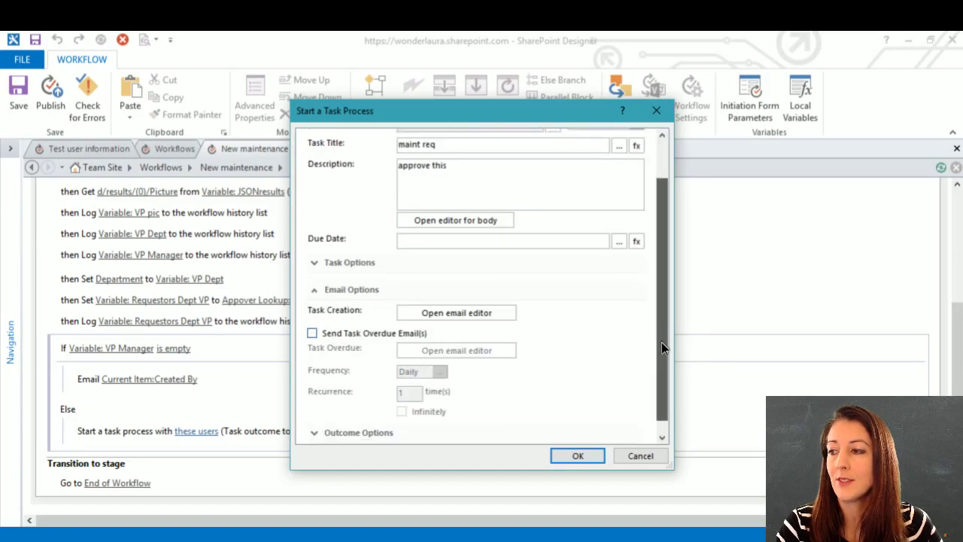
click(312, 321)
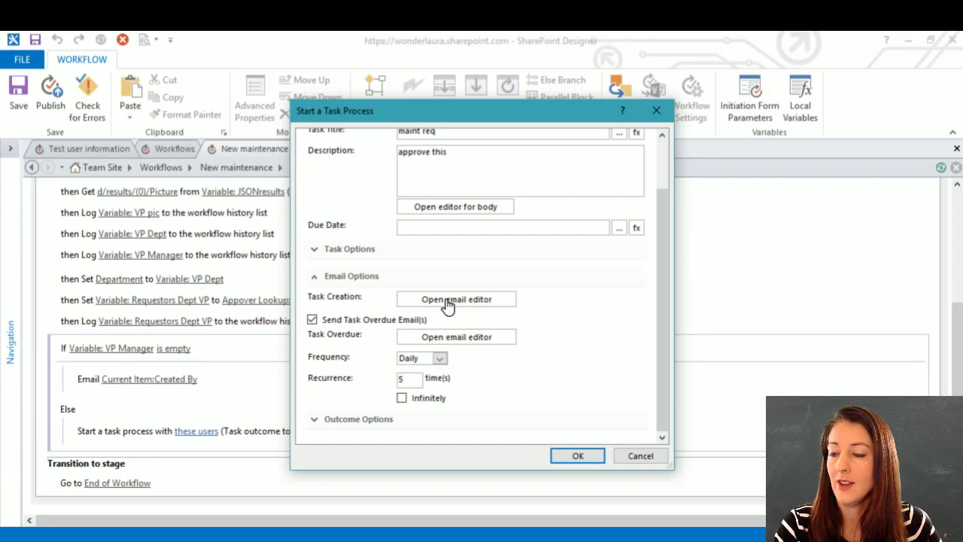
click(588, 457)
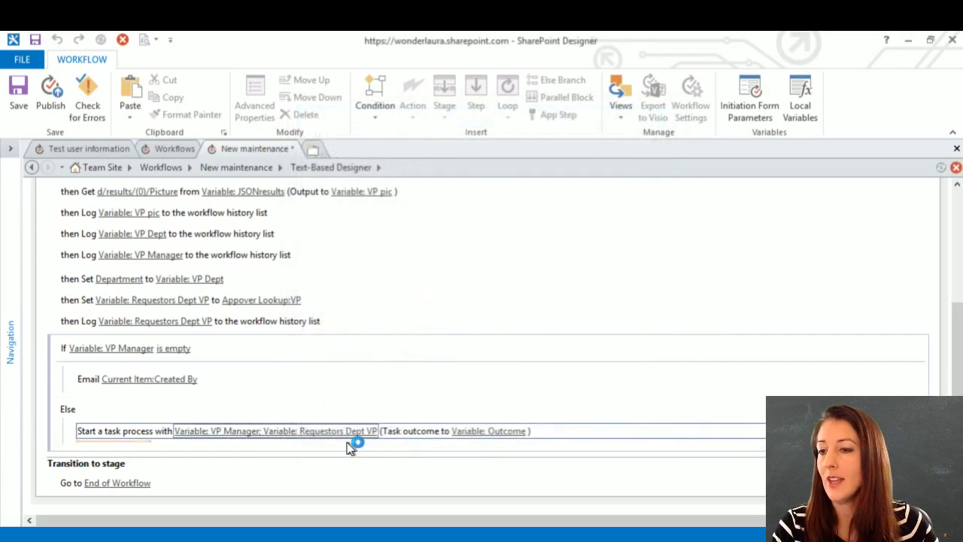
Publish the New maintenance workflow.
click(129, 435)
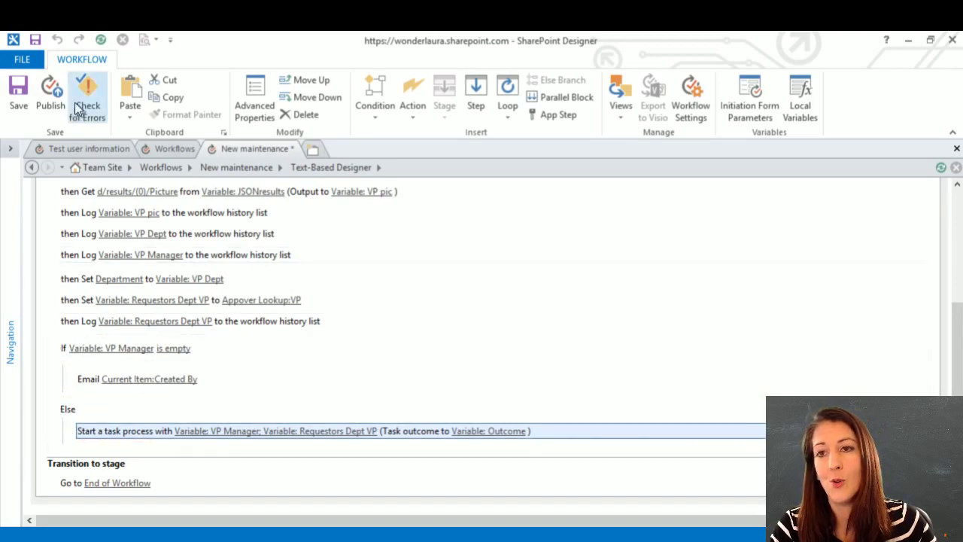
click(50, 95)
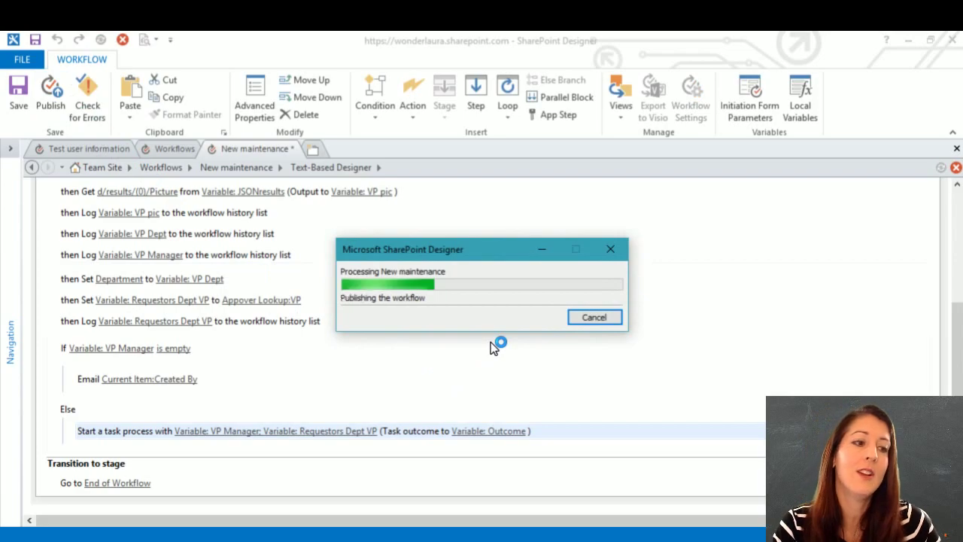
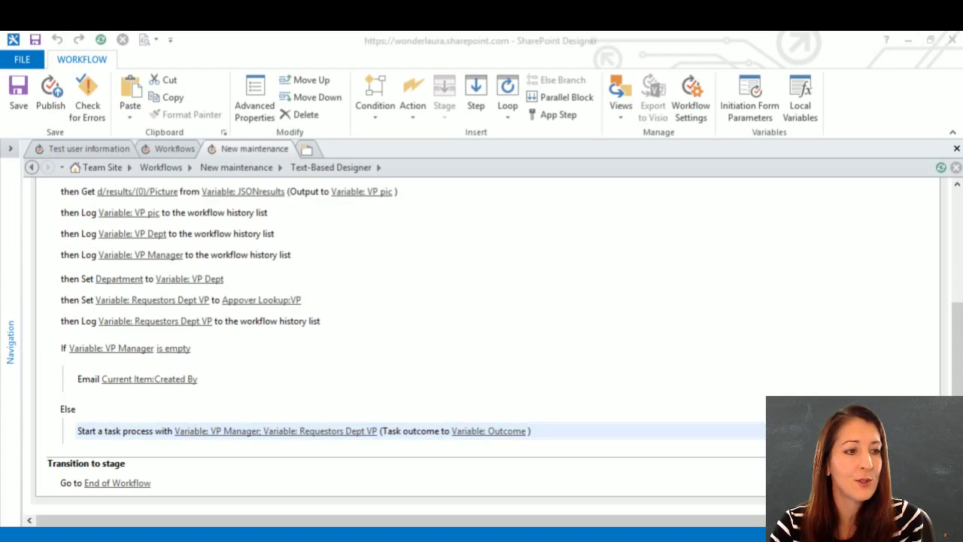
Switch to the browser, save a new maintenance request with the subject "Carpet snag, tripping on it", and reload the Maintenance Requests list.
key(alt+Tab)
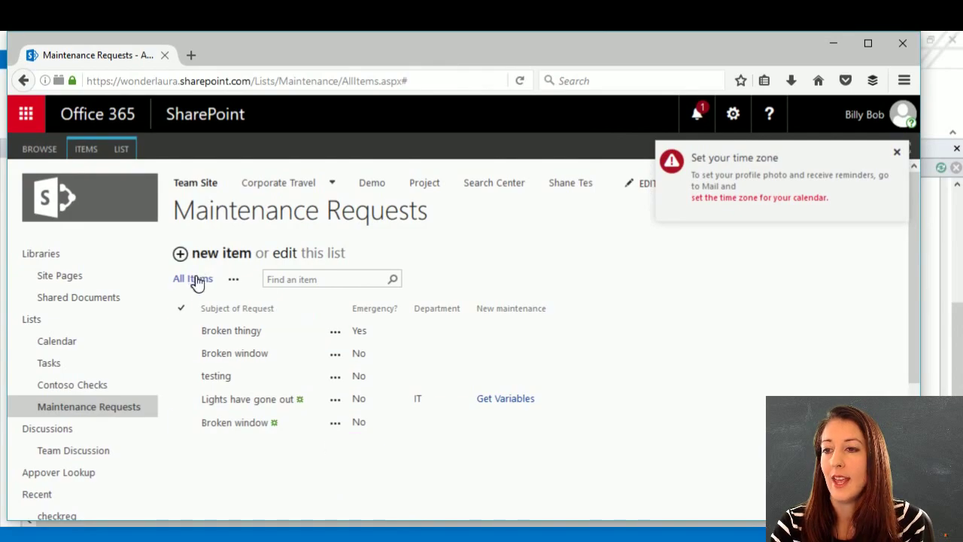
click(222, 255)
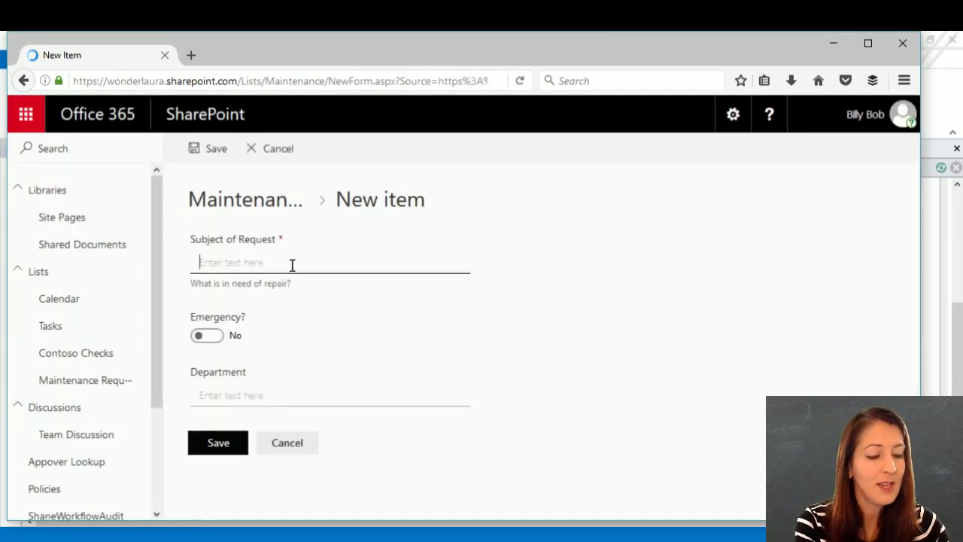
text(Ca)
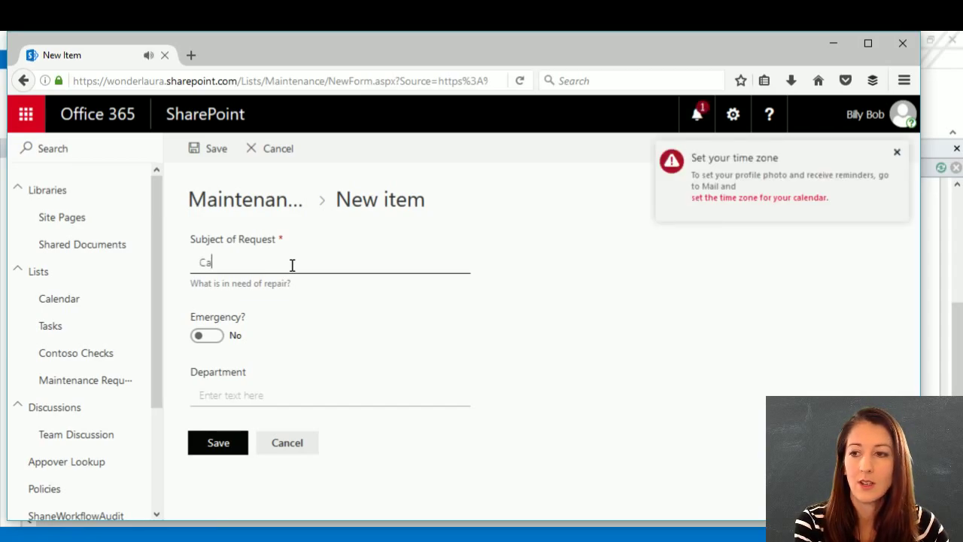
text(rpet )
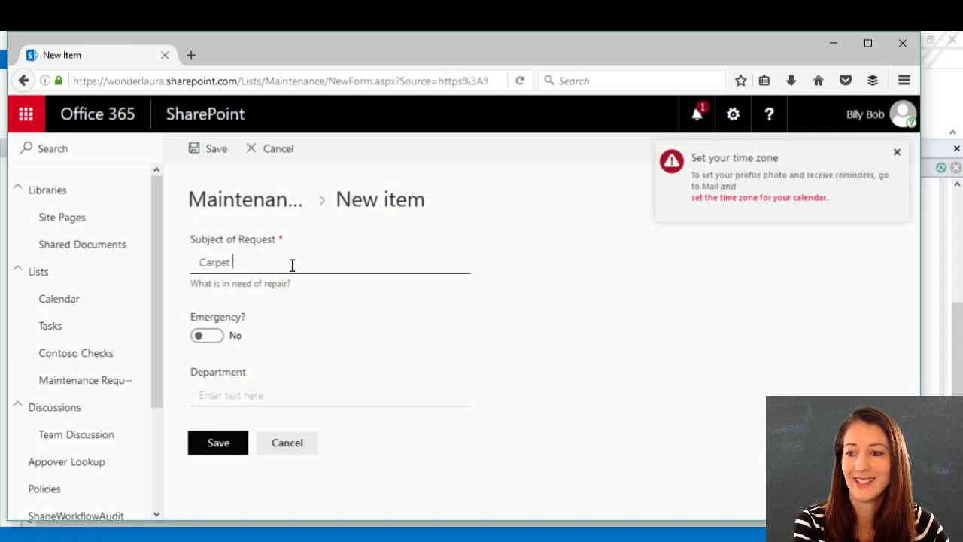
text(snag.)
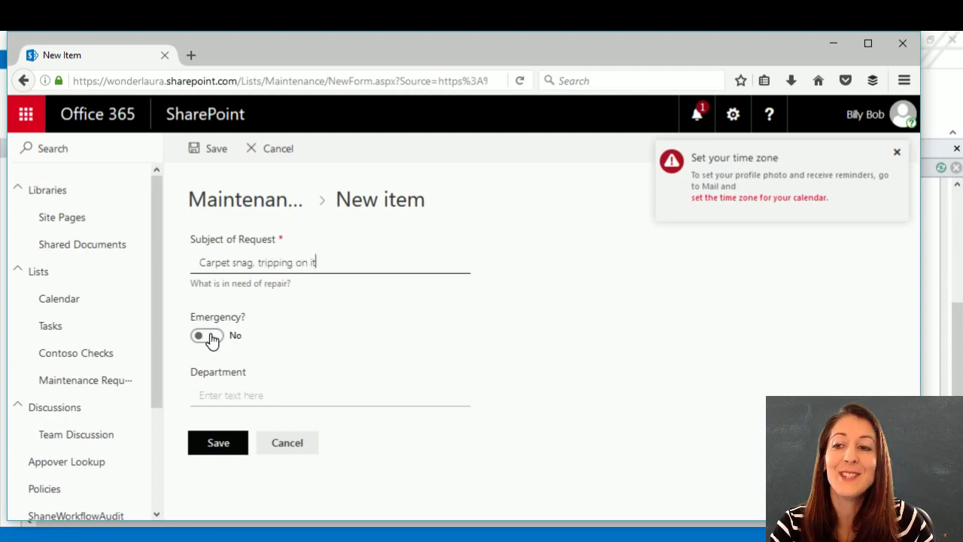
click(218, 444)
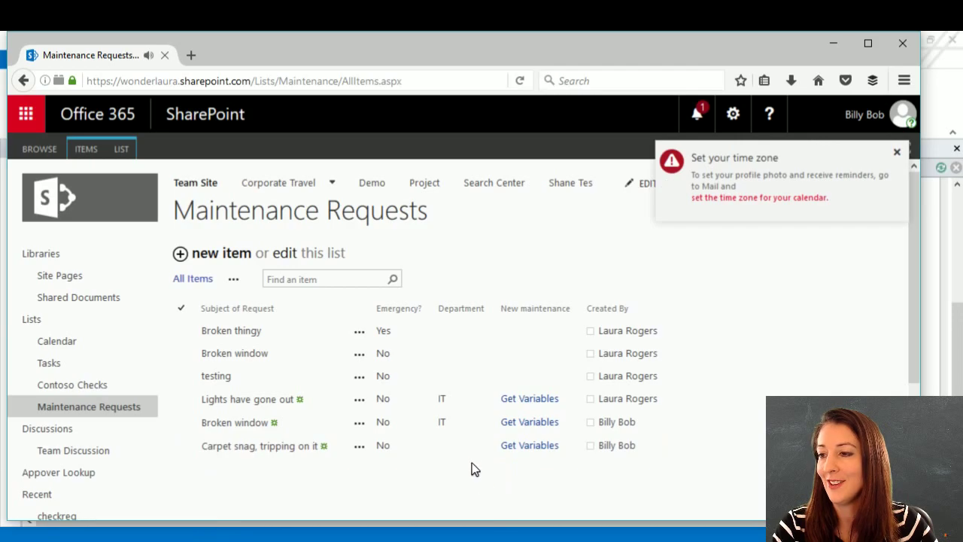
click(438, 80)
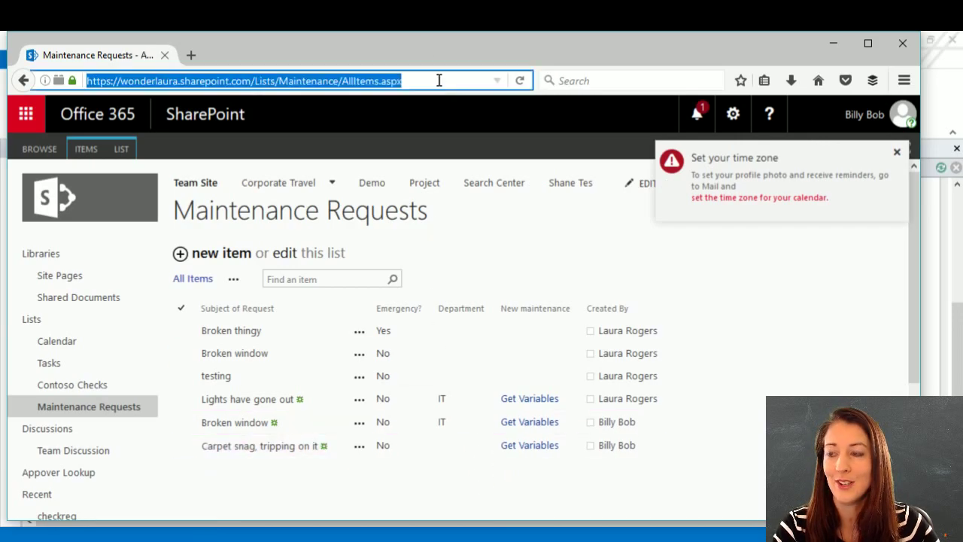
key(Return)
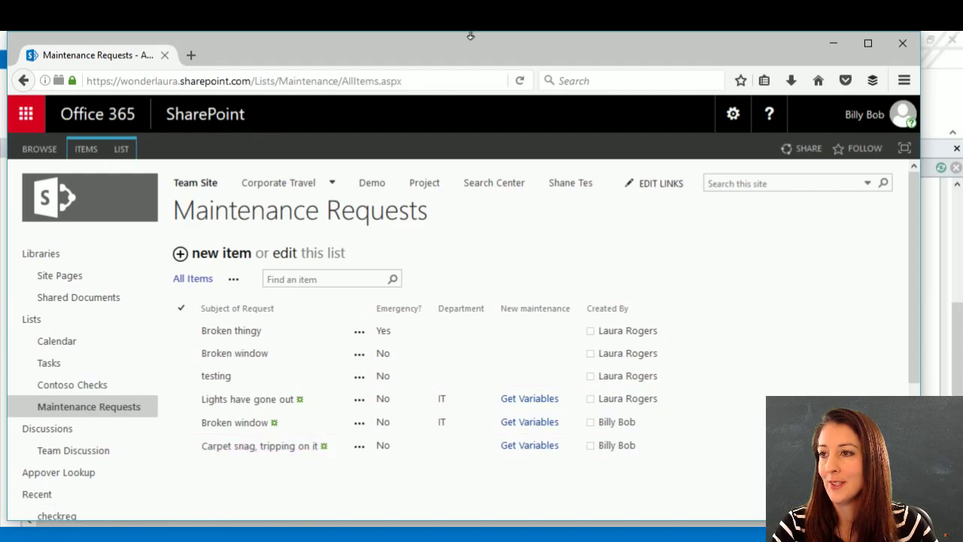
Reload the Maintenance Requests list and examine the workflow status of the "Carpet snag, tripping on it" request.
click(434, 455)
click(519, 80)
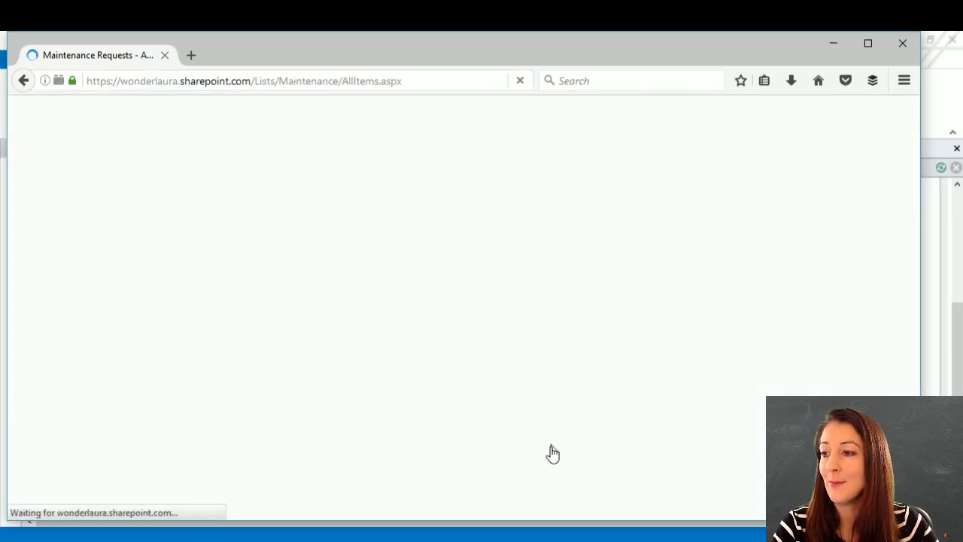
click(442, 451)
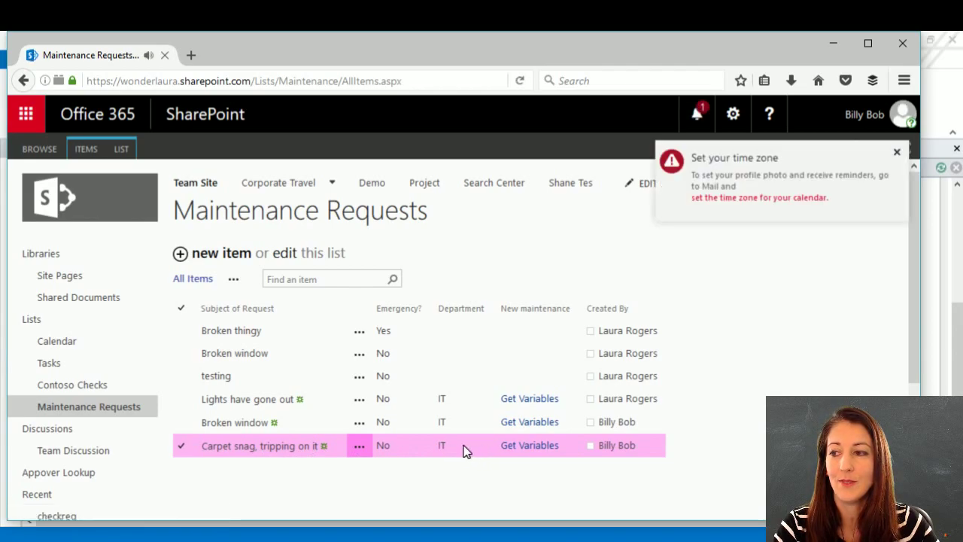
click(897, 151)
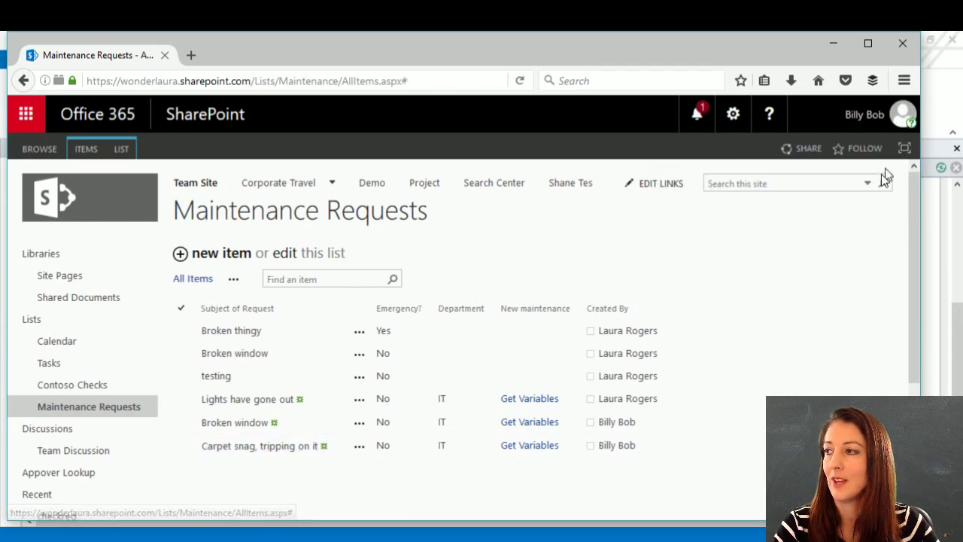
click(530, 447)
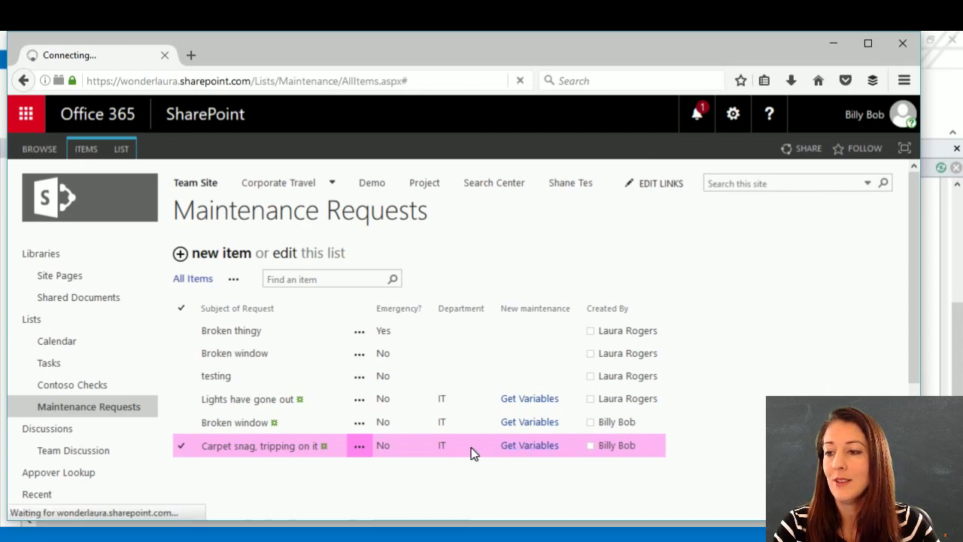
scroll(650, 424, down, 5)
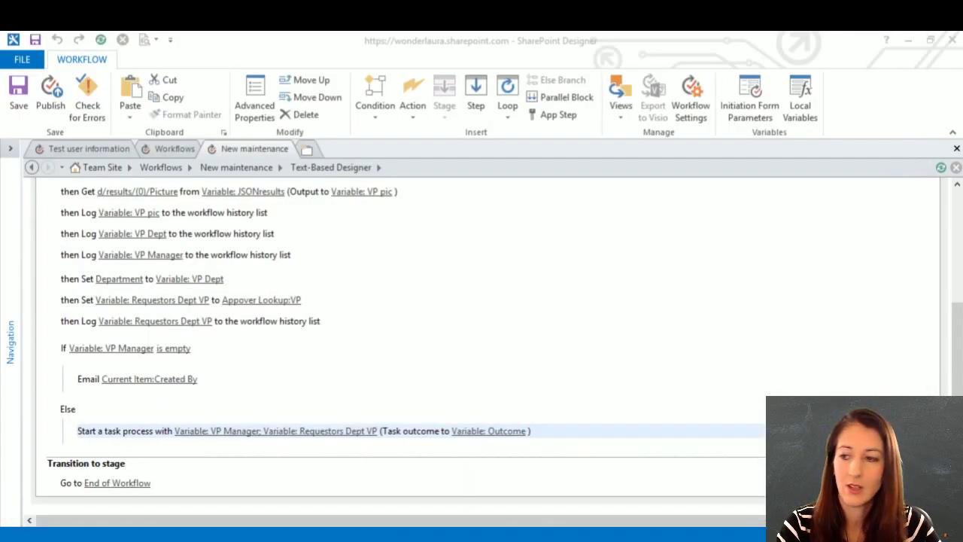
Switch to SharePoint Designer and replace the lookup in the Variable: VP pic log action with the text "picture url:".
click(115, 534)
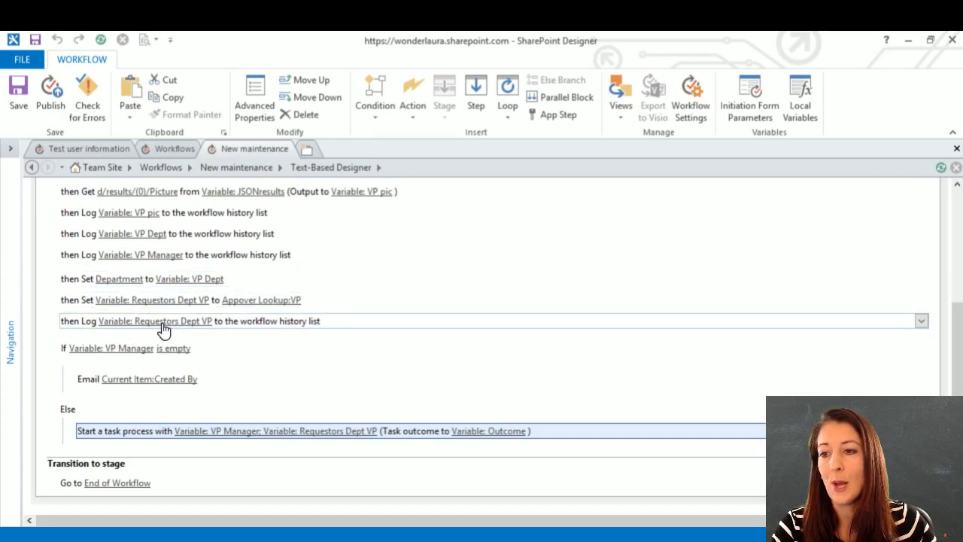
click(132, 214)
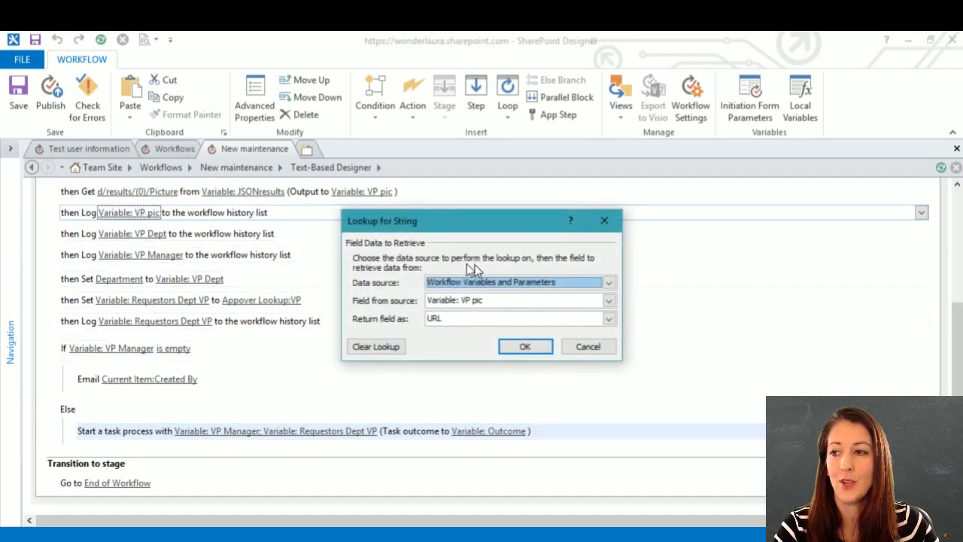
click(365, 349)
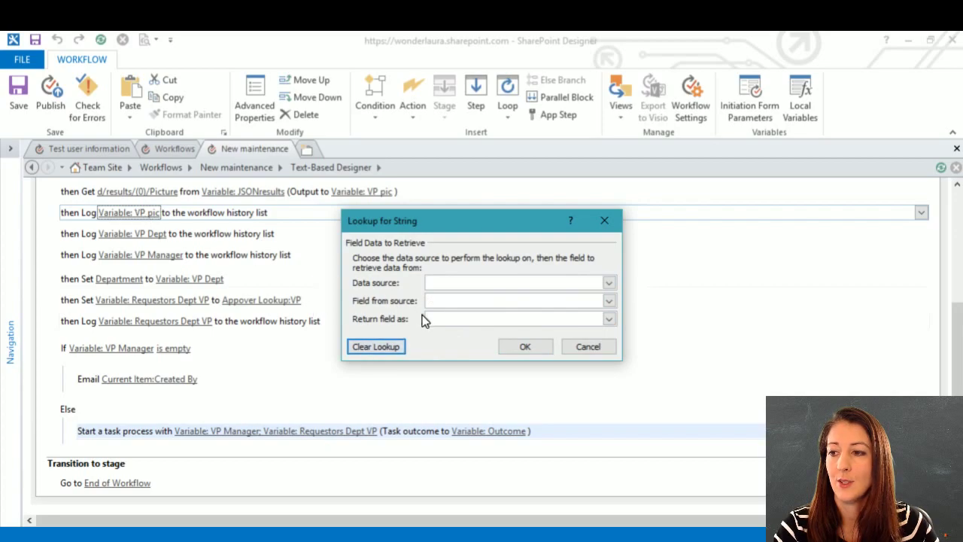
click(529, 345)
click(116, 212)
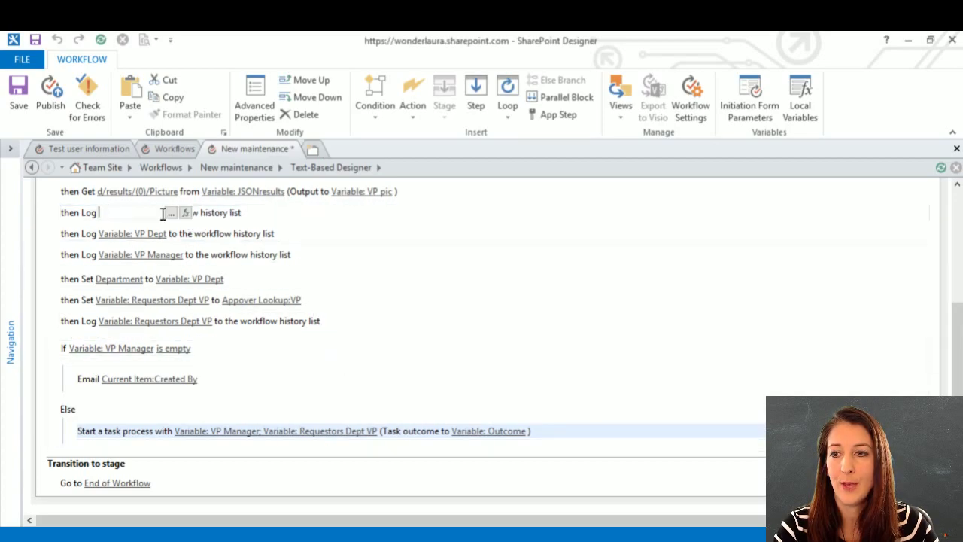
click(171, 213)
text(picture url:)
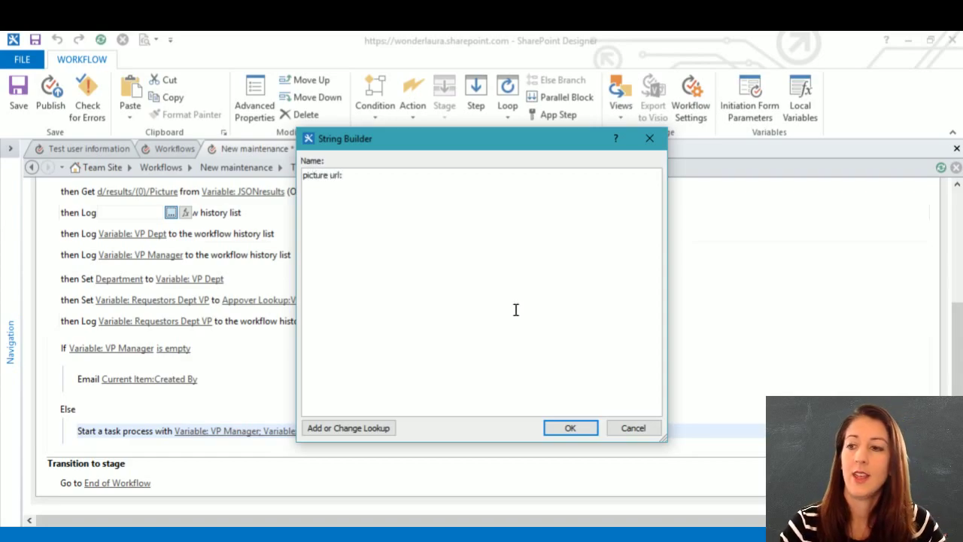
Append the workflow variable VP pic, returned as URL, to the "picture url:" log message and accept the message.
click(344, 428)
key(w)
click(486, 303)
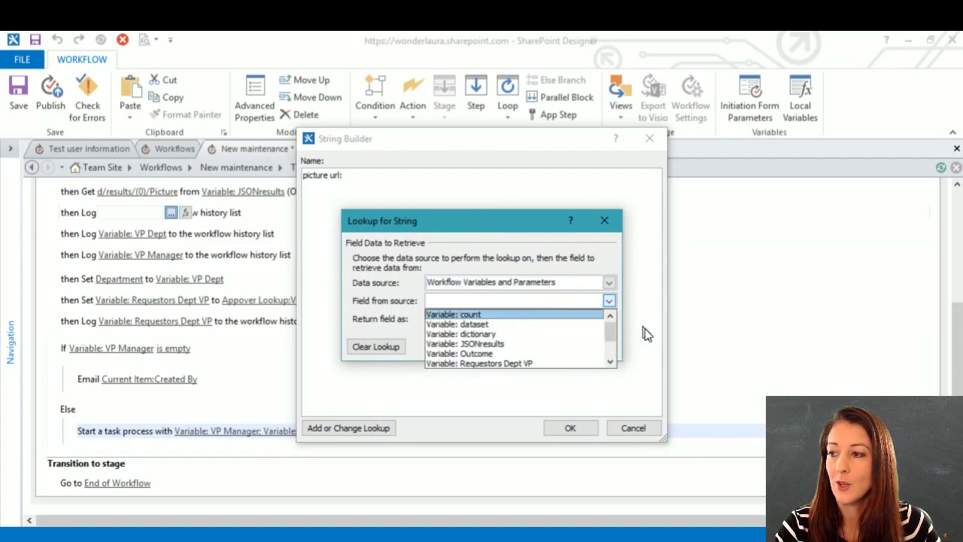
drag(610, 337, 608, 361)
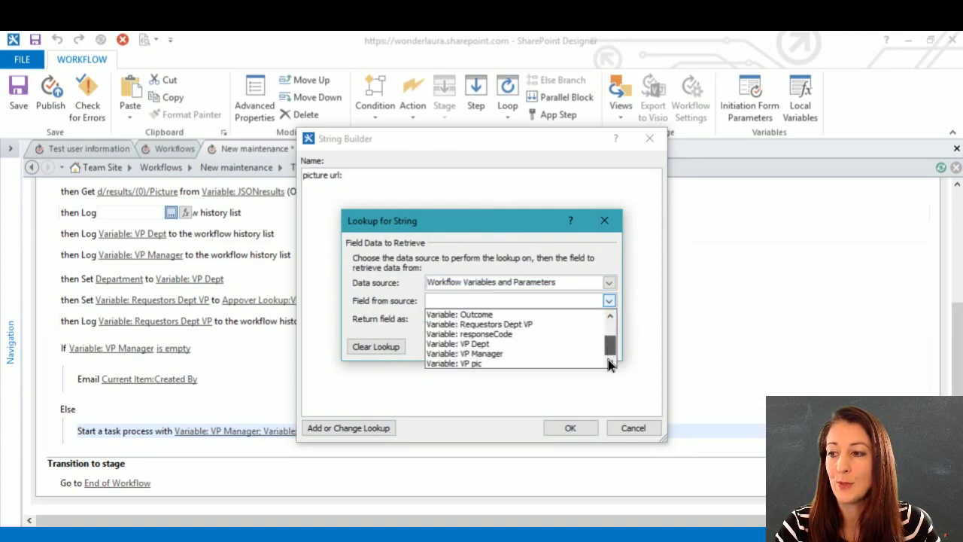
click(477, 369)
click(470, 319)
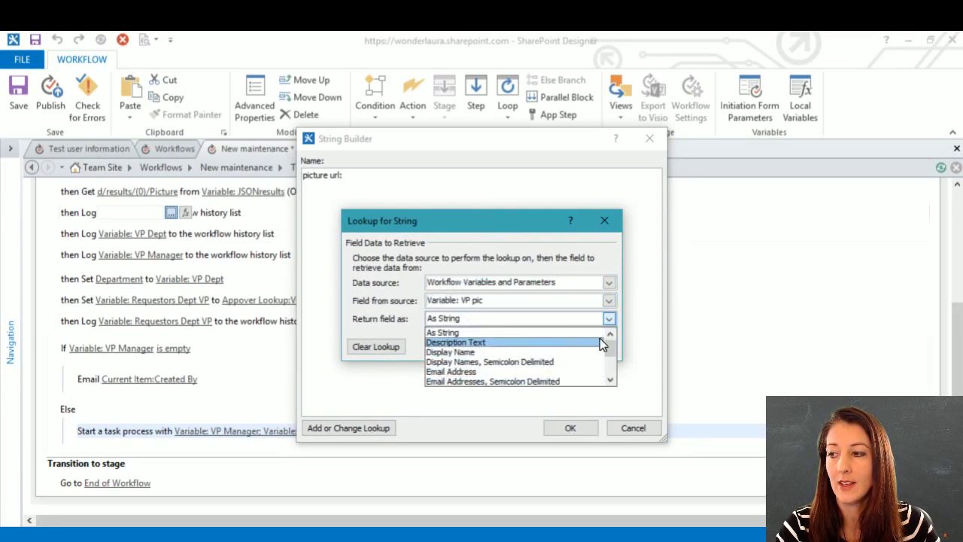
drag(610, 356, 609, 365)
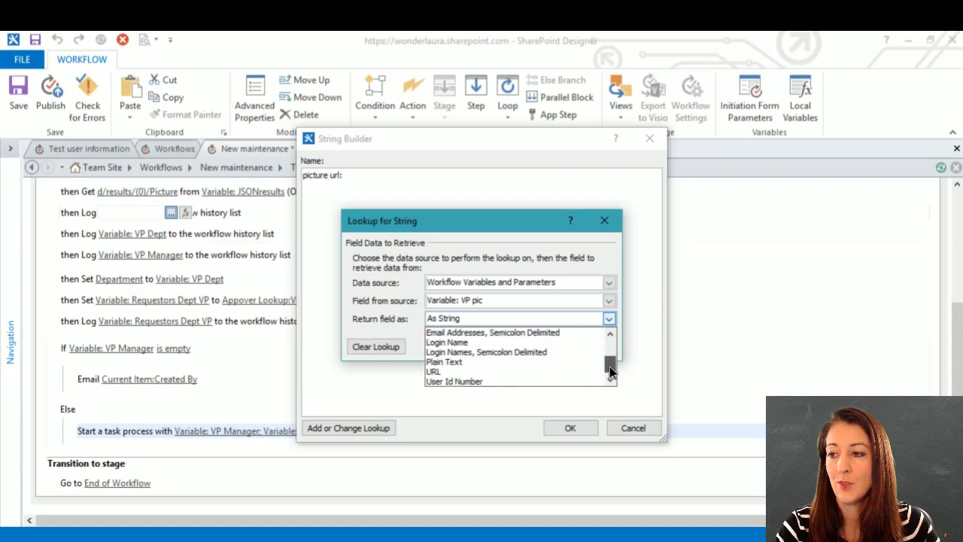
click(531, 372)
click(526, 352)
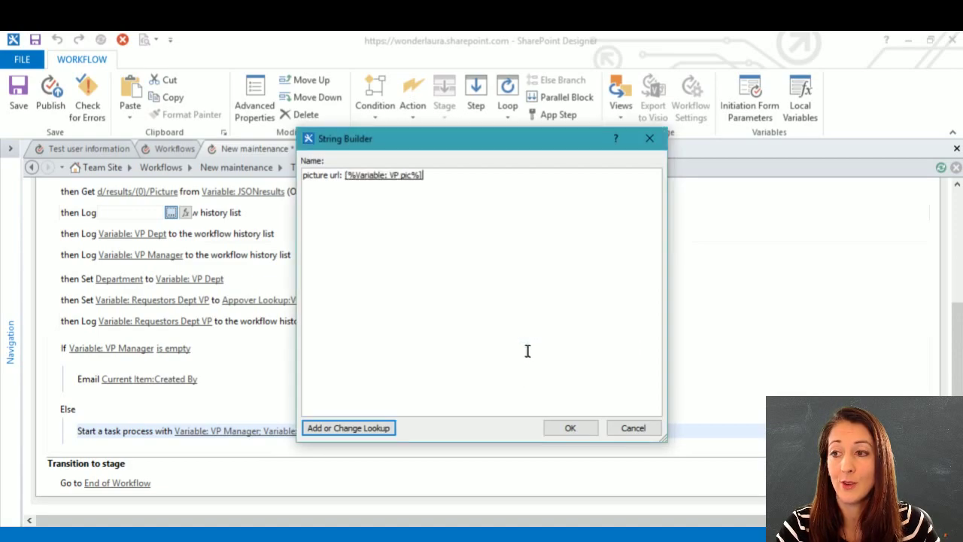
click(571, 431)
Clear the lookup from the action that logs Variable: VP Dept and delete that log action.
click(124, 245)
click(128, 235)
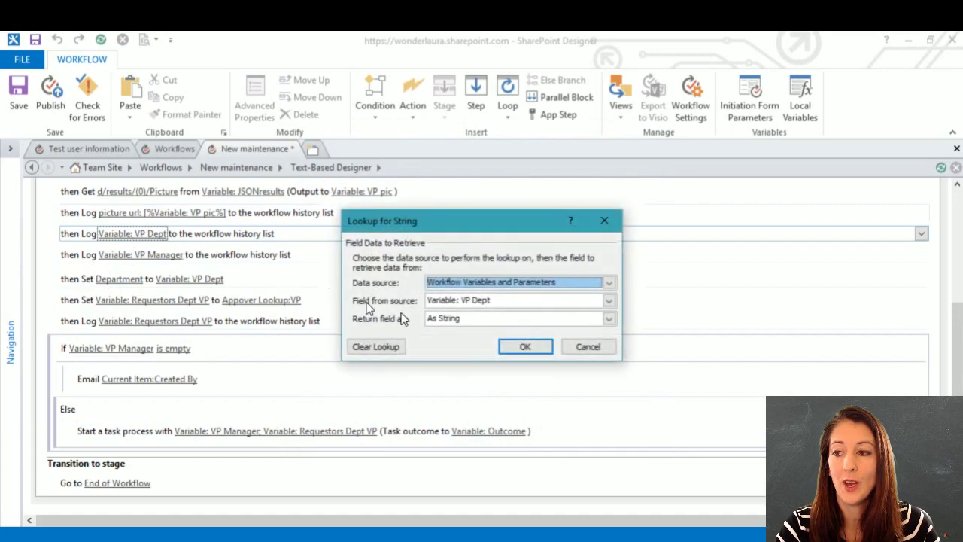
click(368, 348)
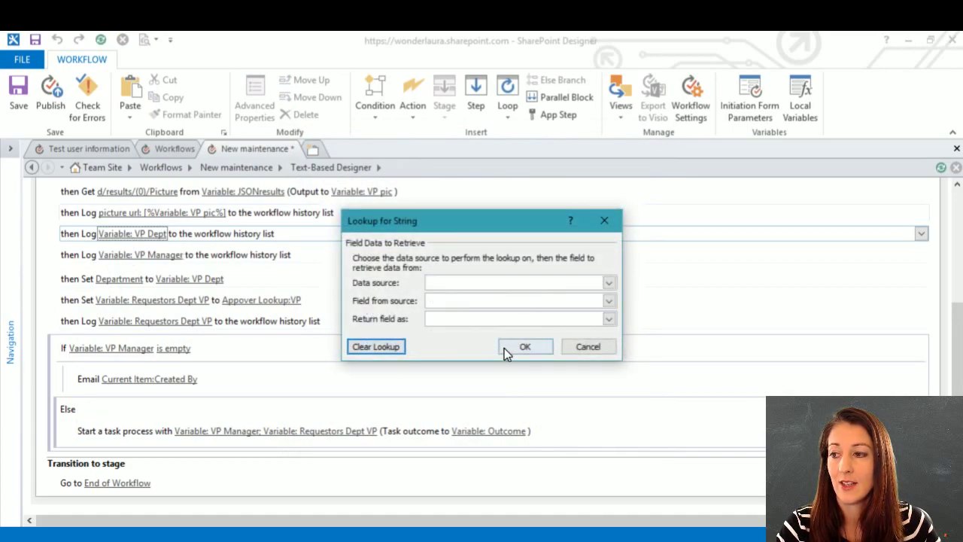
click(525, 346)
click(117, 234)
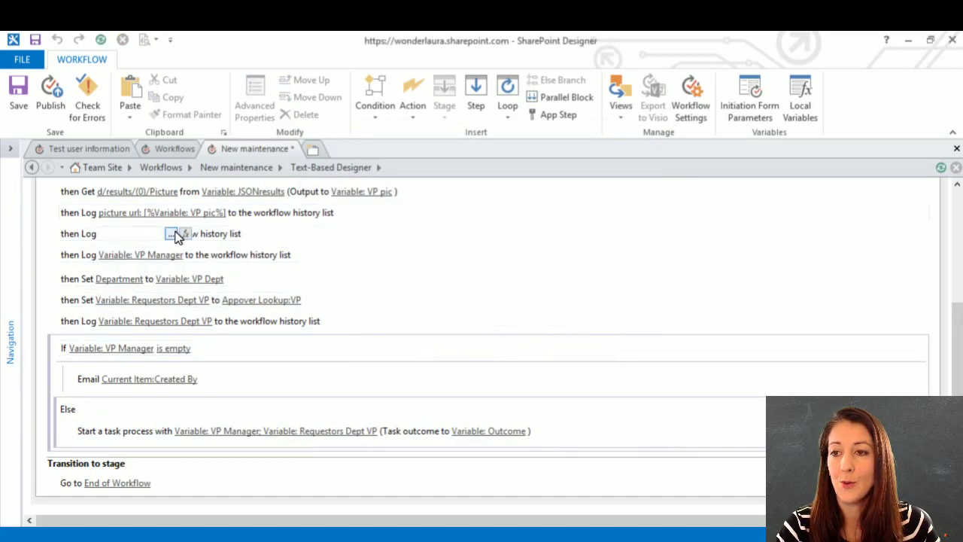
click(170, 234)
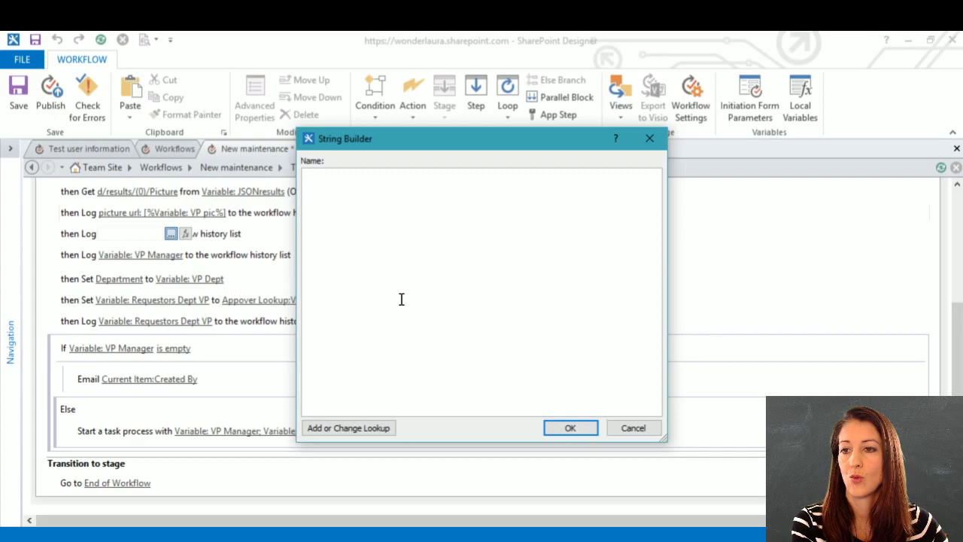
click(631, 428)
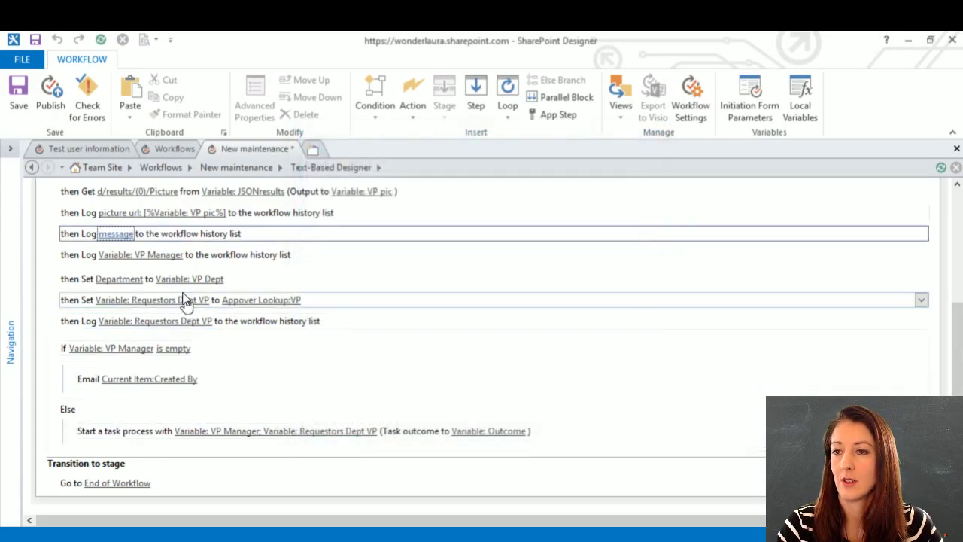
key(Delete)
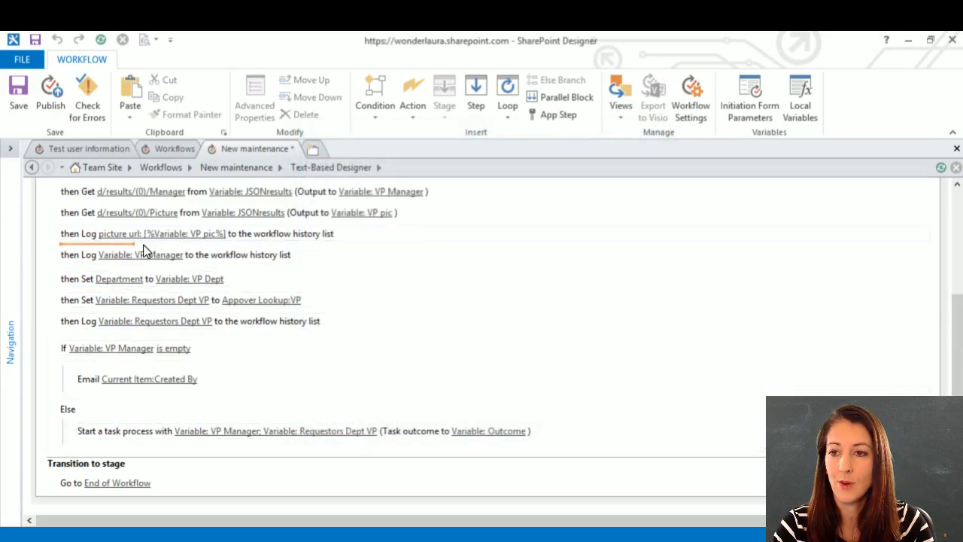
Replace the lookup in the Variable: VP Manager log action with the text "user's manager:".
click(143, 254)
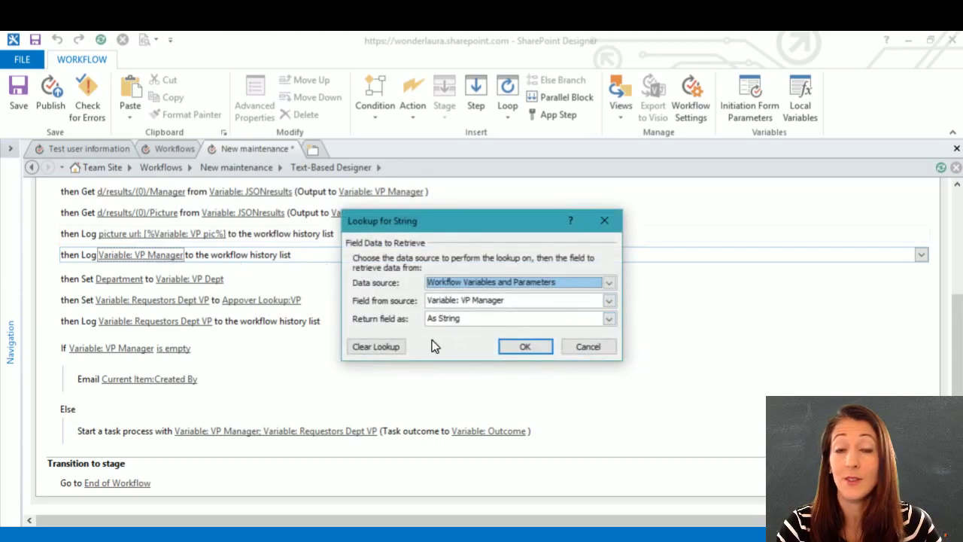
click(370, 346)
click(525, 347)
click(142, 254)
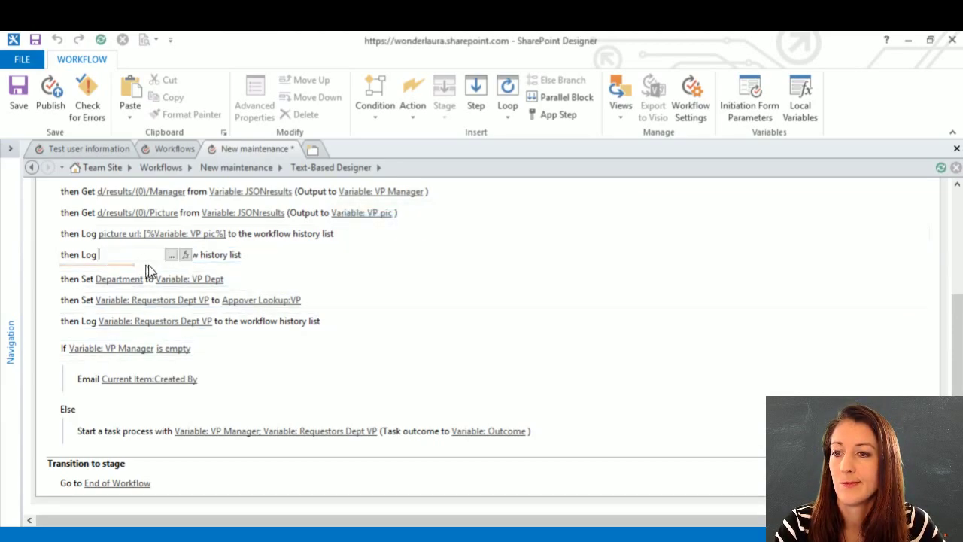
click(171, 255)
text(user's manager:)
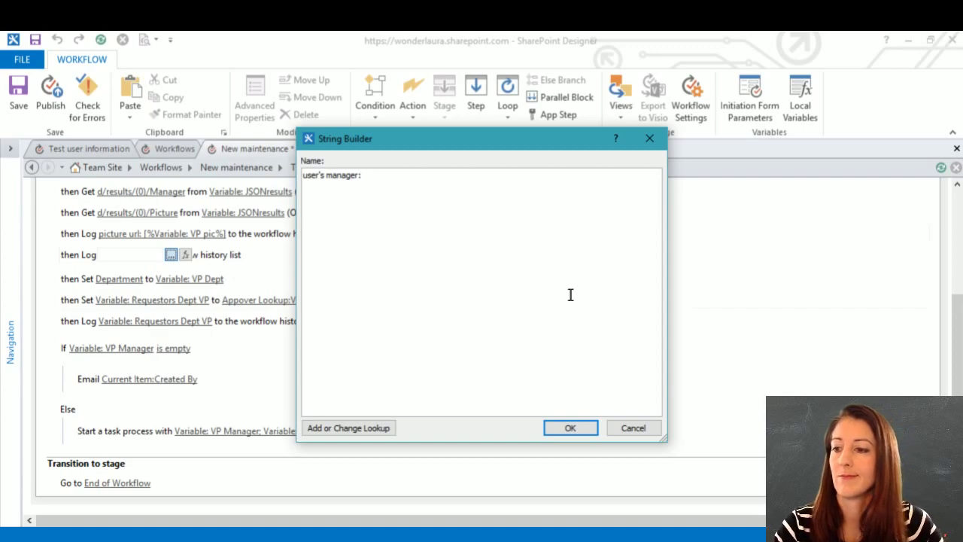
Append the workflow variable VP Manager, returned as a string, to the "user's manager:" log message and accept the message.
click(348, 428)
click(502, 301)
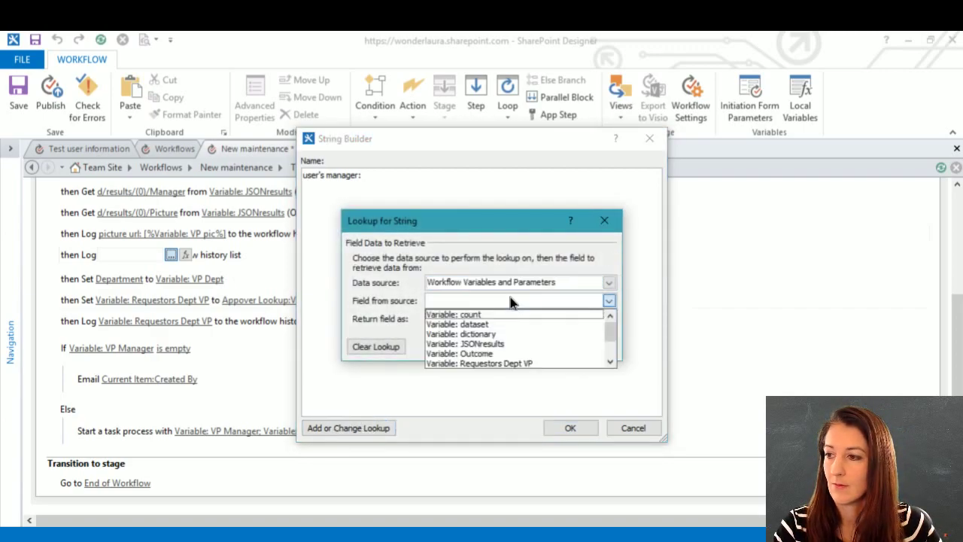
drag(616, 332, 614, 360)
click(533, 354)
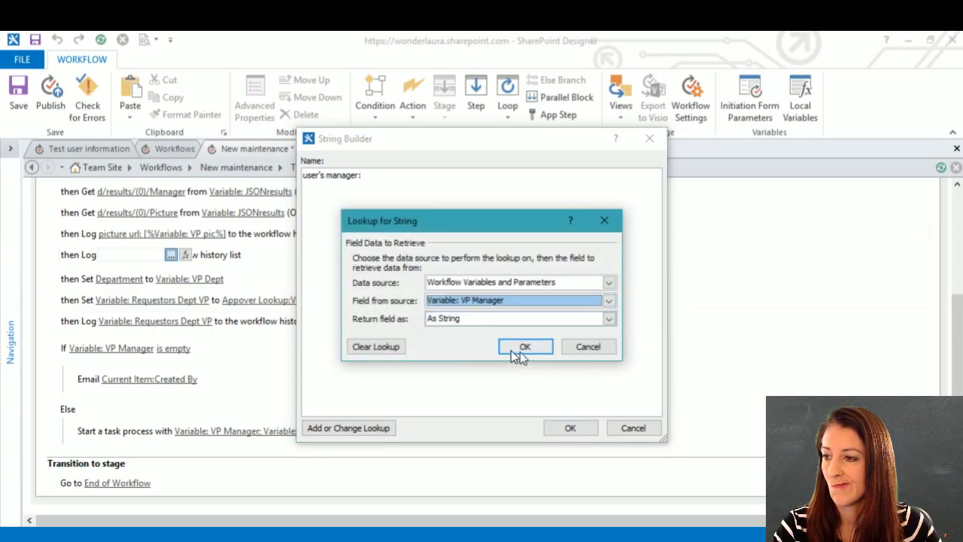
click(526, 346)
click(569, 428)
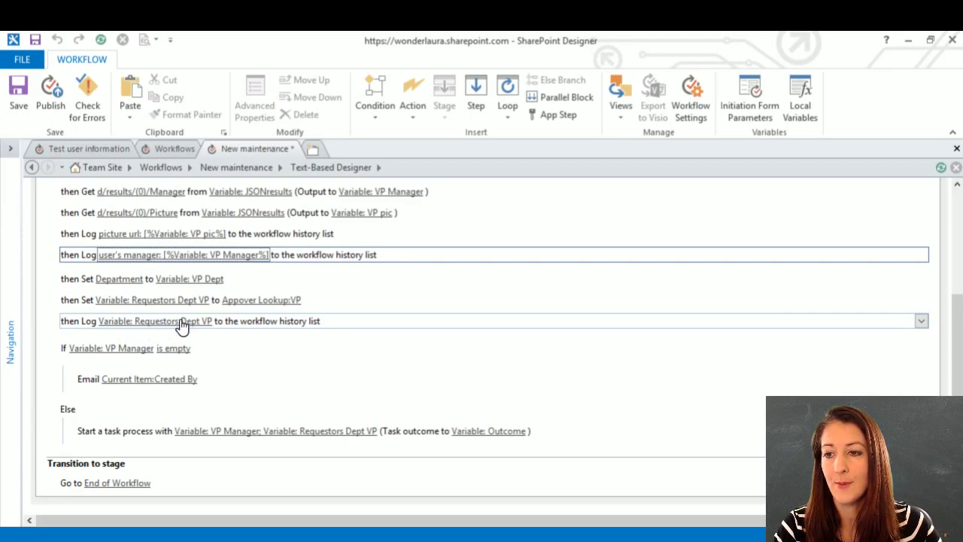
Replace the lookup in the Variable: Requestors Dept VP log action with the text "Requestor's dept vp:".
click(187, 325)
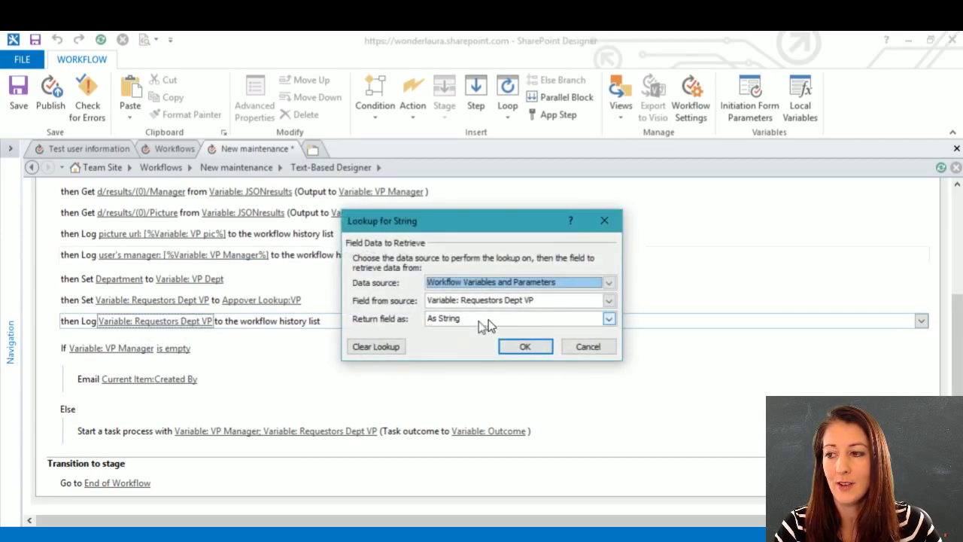
click(385, 352)
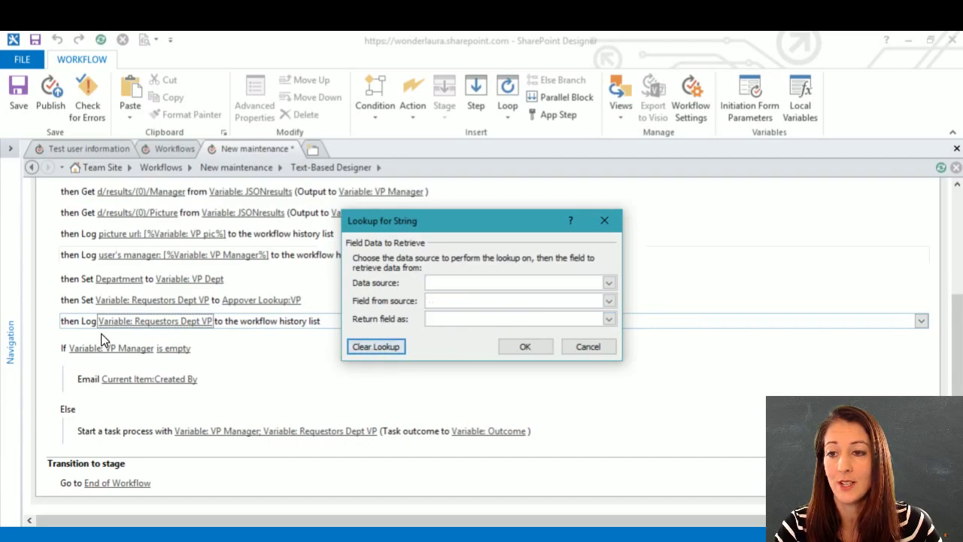
click(526, 348)
click(115, 324)
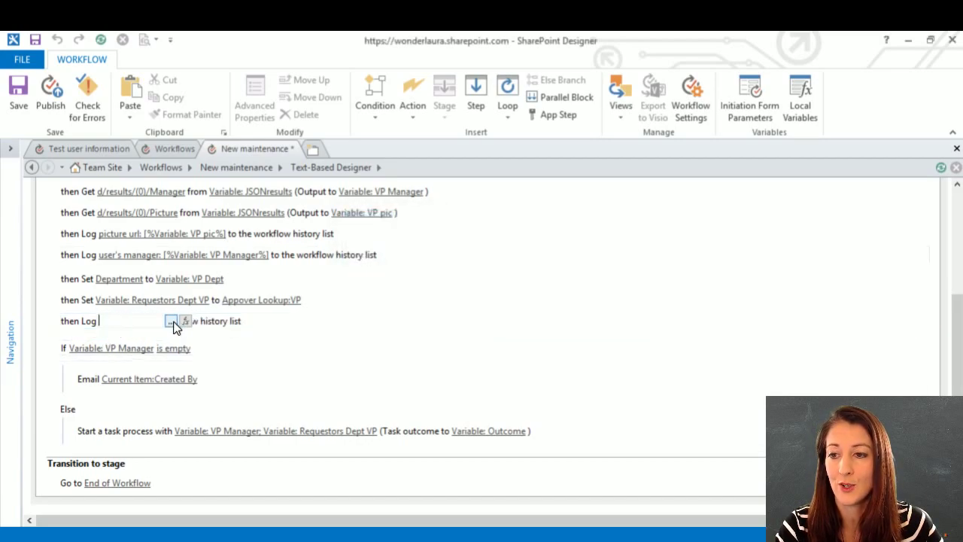
click(171, 321)
text(Requew)
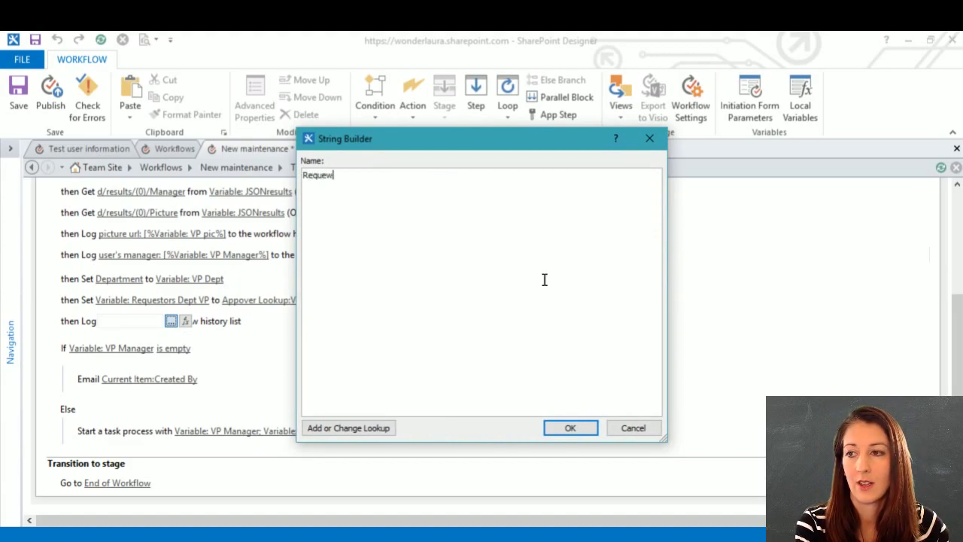
key(BackSpace)
text(stor's)
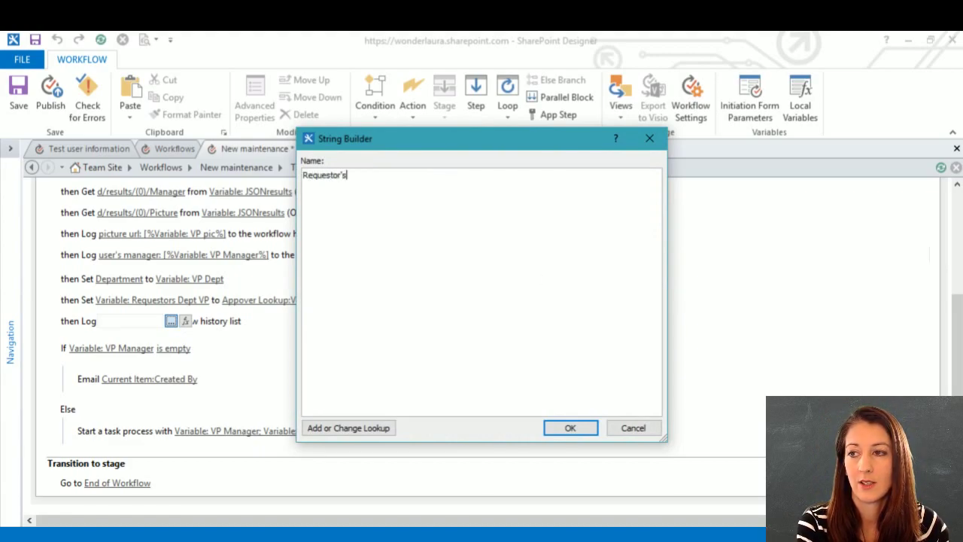
text( dept vp:)
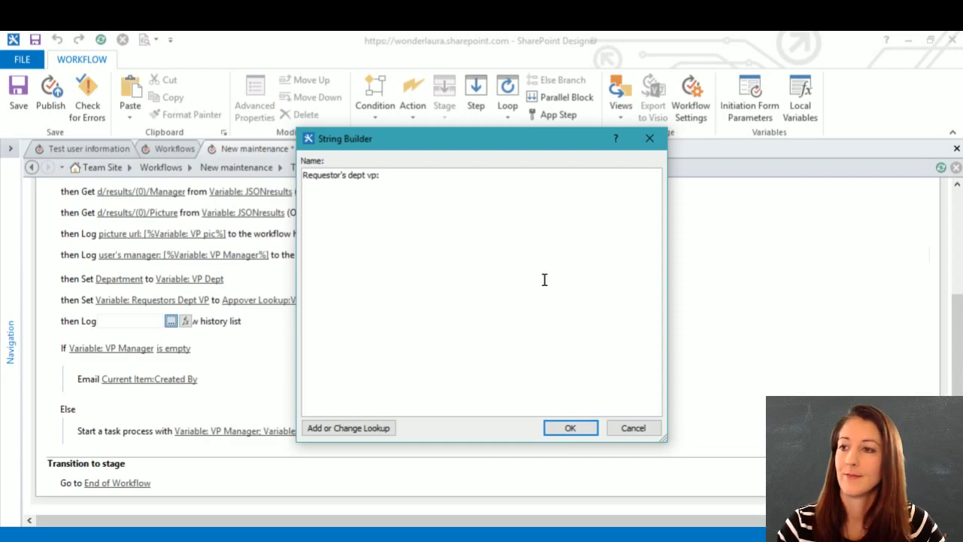
Append the workflow variable Requestors Dept VP, returned as a string, to the "Requestor's dept vp:" log message.
click(325, 431)
click(503, 301)
drag(609, 329, 608, 361)
click(535, 325)
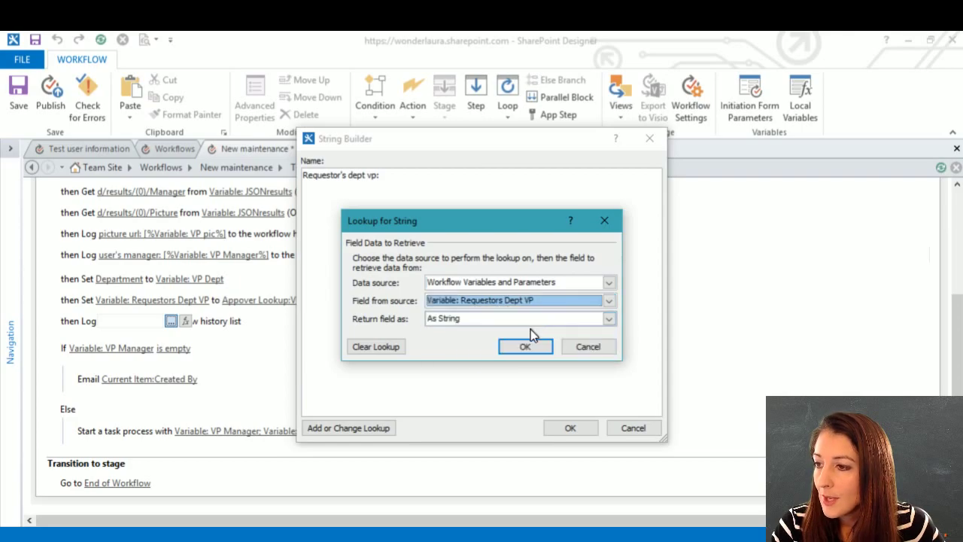
click(526, 346)
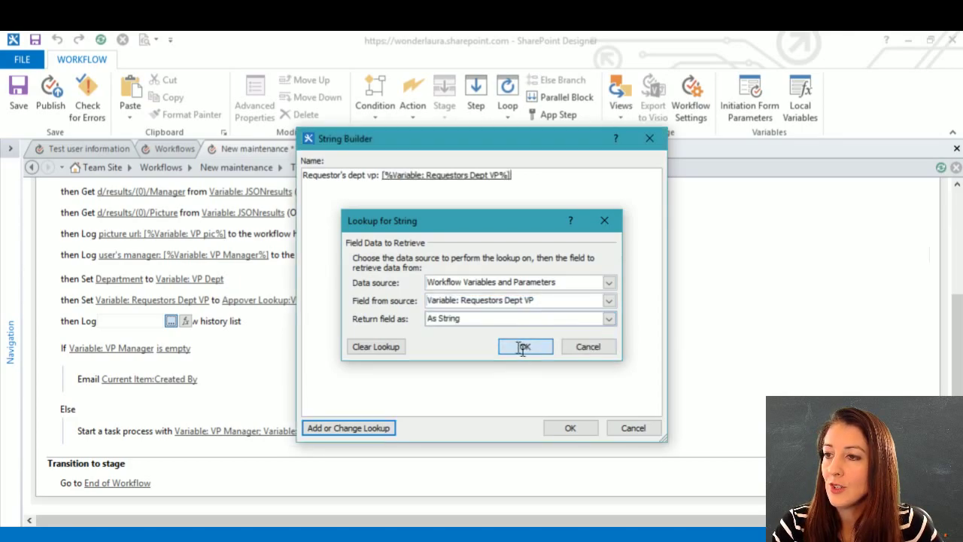
Accept the "Requestor's dept vp:" log message and select the e-mail action in the empty-manager branch.
click(562, 428)
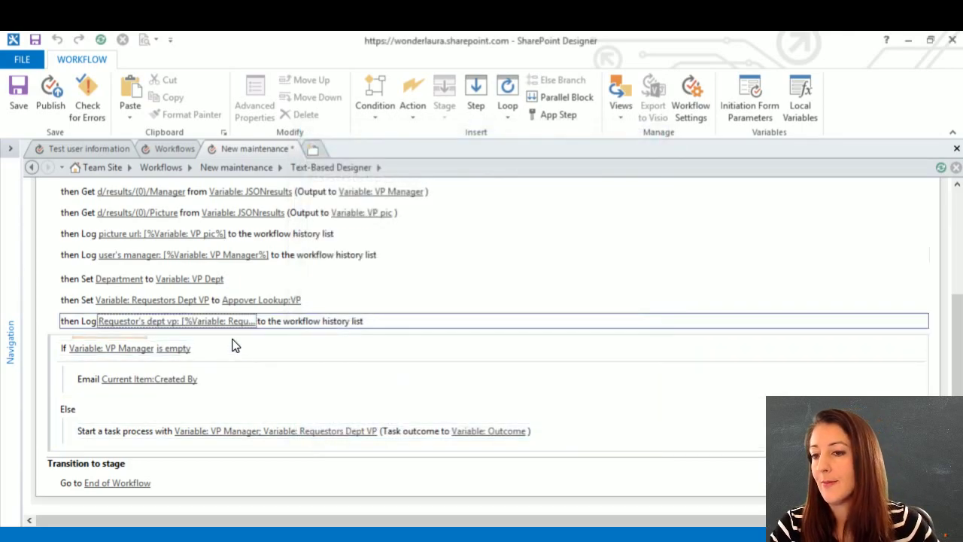
click(220, 382)
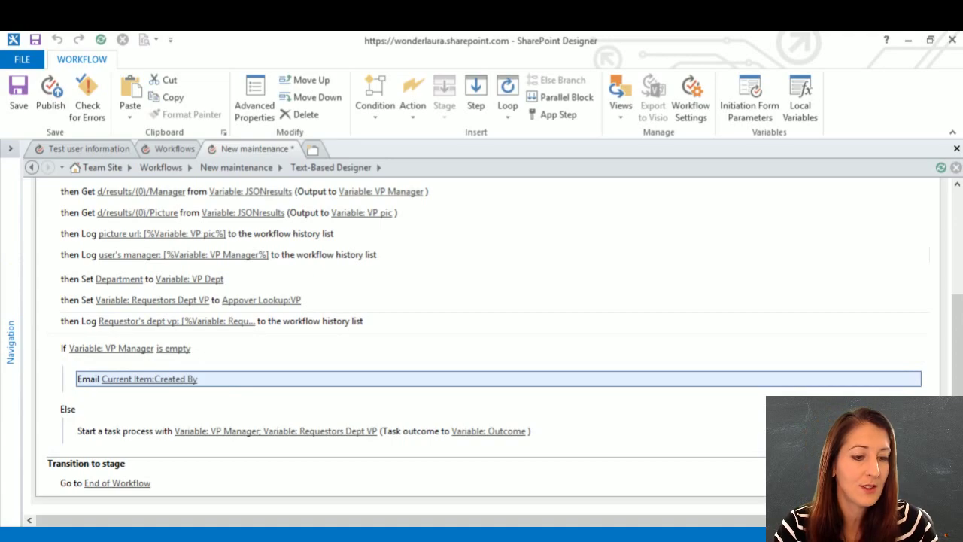
Switch to the browser, view the "Task Assigned - maint req" e-mail in Outlook, and refresh the Maintenance Requests list.
key(alt+Tab)
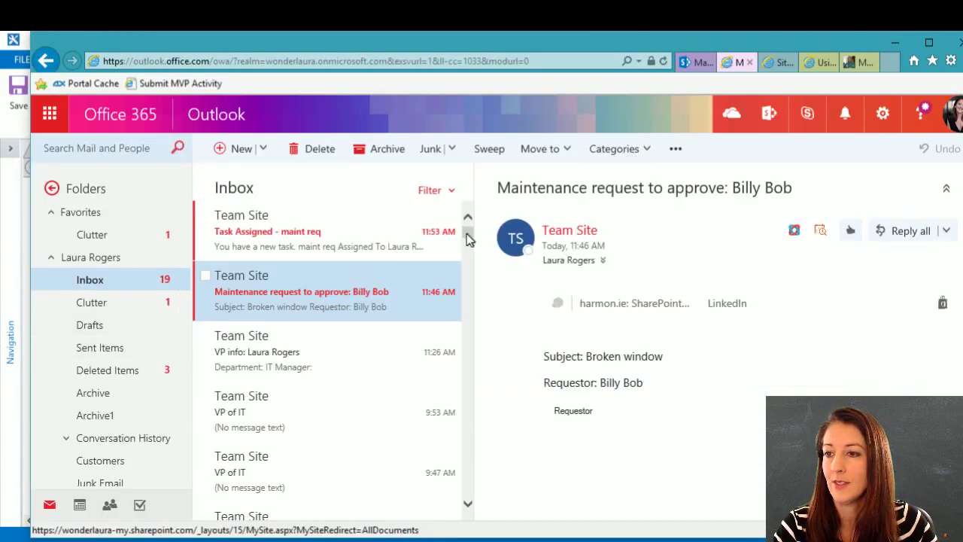
click(301, 244)
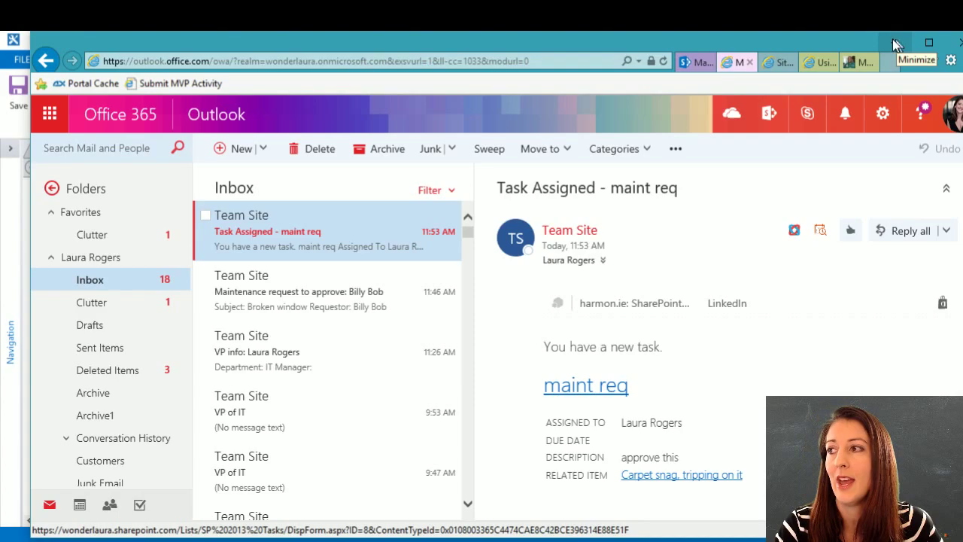
click(693, 63)
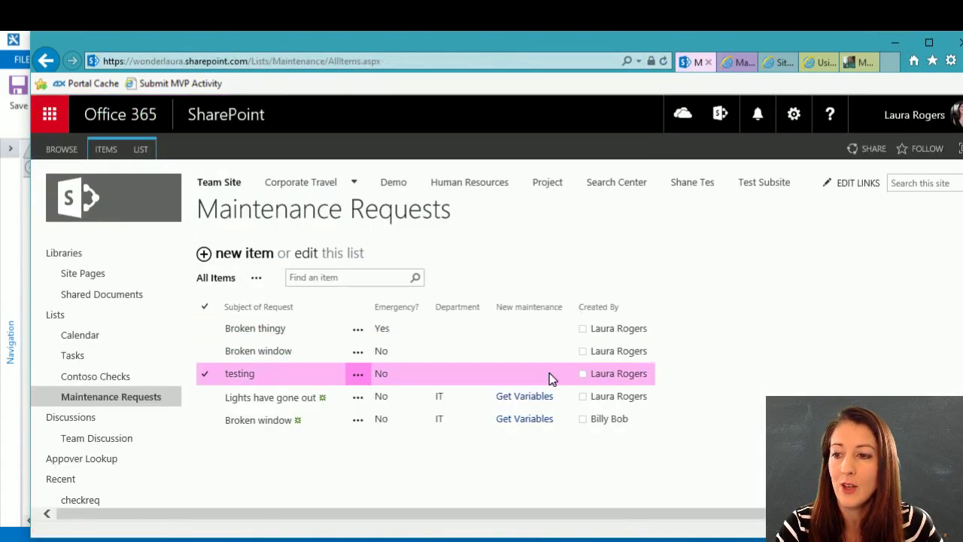
click(227, 284)
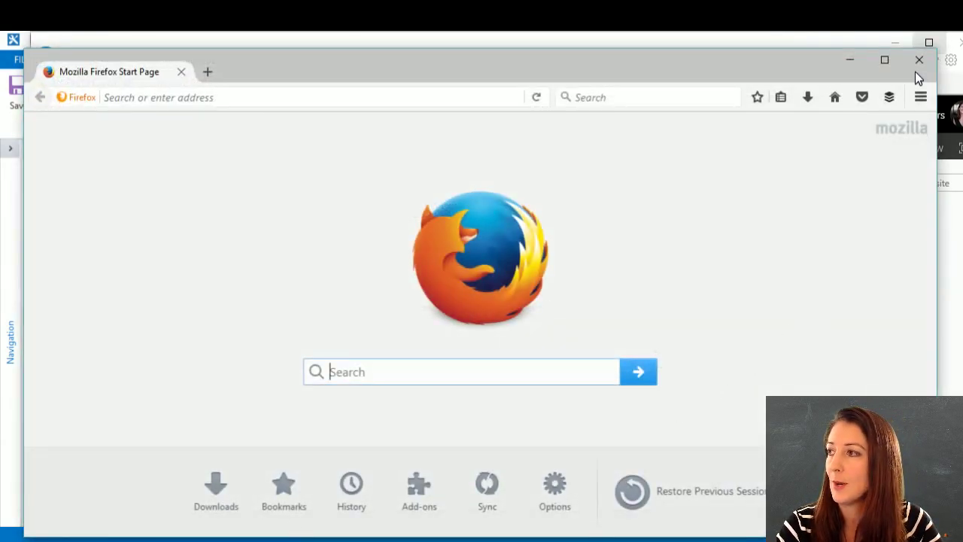
click(918, 60)
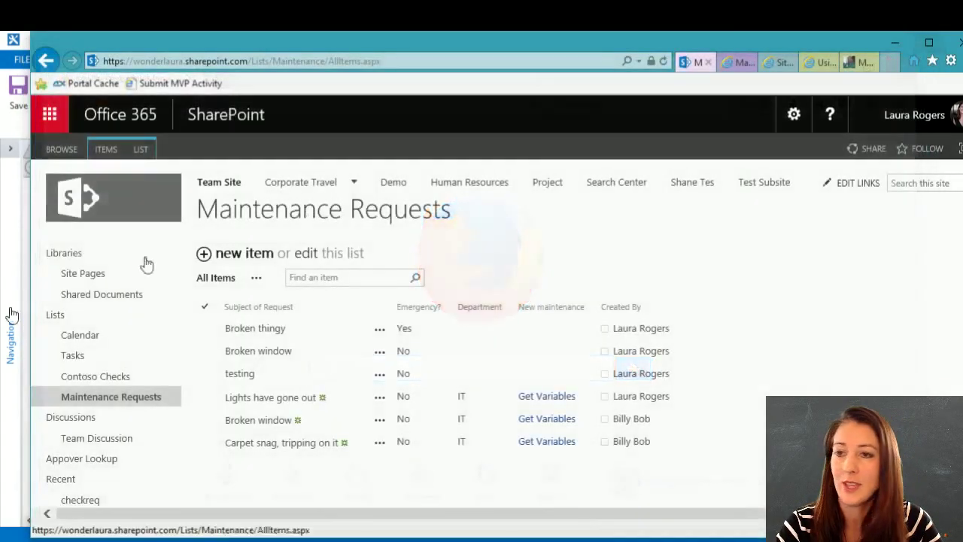
Return to SharePoint Designer and publish the New maintenance workflow with the relabelled log actions.
click(18, 402)
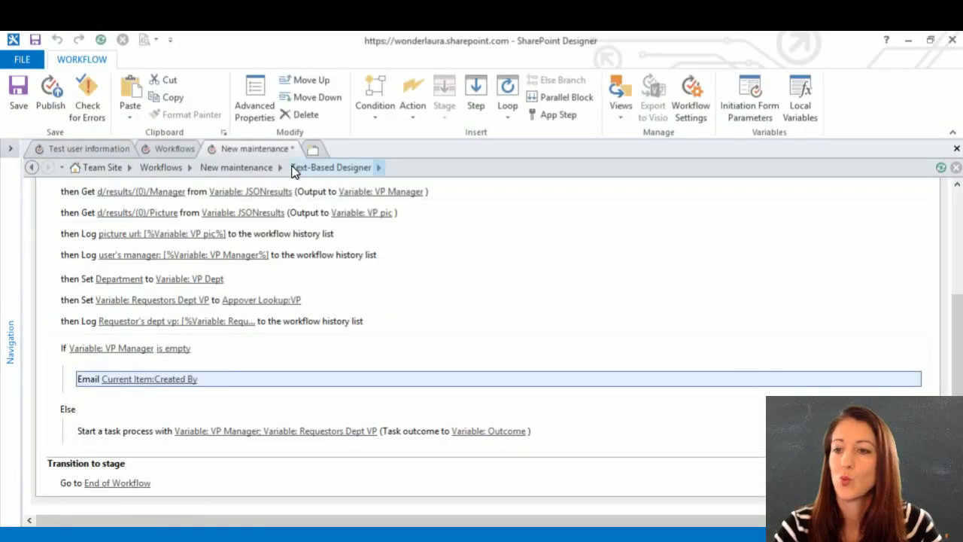
click(127, 438)
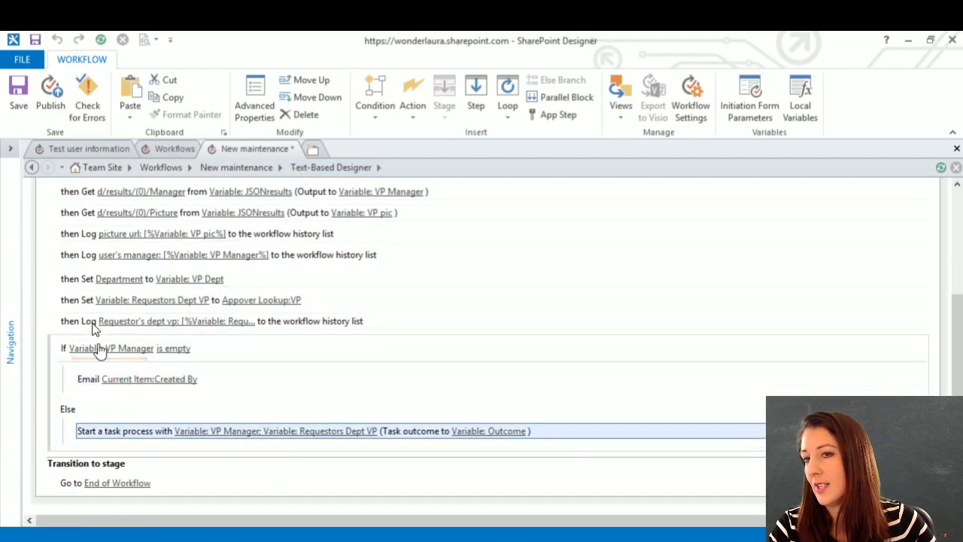
click(50, 109)
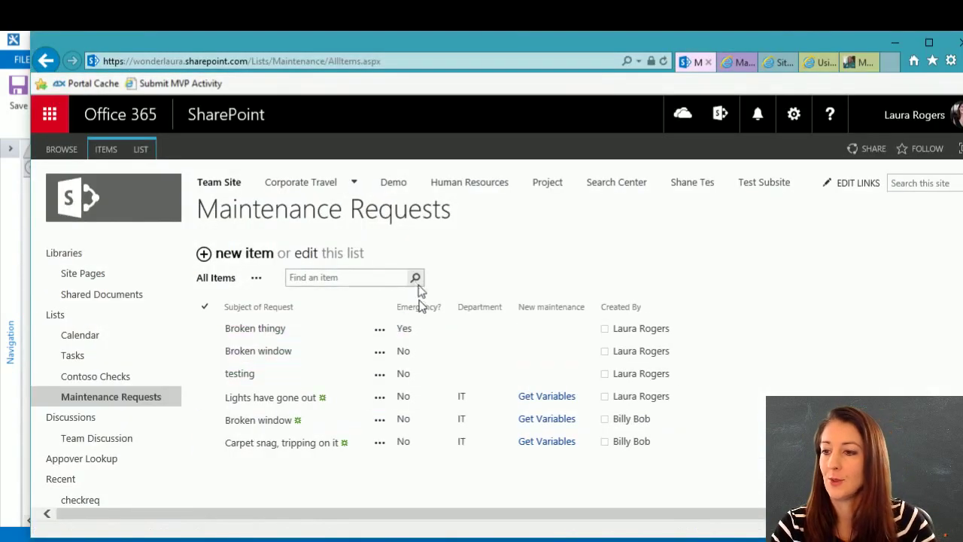
Open the workflow status of the "Carpet snag, tripping on it" request in the browser and approve its maint req task.
click(526, 446)
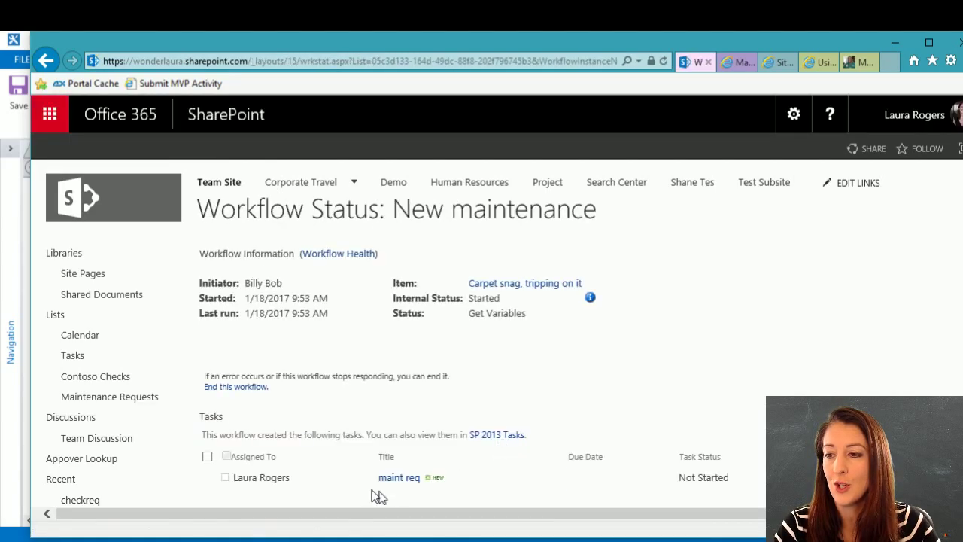
scroll(335, 470, down, 3)
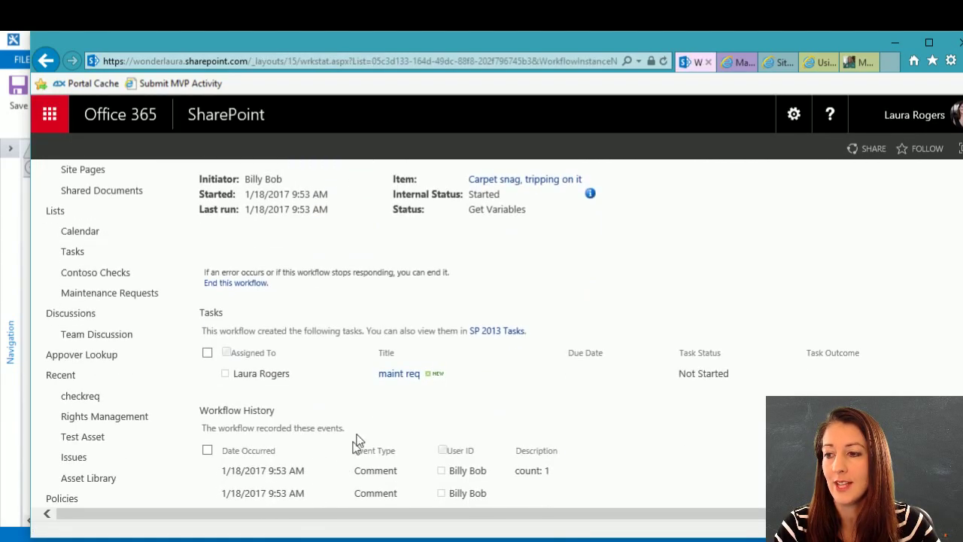
click(558, 374)
click(518, 381)
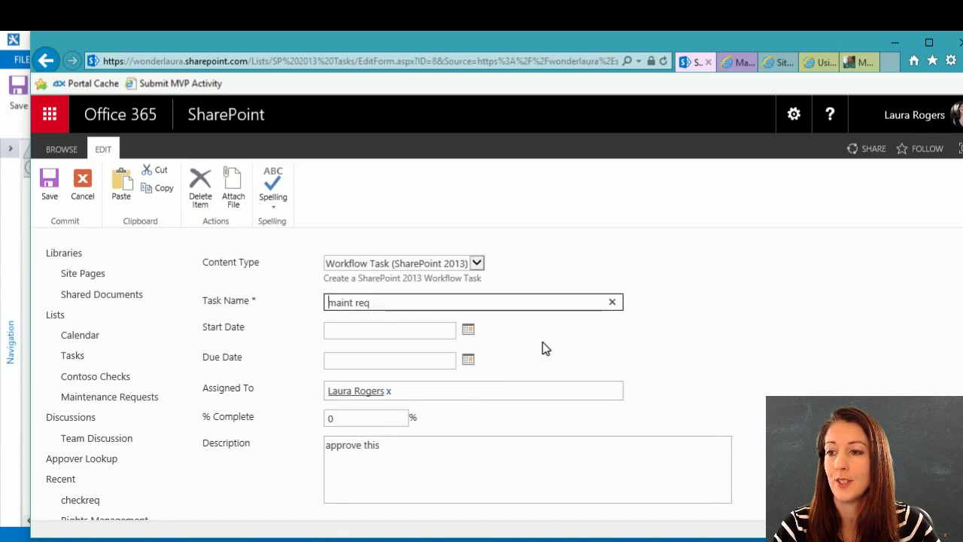
scroll(542, 346, down, 3)
click(537, 419)
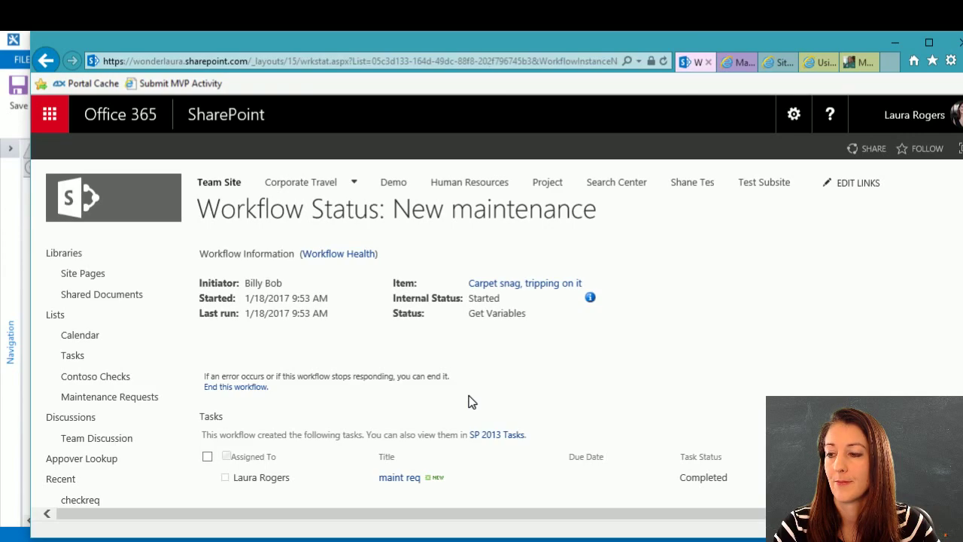
Reload the workflow status page and examine its task list and history after the first approval.
click(493, 63)
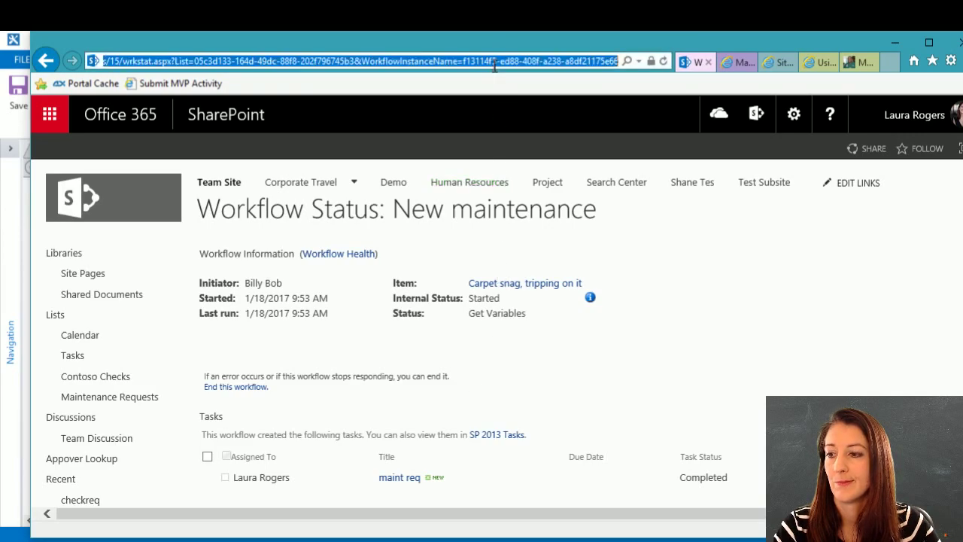
key(Return)
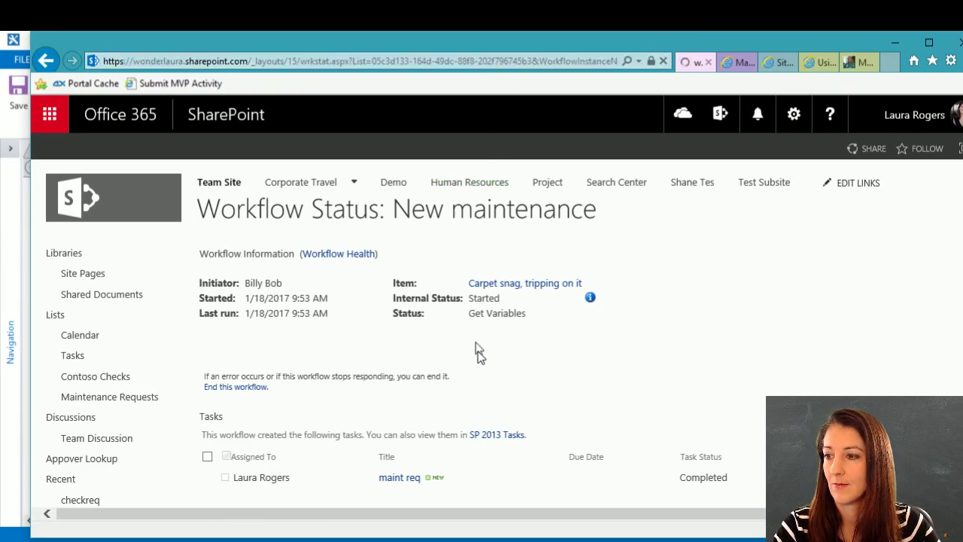
scroll(554, 397, down, 4)
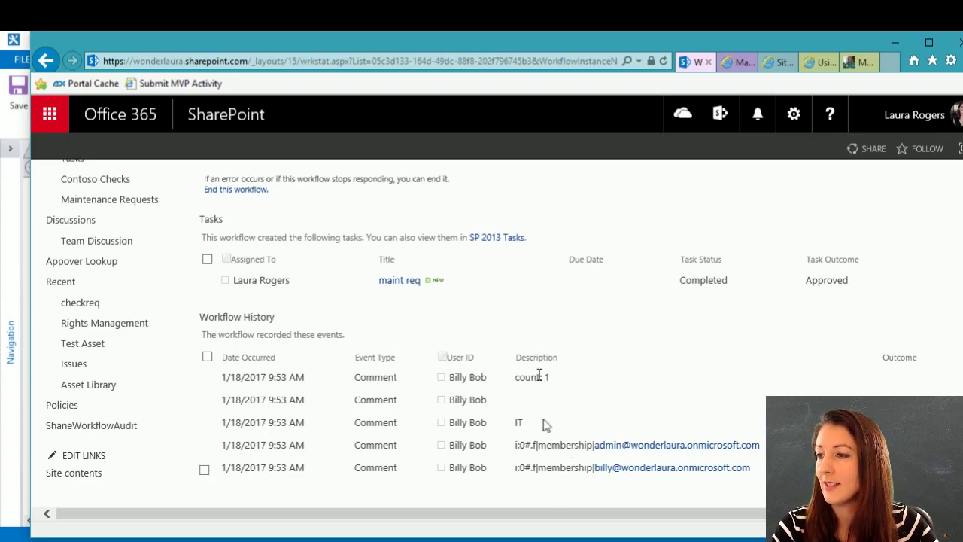
click(541, 60)
key(Return)
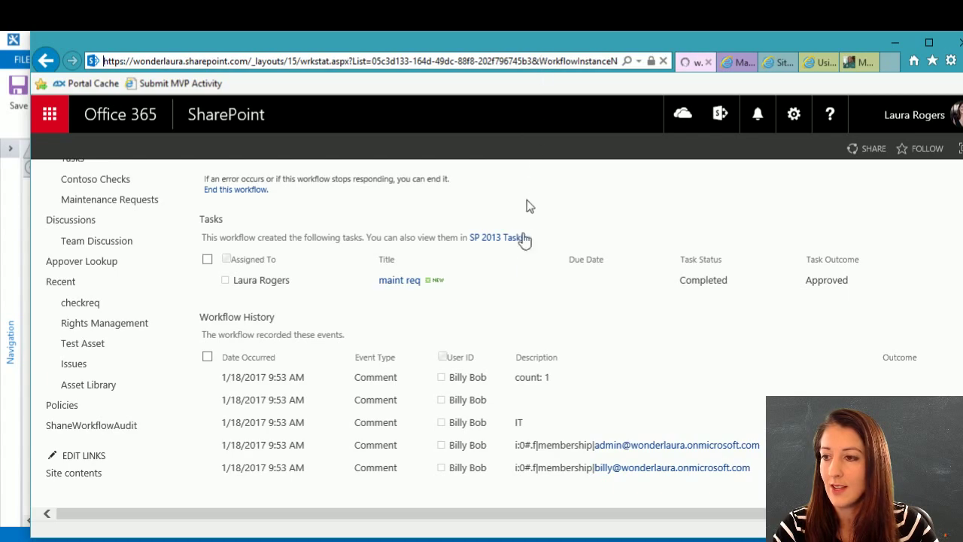
scroll(549, 375, down, 2)
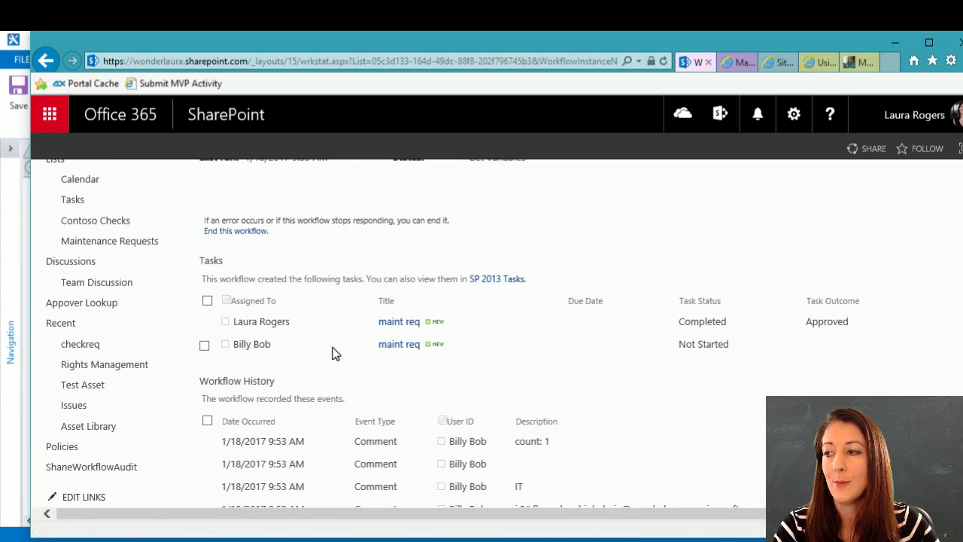
scroll(335, 354, up, 2)
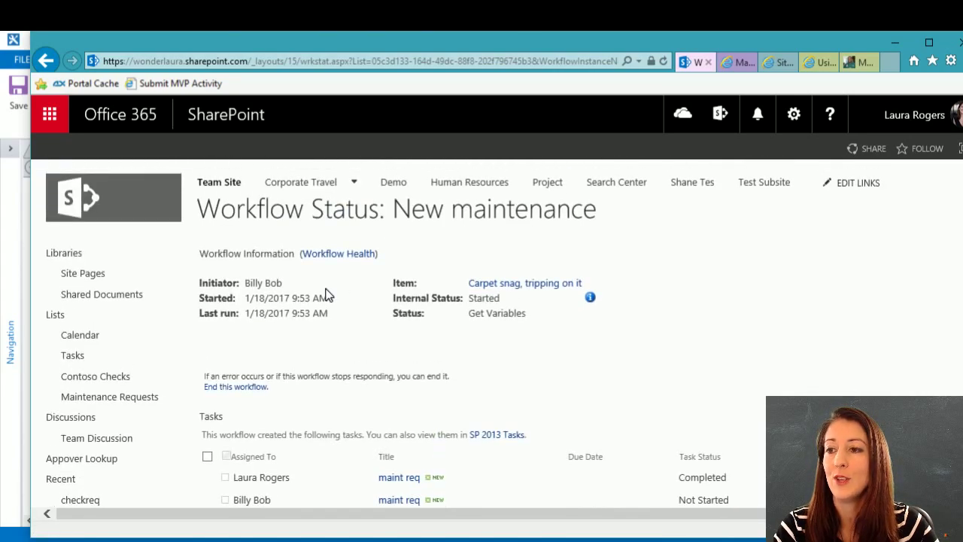
Open the Appover Lookup list from the site contents and check the VP listed for the IT department.
click(737, 64)
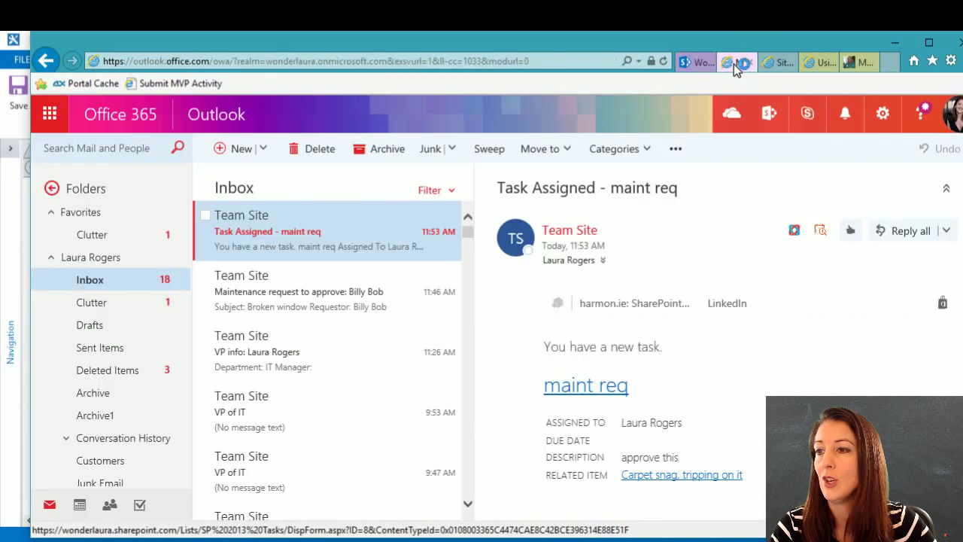
click(779, 63)
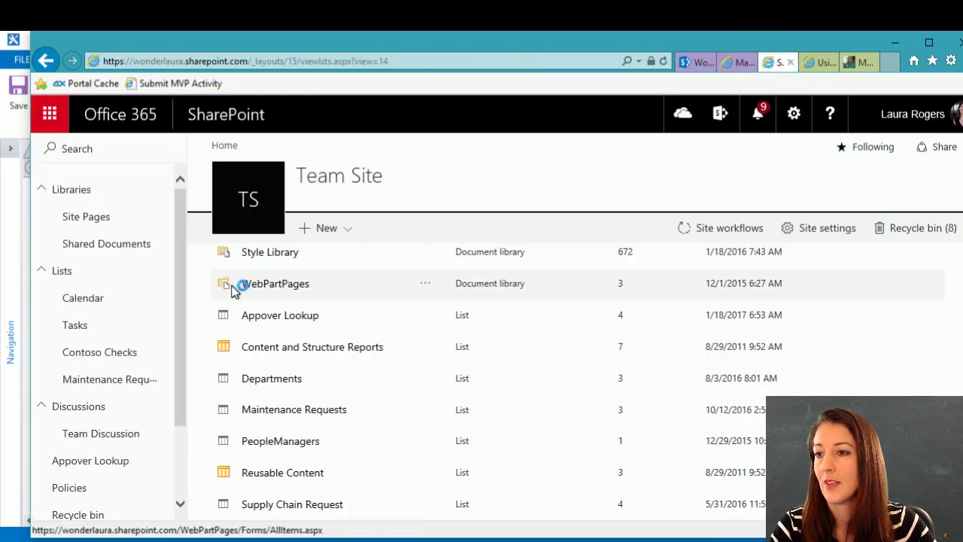
click(285, 315)
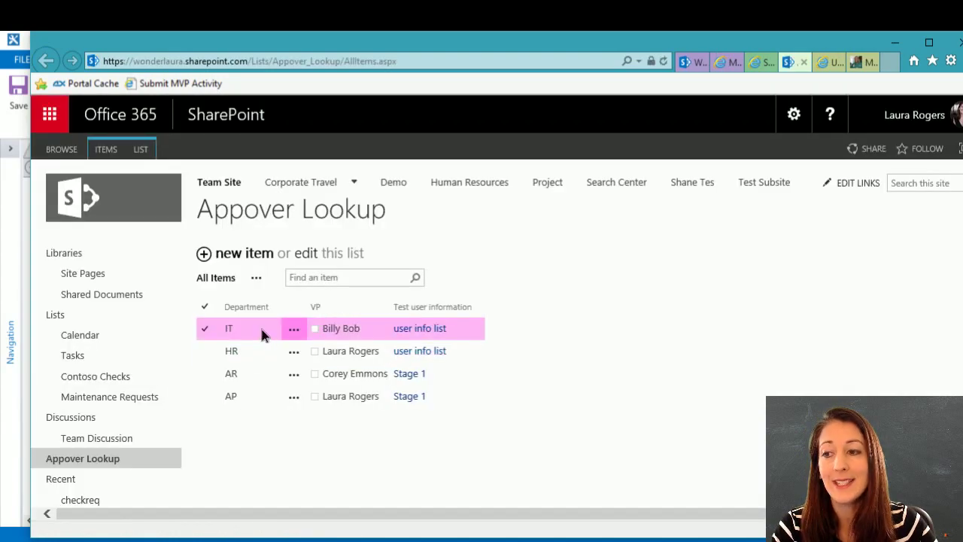
click(264, 334)
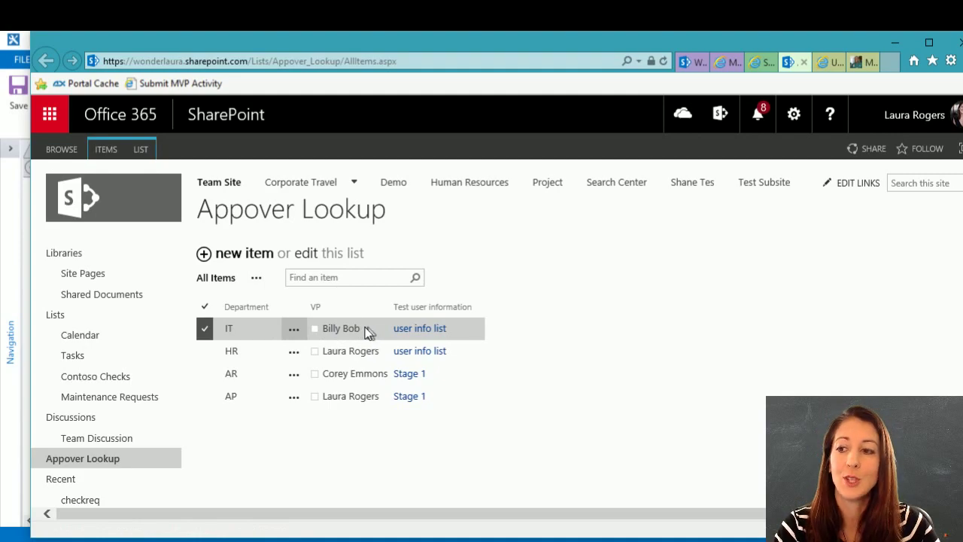
Return to the workflow status page and approve the second maint req task, assigned to the IT department's VP.
click(692, 62)
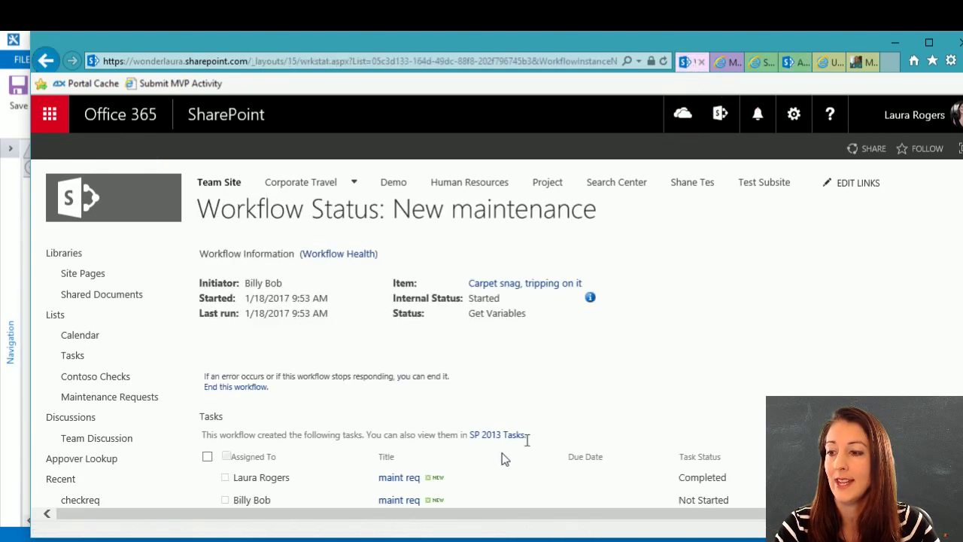
scroll(552, 476, down, 1)
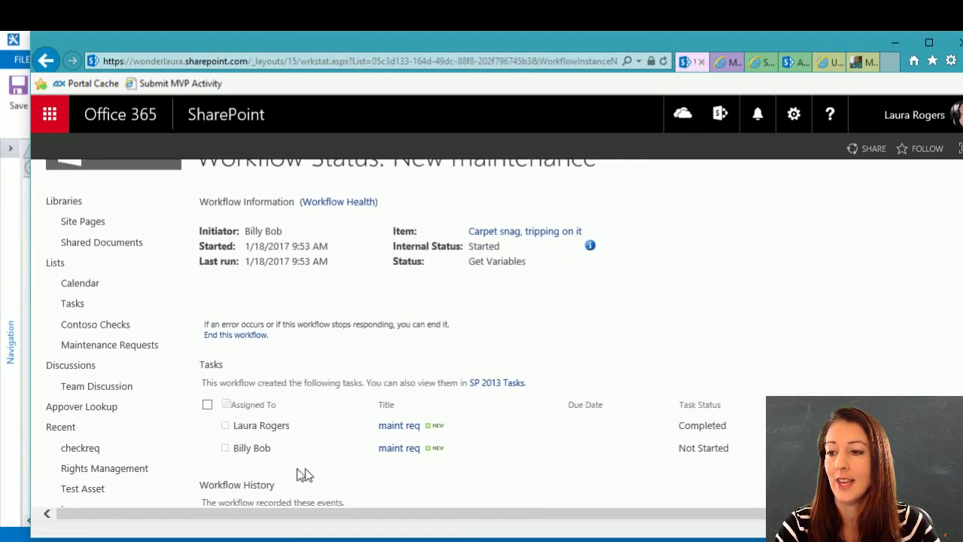
click(558, 450)
click(515, 376)
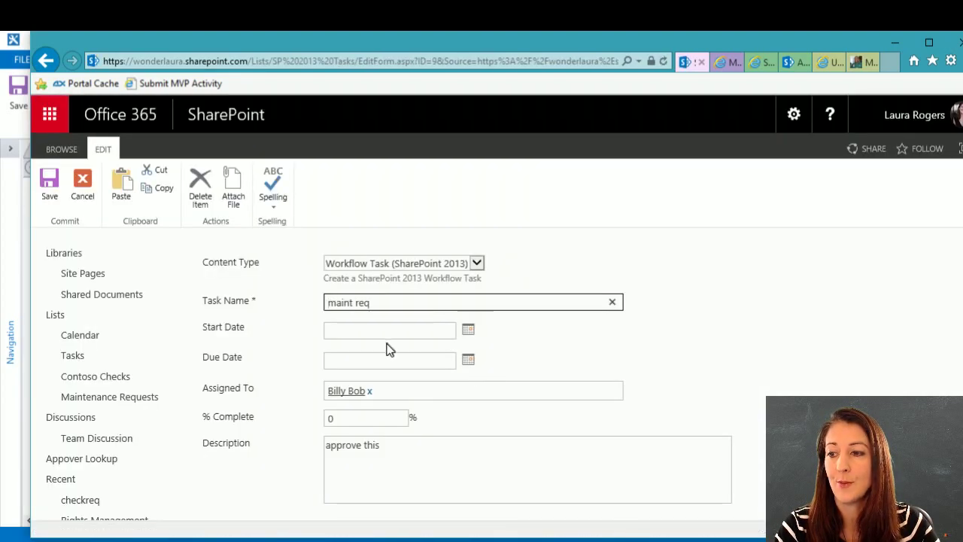
scroll(399, 349, down, 3)
click(519, 418)
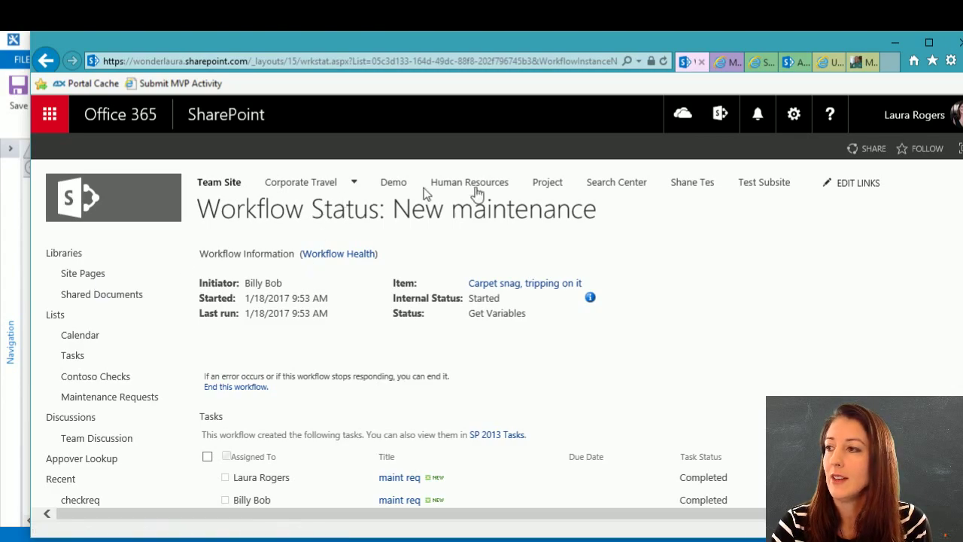
Reload the workflow status page and check the internal status, both task outcomes and the workflow history.
scroll(610, 363, down, 3)
scroll(603, 354, up, 3)
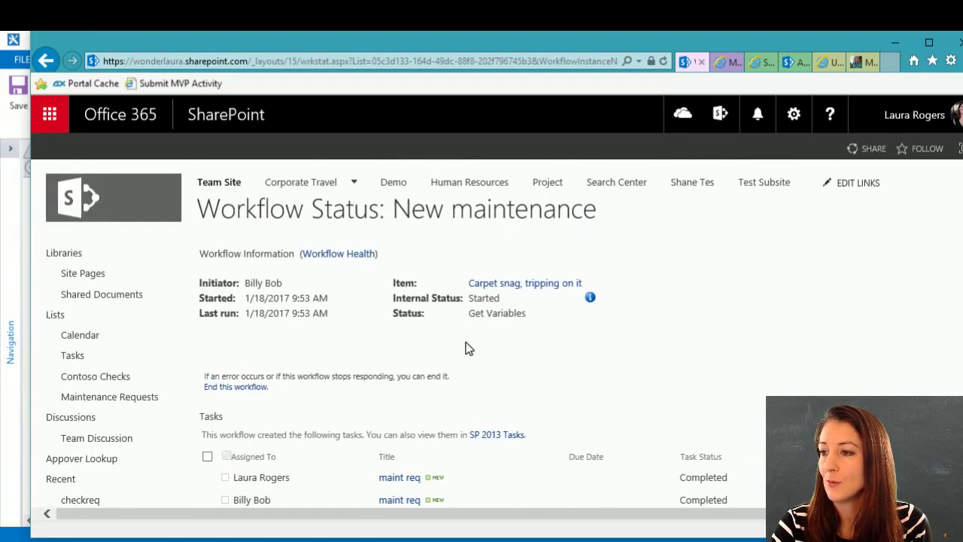
click(442, 59)
key(Return)
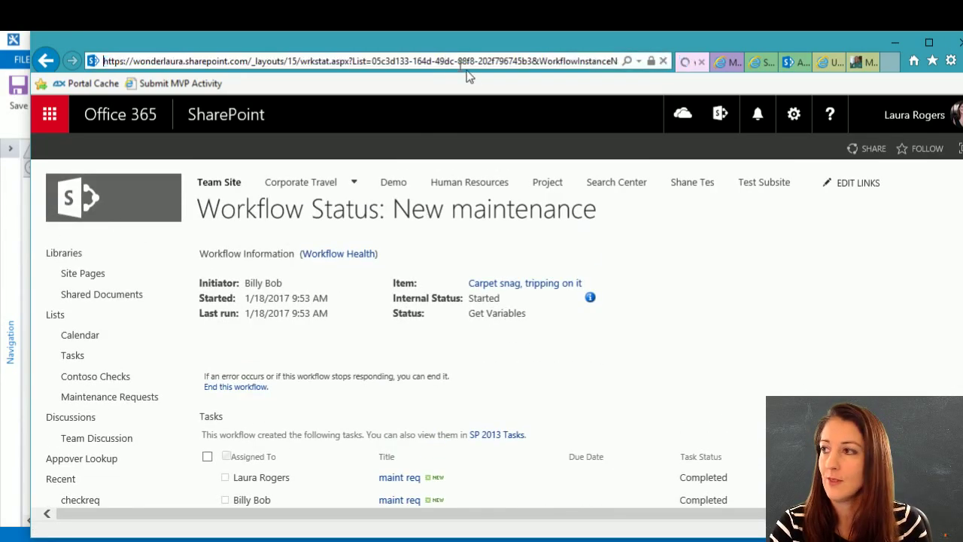
scroll(422, 359, down, 2)
scroll(424, 361, up, 2)
scroll(486, 290, down, 2)
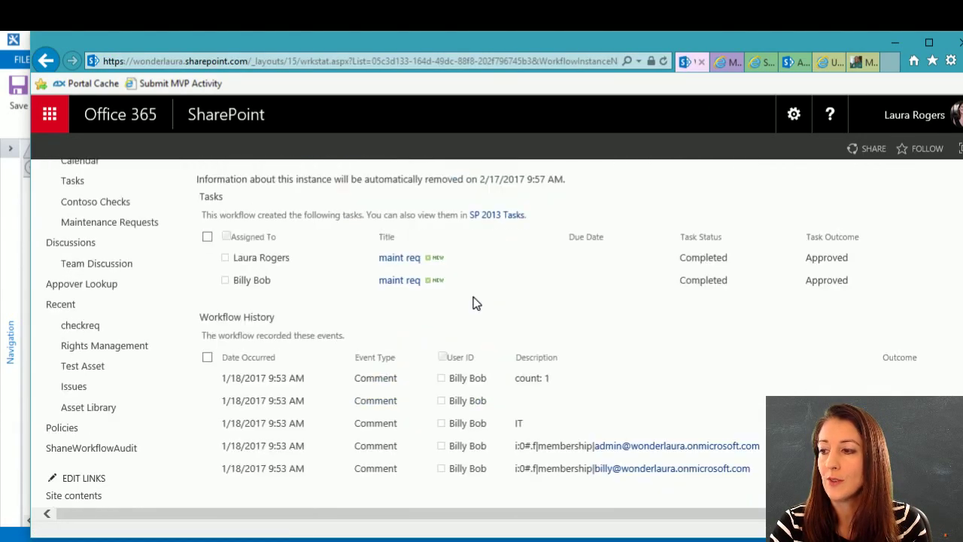
scroll(614, 295, up, 2)
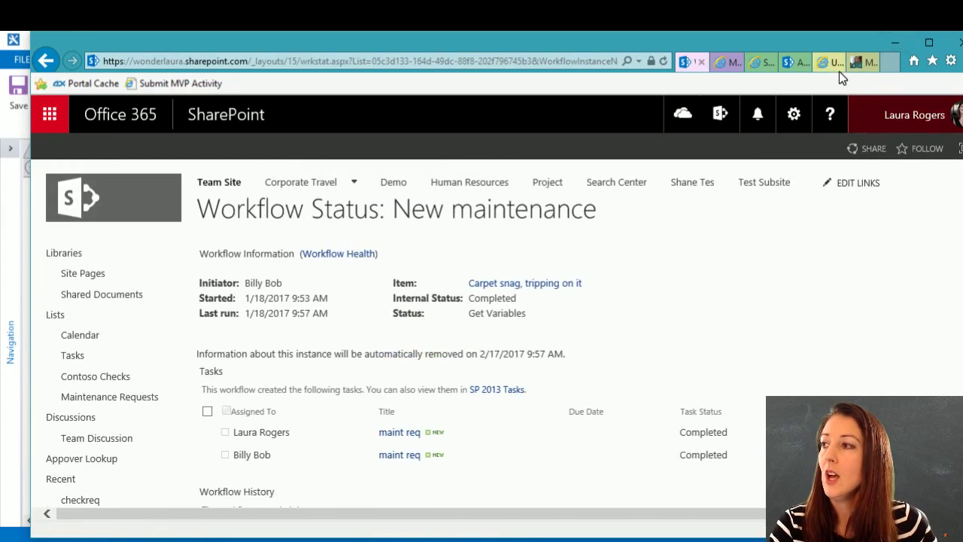
View the reference blog posts on the SharePoint 2013 REST API with Fiddler and Call HTTP Web Service, selecting the latter's address.
click(858, 63)
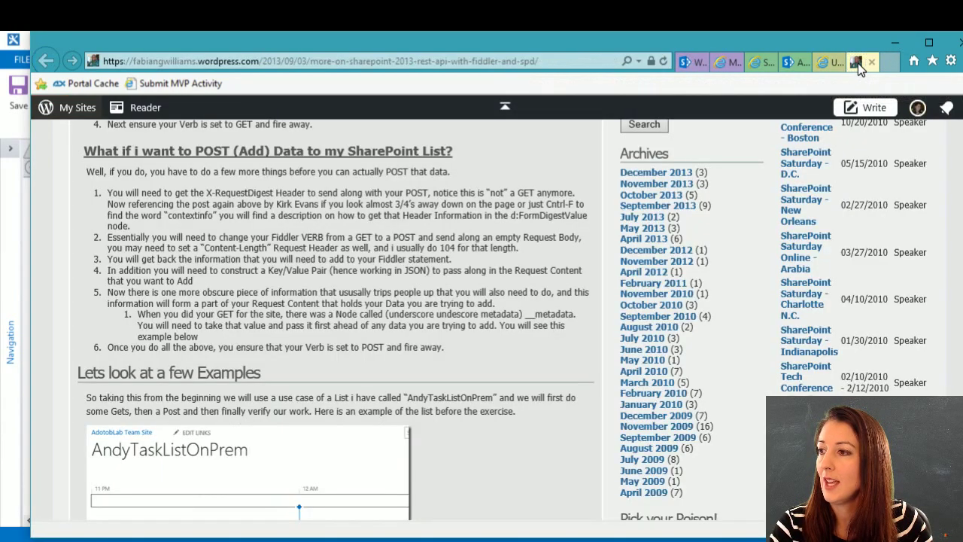
scroll(409, 225, up, 3)
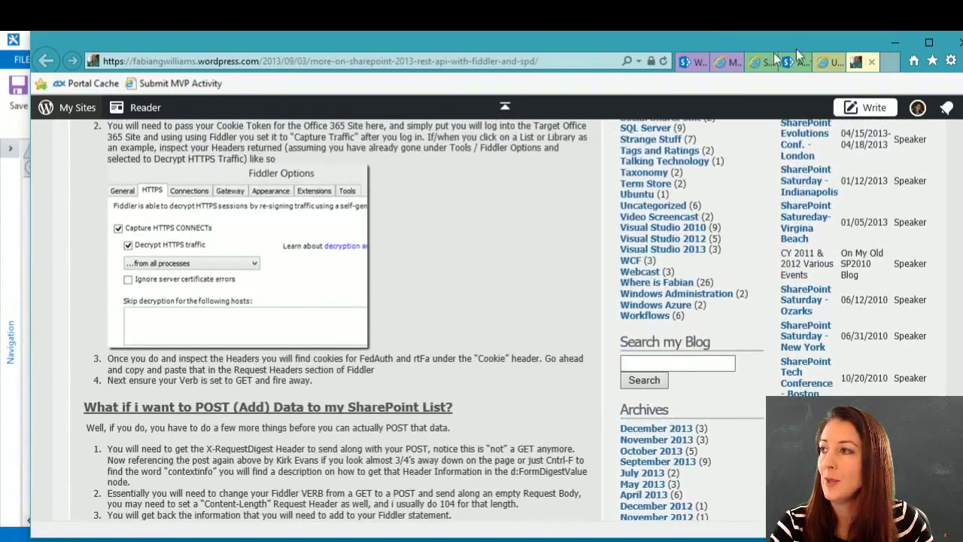
click(828, 61)
click(451, 63)
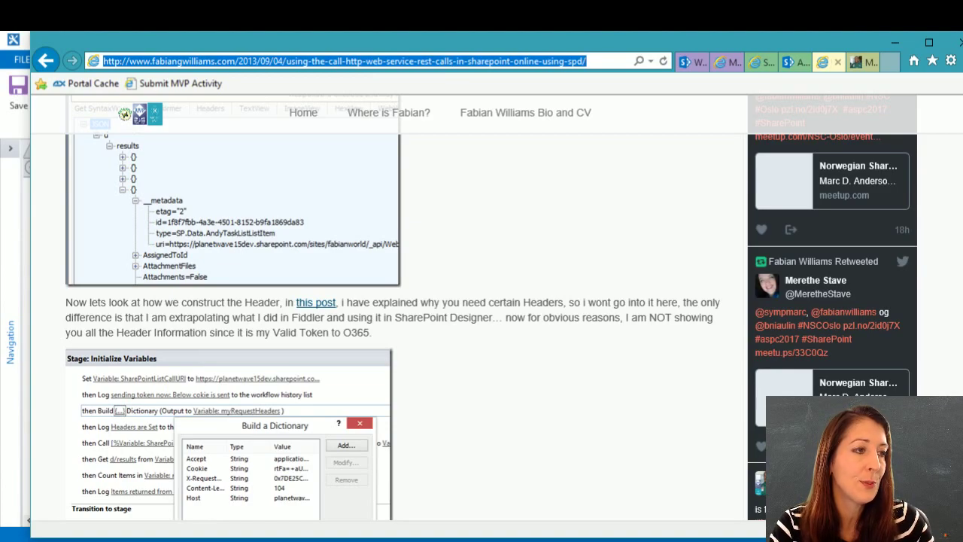
Review the request-header section of the Call HTTP Web Service blog post, and close both reference blog pages.
key(alt+Tab)
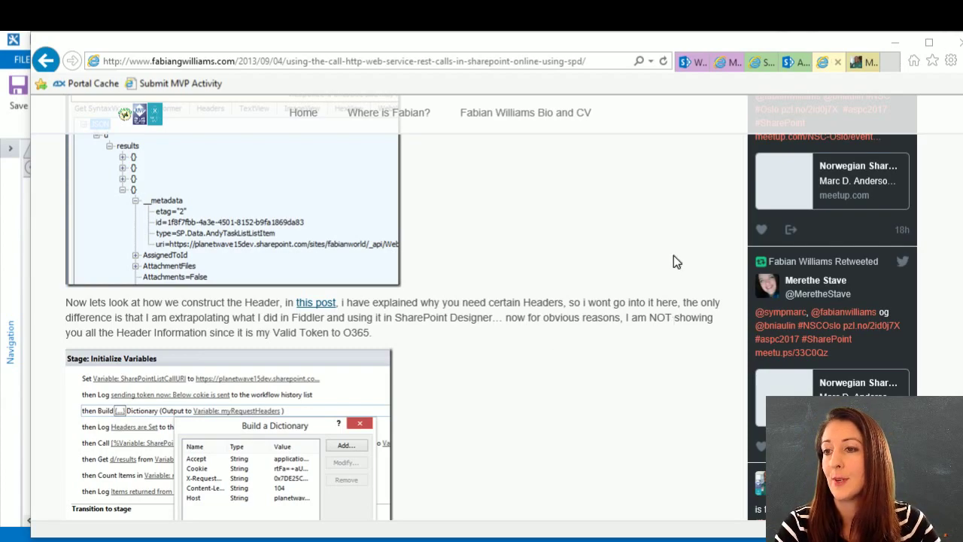
scroll(673, 260, up, 8)
scroll(673, 259, down, 12)
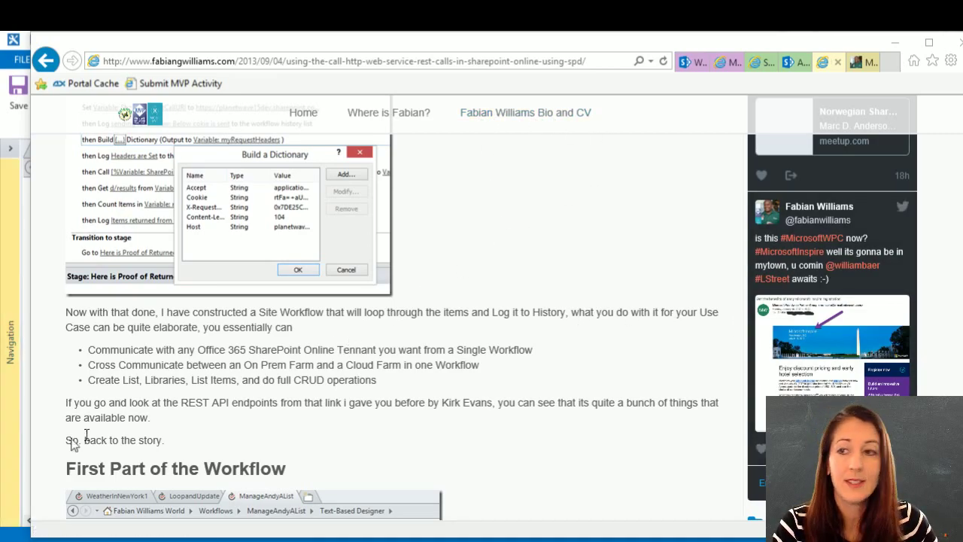
click(838, 62)
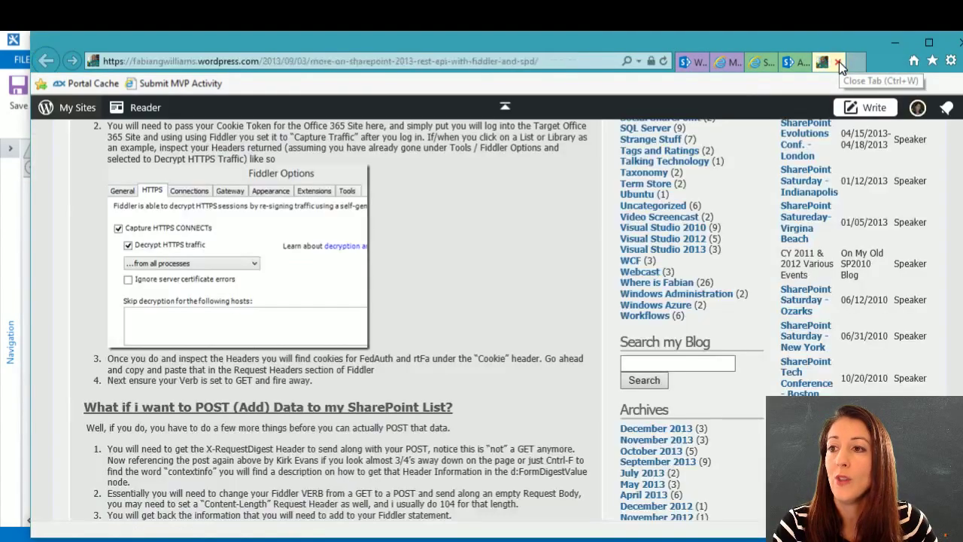
click(839, 62)
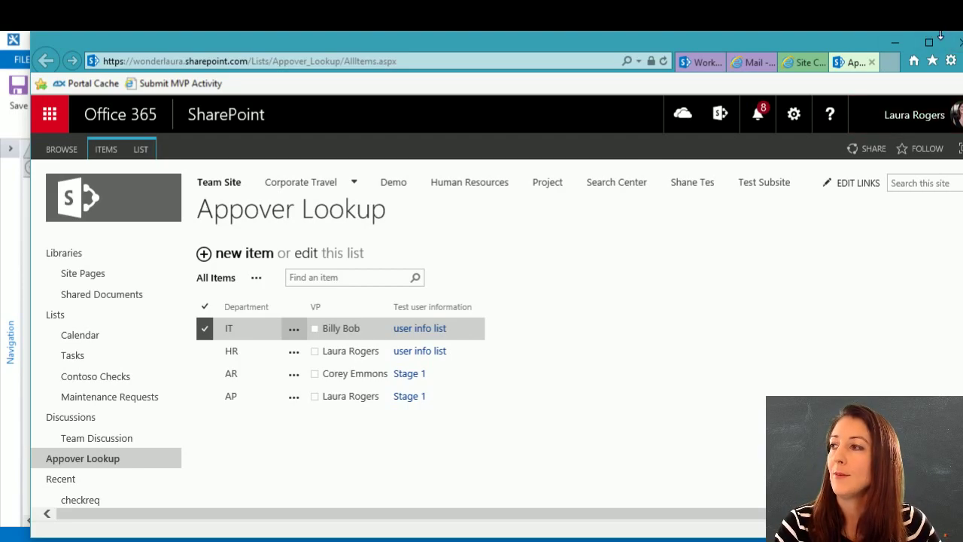
Switch to Chrome and open the wonderlaura YouTube channel in a new browser tab.
click(890, 63)
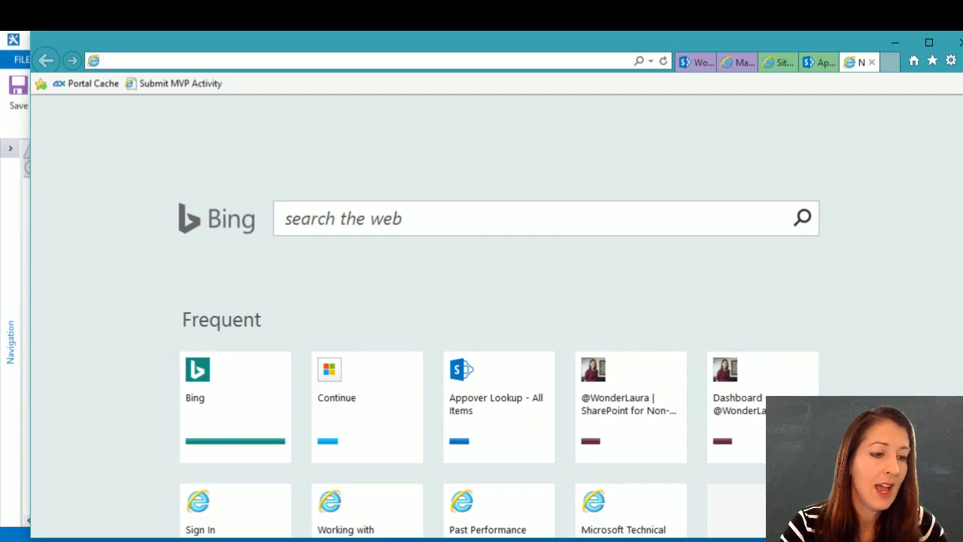
drag(0, 43, 487, 36)
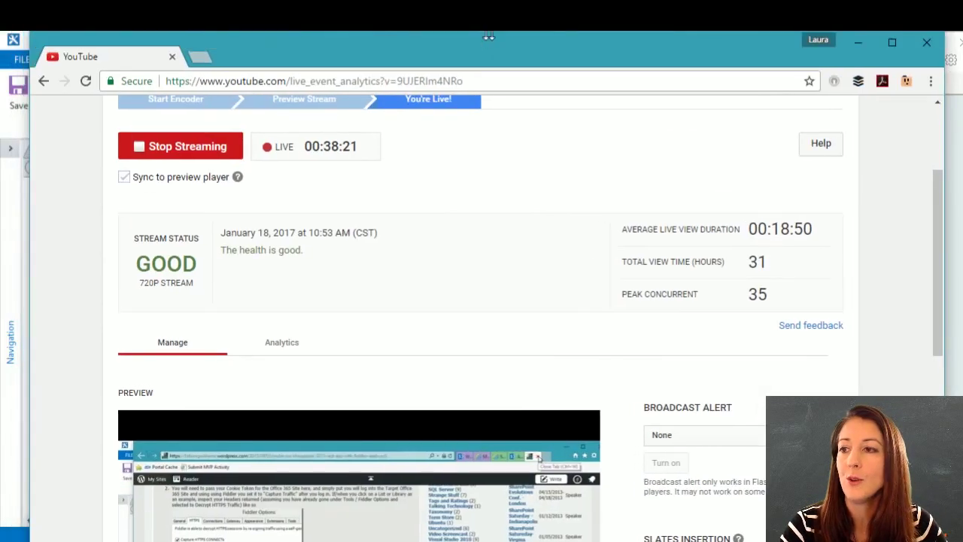
click(208, 61)
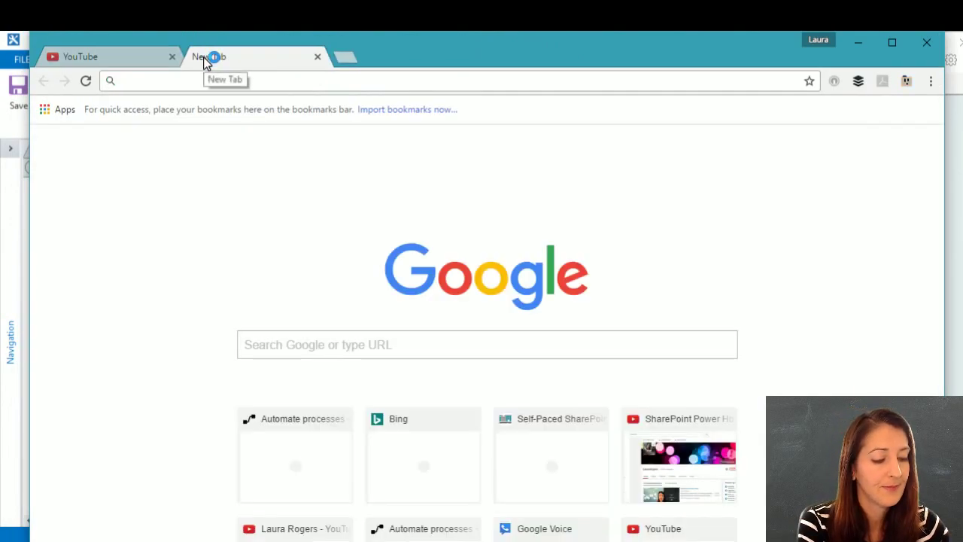
text(youtube.com)
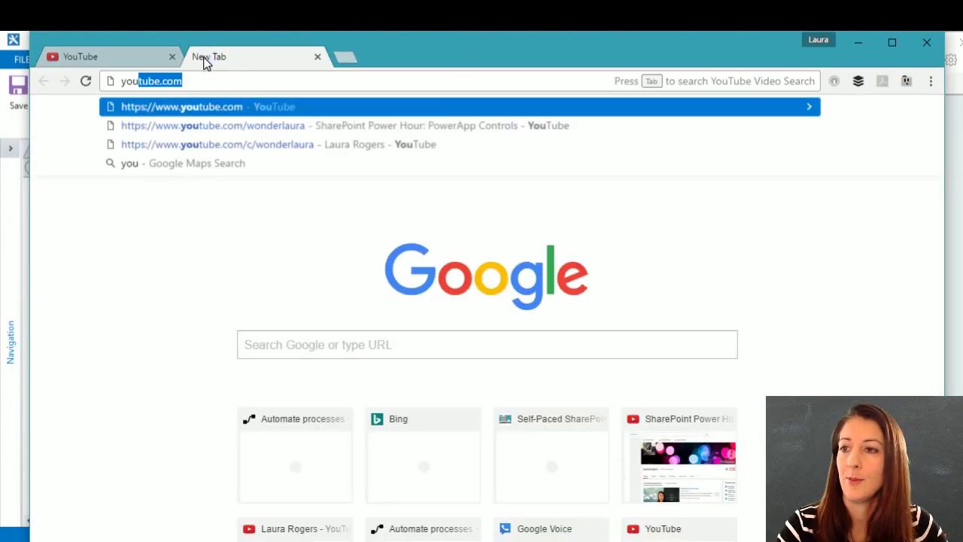
click(275, 125)
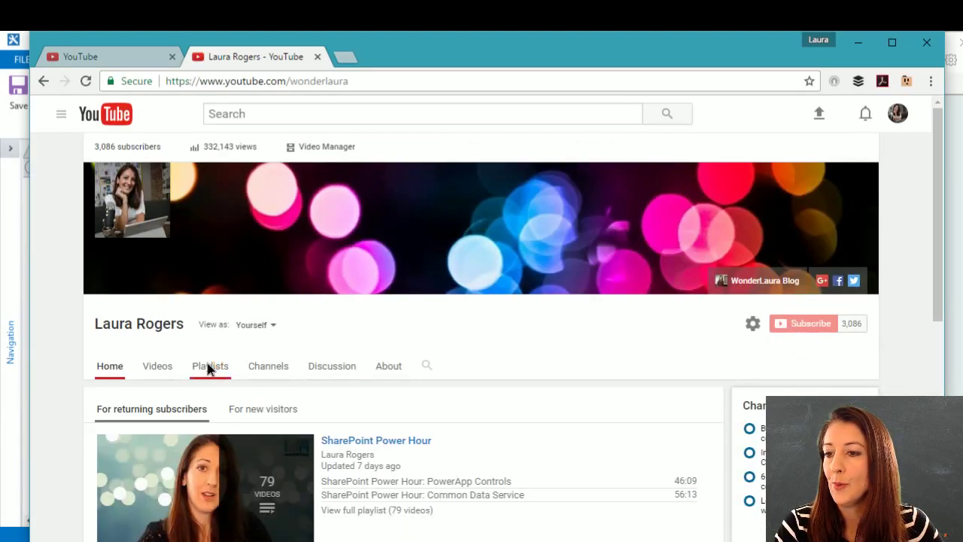
Open the SharePoint Forms Product Comparisons playlist from the channel's playlists and look through its episodes.
click(208, 367)
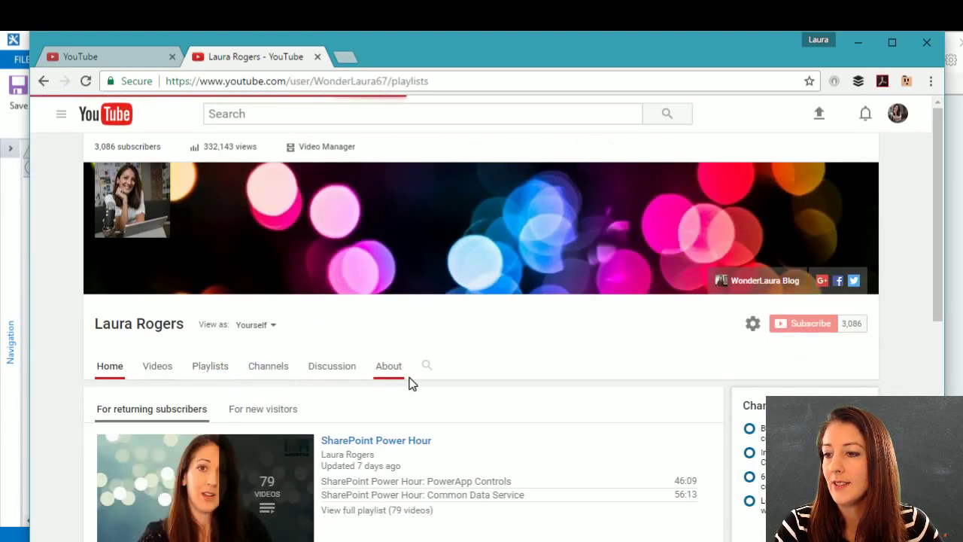
click(459, 330)
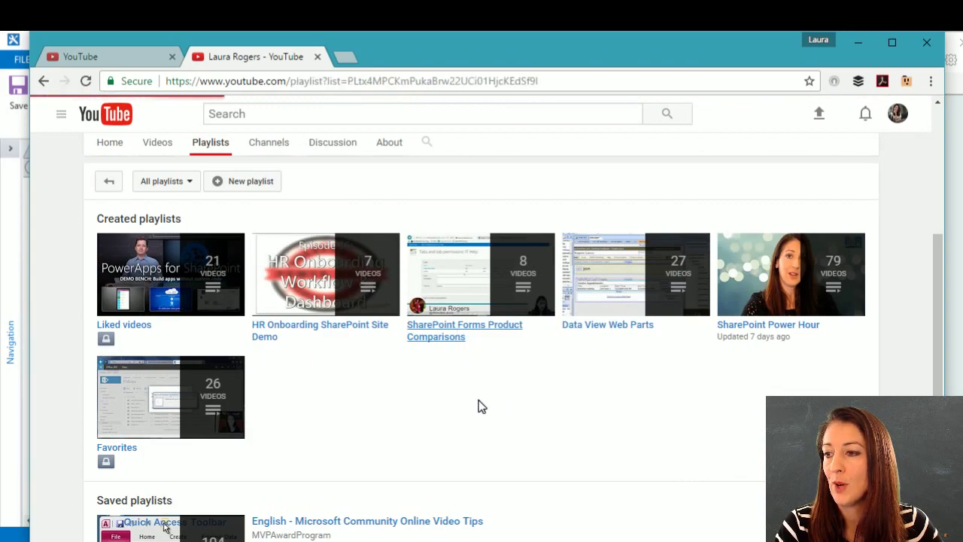
scroll(544, 387, down, 1)
scroll(544, 387, down, 2)
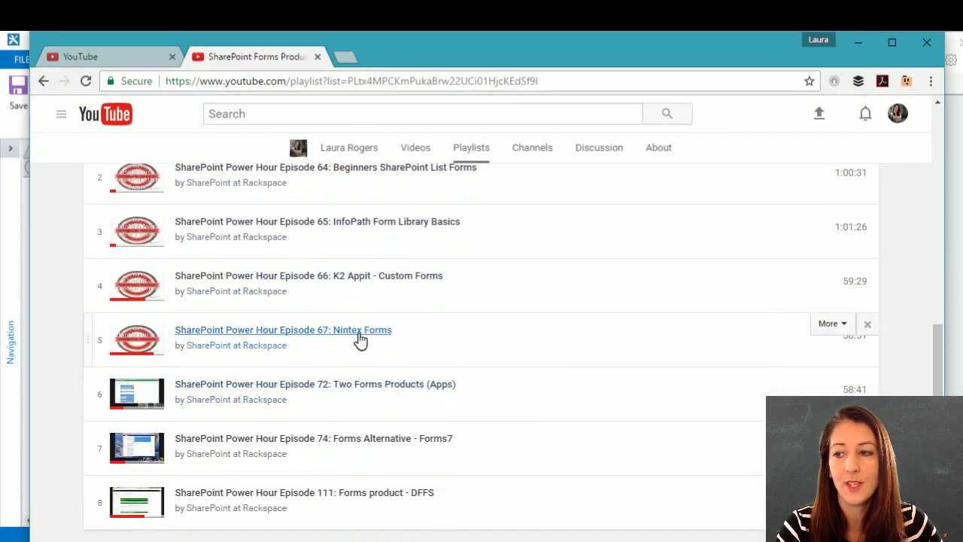
Copy the link address of the SharePoint Power Hour Episode 67: Nintex Forms video and switch to another window.
right_click(360, 340)
click(409, 421)
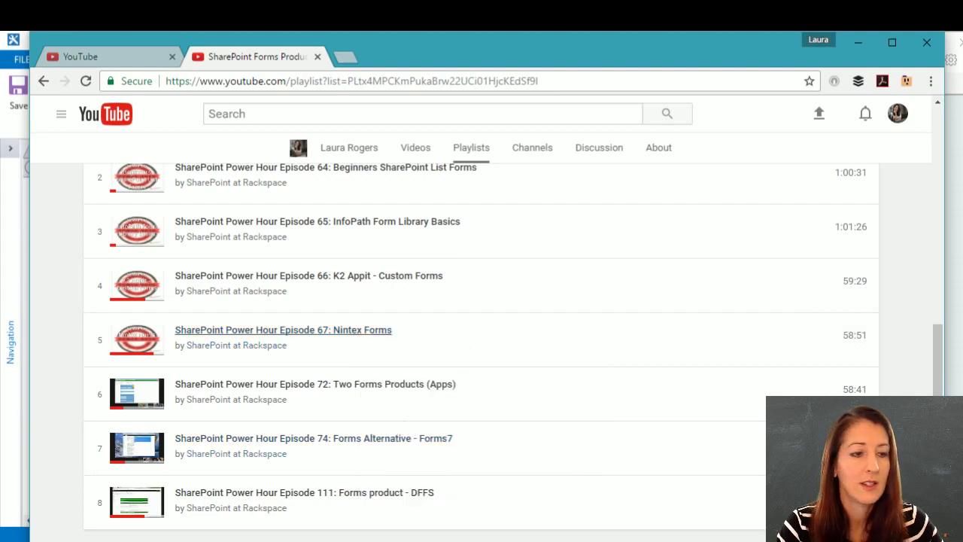
key(alt+Tab)
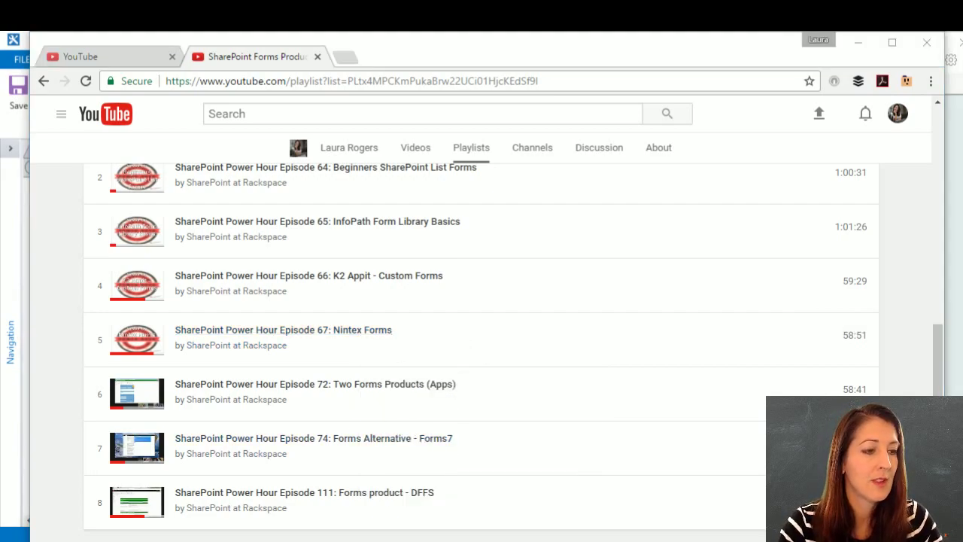